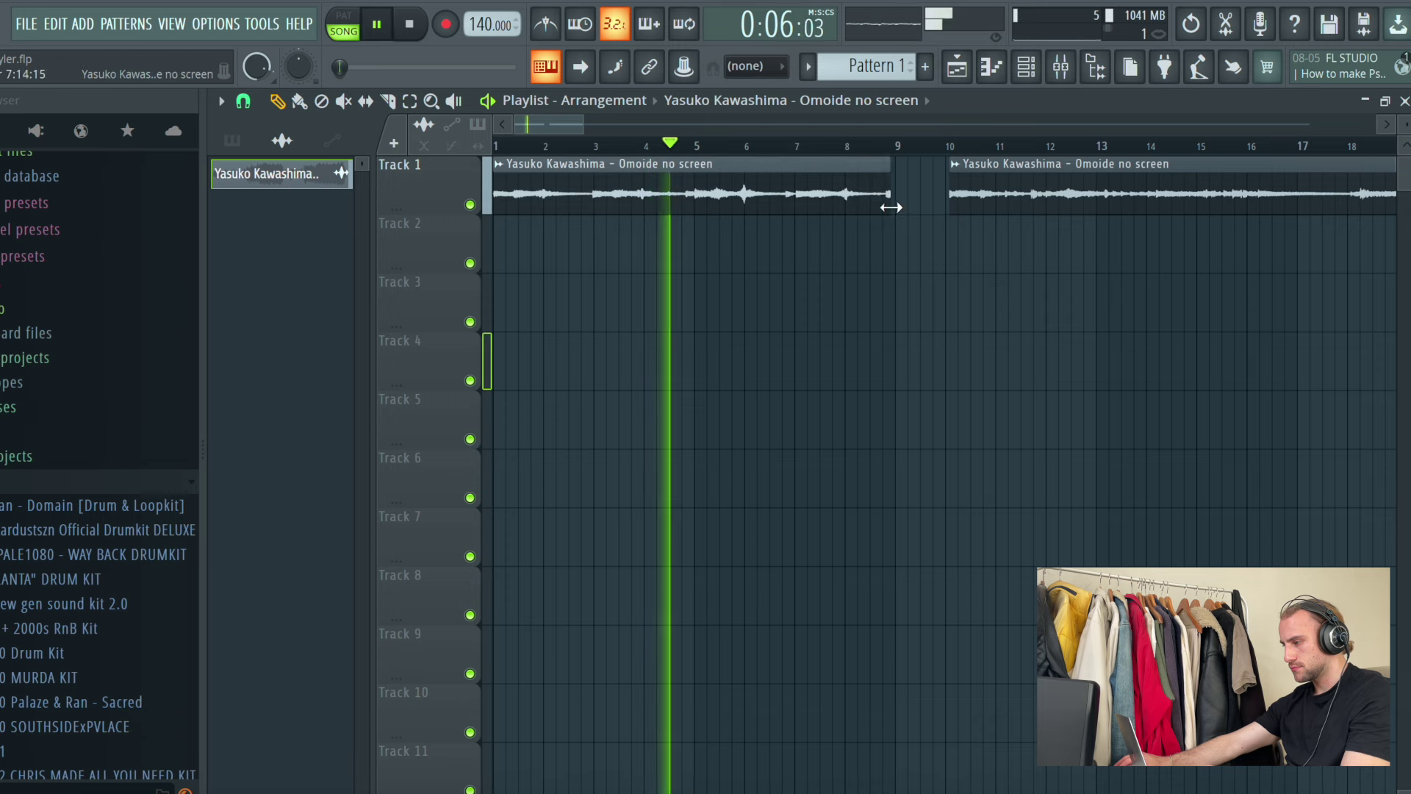
Step: Move the second sample clip to the start of bar 9 on Track 2 and remove its part after bar 17
{"action": "left_click_drag", "start_coordinate": [995, 192], "coordinate": [892, 265]}
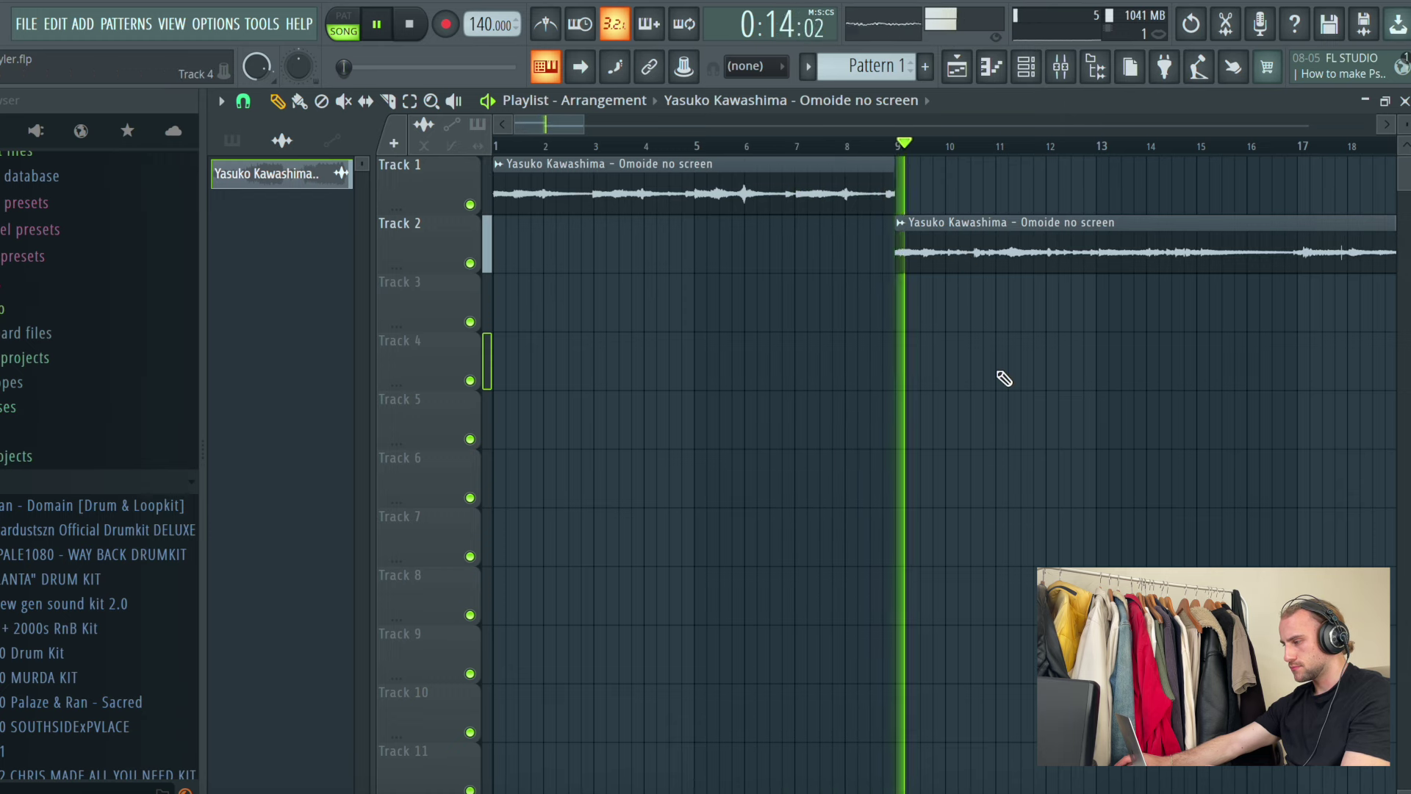
{"action": "left_click_drag", "start_coordinate": [913, 257], "coordinate": [912, 264]}
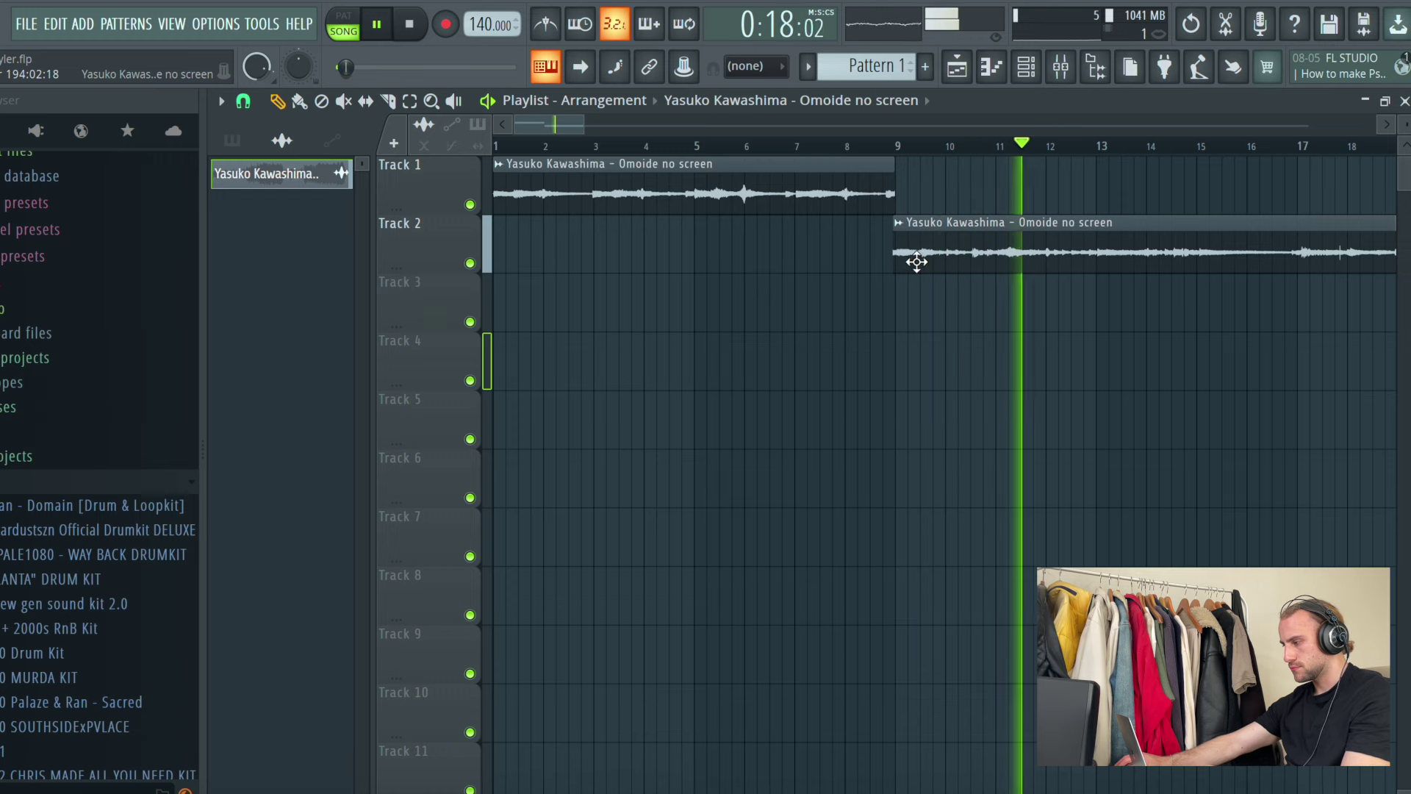
{"action": "left_click_drag", "start_coordinate": [896, 268], "coordinate": [898, 269]}
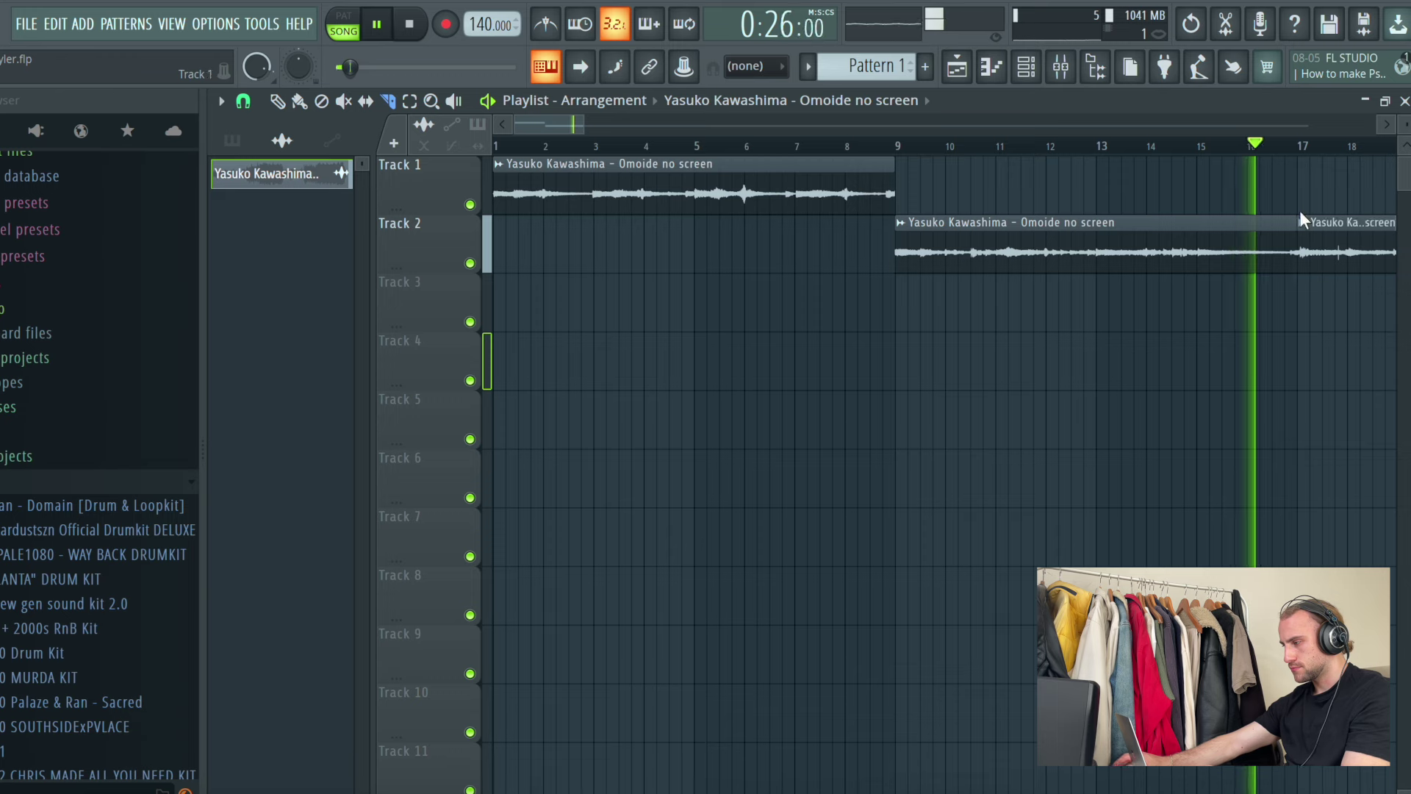
{"action": "right_click", "coordinate": [1351, 216]}
Step: Open the sample's channel settings and load FF Pro-Q into the first effect slot of mixer Insert 1
{"action": "double_click", "coordinate": [1113, 240]}
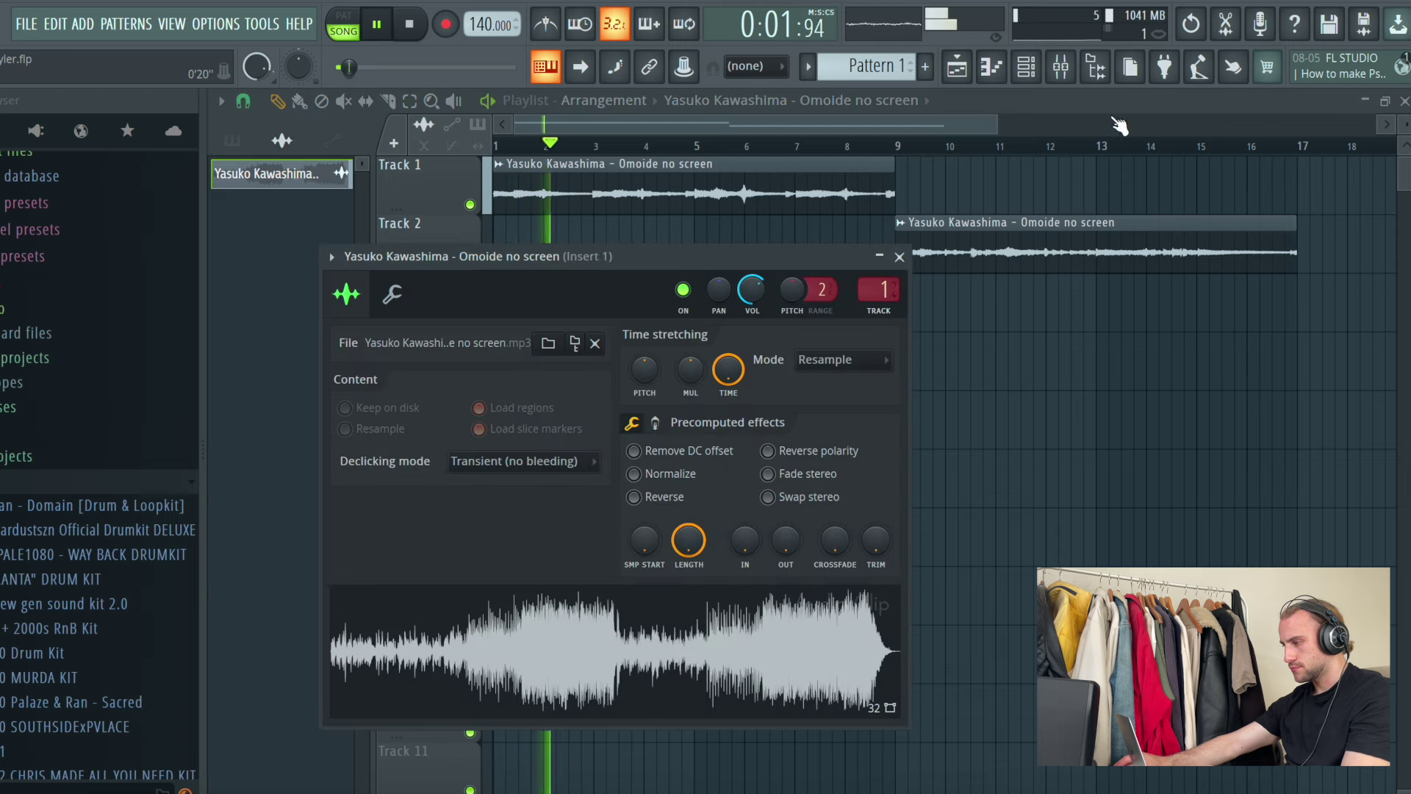
{"action": "left_click", "coordinate": [1092, 74]}
{"action": "key", "text": "space"}
{"action": "left_click", "coordinate": [1174, 160]}
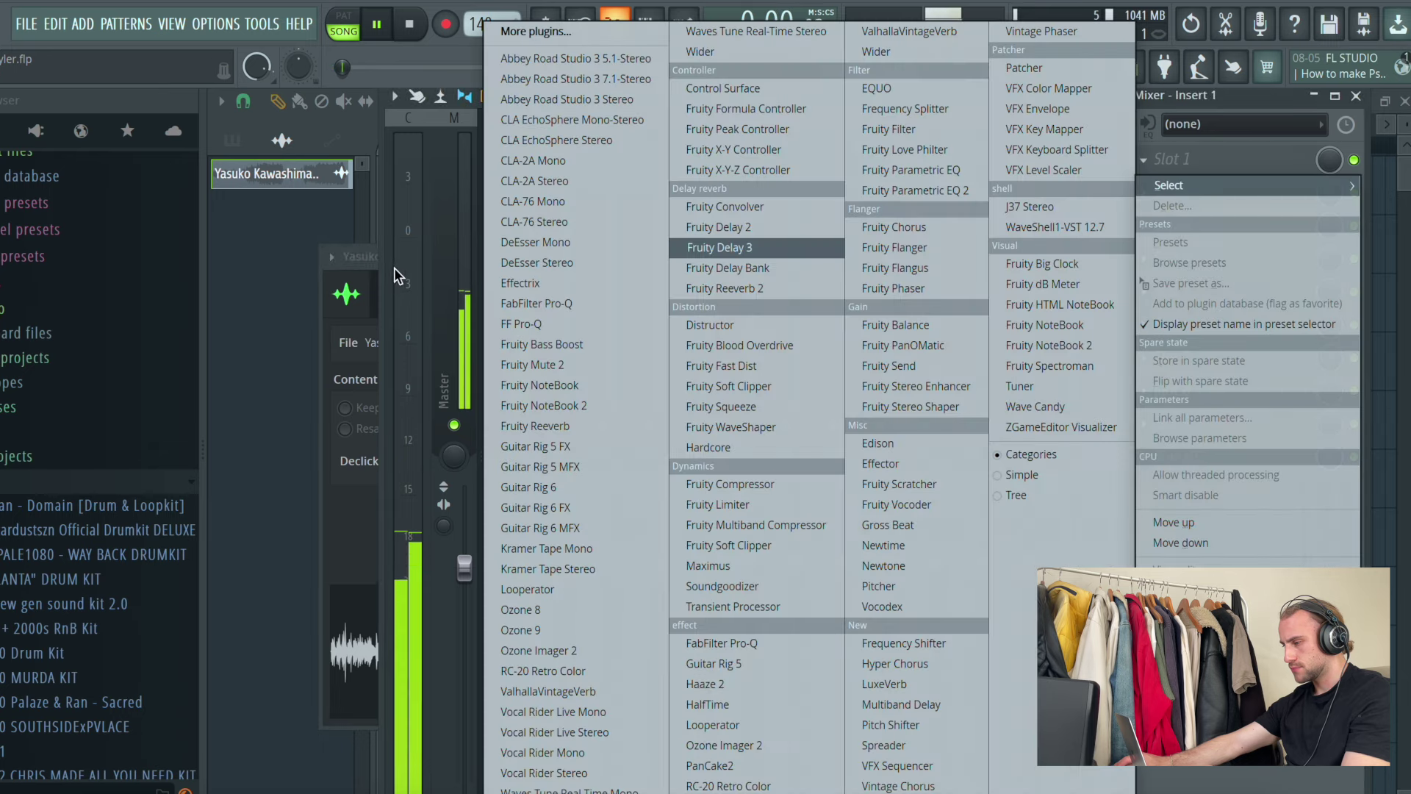
{"action": "left_click", "coordinate": [567, 326]}
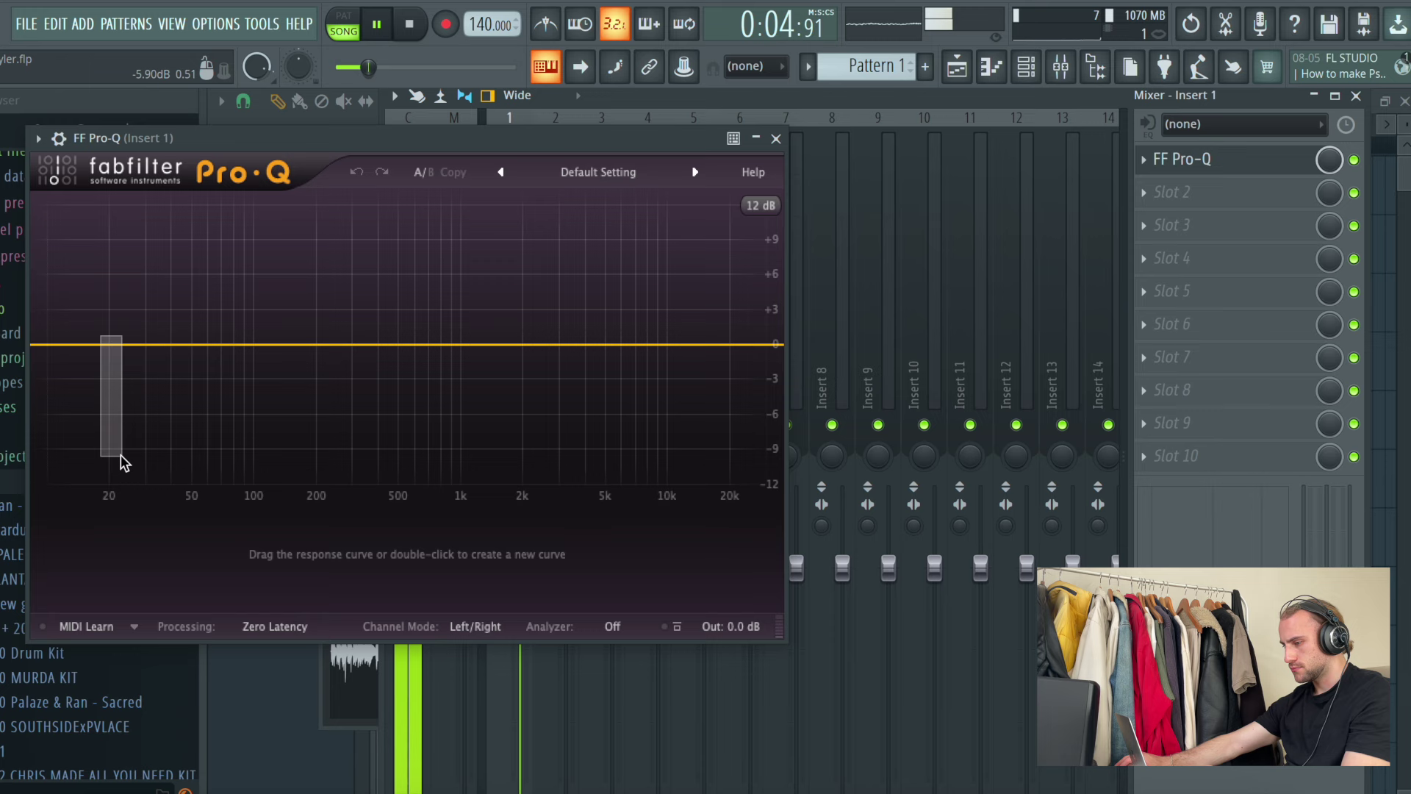
Step: Cut the lows with a -30 dB low shelf at about 60 Hz and the highs with a -30 dB high shelf at 4813.9 Hz
{"action": "left_click_drag", "start_coordinate": [92, 346], "coordinate": [199, 707]}
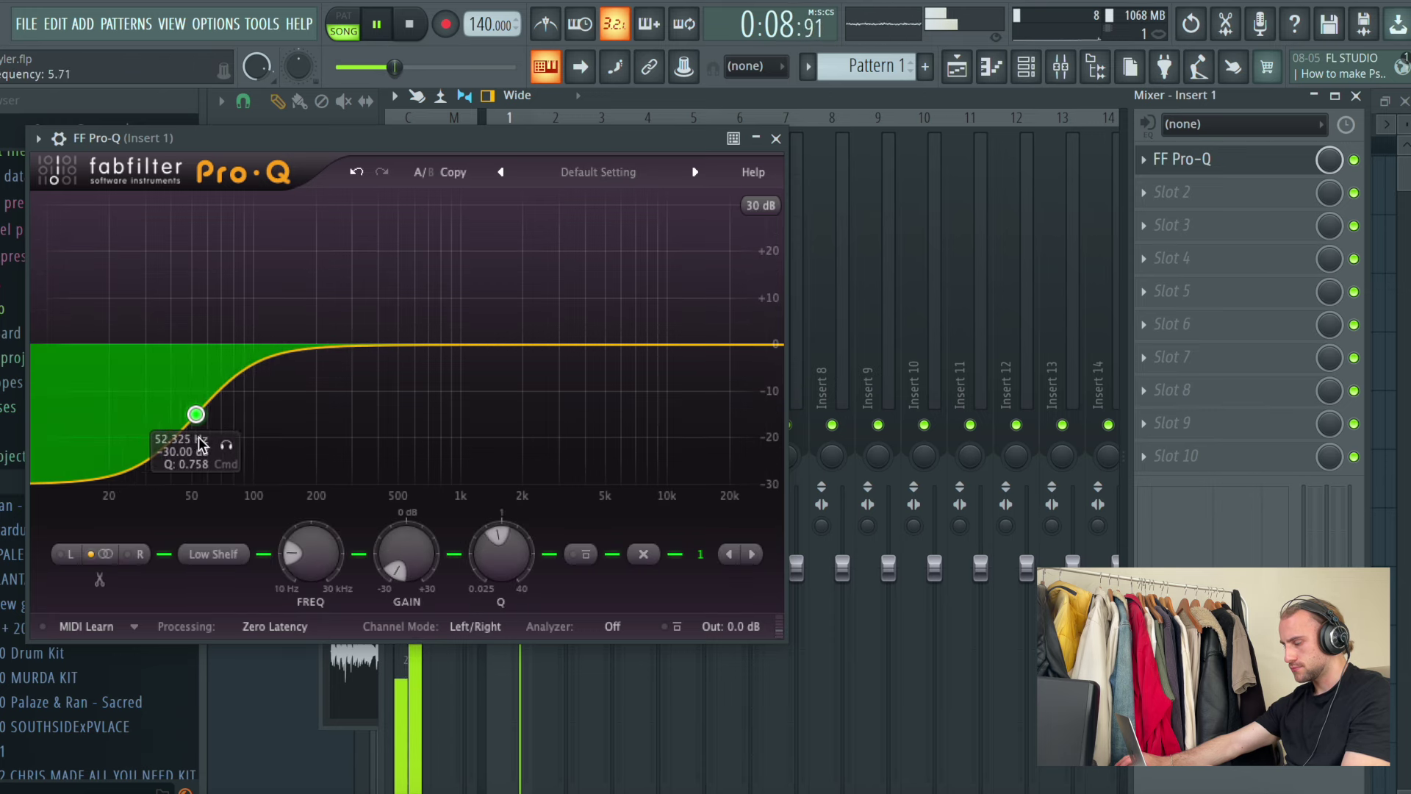
{"action": "left_click_drag", "start_coordinate": [201, 445], "coordinate": [214, 446]}
{"action": "left_click_drag", "start_coordinate": [765, 345], "coordinate": [602, 414]}
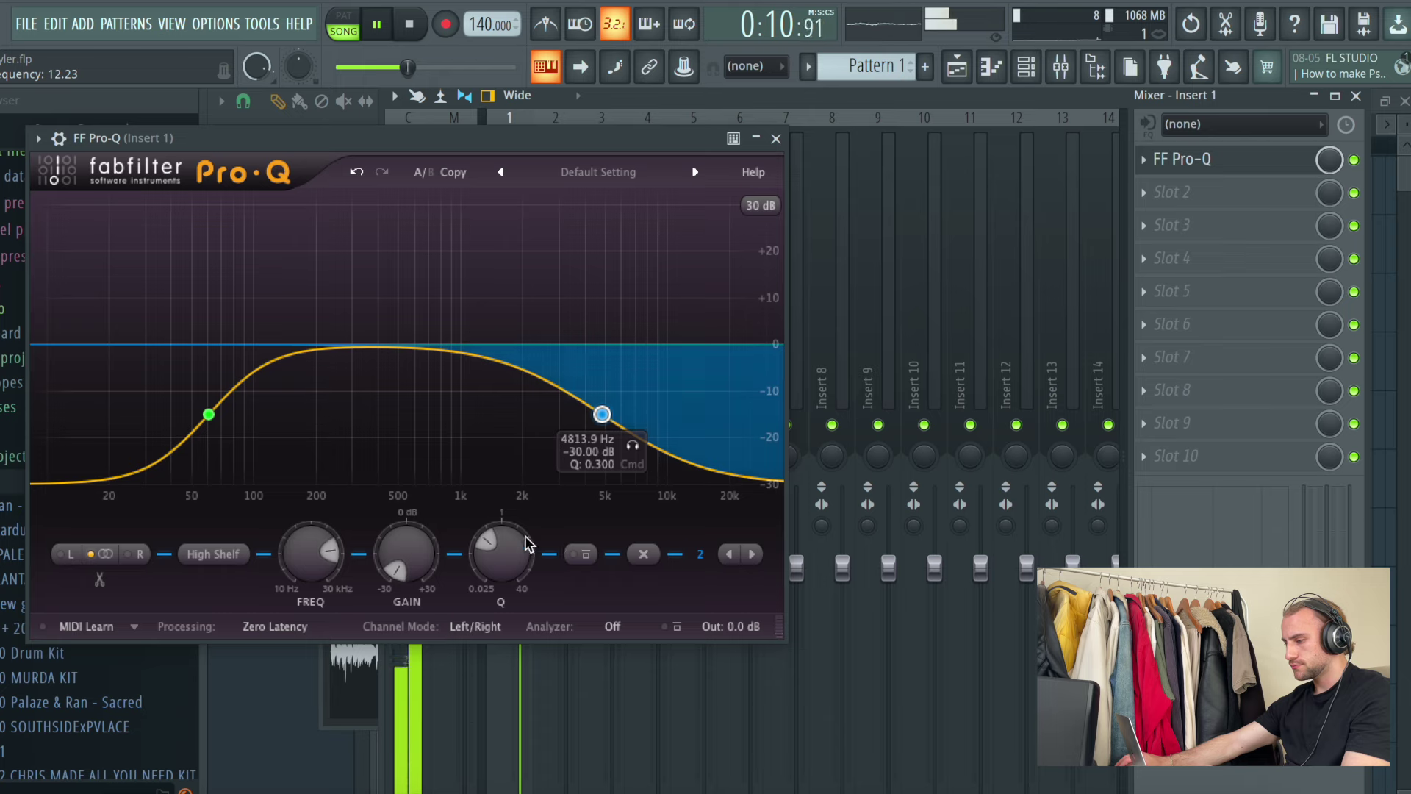
{"action": "left_click", "coordinate": [776, 138]}
Step: Load ValhallaVintageVerb into the second effect slot of Insert 1
{"action": "left_click", "coordinate": [1275, 203]}
{"action": "mouse_move", "coordinate": [1250, 218]}
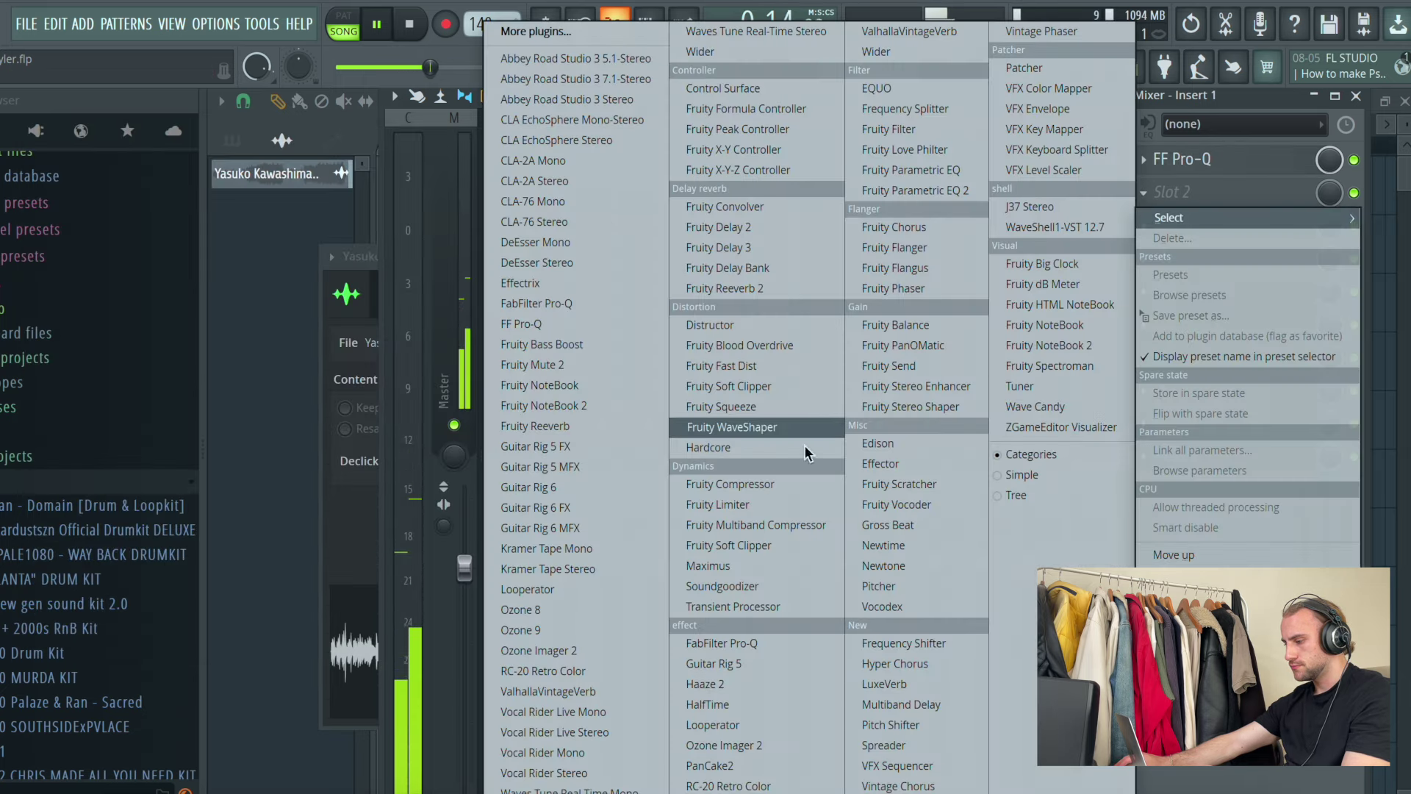
{"action": "left_click", "coordinate": [573, 695]}
Step: Set the reverb's mix to 14.8 %, LowCut to 220 Hz and HighCut to 5900 Hz, and slightly lower the Insert 1 fader
{"action": "left_click_drag", "start_coordinate": [118, 331], "coordinate": [141, 507]}
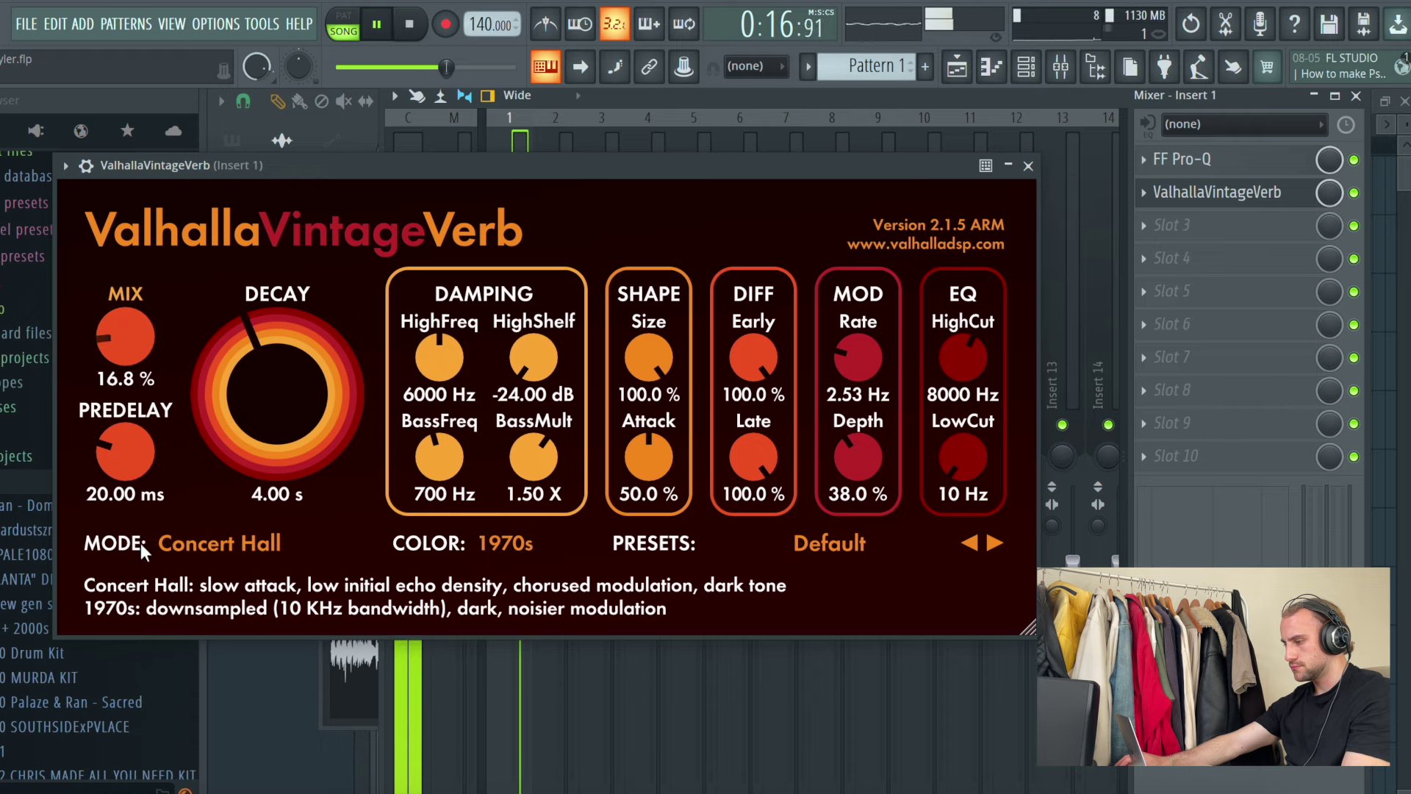
{"action": "left_click_drag", "start_coordinate": [963, 457], "coordinate": [942, 420]}
{"action": "left_click_drag", "start_coordinate": [963, 363], "coordinate": [964, 379]}
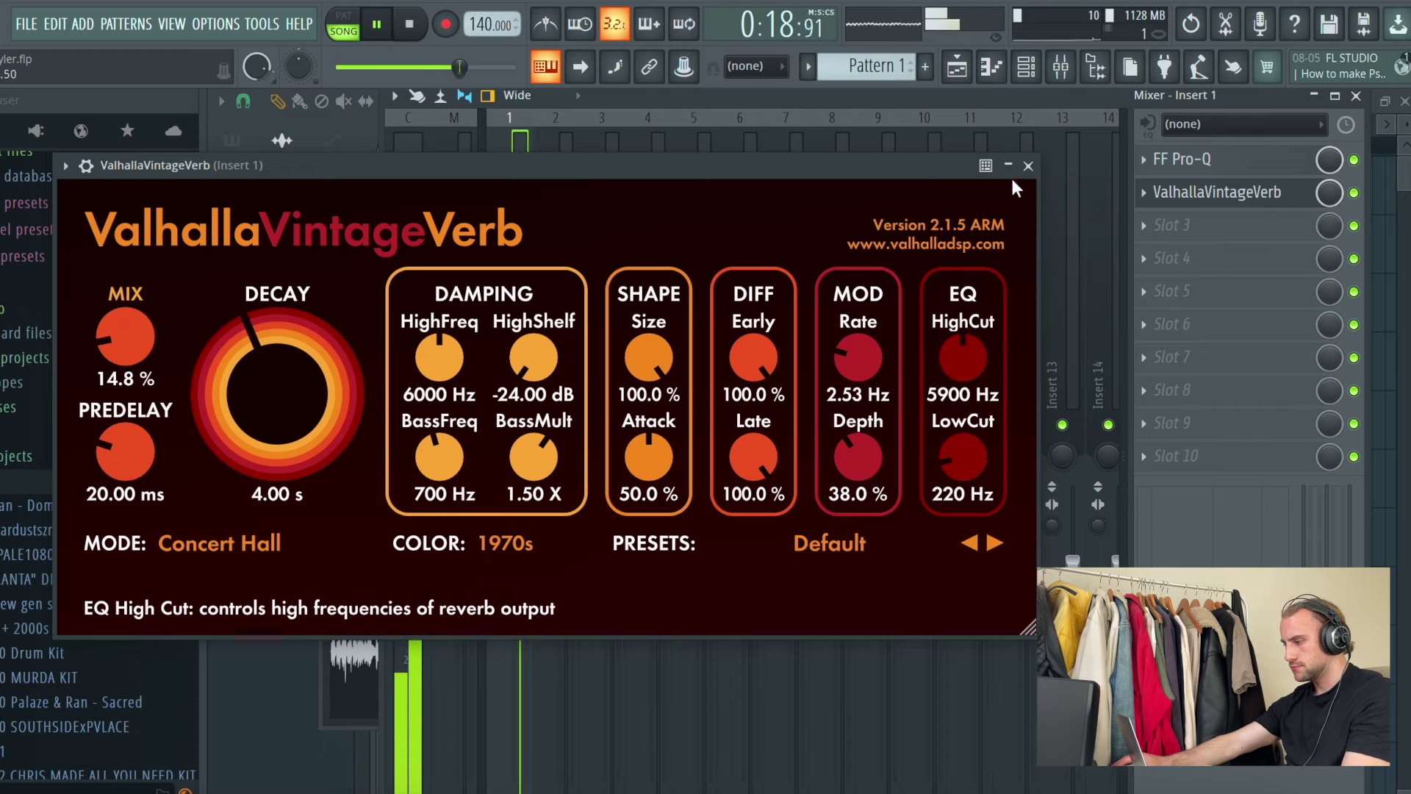
{"action": "left_click", "coordinate": [1026, 168]}
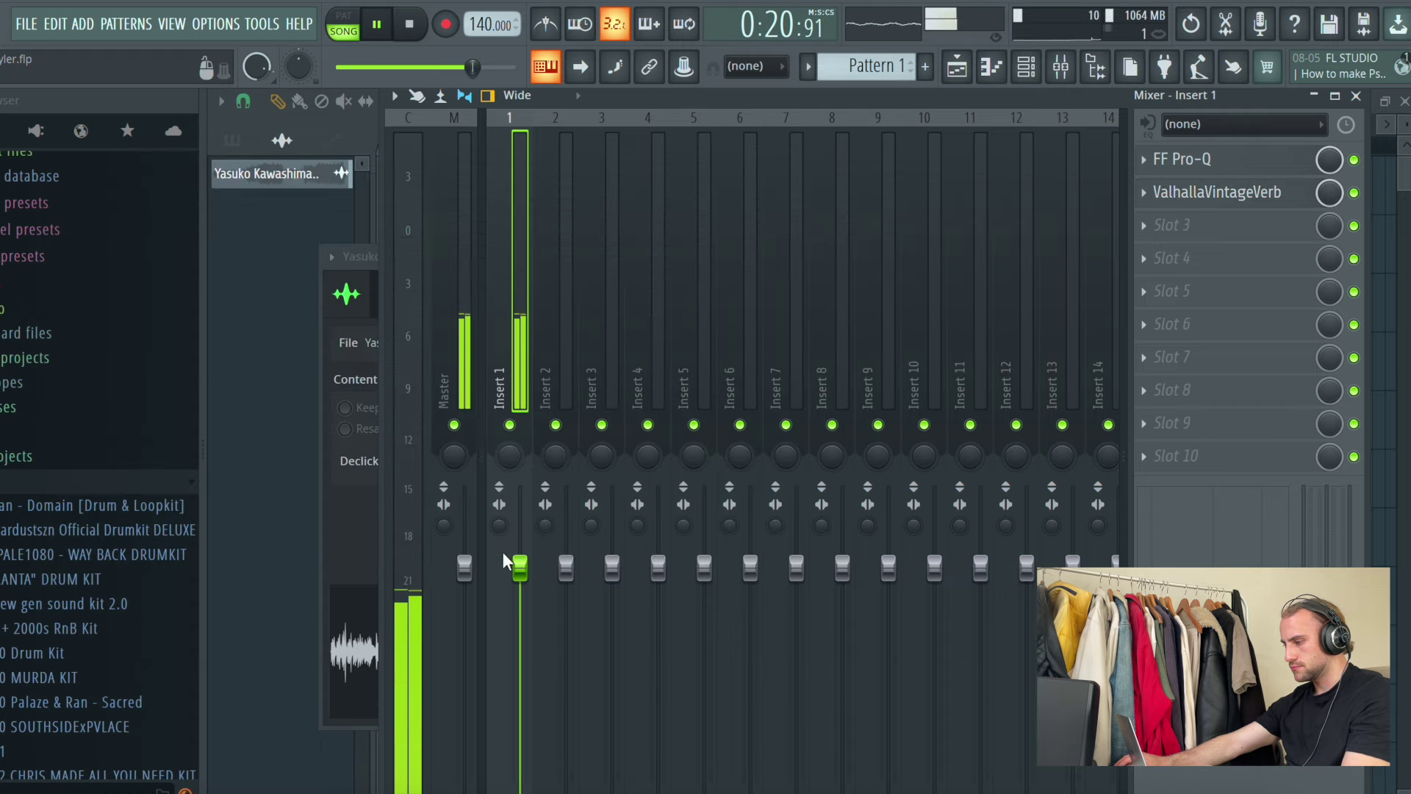
{"action": "left_click_drag", "start_coordinate": [520, 567], "coordinate": [526, 576]}
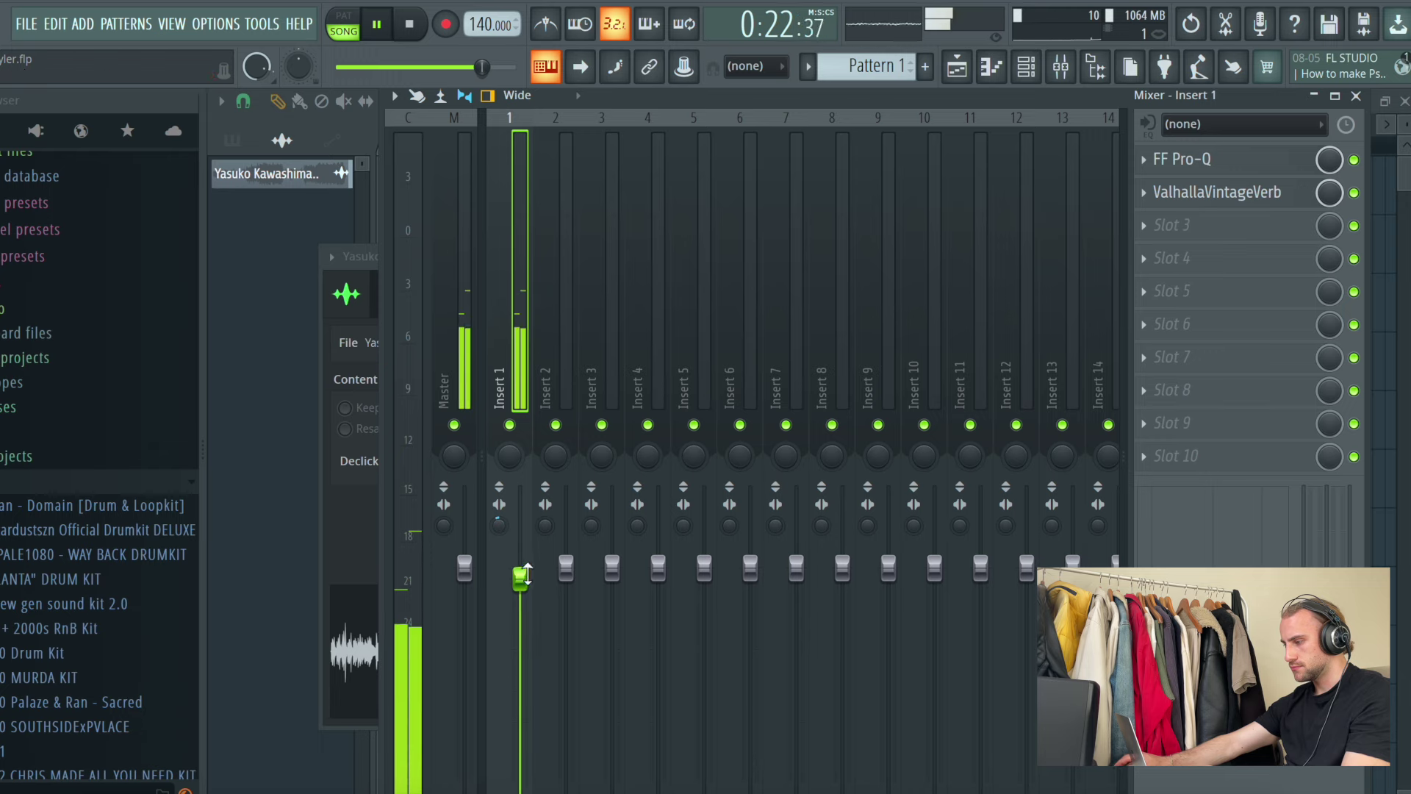
Step: Replace the Track 2 sample from bar 13 onward with a copy of its bars 9 to 12
{"action": "left_click", "coordinate": [955, 66]}
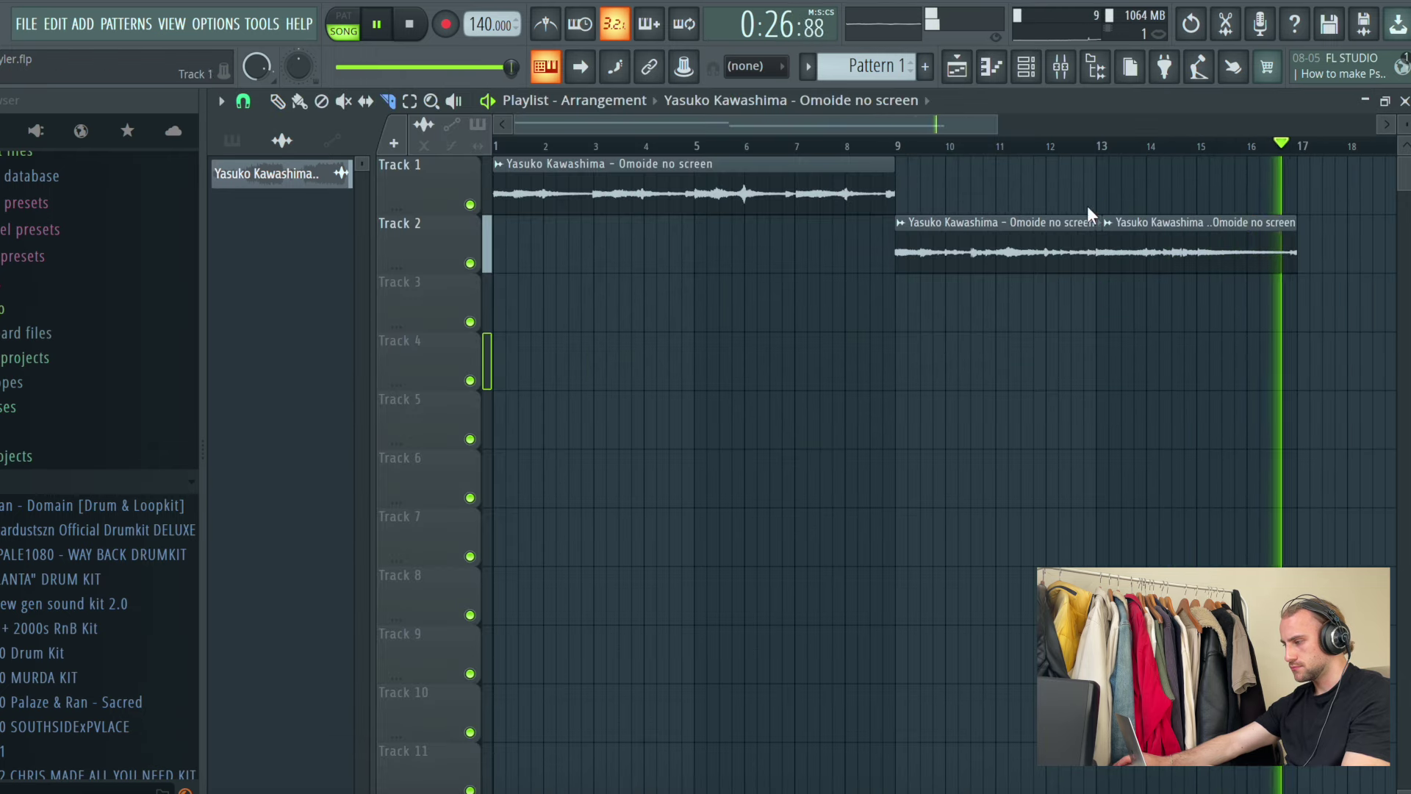
{"action": "left_click", "coordinate": [277, 101]}
{"action": "right_click", "coordinate": [1164, 261]}
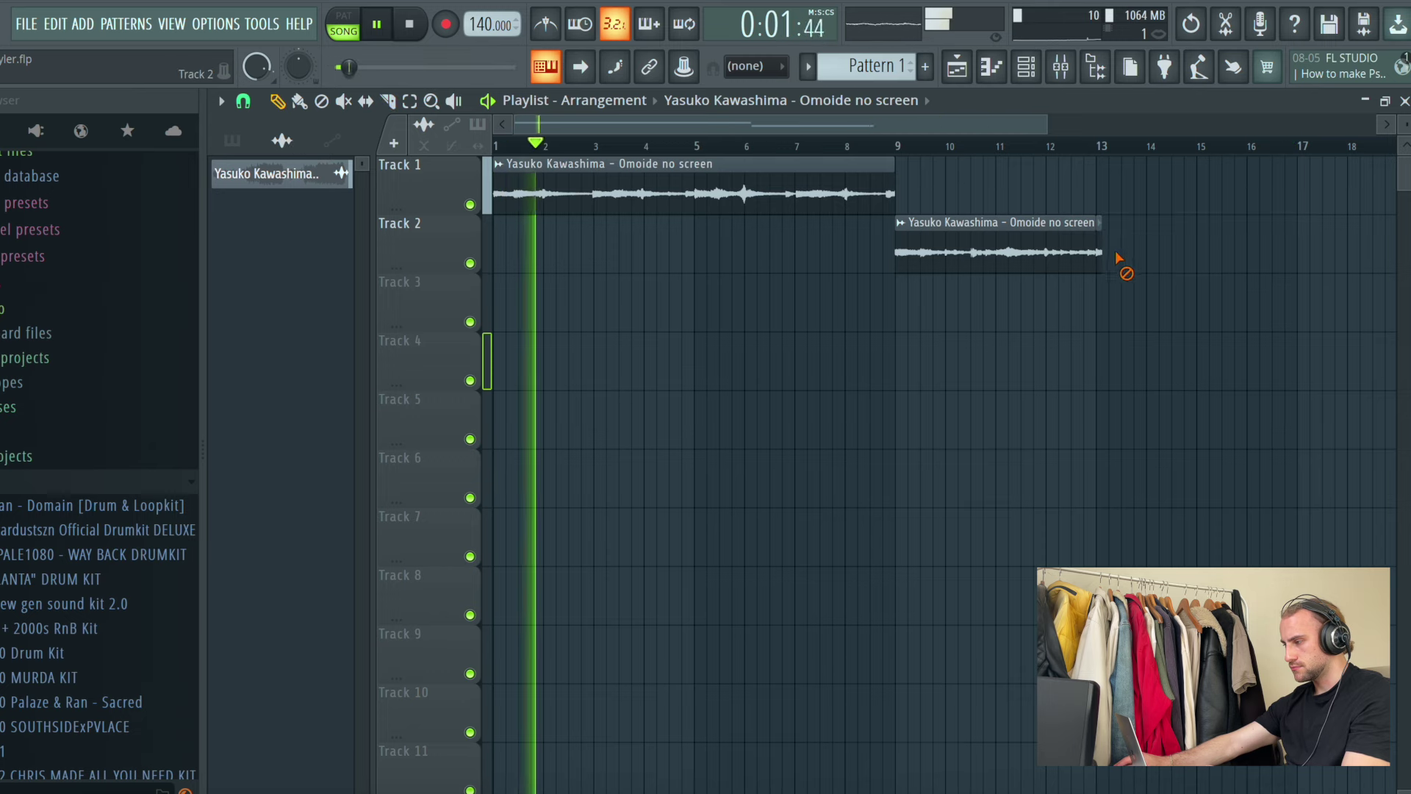
{"action": "left_click", "coordinate": [1102, 261]}
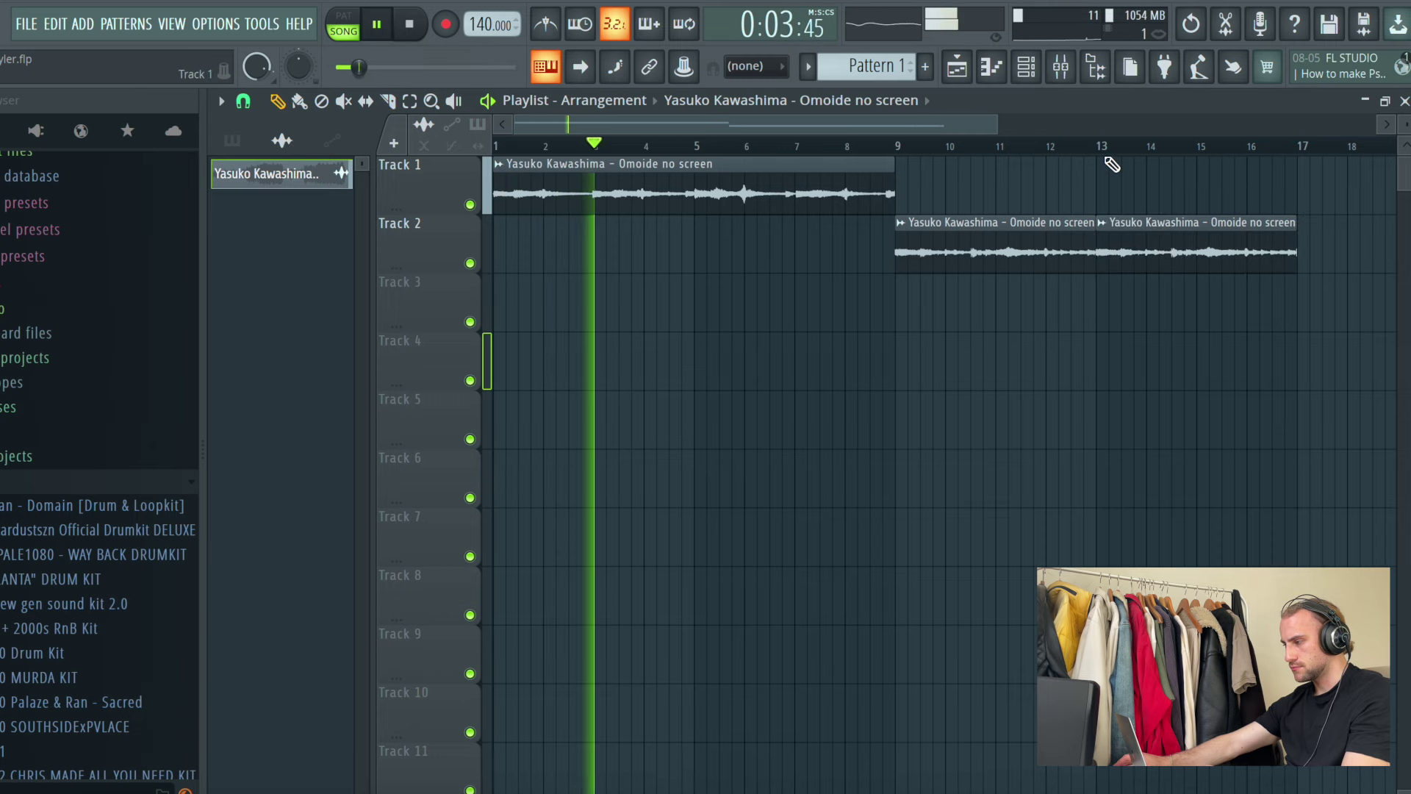
Step: Place Pattern 1 clips on Track 3 at bars 1 and 9
{"action": "scroll", "coordinate": [1109, 156], "scroll_direction": "down", "scroll_amount": 3}
{"action": "left_click", "coordinate": [857, 72]}
{"action": "left_click_drag", "start_coordinate": [567, 313], "coordinate": [496, 308]}
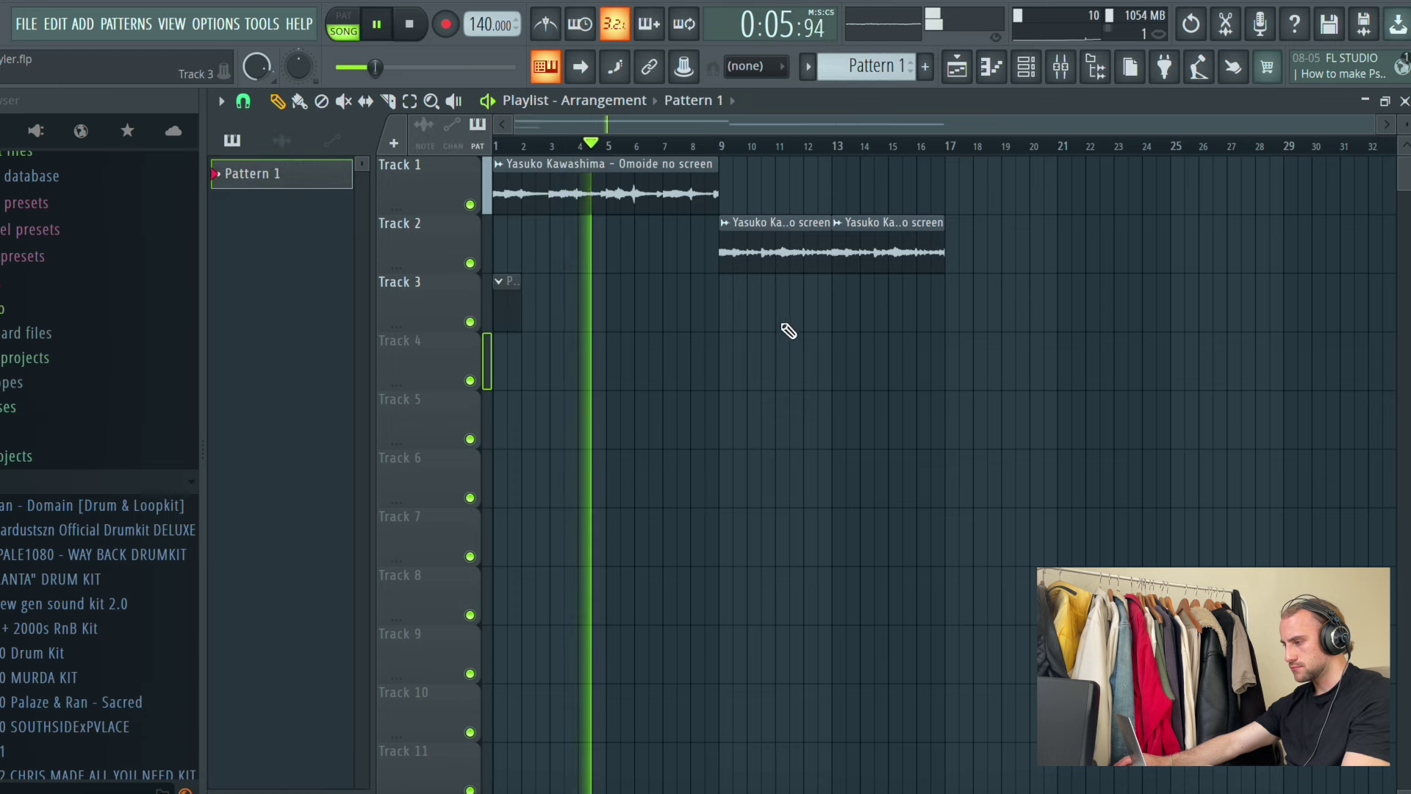
Step: Audition the closed hi-hats in the Traplanta II kit and add CHH - (20) to the channel rack
{"action": "left_click", "coordinate": [1037, 67]}
{"action": "scroll", "coordinate": [18, 422], "scroll_direction": "down", "scroll_amount": 10}
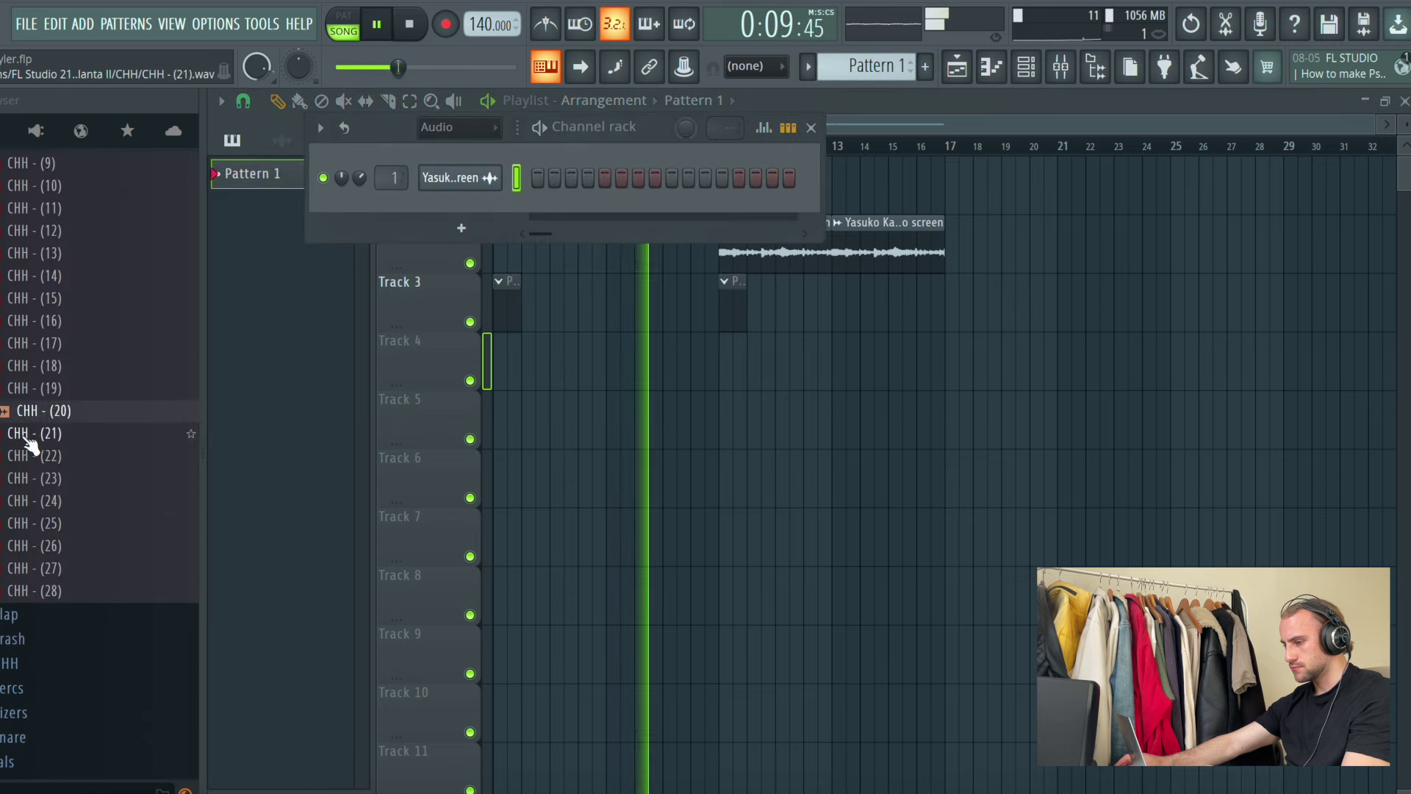
{"action": "scroll", "coordinate": [76, 494], "scroll_direction": "up", "scroll_amount": 10}
{"action": "left_click", "coordinate": [77, 498]}
{"action": "left_click", "coordinate": [76, 500]}
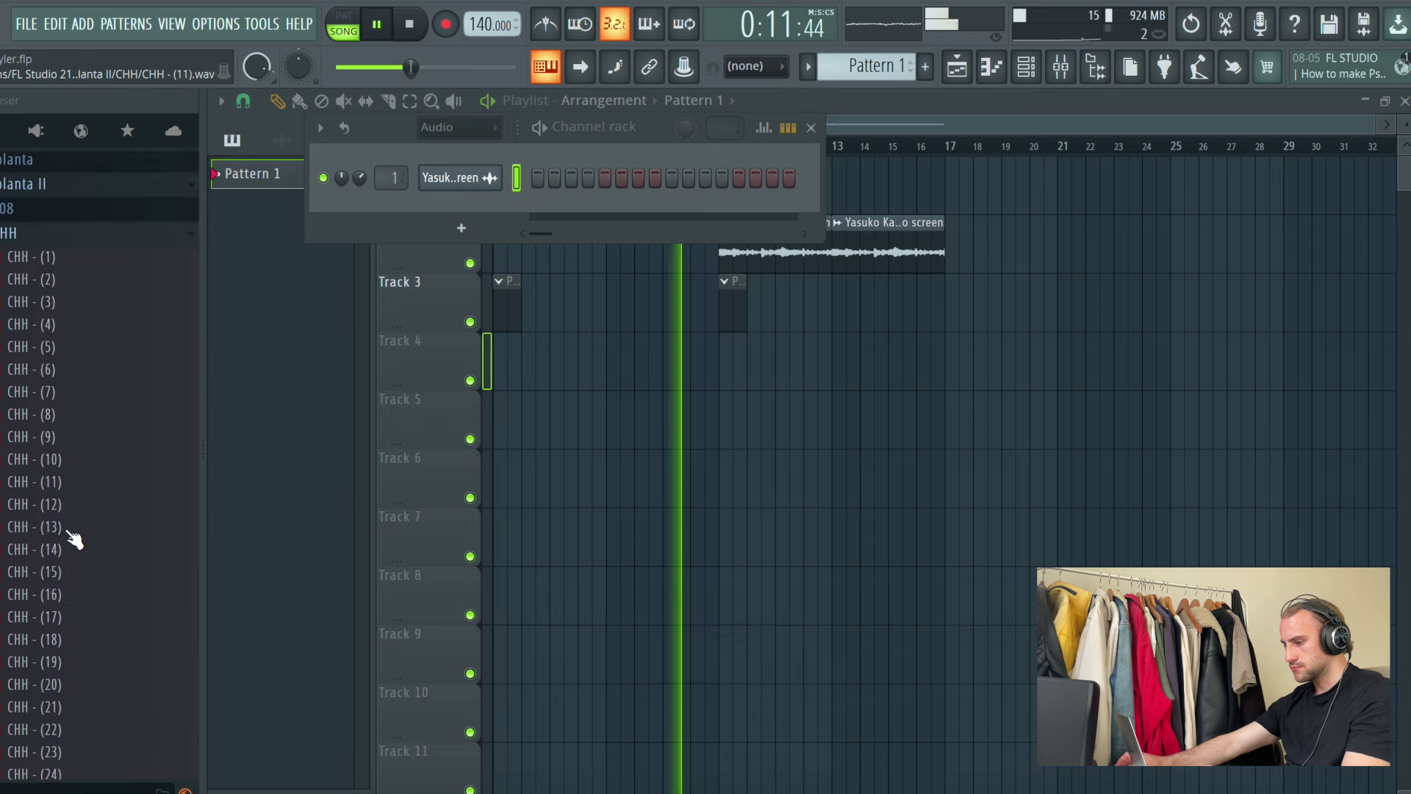
{"action": "scroll", "coordinate": [81, 573], "scroll_direction": "down", "scroll_amount": 3}
{"action": "left_click", "coordinate": [85, 620]}
{"action": "scroll", "coordinate": [86, 558], "scroll_direction": "down", "scroll_amount": 3}
{"action": "left_click_drag", "start_coordinate": [88, 494], "coordinate": [456, 228]}
Step: Enter three C5 notes in bar 1 of the CHH - (20) piano roll, with reduced velocity on the second and third
{"action": "right_click", "coordinate": [453, 210]}
{"action": "left_click", "coordinate": [535, 214]}
{"action": "left_click", "coordinate": [293, 334]}
{"action": "left_click", "coordinate": [363, 333]}
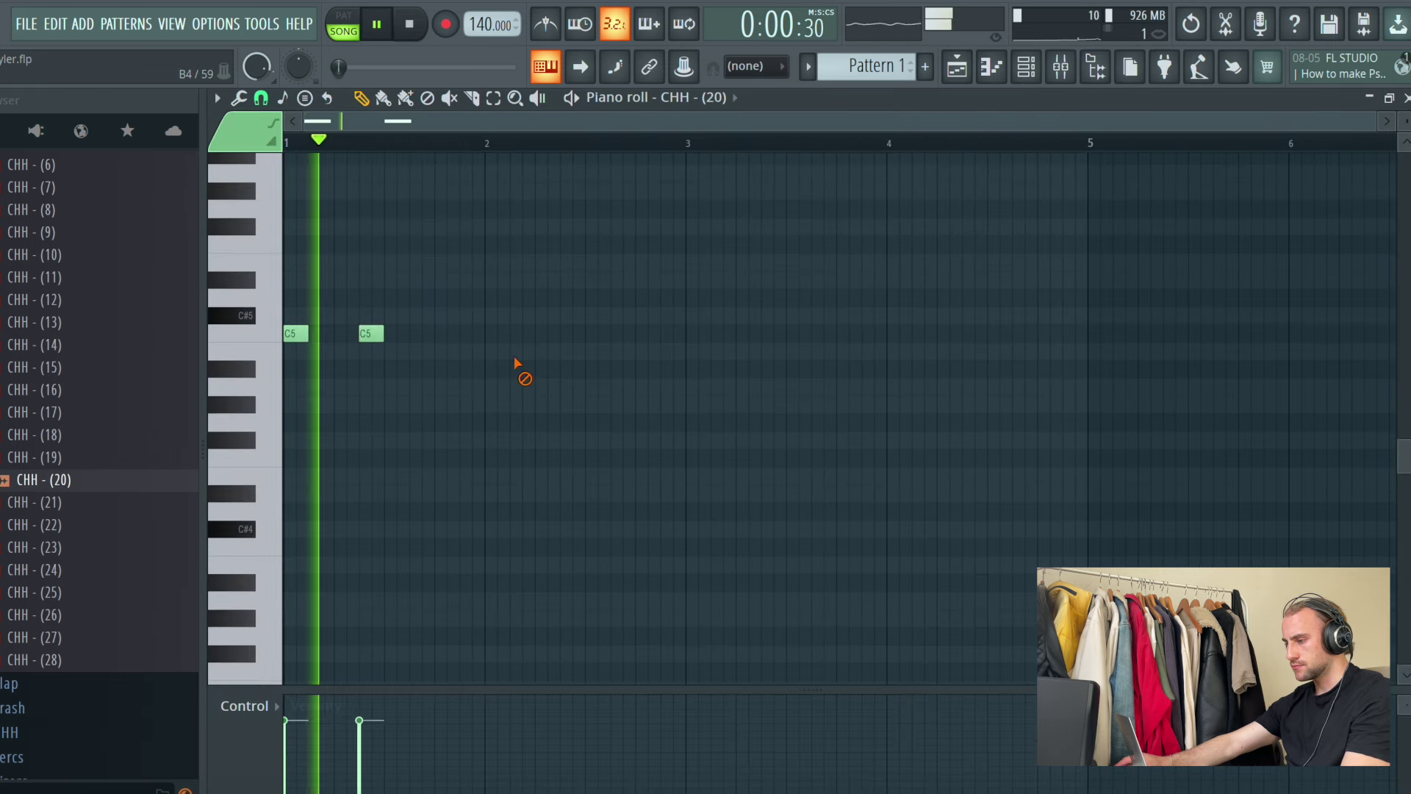
{"action": "key", "text": "space"}
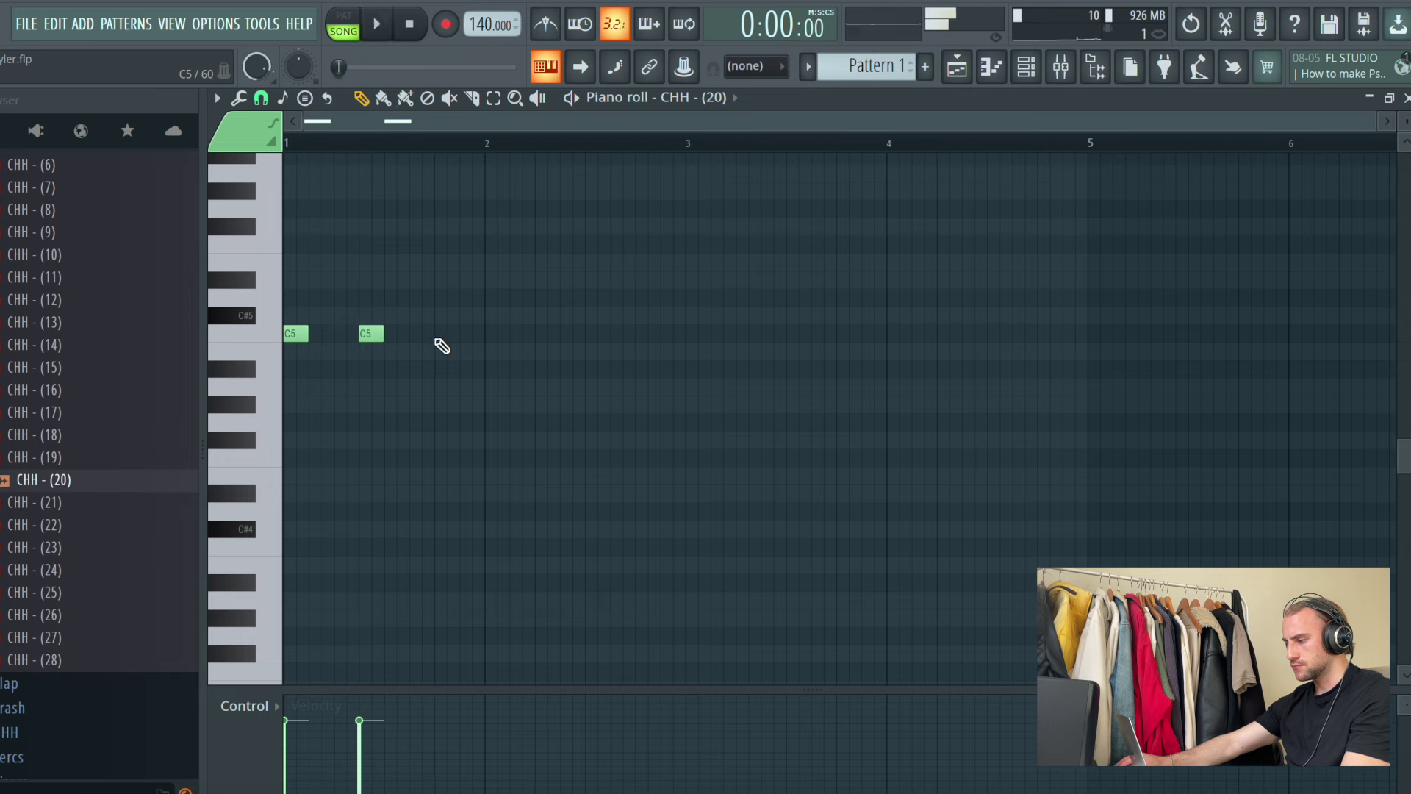
{"action": "left_click", "coordinate": [389, 334]}
{"action": "key", "text": "space"}
{"action": "key", "text": "space"}
{"action": "key", "text": "space"}
{"action": "left_click_drag", "start_coordinate": [384, 790], "coordinate": [361, 749]}
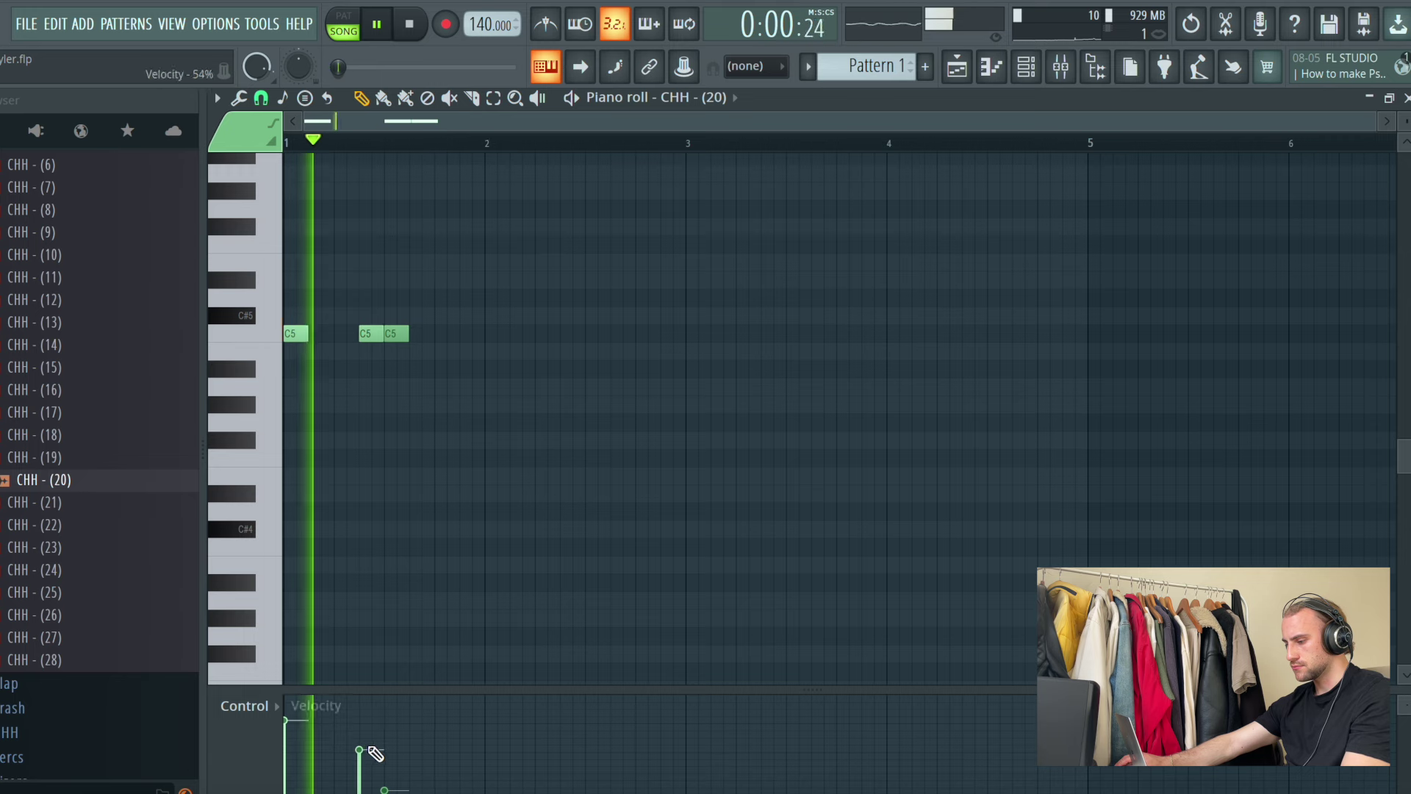
Step: Add C5 hi-hat notes at the end of bar 1 and on beats 2 and 4 of bar 2, and duplicate the two-bar pattern
{"action": "left_click", "coordinate": [473, 335]}
{"action": "left_click", "coordinate": [543, 337]}
{"action": "key", "text": "space"}
{"action": "key", "text": "space"}
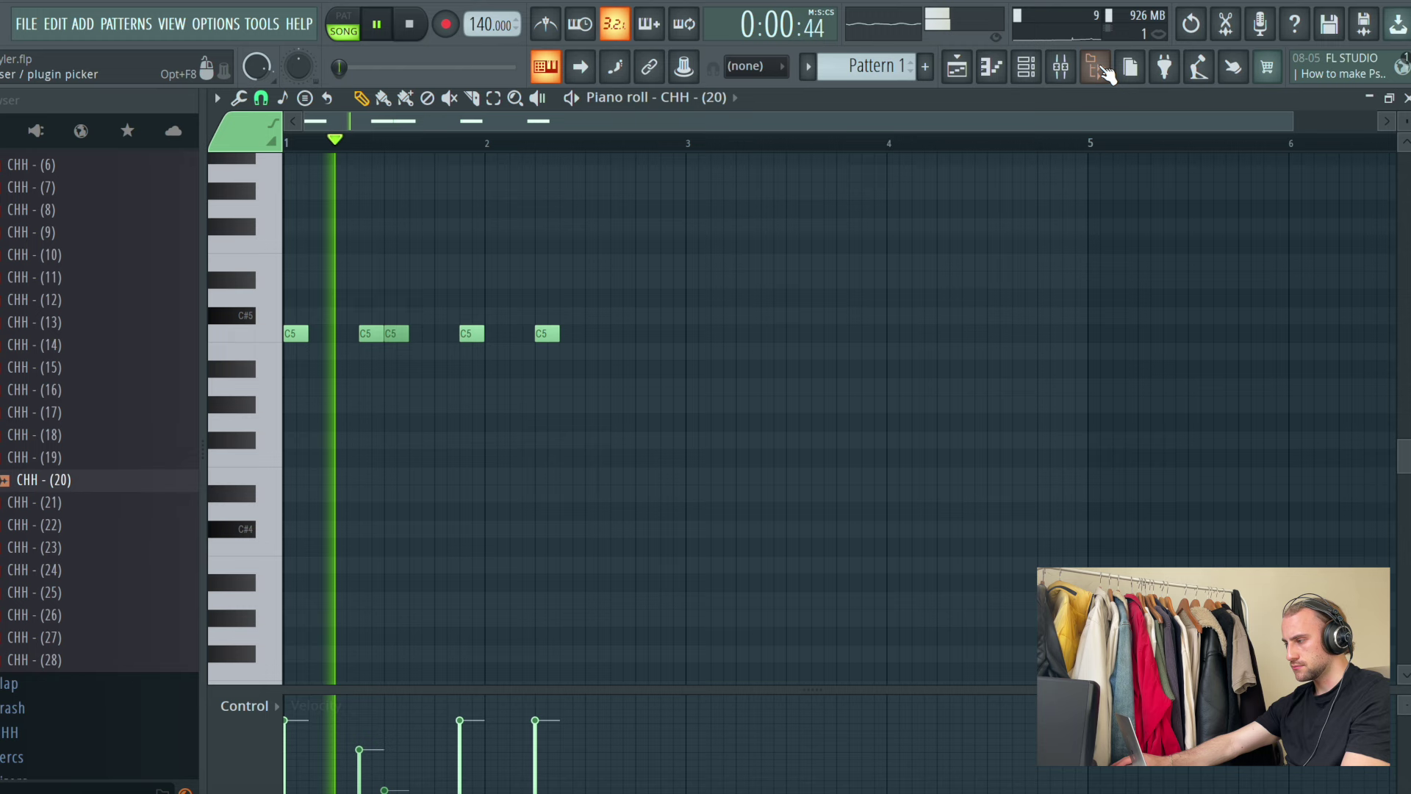
{"action": "left_click", "coordinate": [642, 335]}
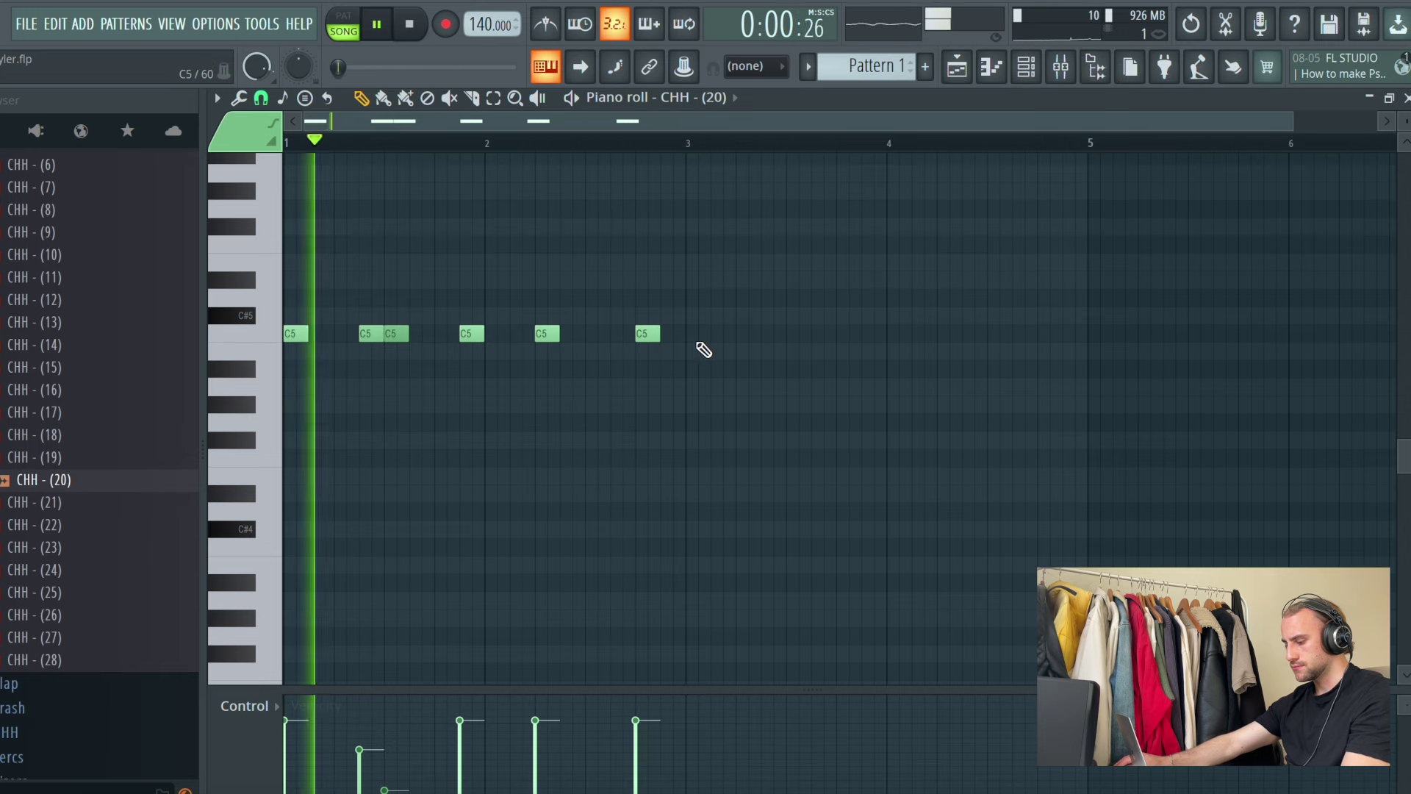
{"action": "key", "text": "ctrl+b"}
{"action": "left_click", "coordinate": [824, 388]}
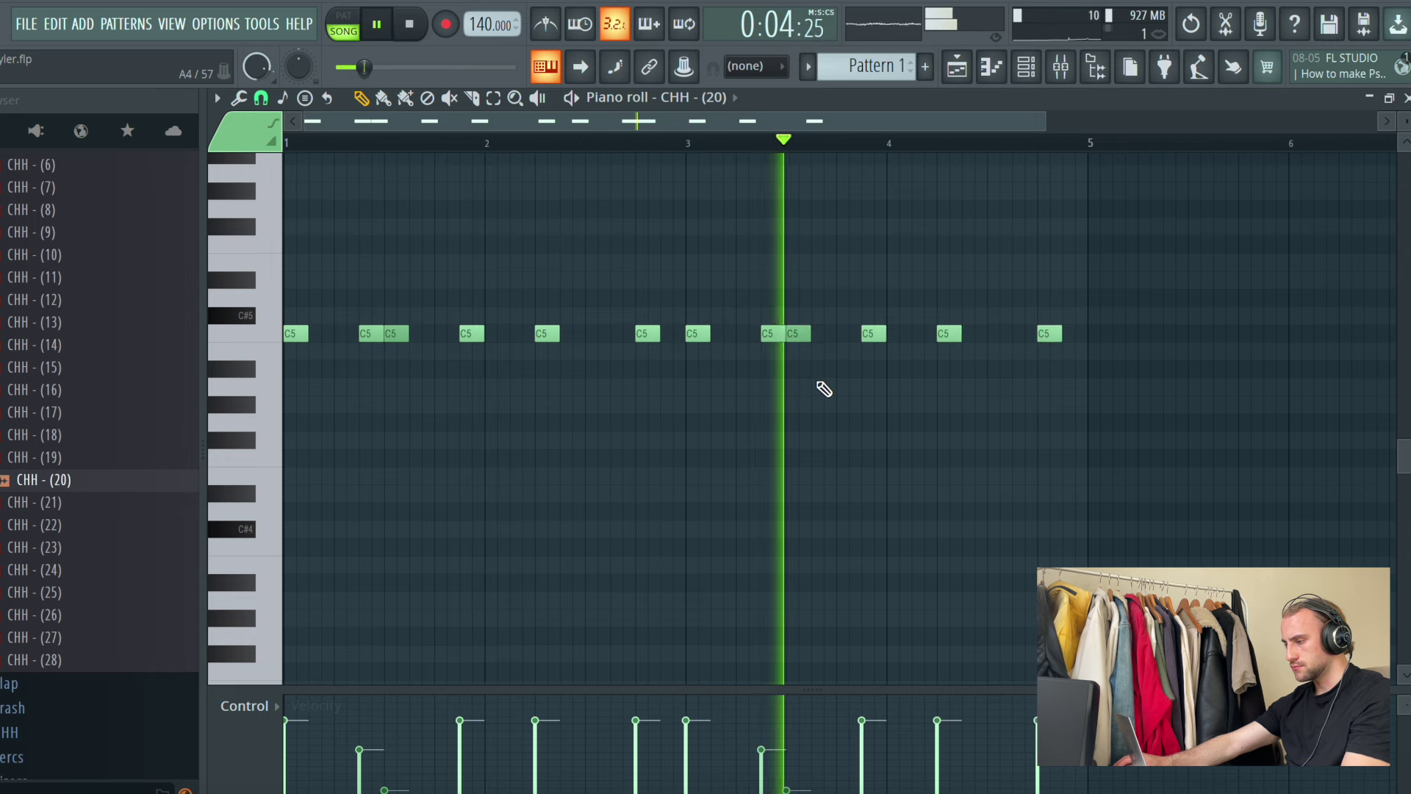
Step: Add a C5 hi-hat note at the end of bar 4 and duplicate the four-bar pattern to fill eight bars
{"action": "left_click", "coordinate": [1069, 340]}
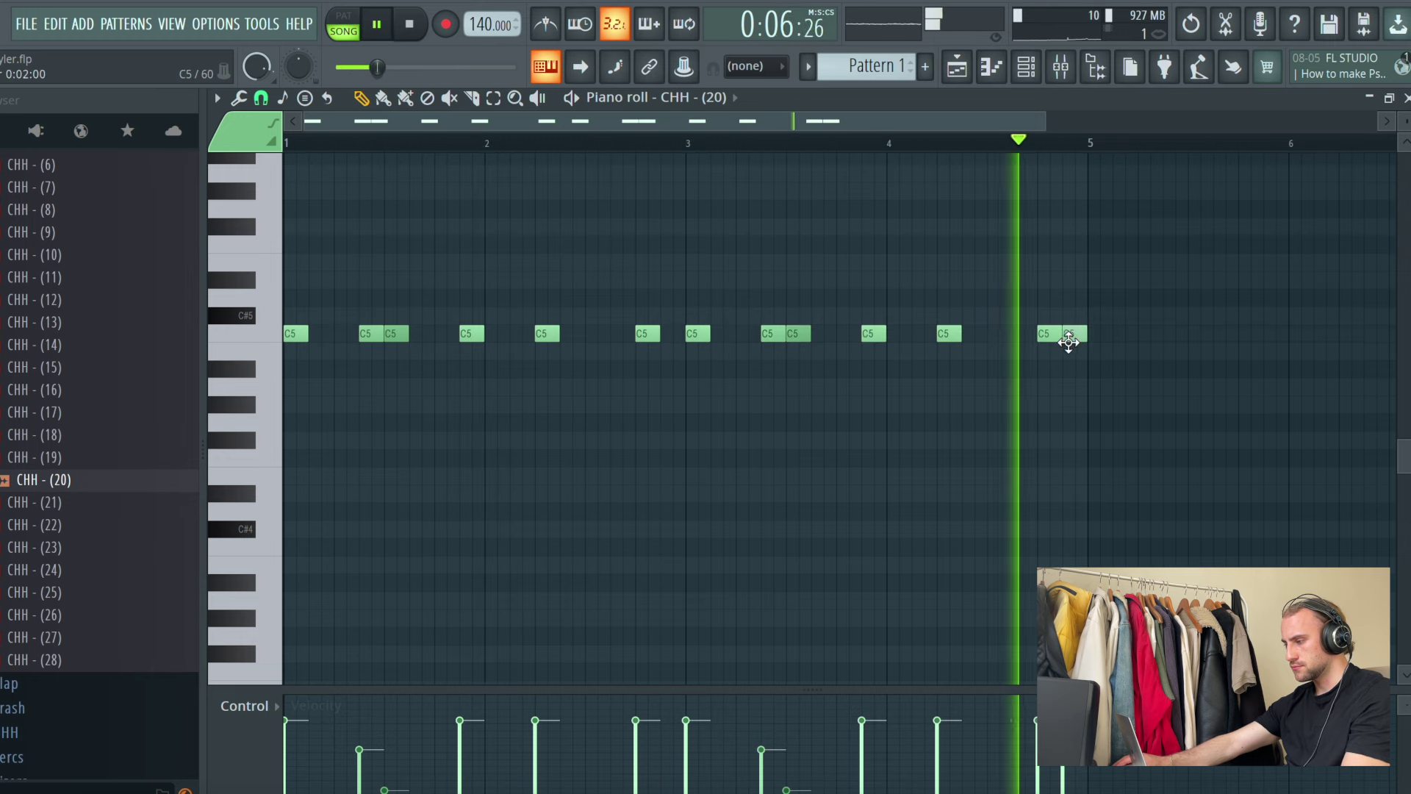
{"action": "key", "text": "ctrl+b"}
{"action": "left_click", "coordinate": [1087, 363]}
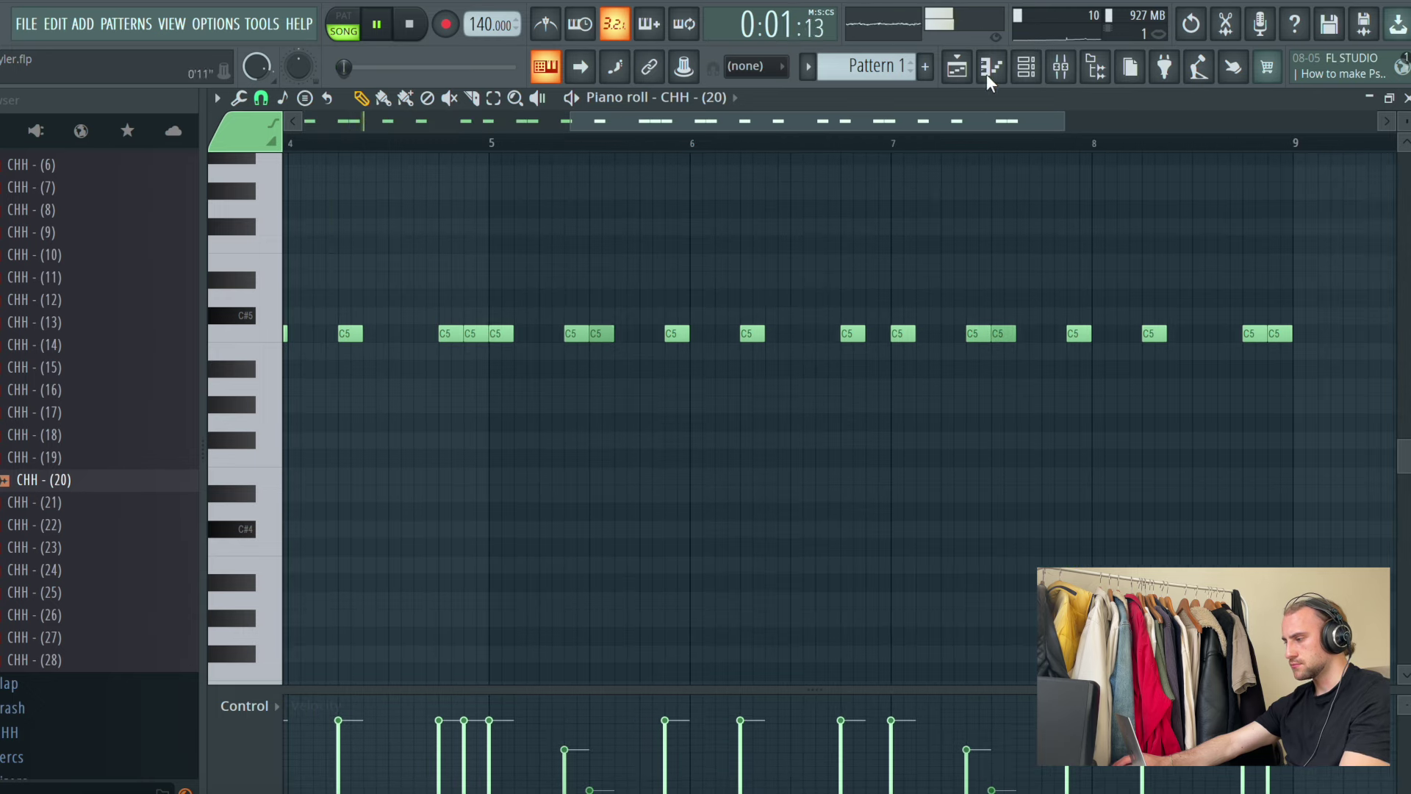
Step: Return to the channel rack and switch the sample browser from the Traplanta II kit to the Traplanta kit
{"action": "left_click", "coordinate": [989, 67]}
{"action": "left_click", "coordinate": [1026, 67]}
{"action": "scroll", "coordinate": [44, 514], "scroll_direction": "up", "scroll_amount": 7}
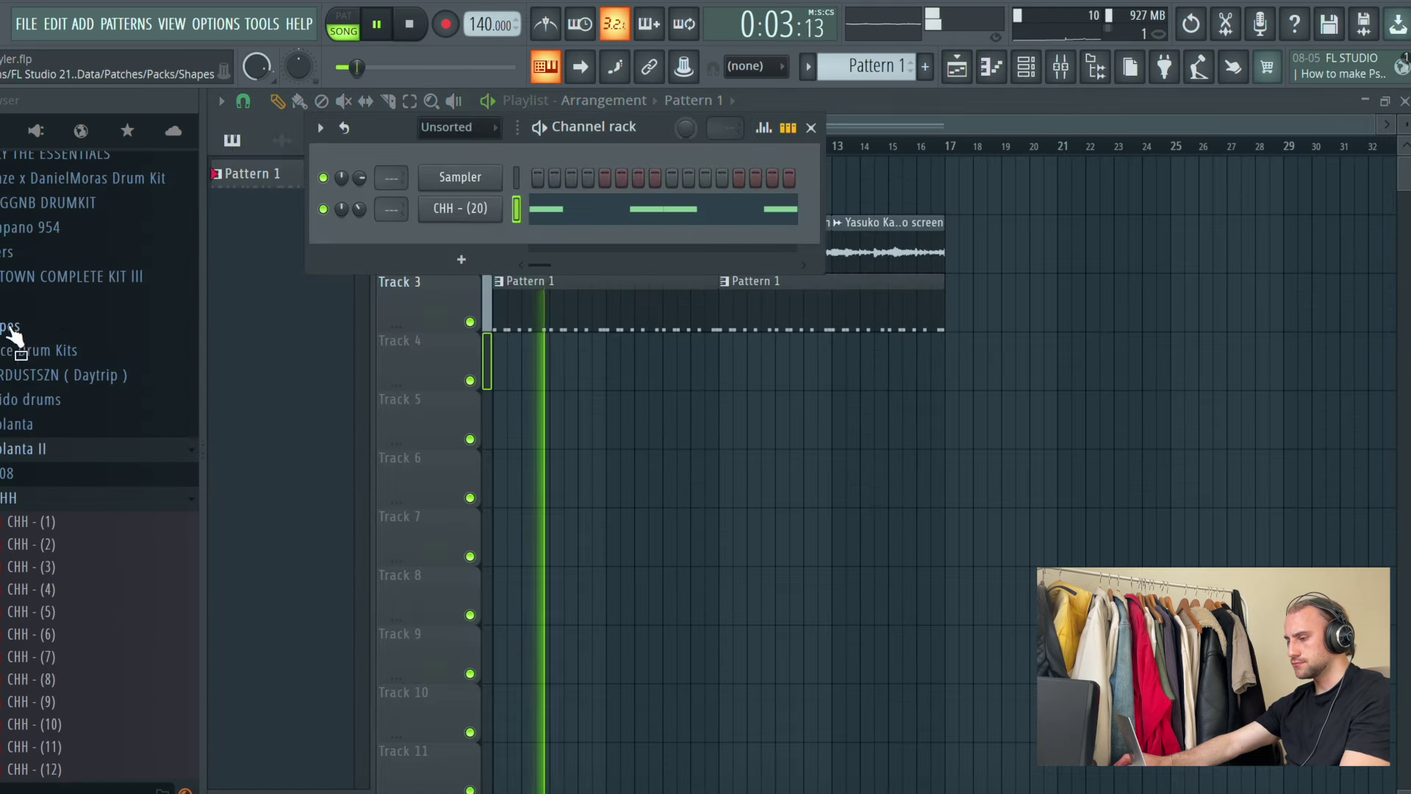
{"action": "left_click", "coordinate": [22, 524]}
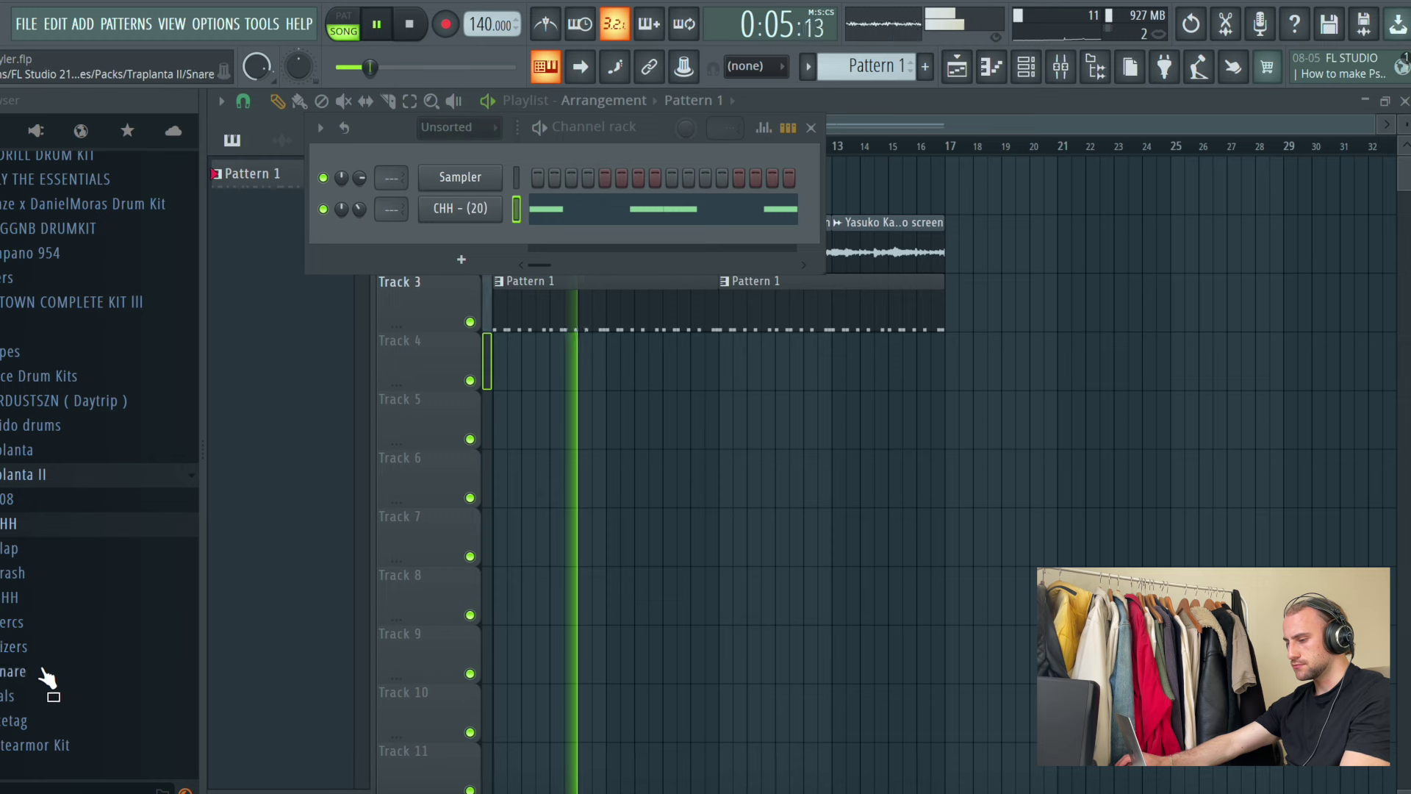
{"action": "left_click", "coordinate": [39, 476]}
{"action": "left_click", "coordinate": [33, 450]}
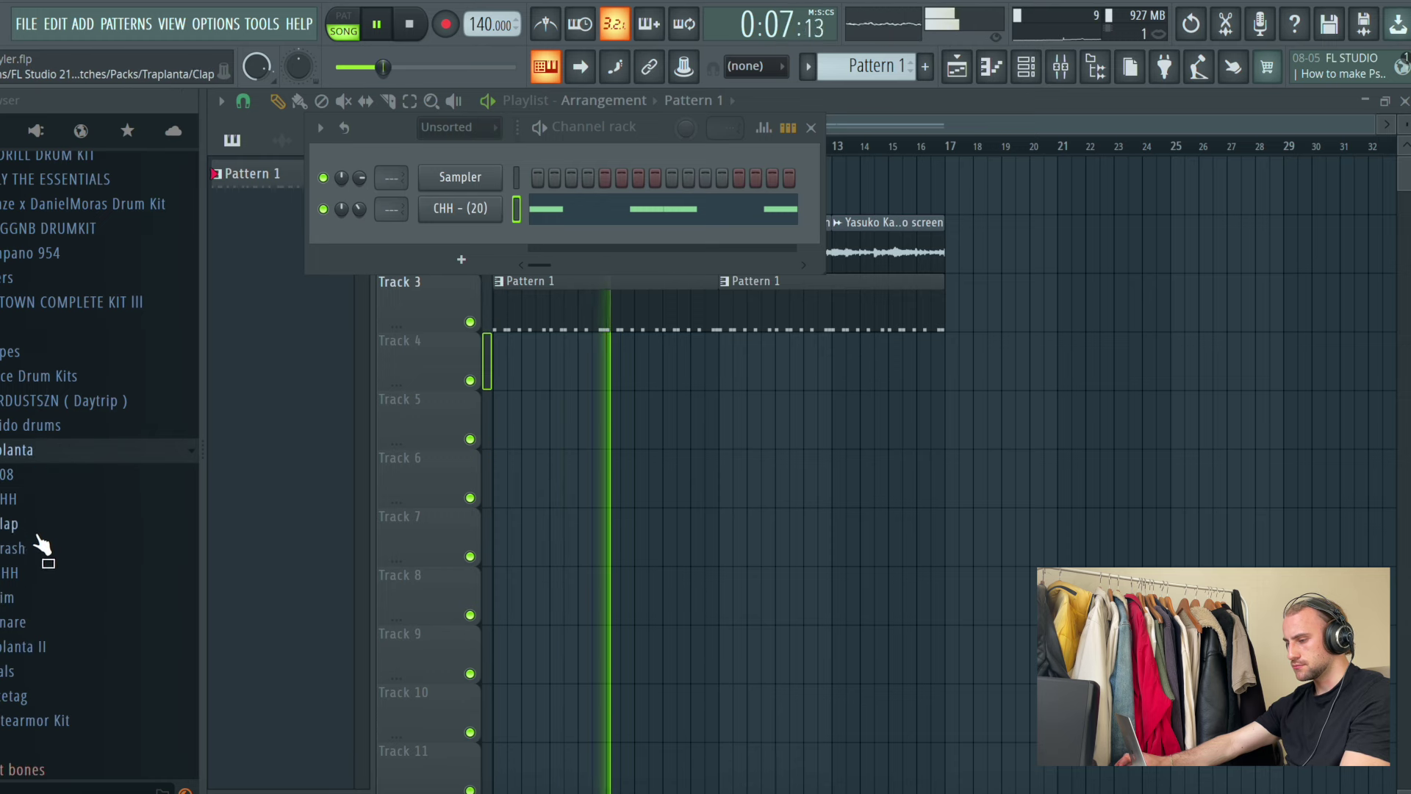
Step: Audition the Traplanta kit's rim samples and add Rim - Staff to the channel rack
{"action": "left_click", "coordinate": [38, 559]}
{"action": "left_click", "coordinate": [43, 568]}
{"action": "left_click", "coordinate": [46, 520]}
{"action": "left_click", "coordinate": [49, 497]}
{"action": "left_click", "coordinate": [53, 474]}
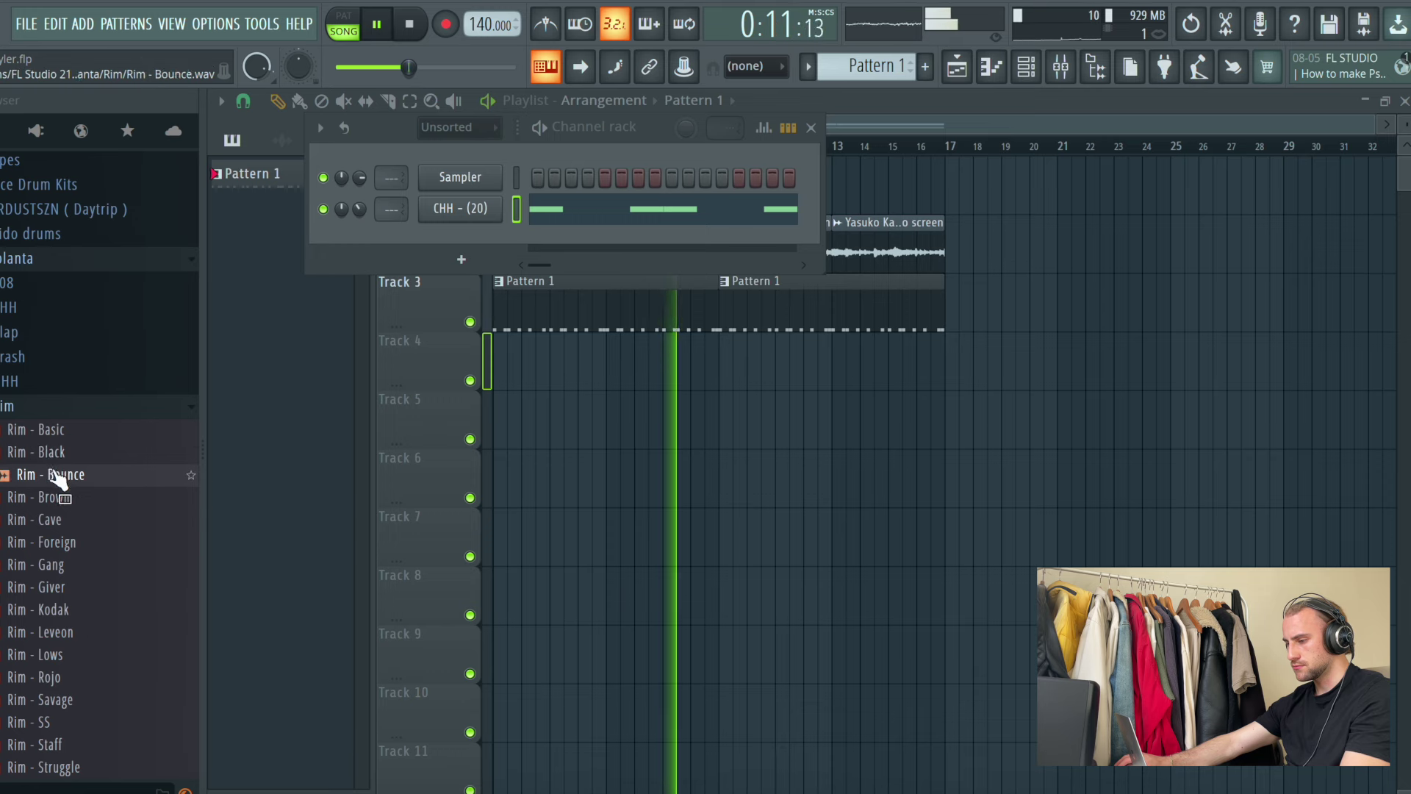
{"action": "left_click", "coordinate": [56, 454]}
{"action": "left_click", "coordinate": [33, 431]}
{"action": "scroll", "coordinate": [22, 455], "scroll_direction": "down", "scroll_amount": 2}
{"action": "left_click", "coordinate": [95, 632]}
{"action": "left_click", "coordinate": [91, 610]}
{"action": "left_click_drag", "start_coordinate": [88, 613], "coordinate": [441, 237]}
Step: Open Rim - Staff in the piano roll and place C5 notes on beat 3 of bars 1 through 7
{"action": "right_click", "coordinate": [504, 236]}
{"action": "left_click", "coordinate": [520, 238]}
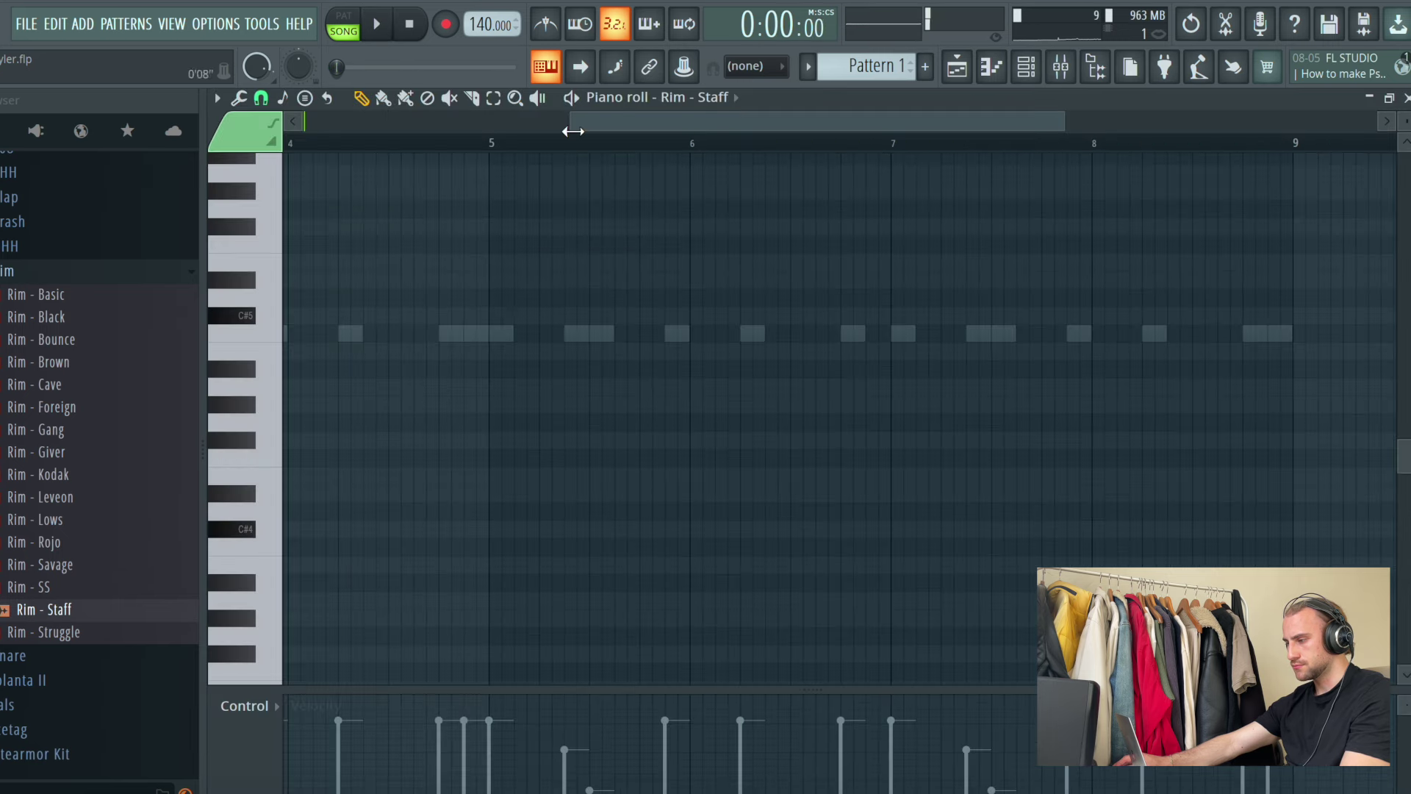
{"action": "key", "text": "space"}
{"action": "scroll", "coordinate": [572, 131], "scroll_direction": "down", "scroll_amount": 3}
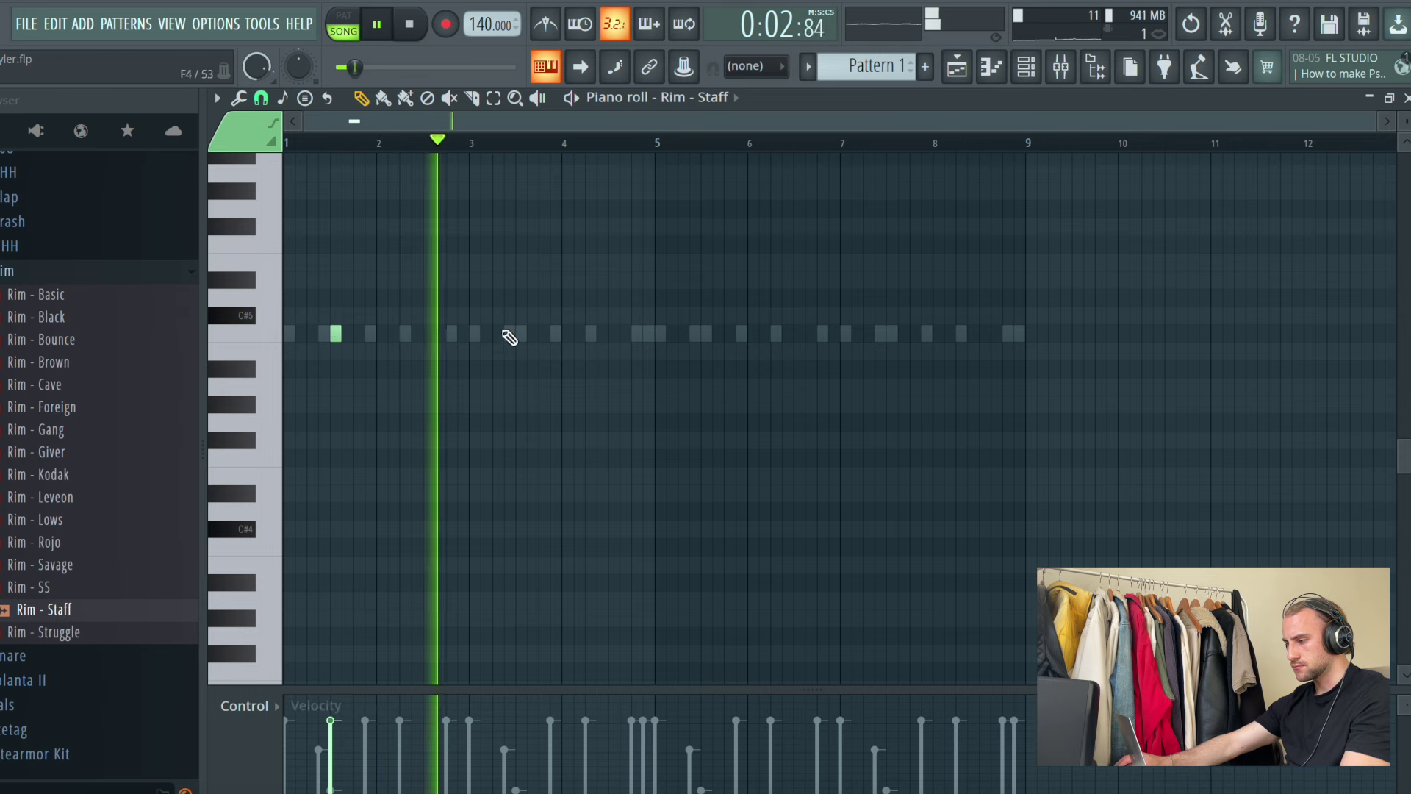
{"action": "key", "text": "space"}
{"action": "left_click", "coordinate": [427, 333]}
{"action": "left_click", "coordinate": [520, 333]}
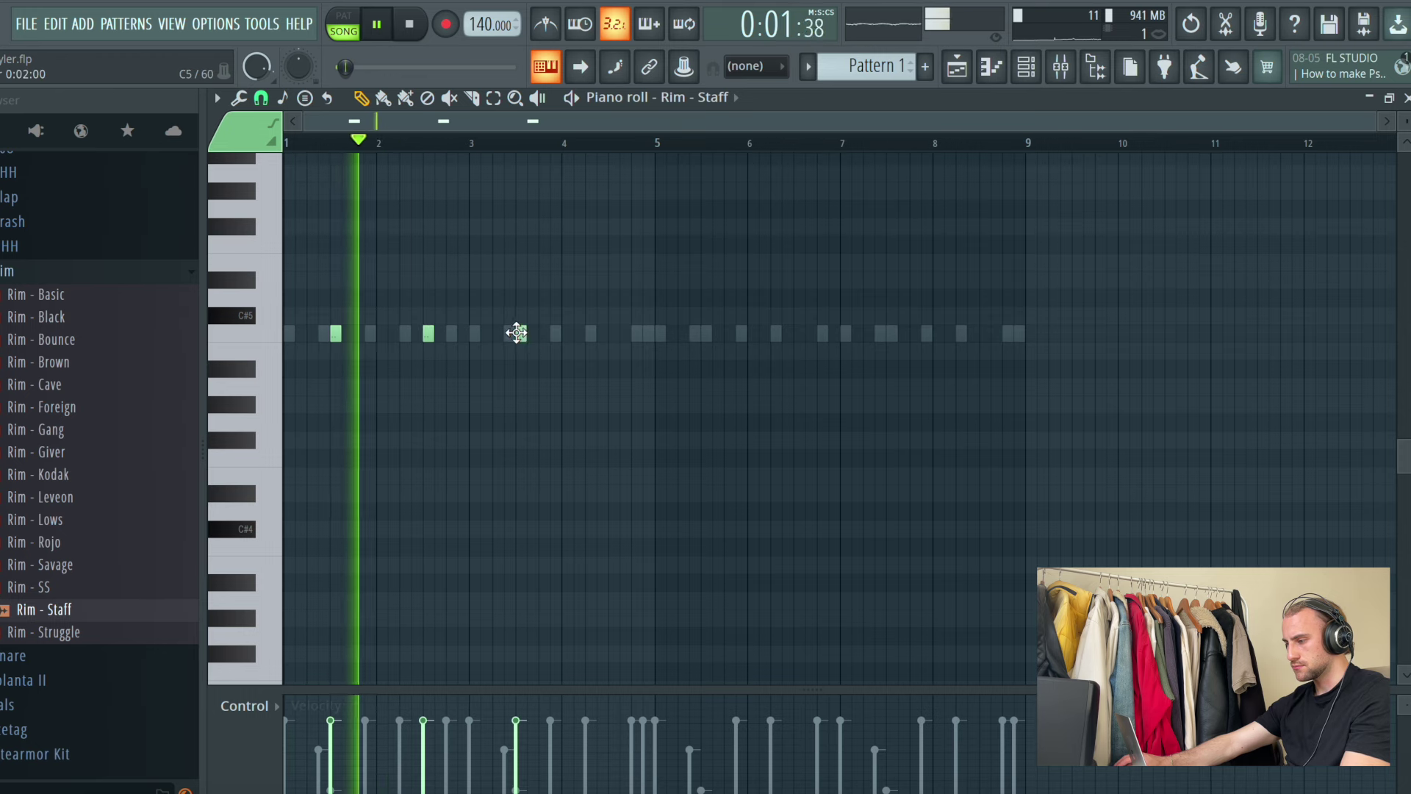
{"action": "left_click", "coordinate": [613, 333]}
{"action": "left_click", "coordinate": [706, 333]}
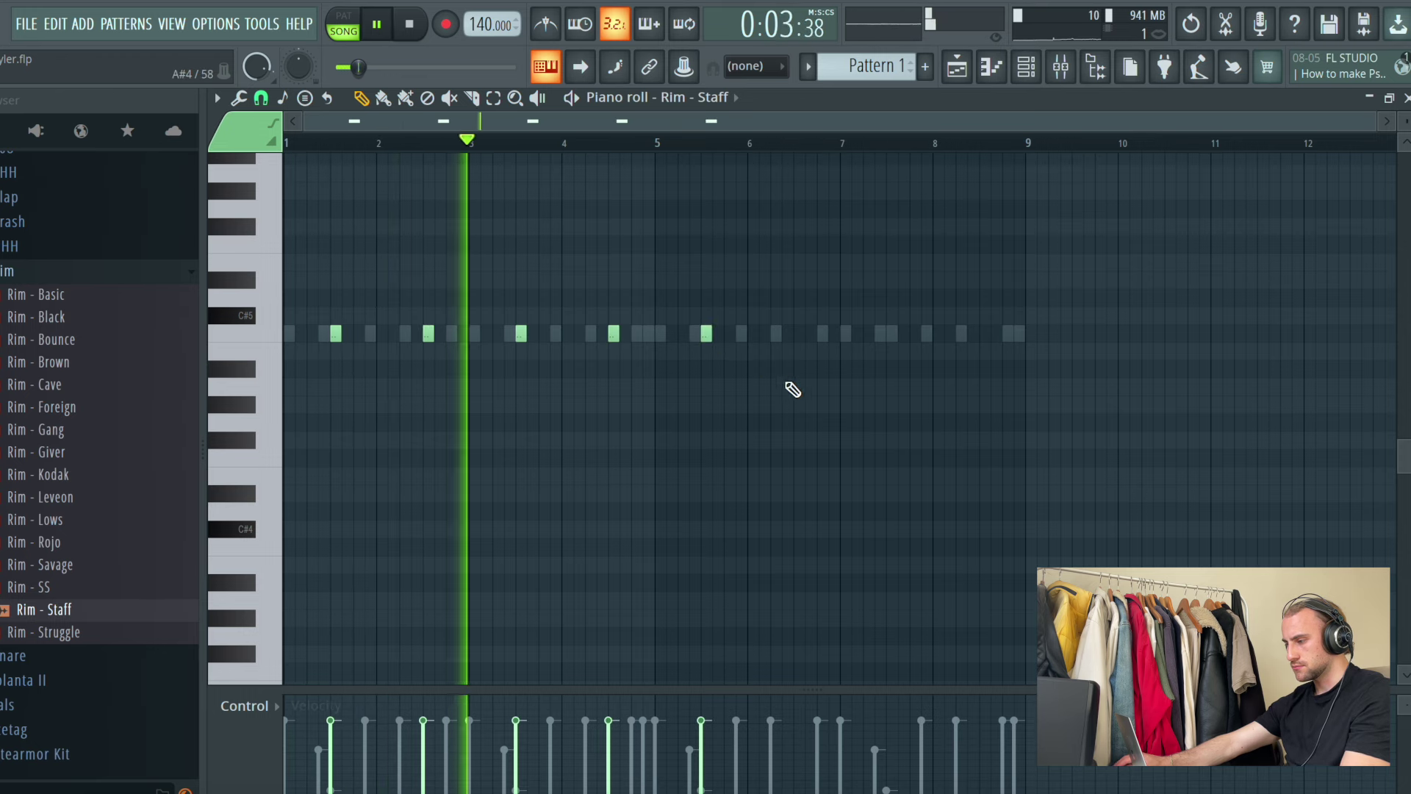
{"action": "left_click", "coordinate": [798, 333]}
{"action": "left_click", "coordinate": [891, 333]}
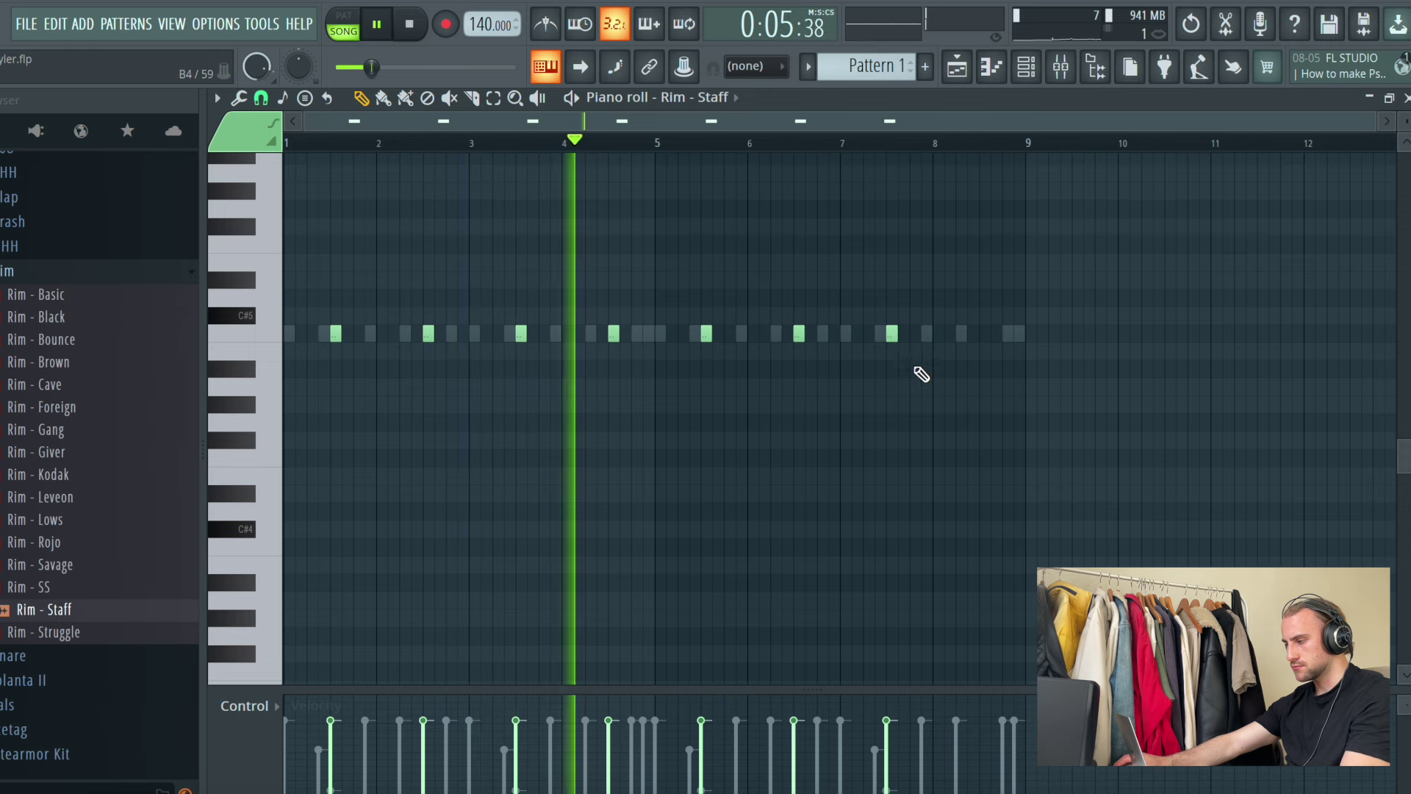
{"action": "key", "text": "space"}
Step: Check playback levels in the mixer, then reopen the Rim - Staff notes and add C5 on beat 3 of bar 8
{"action": "left_click", "coordinate": [1077, 68]}
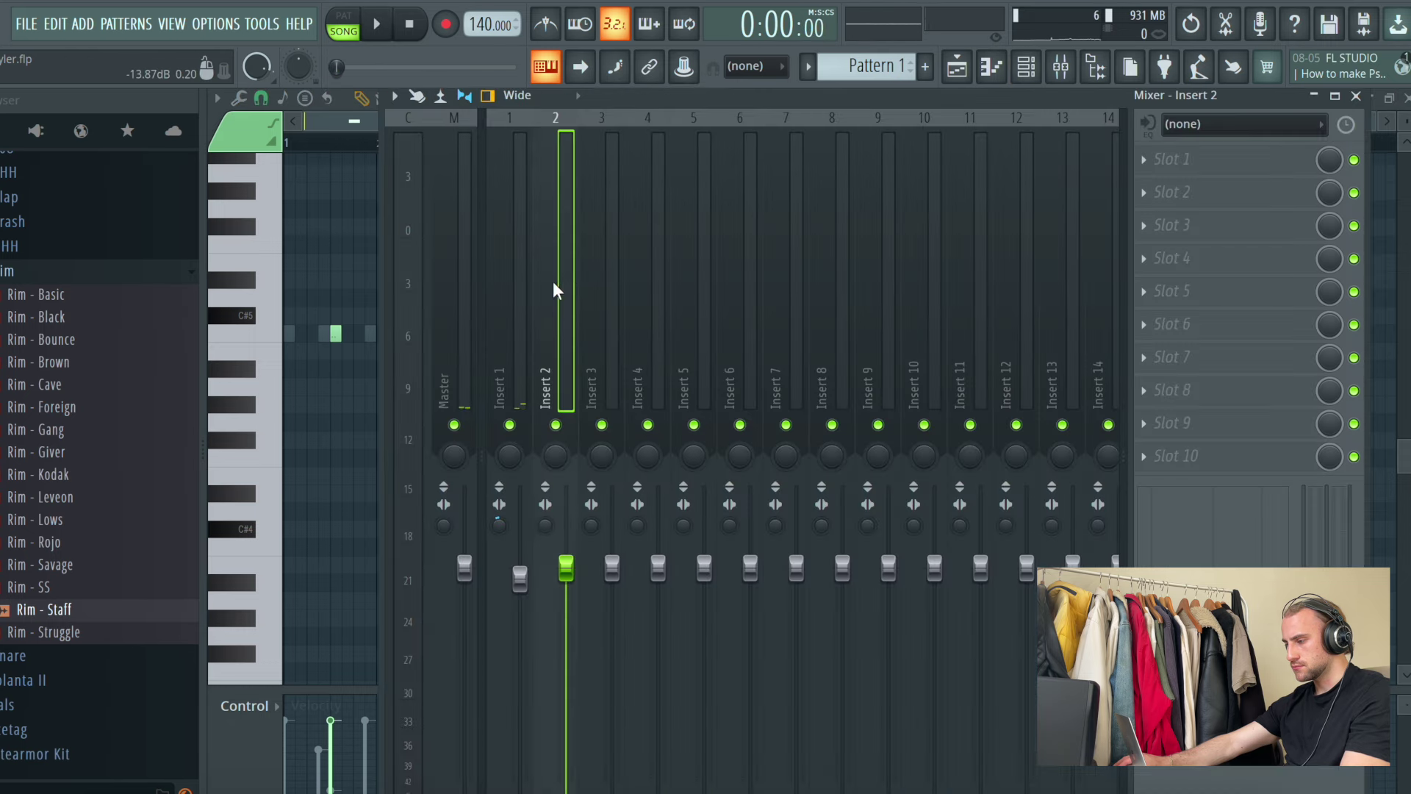
{"action": "key", "text": "space"}
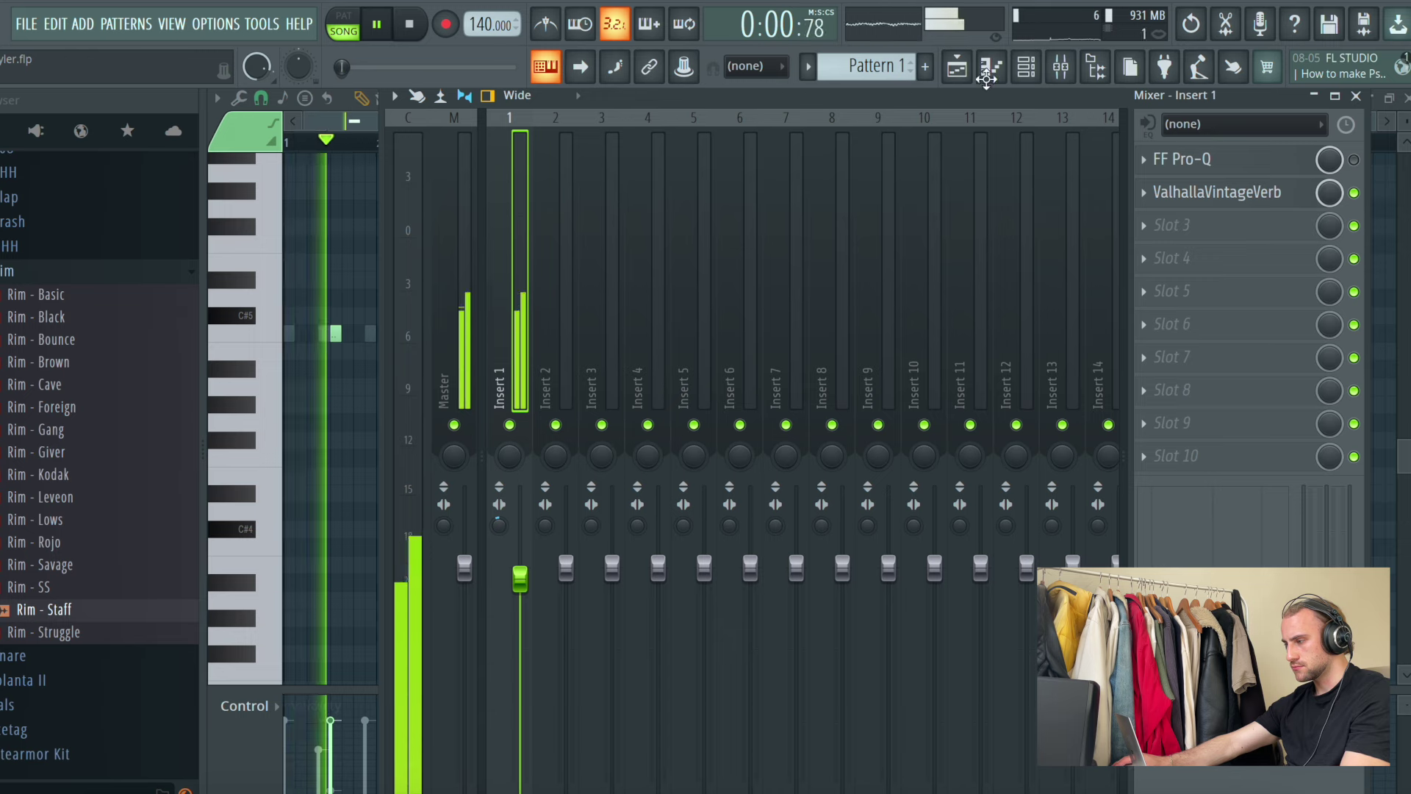
{"action": "left_click", "coordinate": [955, 65]}
{"action": "left_click", "coordinate": [1026, 67]}
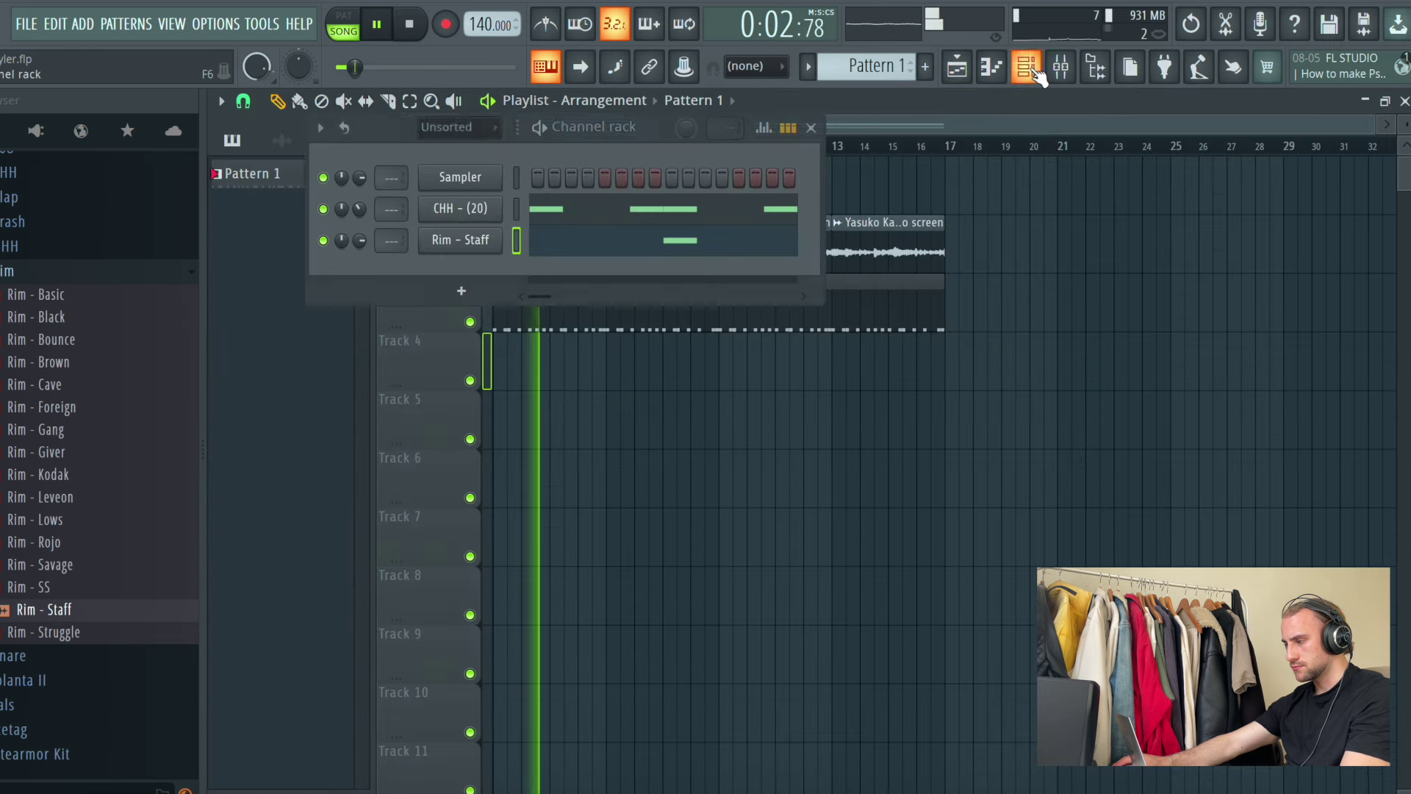
{"action": "left_click", "coordinate": [693, 236]}
{"action": "left_click", "coordinate": [985, 333]}
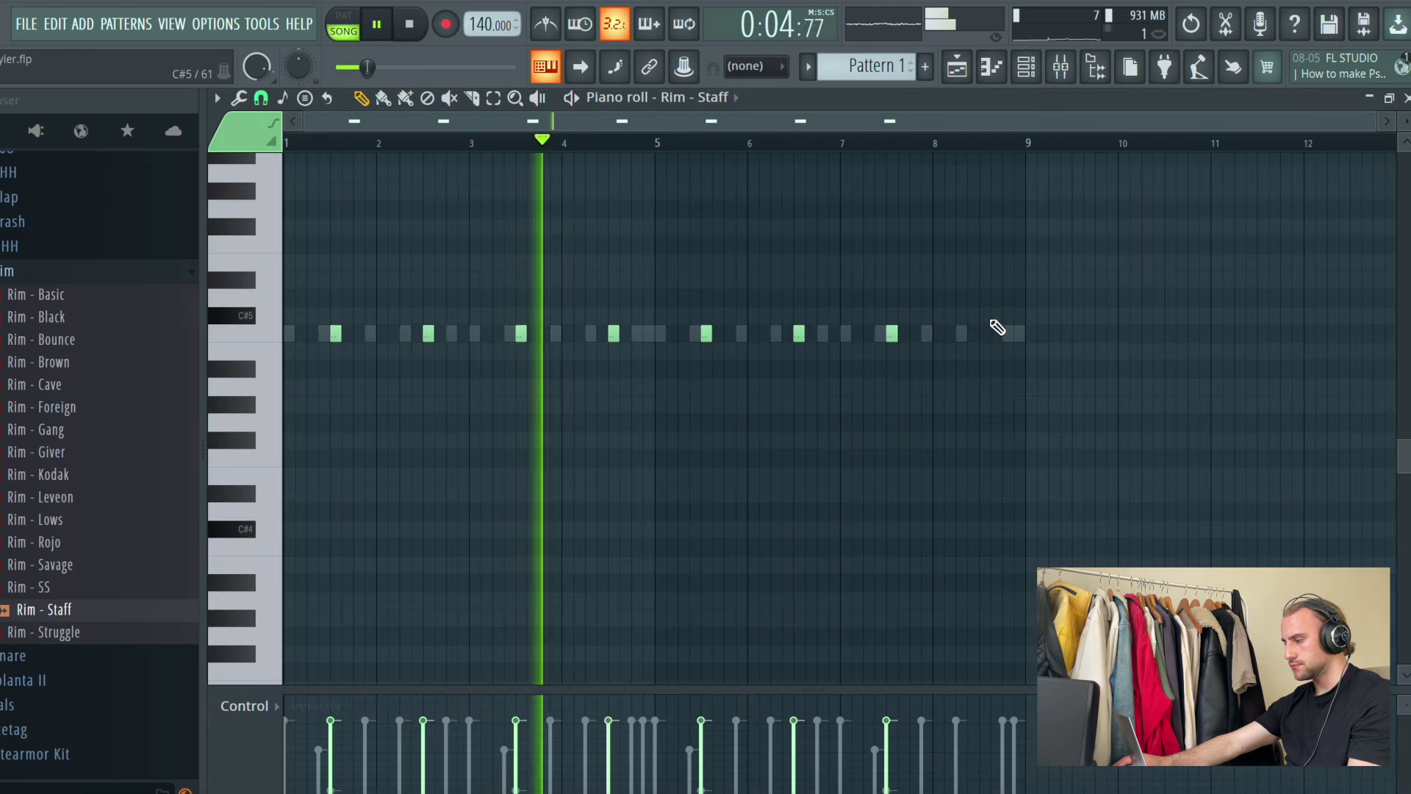
Step: Bring up the channel rack over the playlist and audition more rim samples from the Traplanta kit
{"action": "key", "text": "F5"}
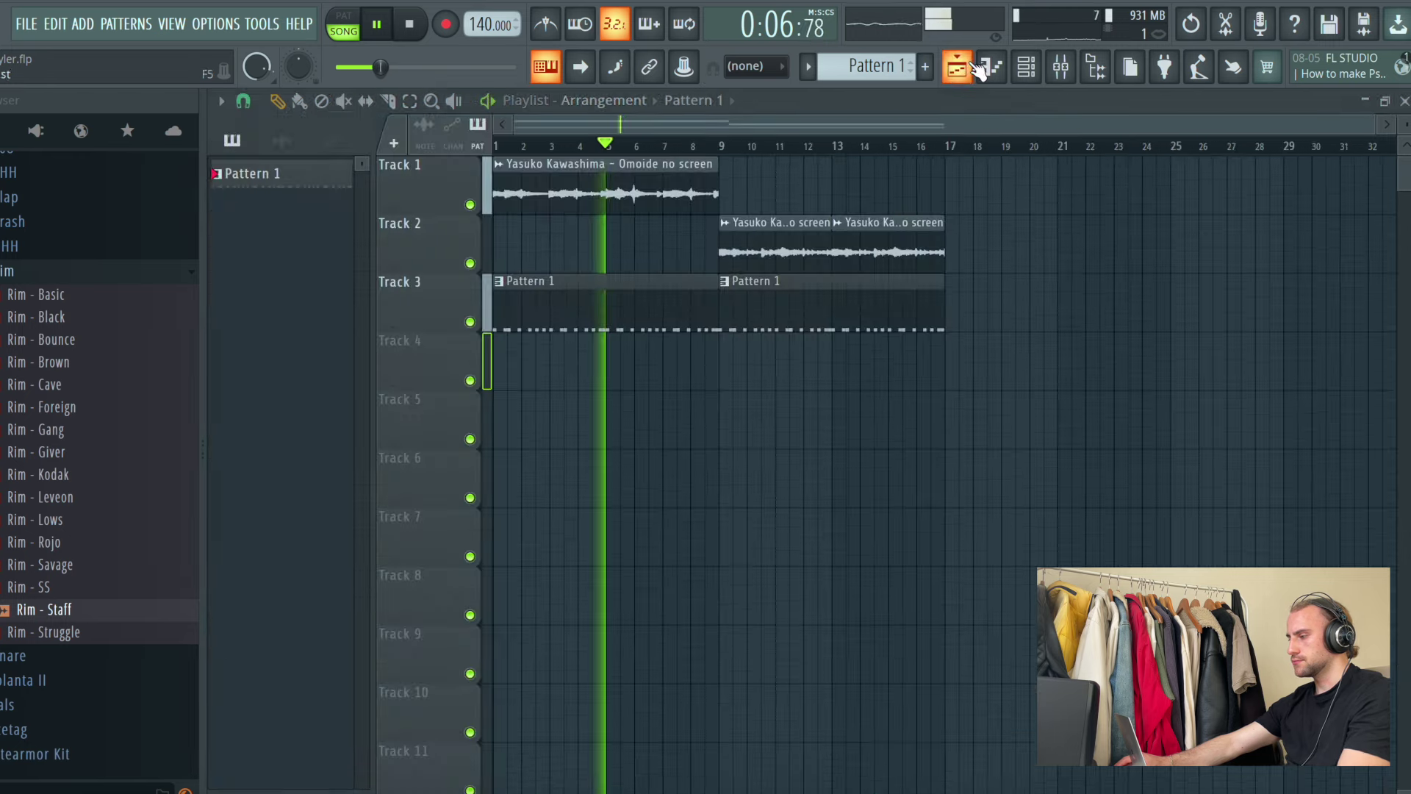
{"action": "key", "text": "F9"}
{"action": "key", "text": "F9"}
{"action": "key", "text": "F6"}
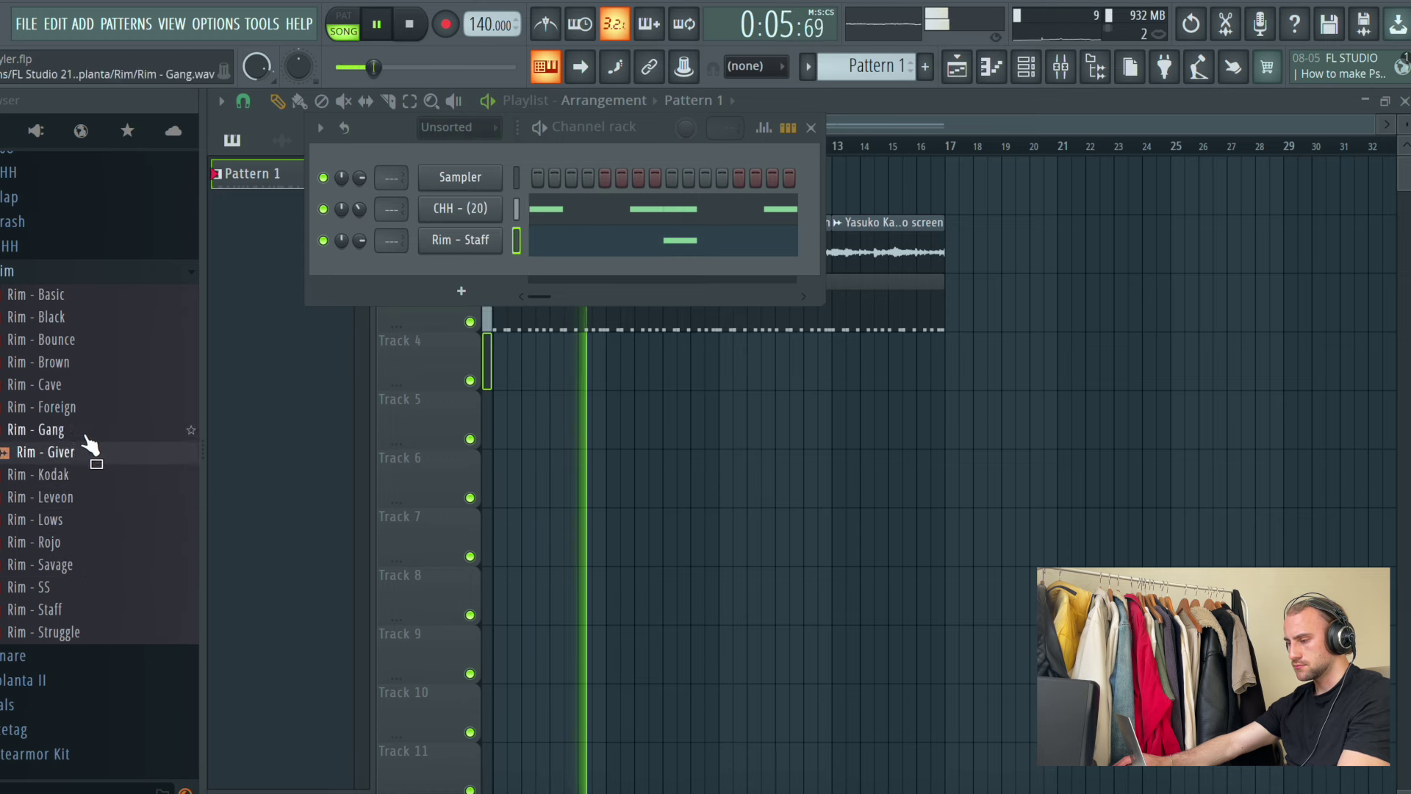
{"action": "scroll", "coordinate": [94, 409], "scroll_direction": "up", "scroll_amount": 2}
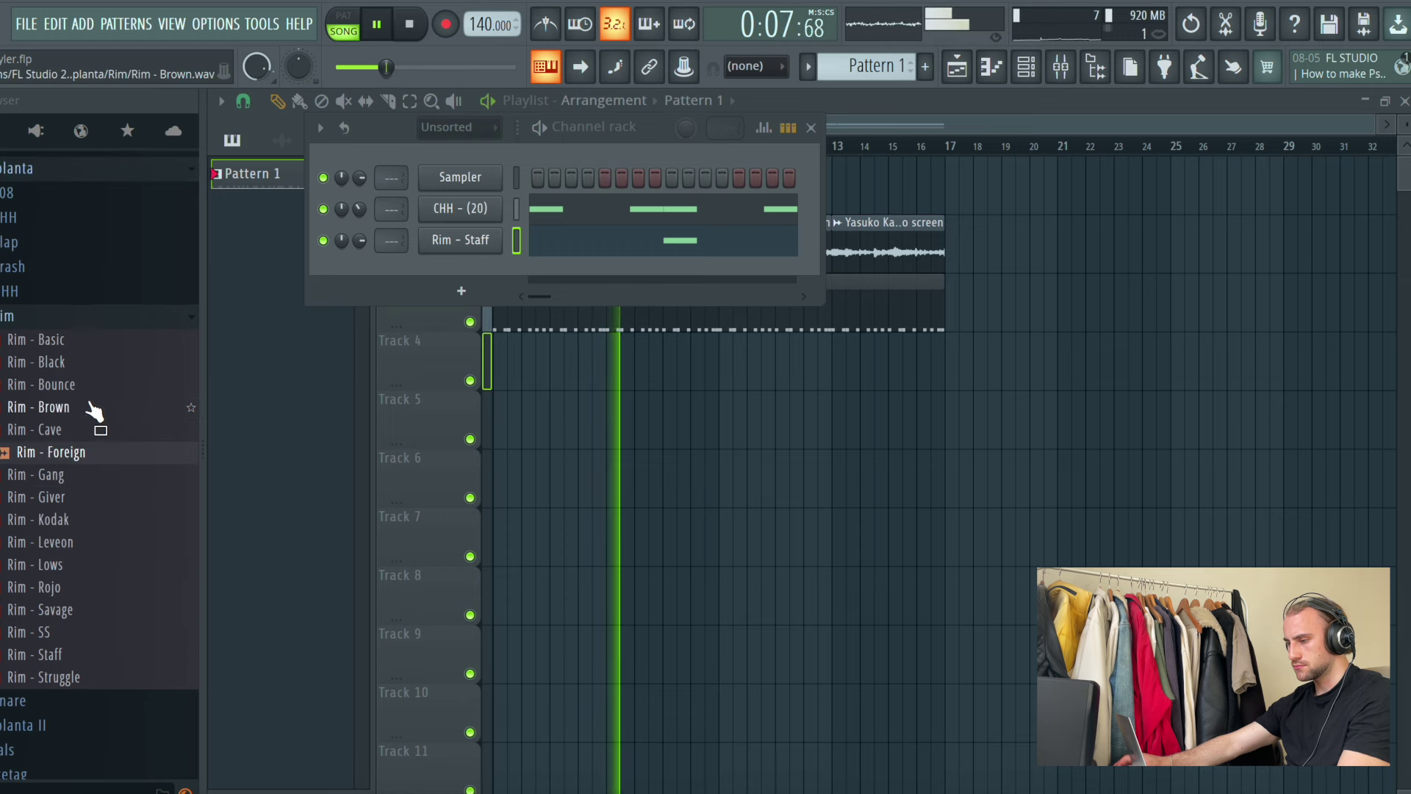
Step: Place Traplanta's Crash - Broken at bar 1 of Track 4 and lower the clip's volume to 11%
{"action": "left_click", "coordinate": [44, 316]}
{"action": "left_click", "coordinate": [41, 347]}
{"action": "left_click", "coordinate": [66, 397]}
{"action": "left_click", "coordinate": [66, 371]}
{"action": "left_click", "coordinate": [76, 401]}
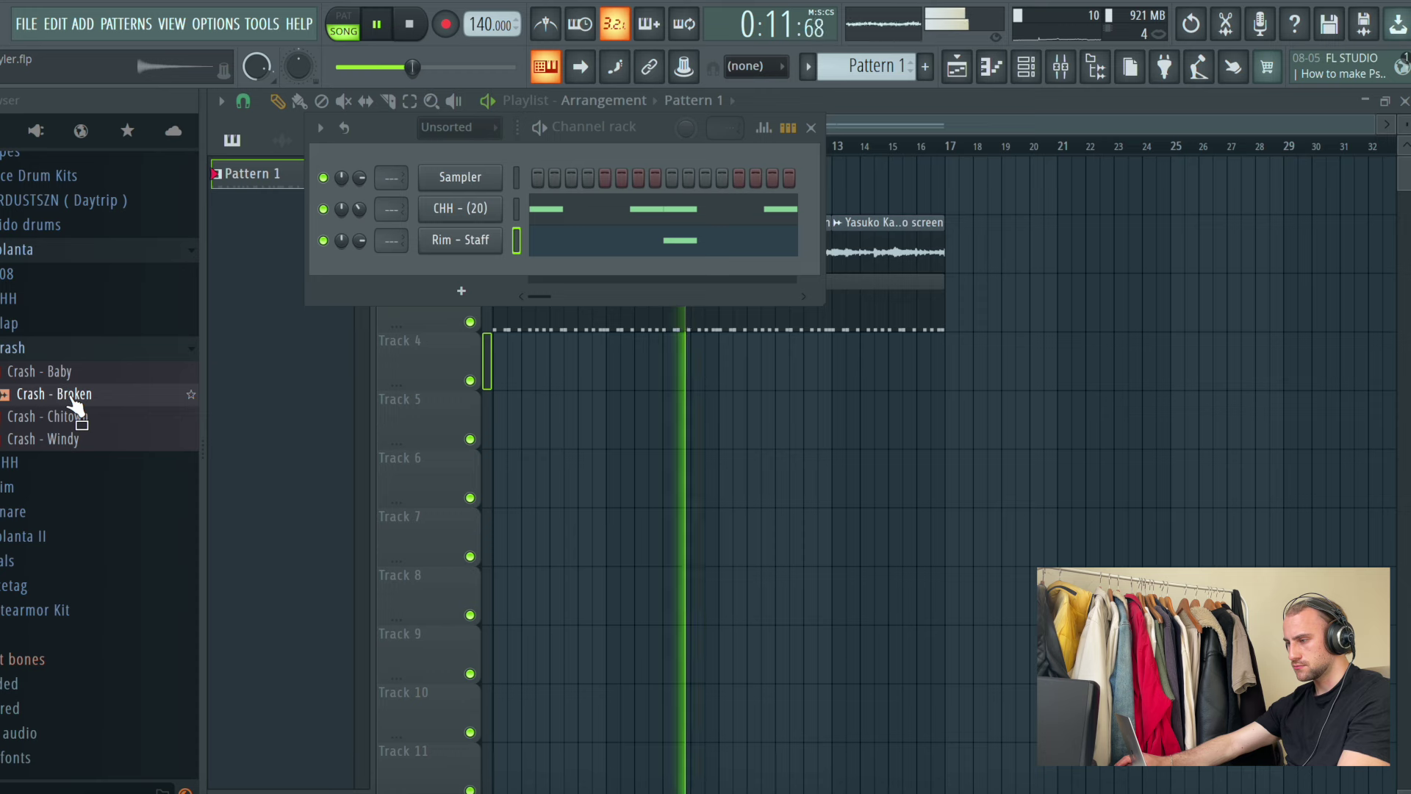
{"action": "left_click_drag", "start_coordinate": [73, 407], "coordinate": [506, 361]}
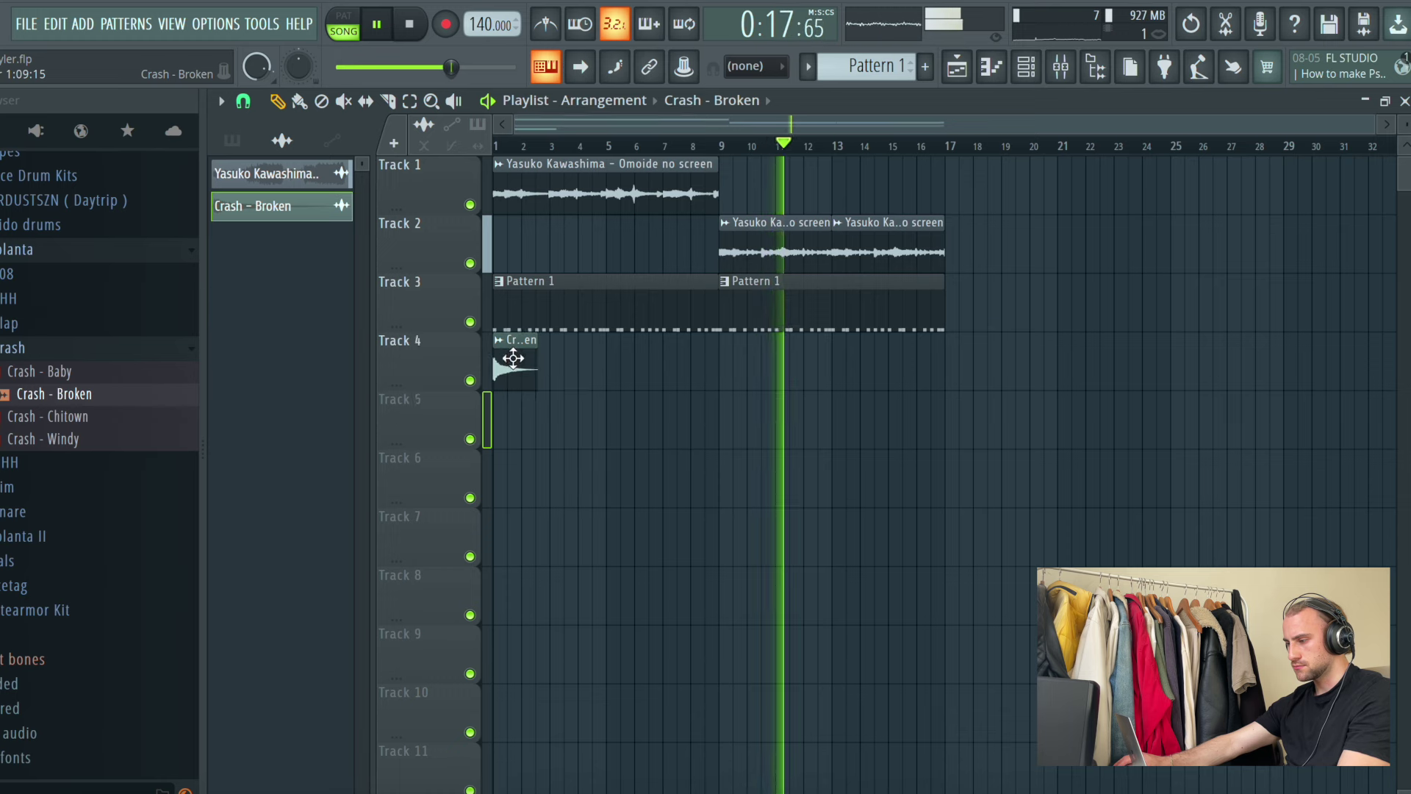
{"action": "double_click", "coordinate": [506, 361]}
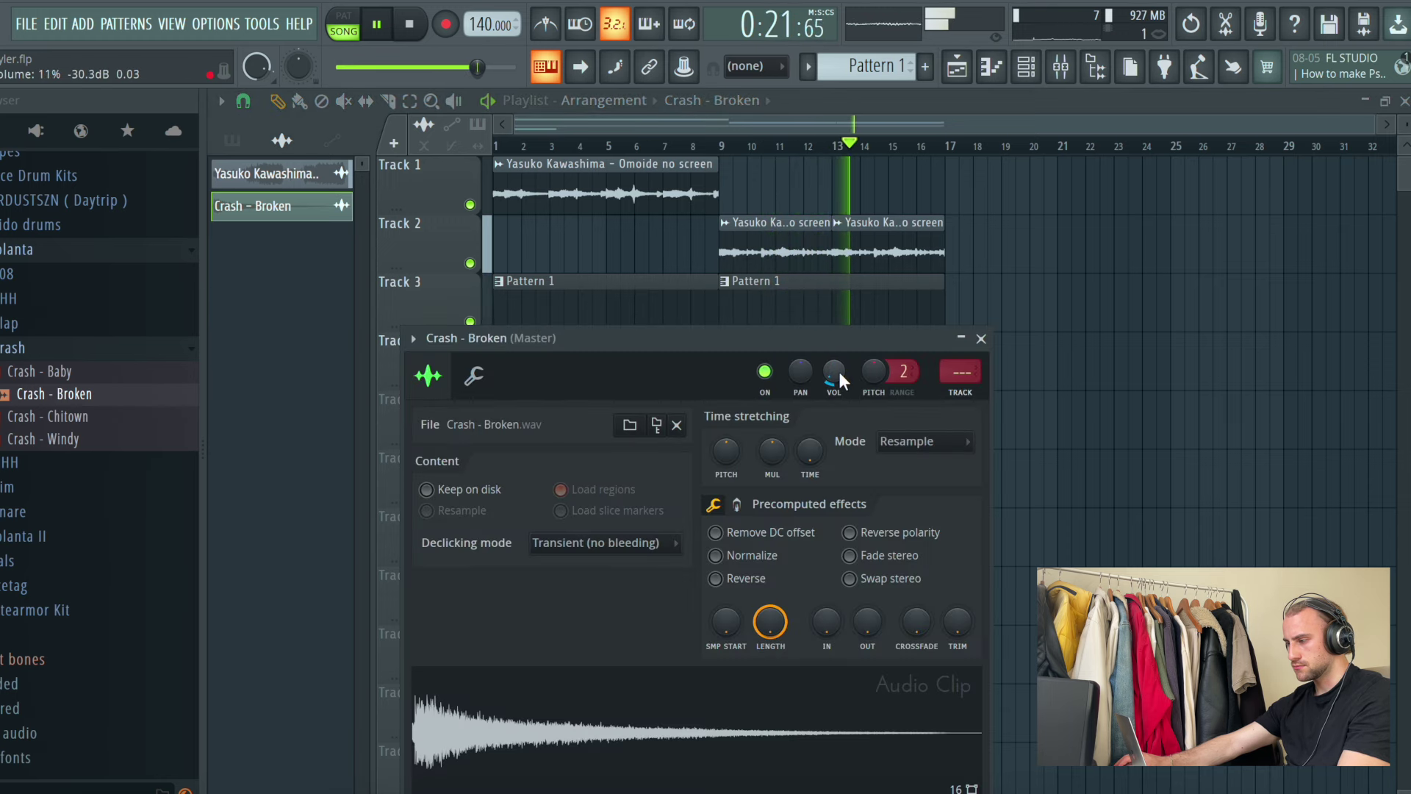
{"action": "key", "text": "Escape"}
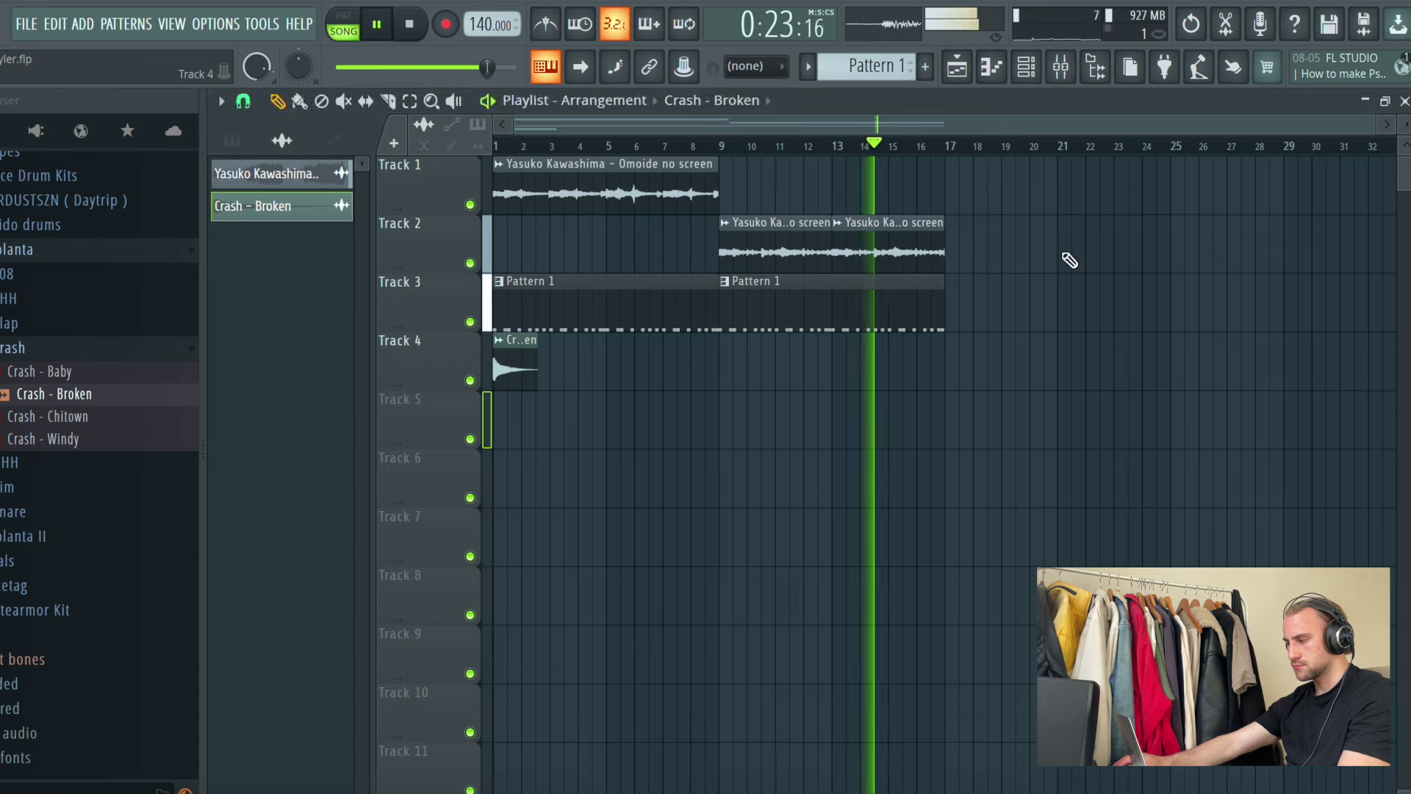
Step: Audition the Traplanta snares, add Snare - Slimy to the channel rack and lower its volume
{"action": "left_click", "coordinate": [1026, 67]}
{"action": "left_click", "coordinate": [881, 65]}
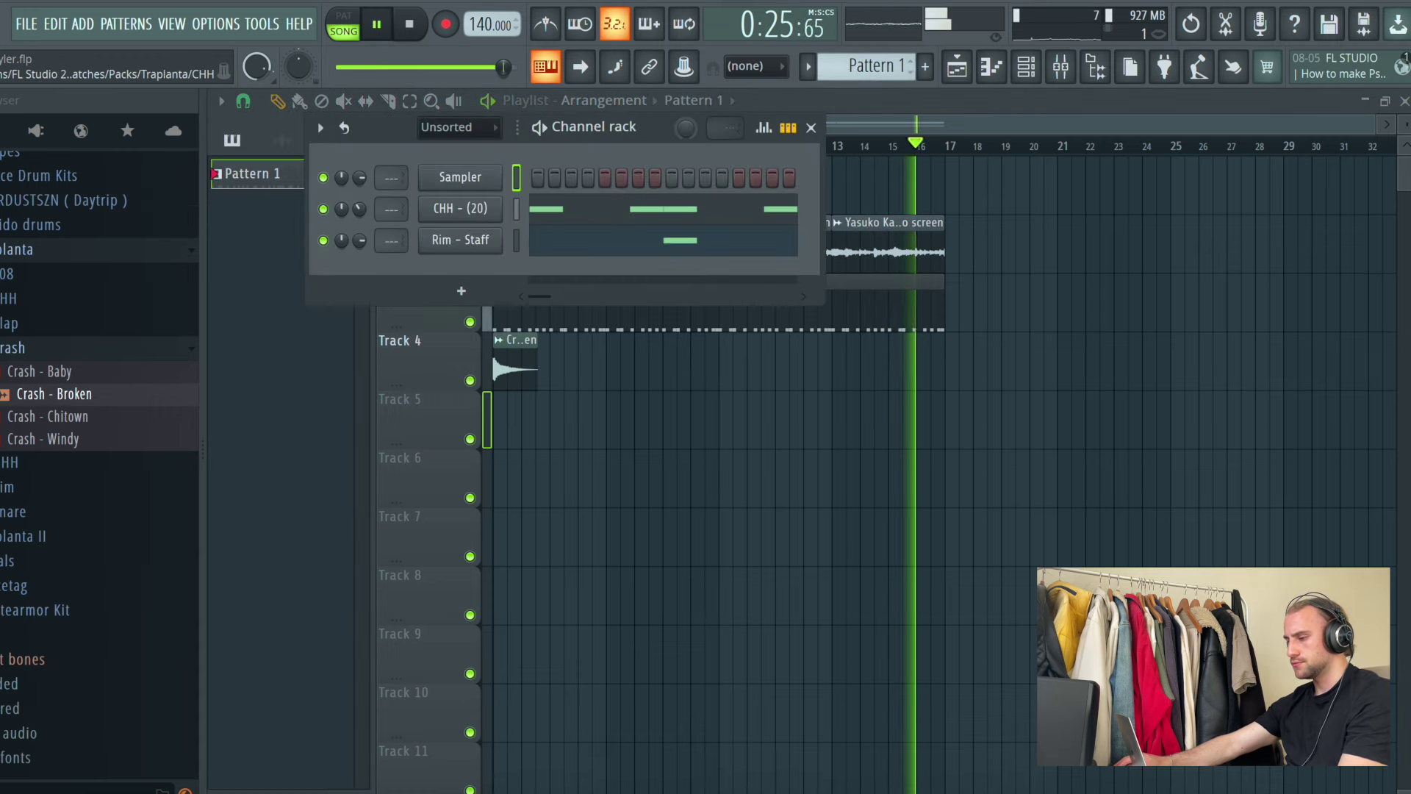
{"action": "left_click", "coordinate": [64, 347]}
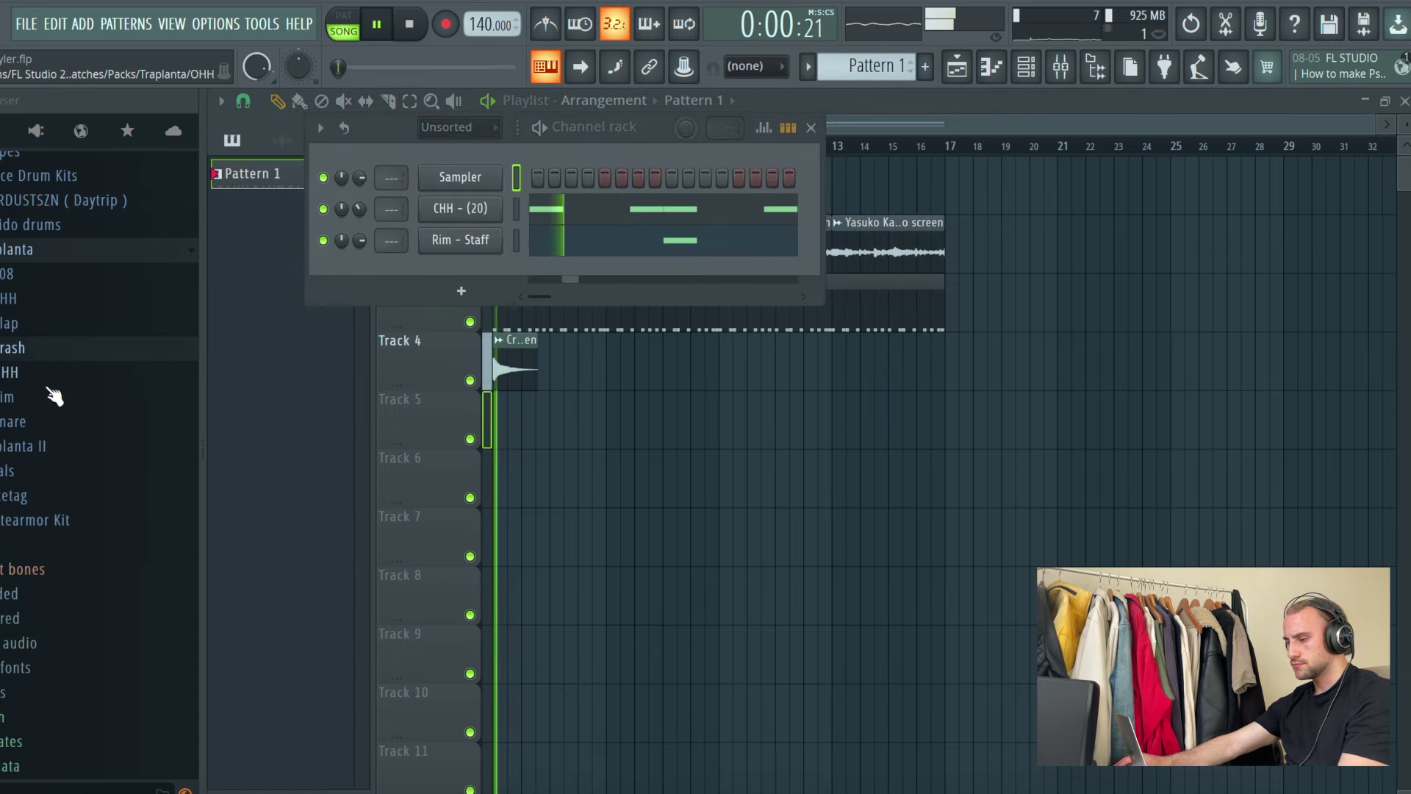
{"action": "left_click", "coordinate": [52, 421]}
{"action": "left_click", "coordinate": [92, 626]}
{"action": "left_click", "coordinate": [110, 672]}
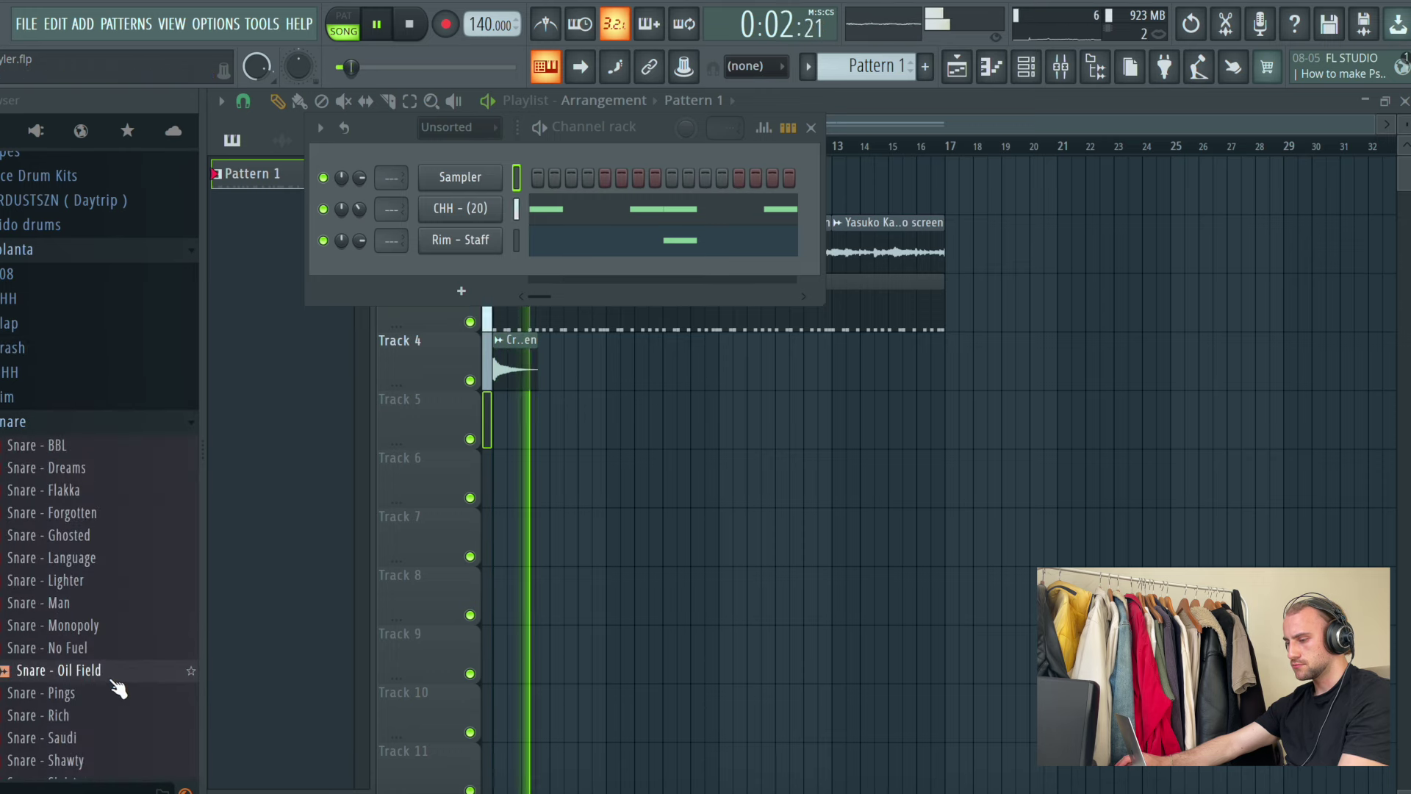
{"action": "scroll", "coordinate": [118, 711], "scroll_direction": "down", "scroll_amount": 6}
{"action": "left_click", "coordinate": [71, 335]}
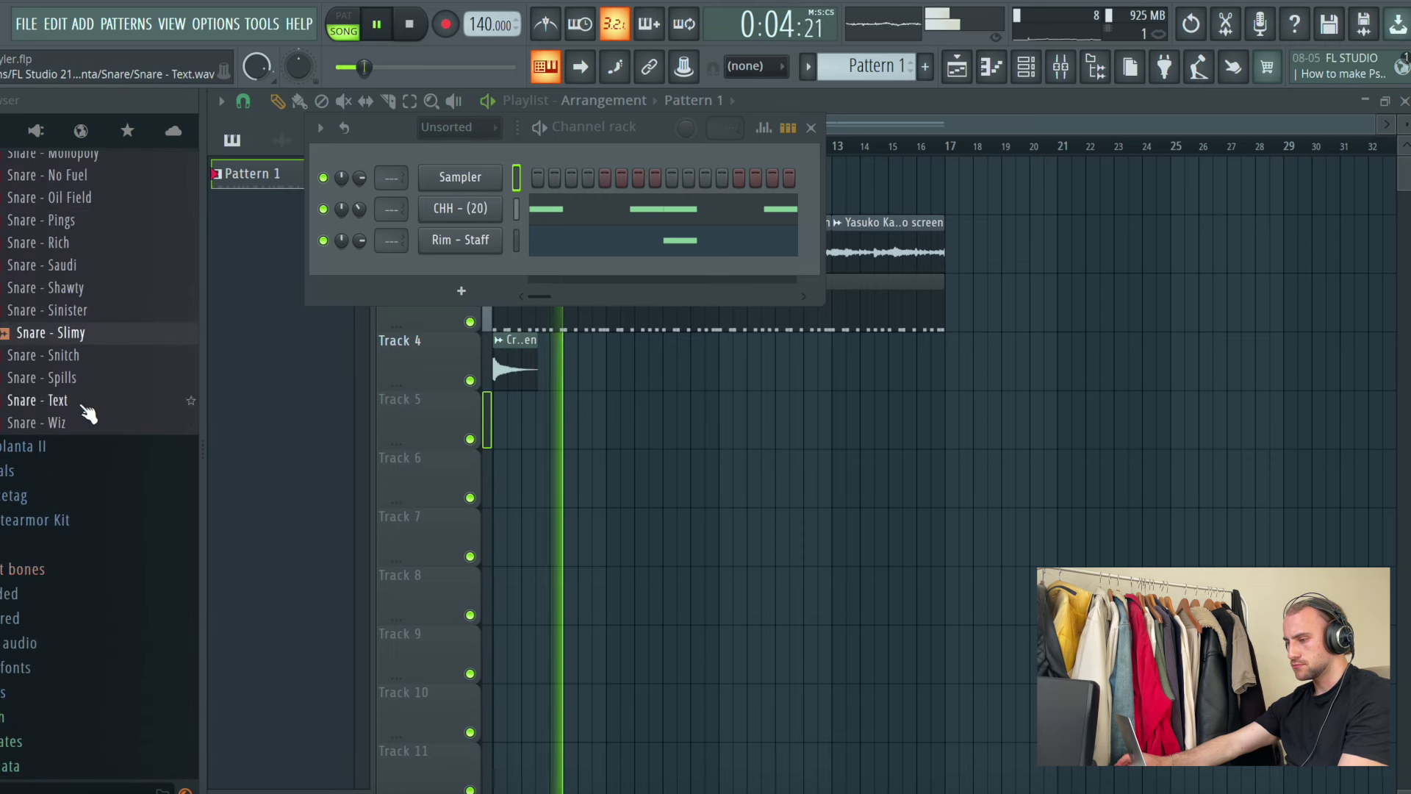
{"action": "left_click_drag", "start_coordinate": [83, 335], "coordinate": [389, 293]}
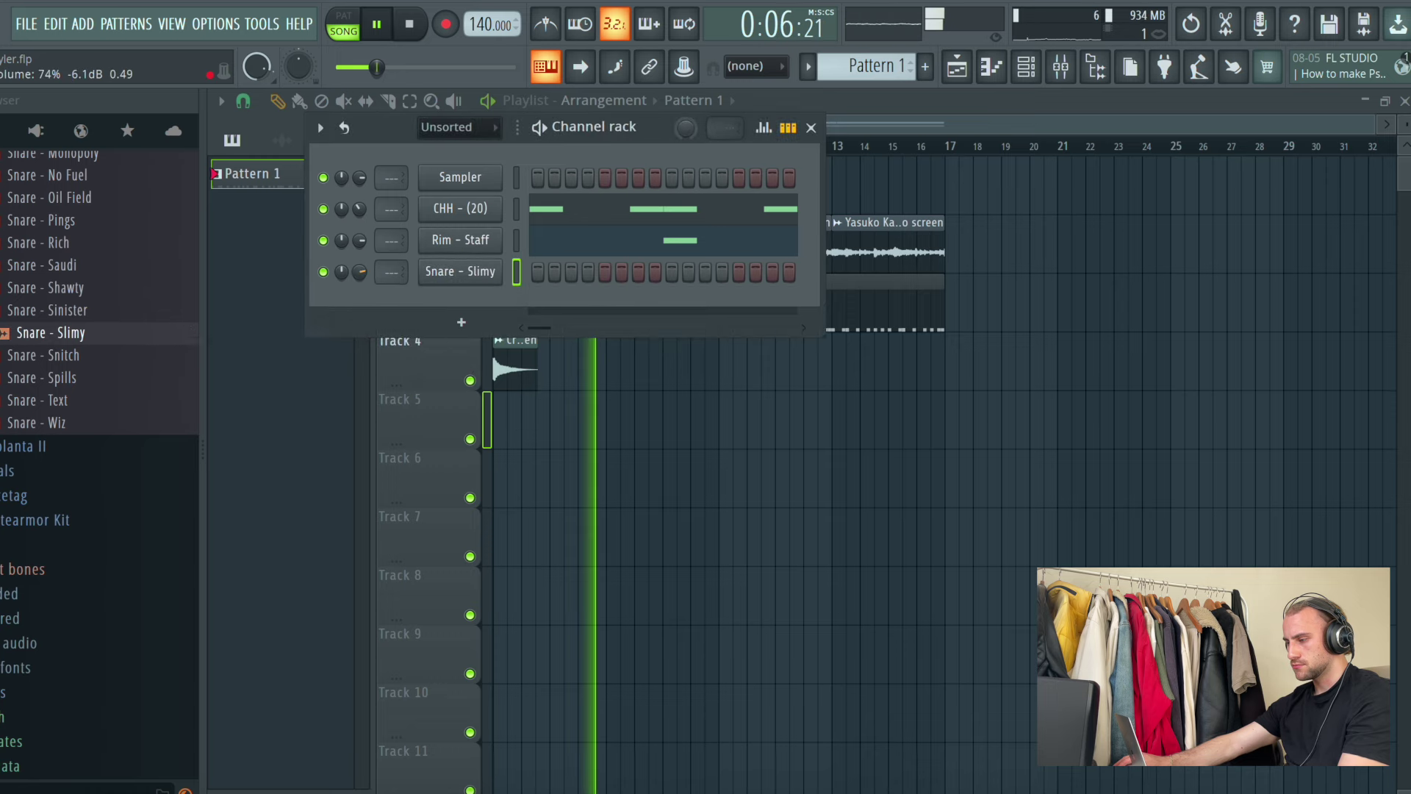
Step: Add C5 Snare - Slimy notes half a beat into bars 2 and 6, and return to the playlist
{"action": "right_click", "coordinate": [460, 271]}
{"action": "left_click", "coordinate": [558, 264]}
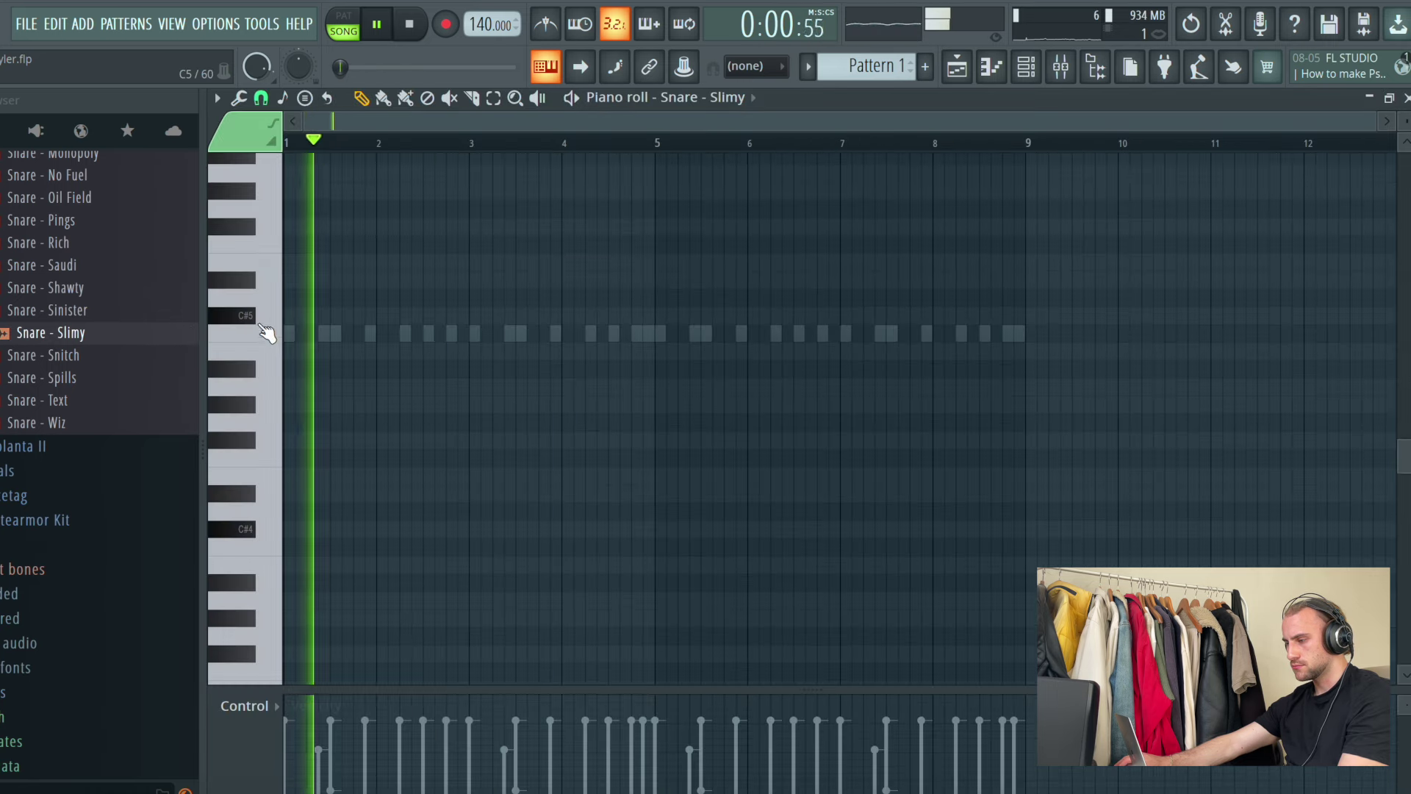
{"action": "left_click", "coordinate": [394, 335]}
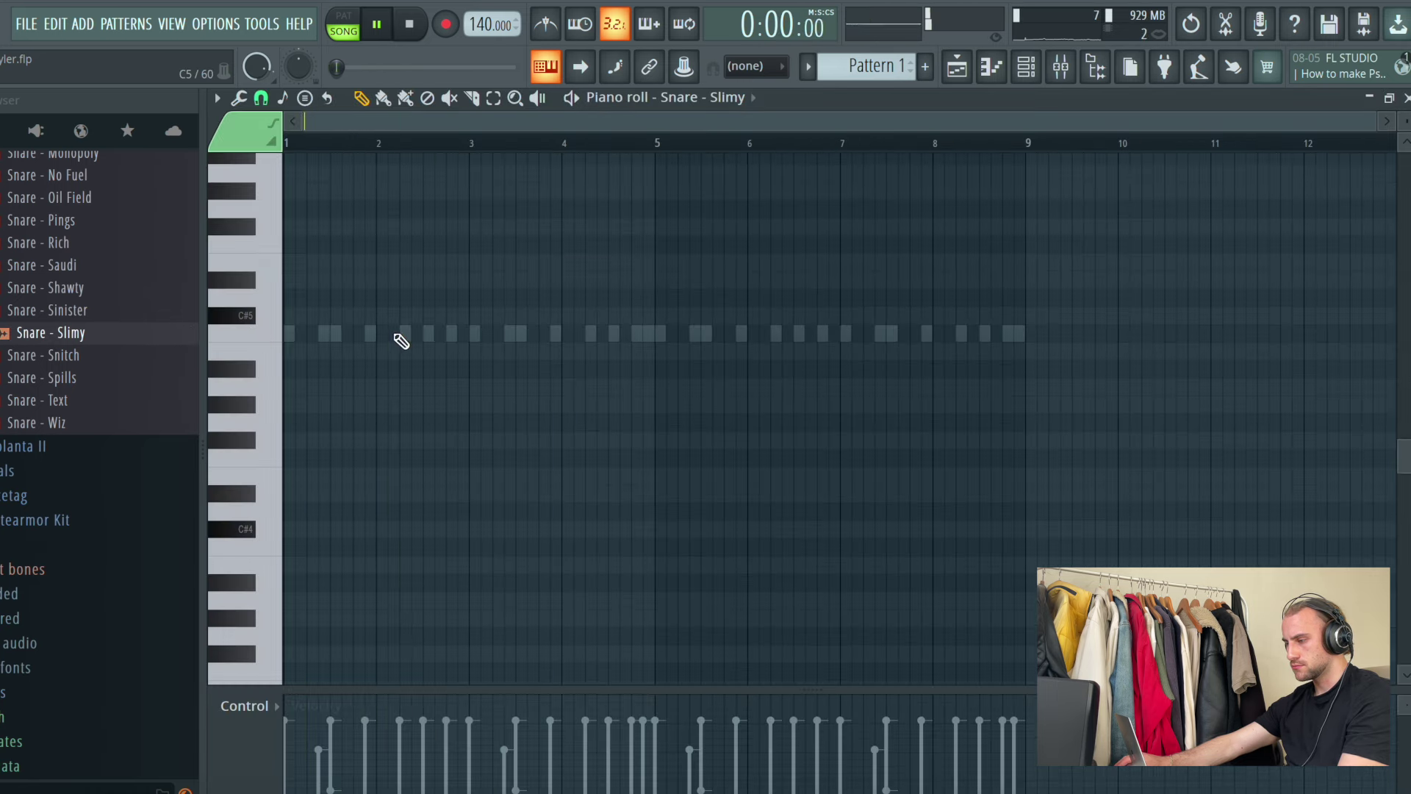
{"action": "left_click", "coordinate": [764, 334]}
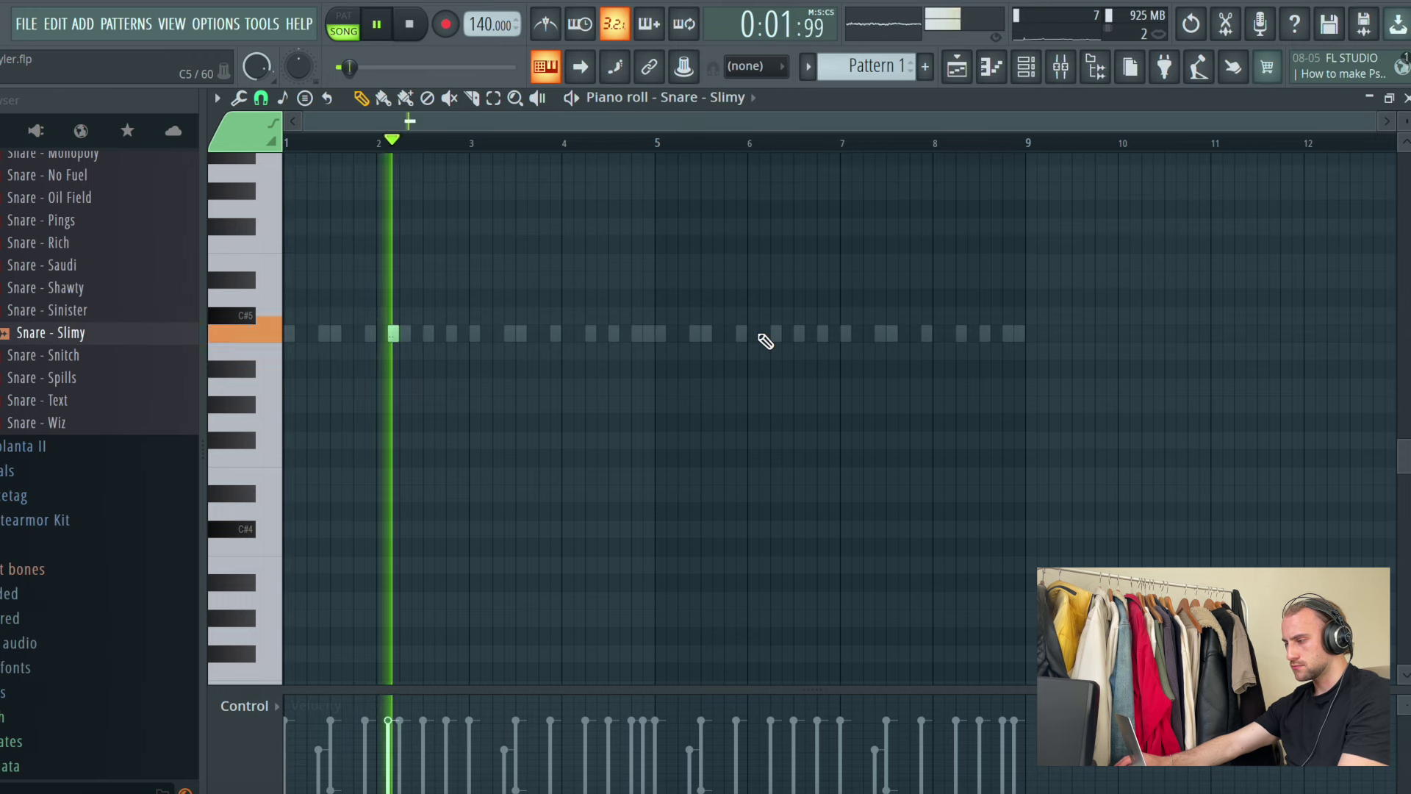
{"action": "key", "text": "F6"}
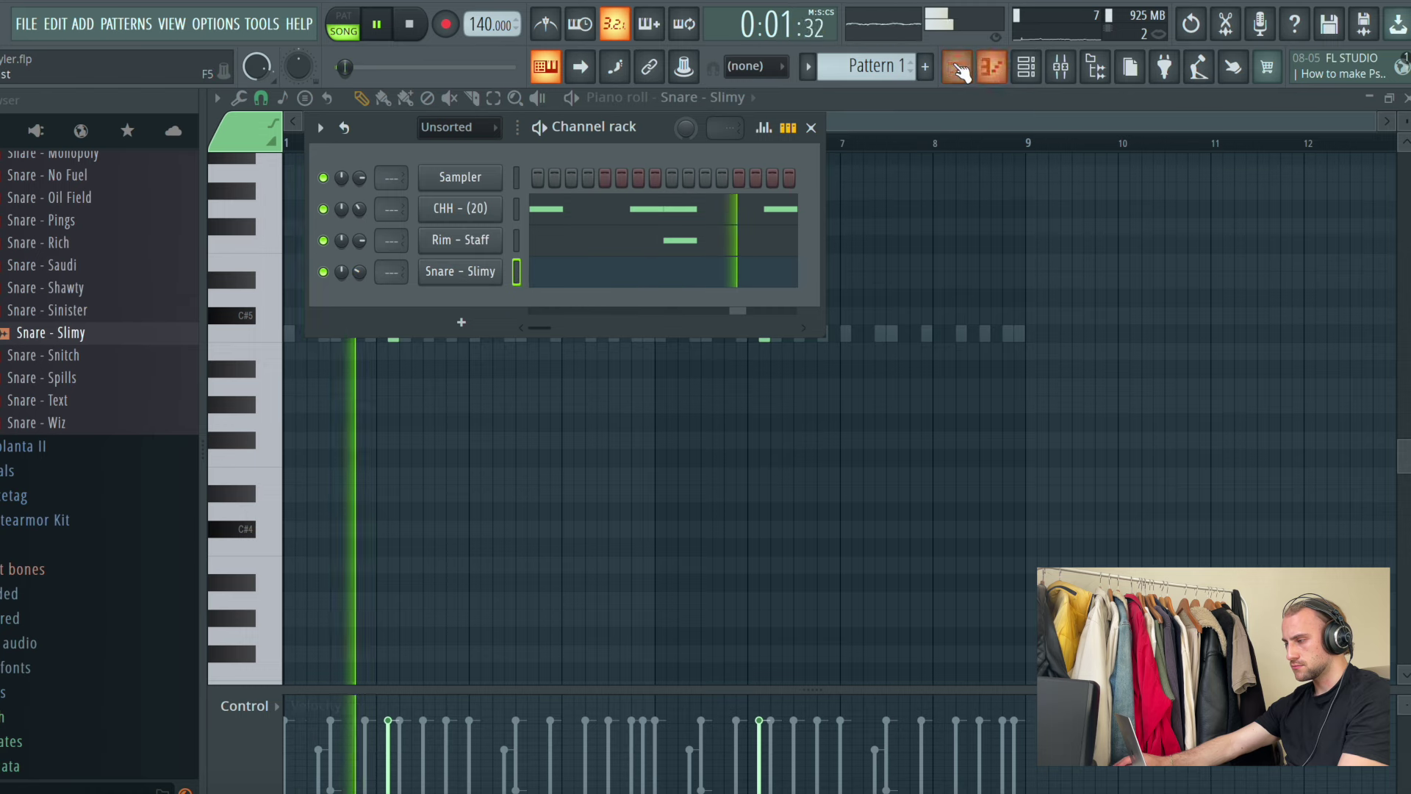
{"action": "key", "text": "F5"}
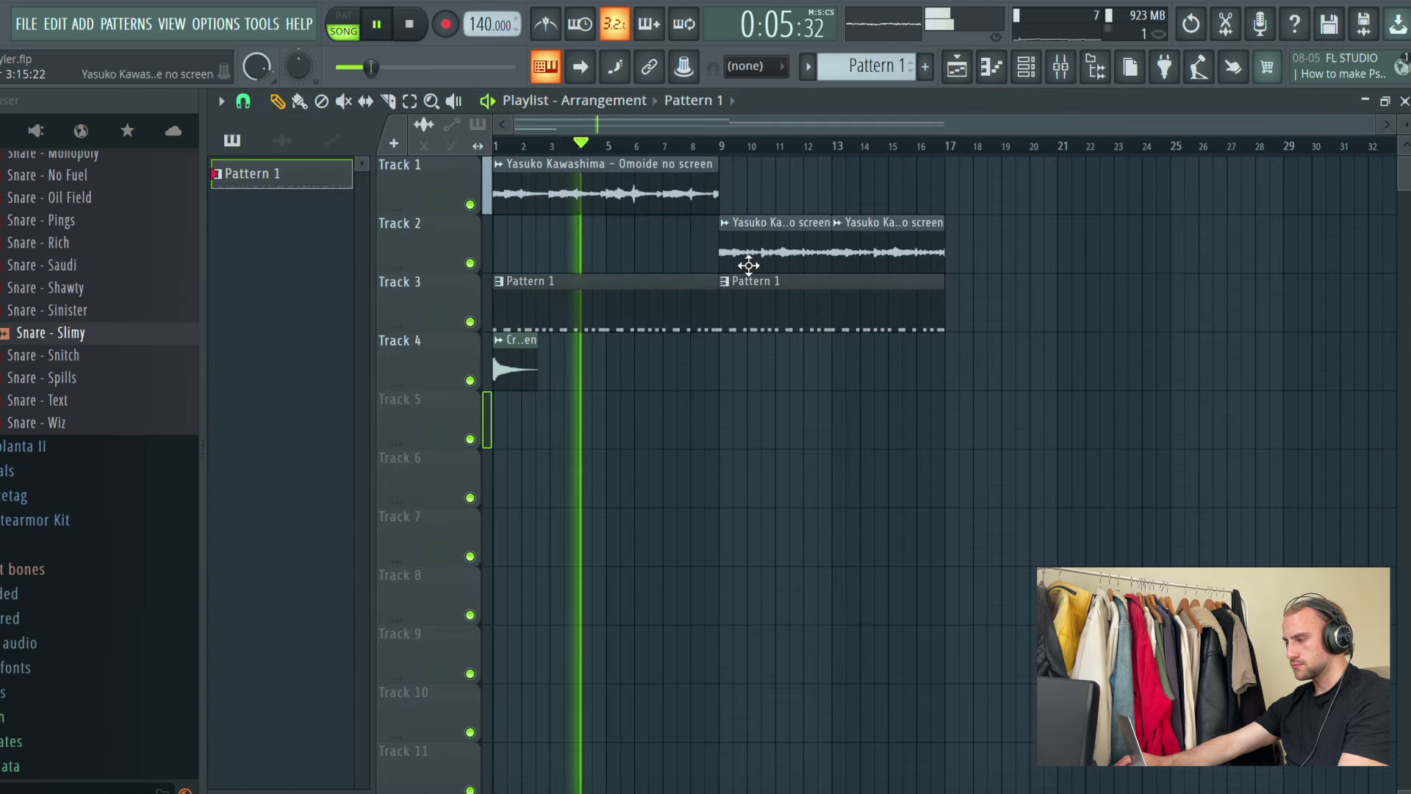
Step: Try trimming the ends of the vocal clips, undo it, and set the project tempo to 166 BPM
{"action": "left_click_drag", "start_coordinate": [718, 184], "coordinate": [701, 193]}
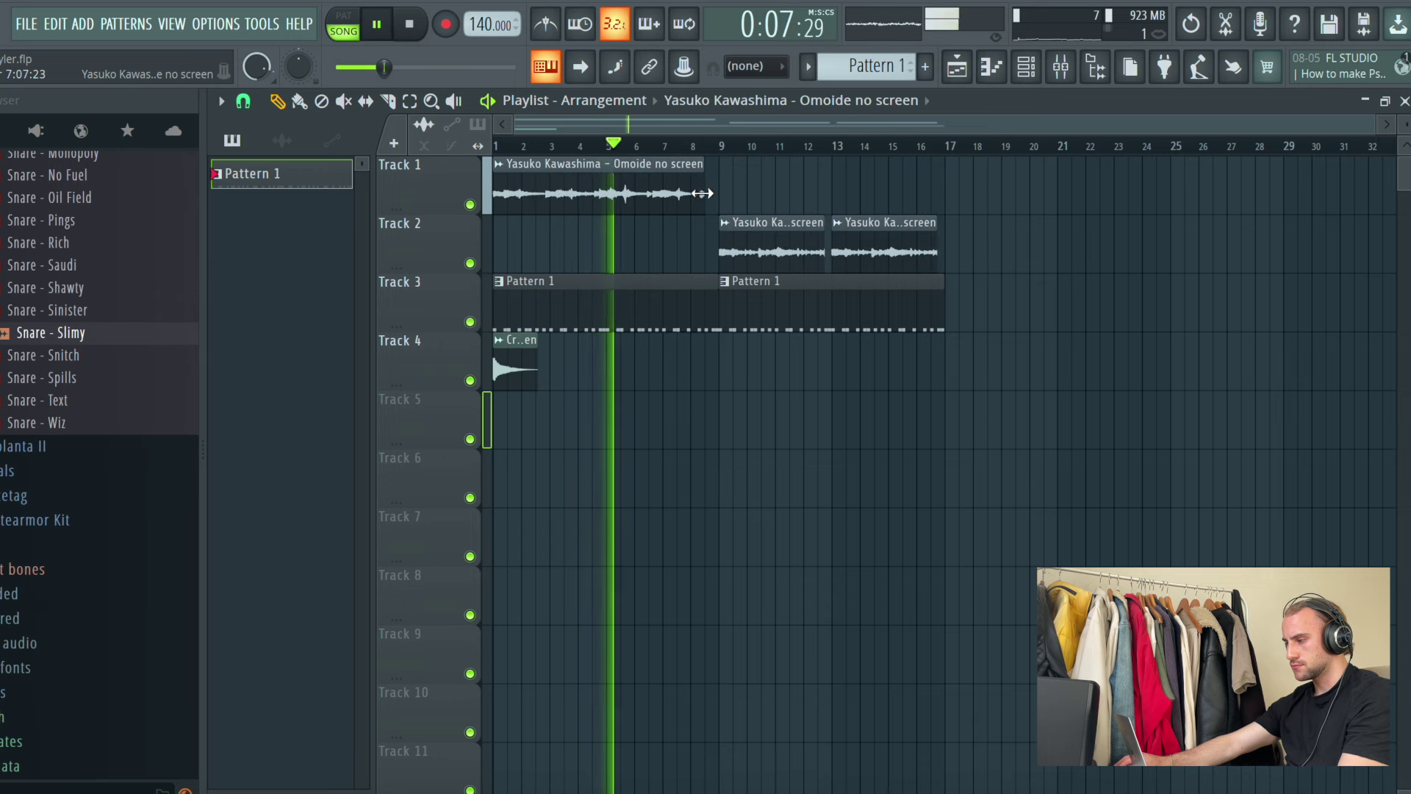
{"action": "key", "text": "ctrl+z"}
{"action": "key", "text": "space"}
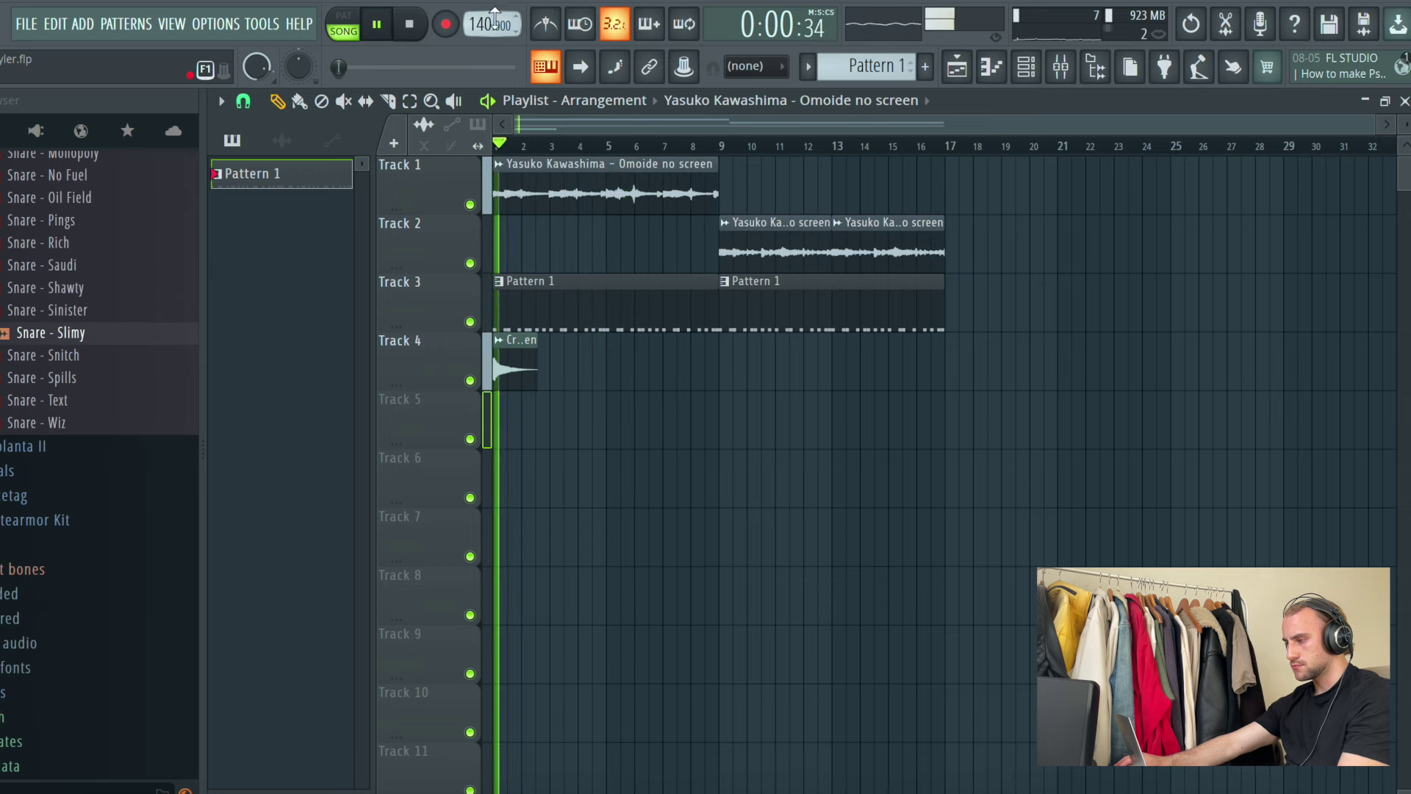
{"action": "left_click_drag", "start_coordinate": [495, 17], "coordinate": [495, 7]}
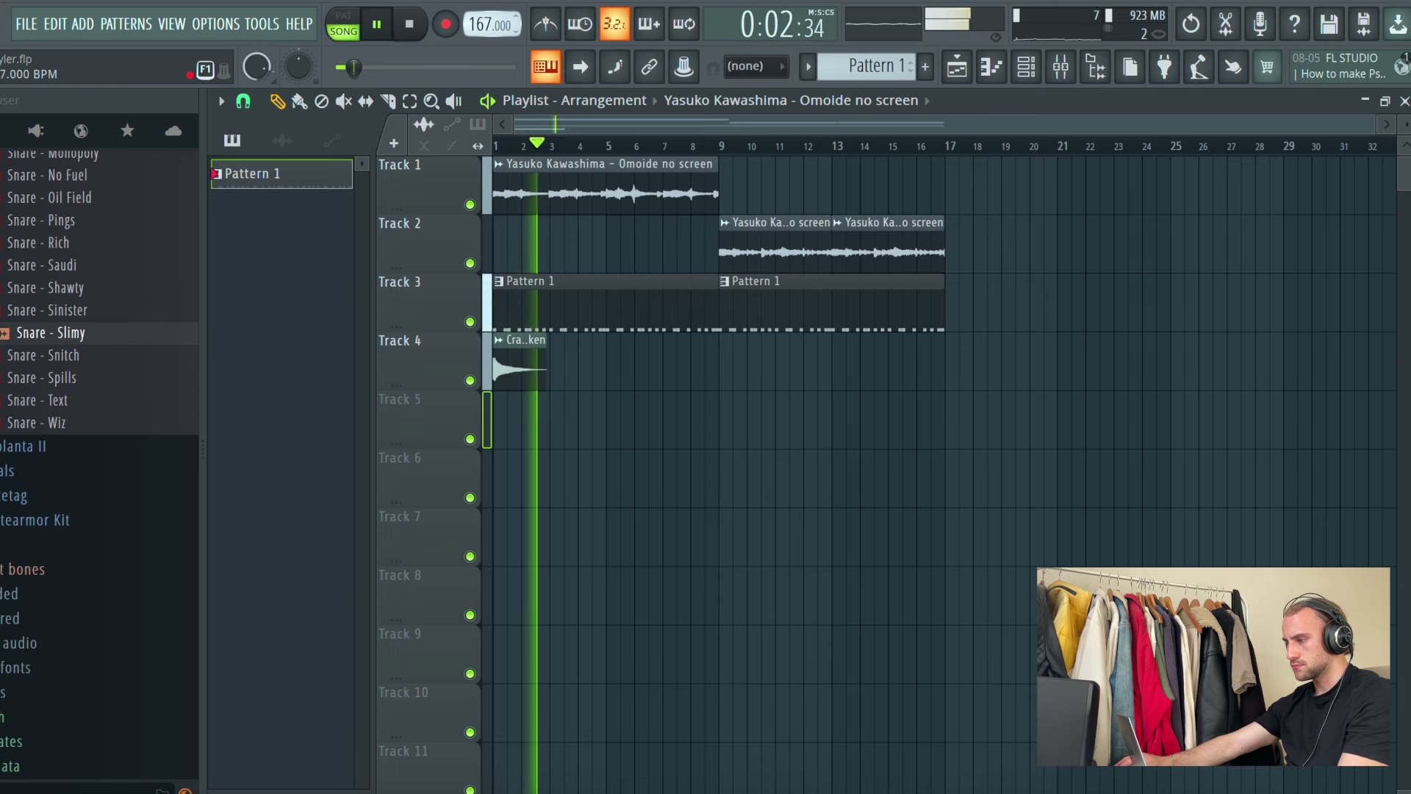
{"action": "key", "text": "space"}
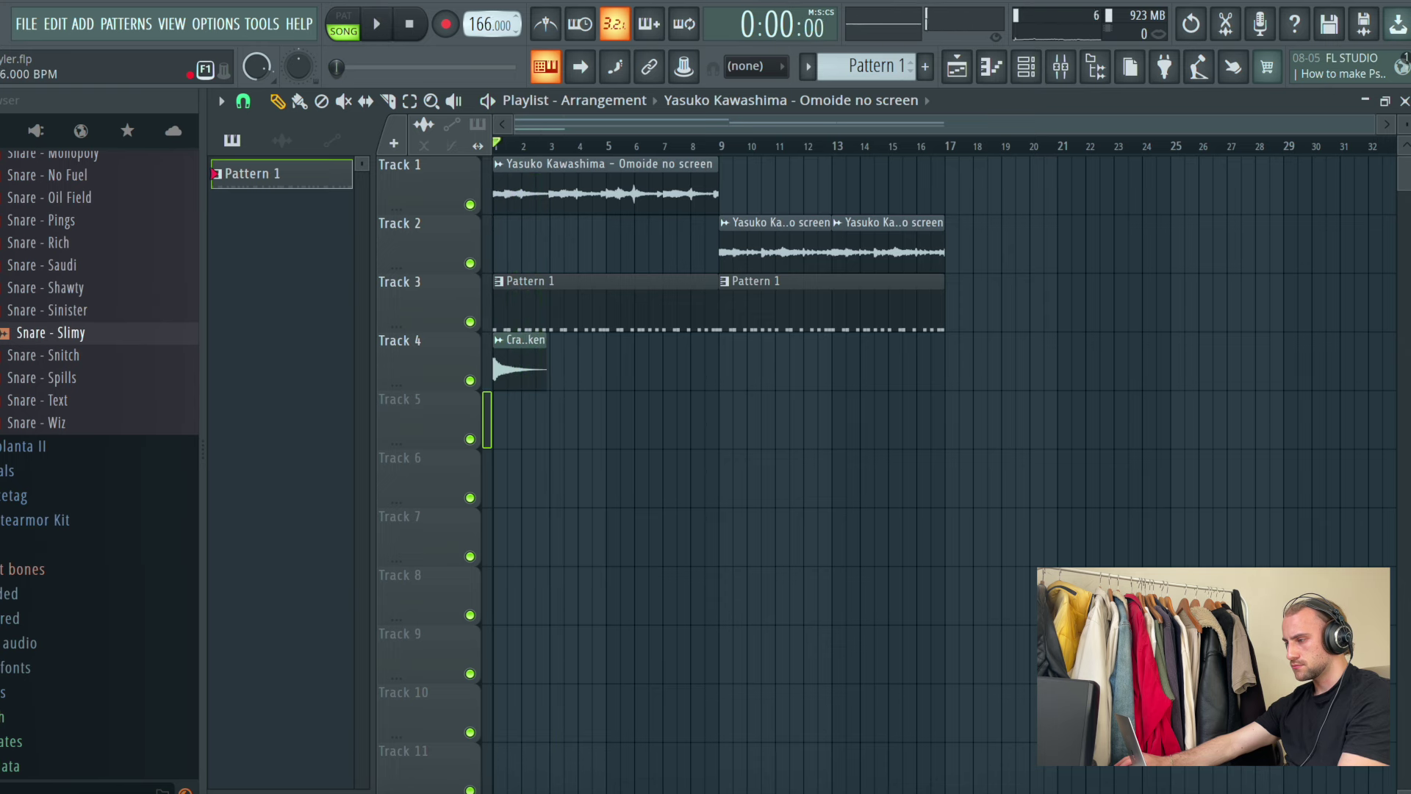
Step: Show the channel rack and collapse the Snare and Traplanta folders in the sample browser
{"action": "left_click", "coordinate": [1025, 67]}
{"action": "scroll", "coordinate": [30, 247], "scroll_direction": "up", "scroll_amount": 1}
{"action": "scroll", "coordinate": [29, 247], "scroll_direction": "up", "scroll_amount": 8}
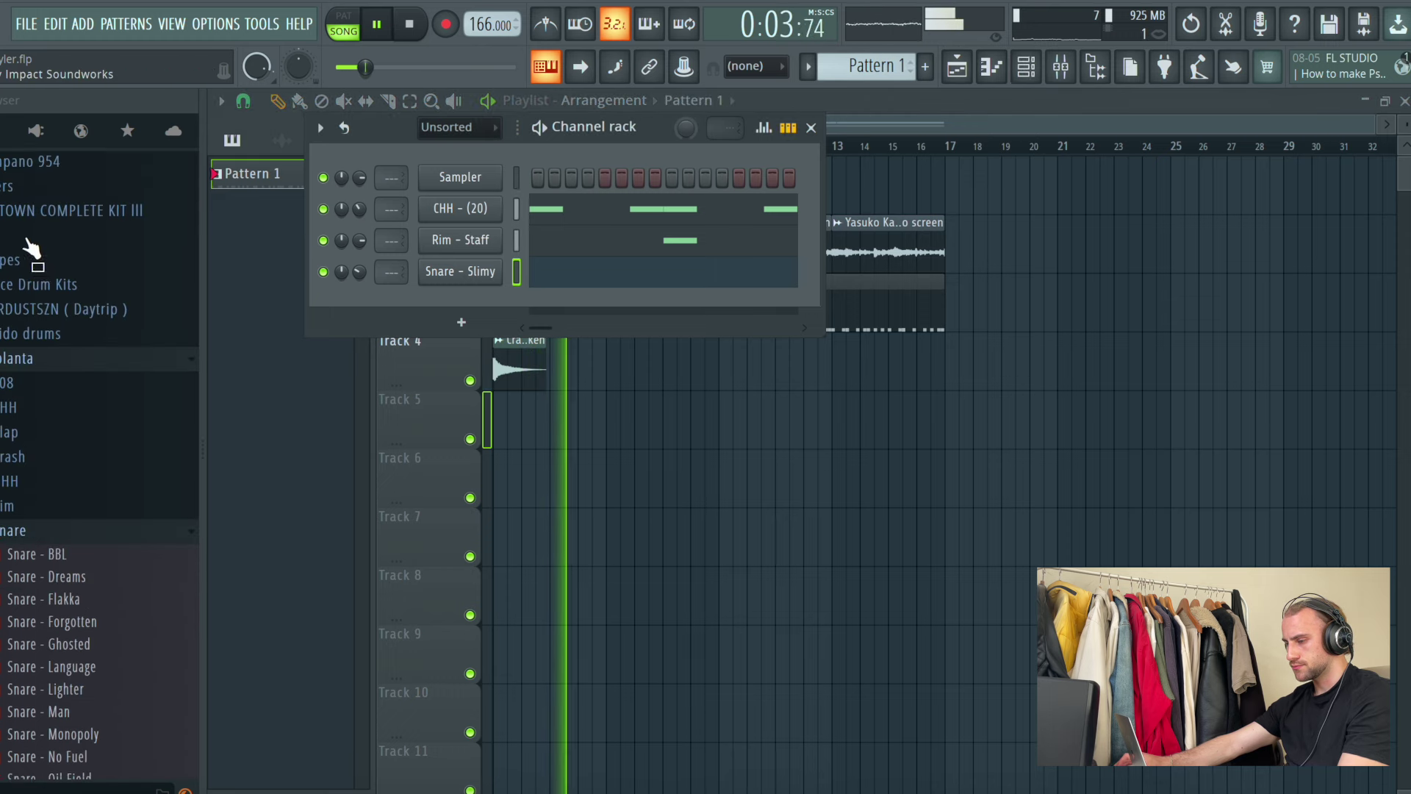
{"action": "left_click", "coordinate": [46, 536]}
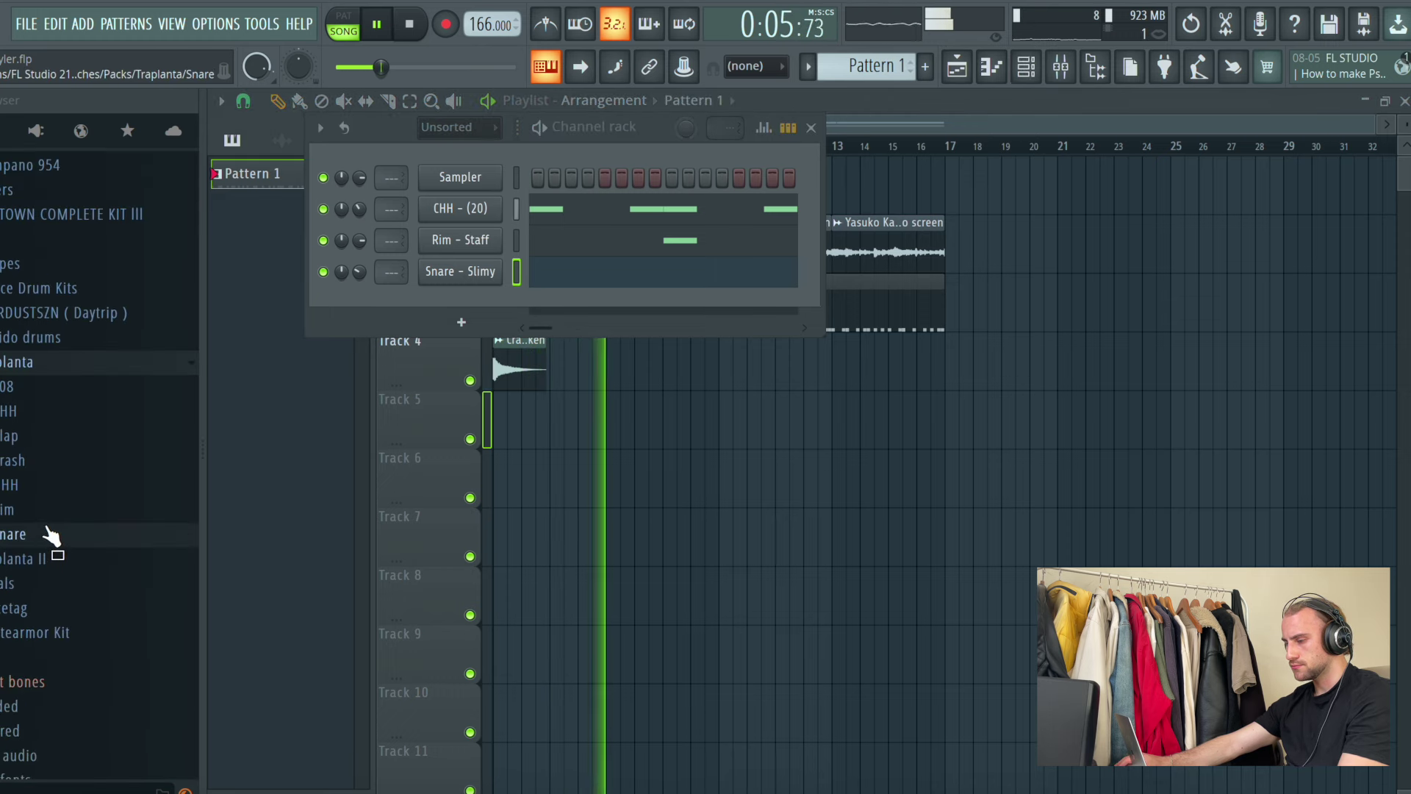
{"action": "left_click", "coordinate": [46, 362]}
Step: Load an FF Pro-Q equalizer into slot 3 of Insert 1 in the mixer
{"action": "left_click", "coordinate": [1061, 67]}
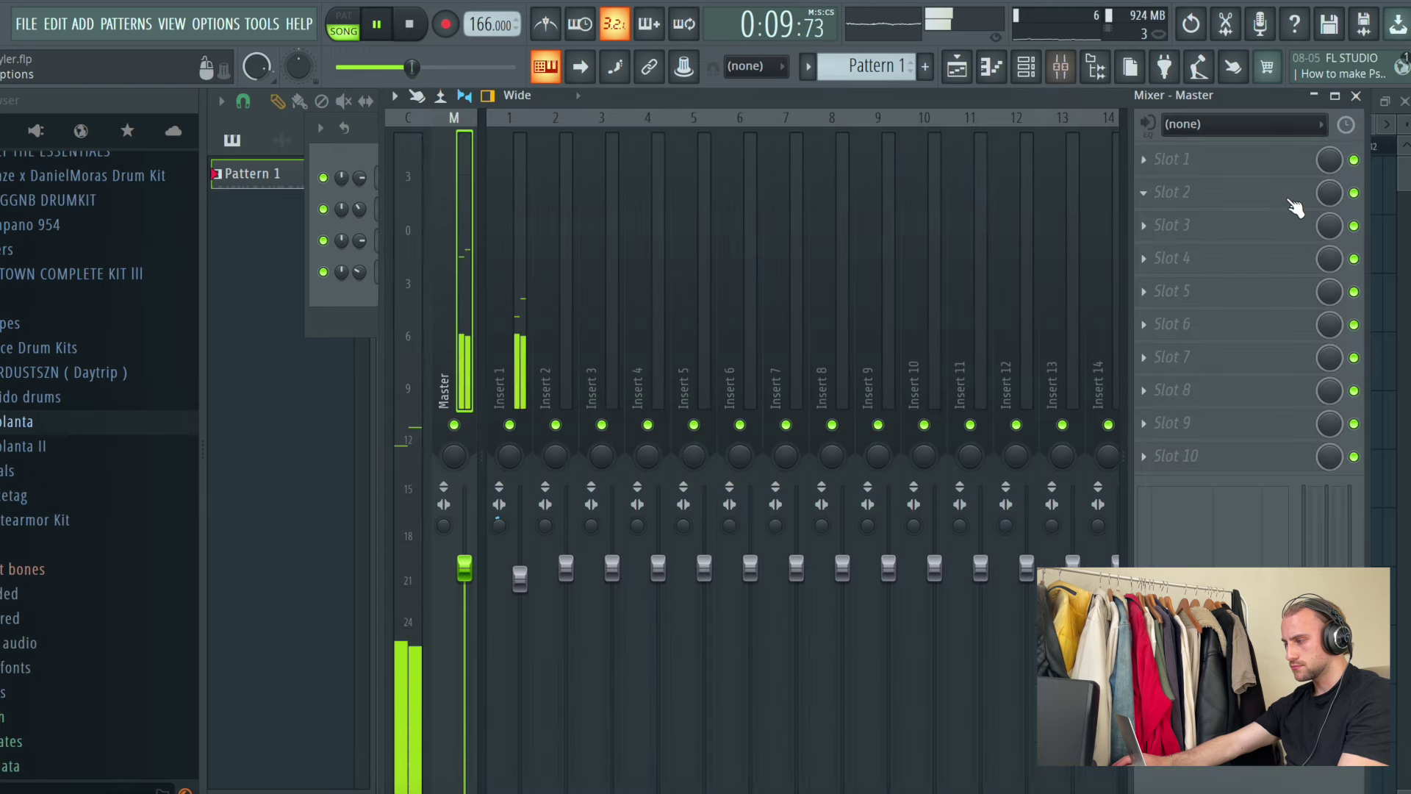
{"action": "left_click", "coordinate": [657, 257]}
{"action": "left_click", "coordinate": [525, 258]}
{"action": "left_click", "coordinate": [1170, 225]}
{"action": "mouse_move", "coordinate": [1176, 251]}
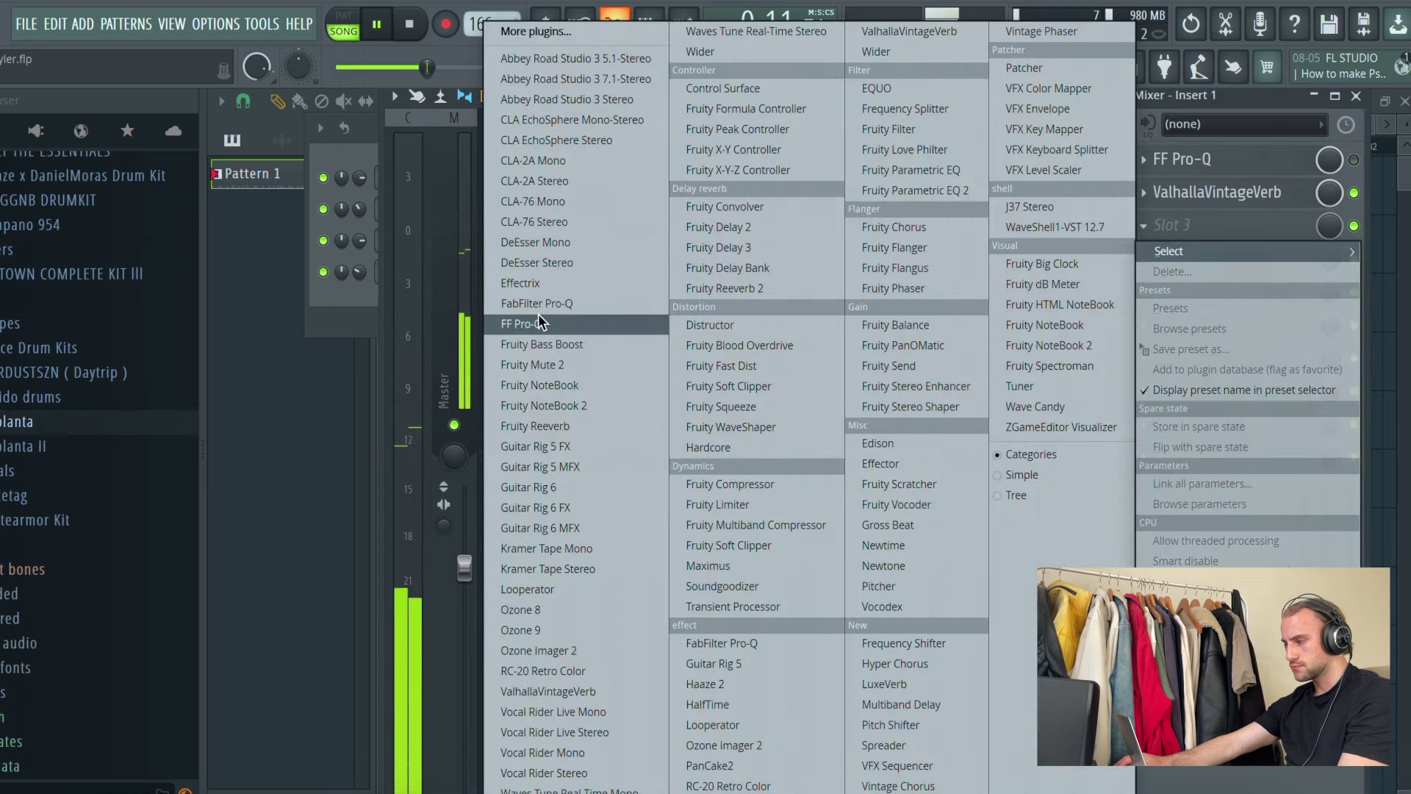
{"action": "left_click", "coordinate": [519, 324]}
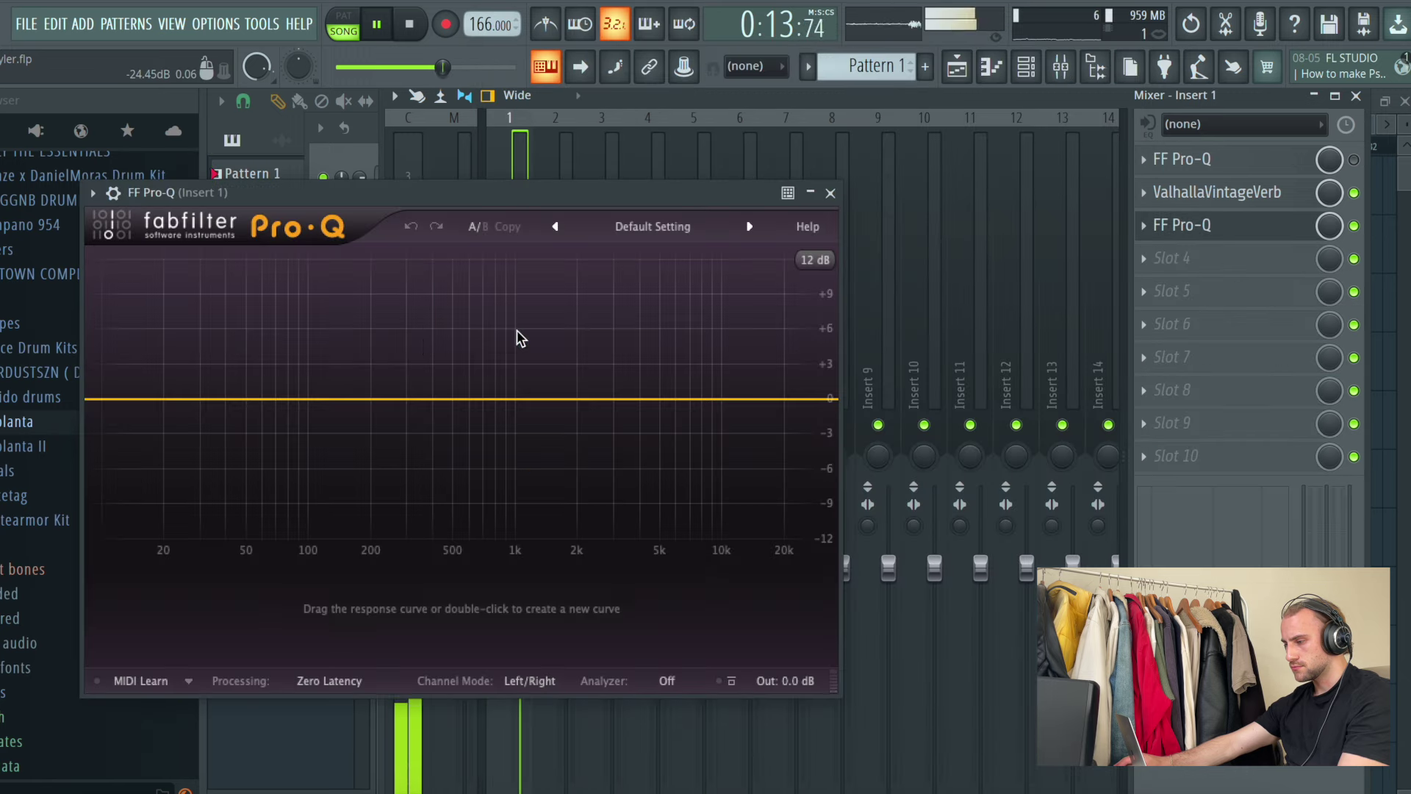
Step: Cut lows and highs by 30 dB with a low shelf at about 113 Hz and a high shelf at about 7323 Hz, both Q 0.300
{"action": "left_click_drag", "start_coordinate": [200, 409], "coordinate": [318, 468]}
{"action": "left_click_drag", "start_coordinate": [558, 595], "coordinate": [567, 573]}
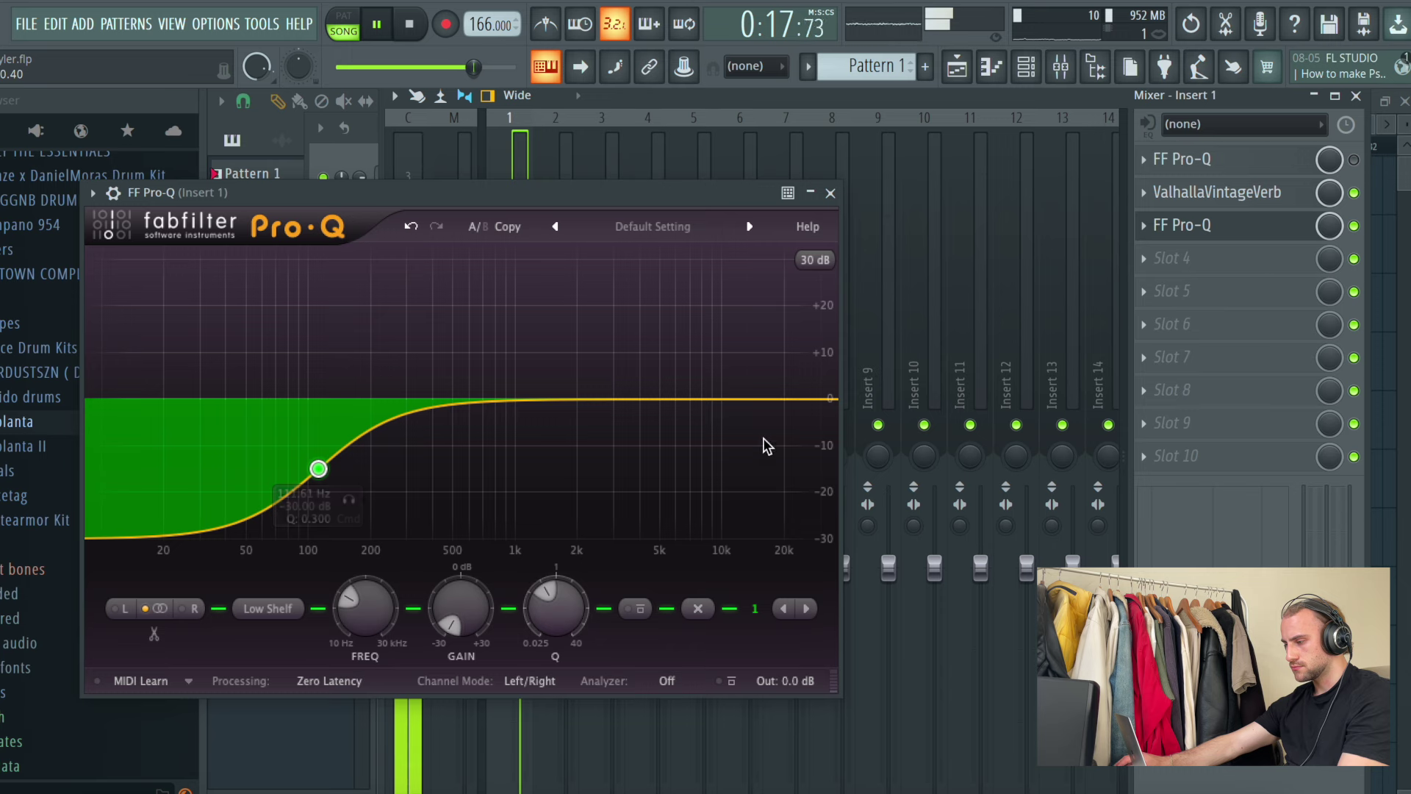
{"action": "left_click_drag", "start_coordinate": [830, 402], "coordinate": [694, 468]}
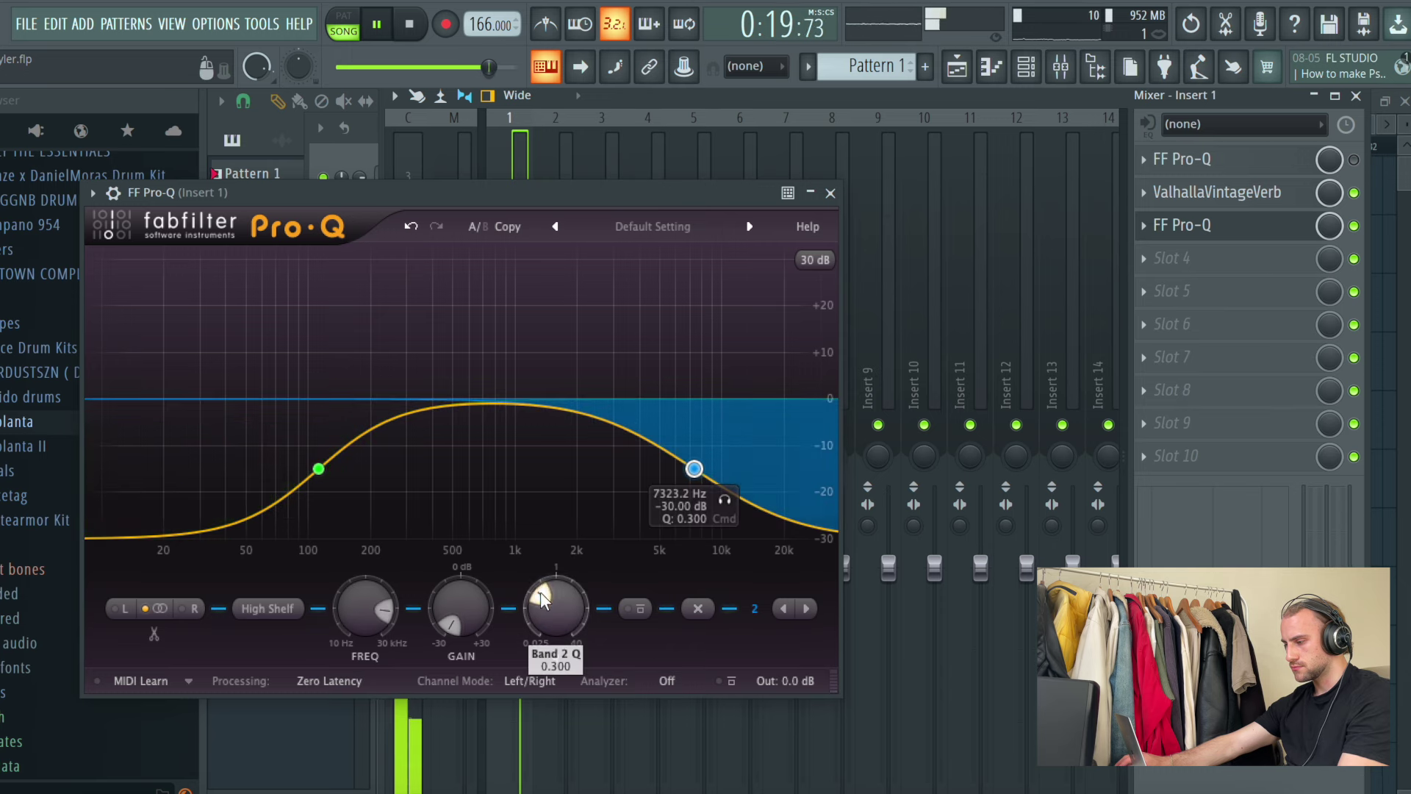
{"action": "left_click", "coordinate": [830, 193]}
{"action": "key", "text": "F5"}
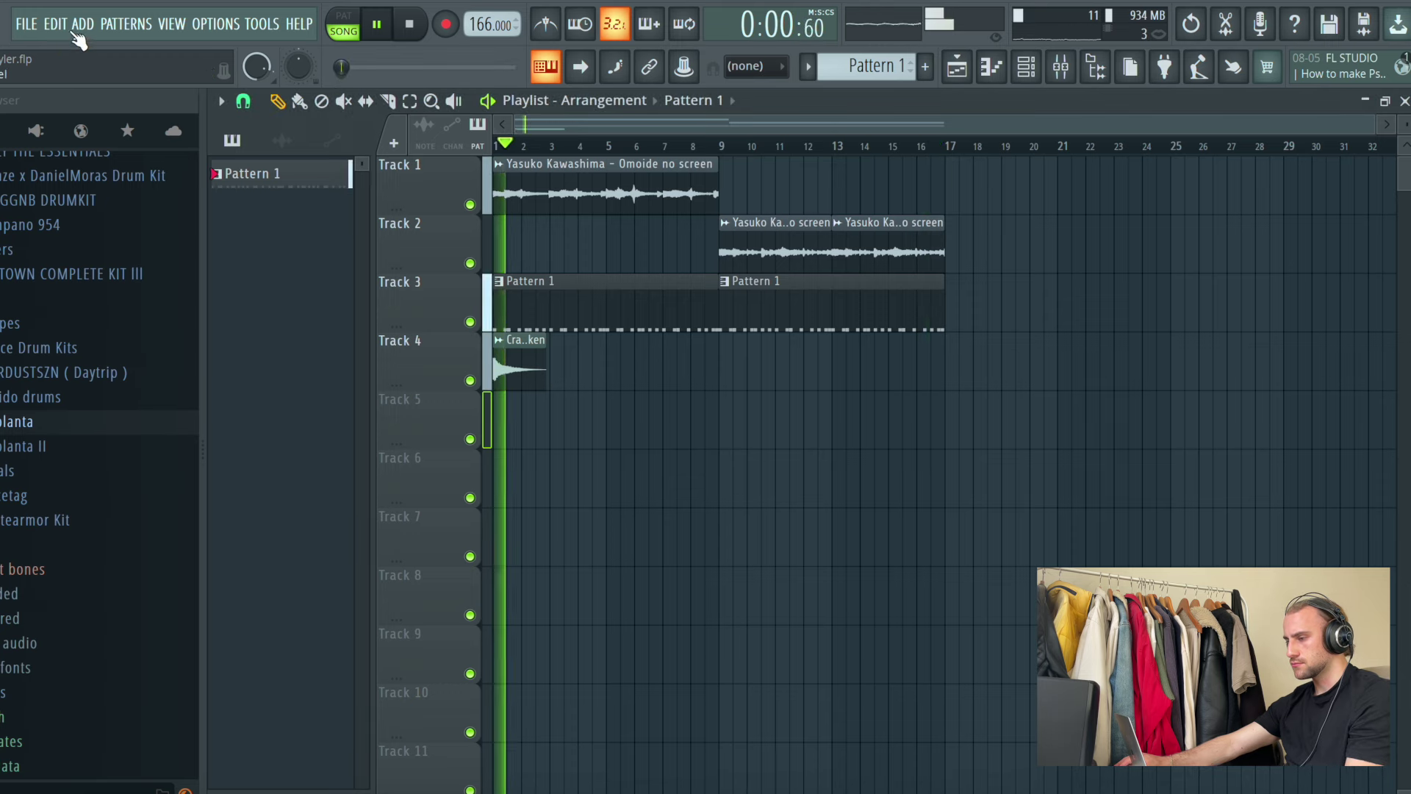
Step: Add the OTE808 3 sample from the ONLY THE ESSENTIALS kit as a new channel and collapse the kit folder
{"action": "left_click", "coordinate": [36, 22]}
{"action": "left_click", "coordinate": [44, 116]}
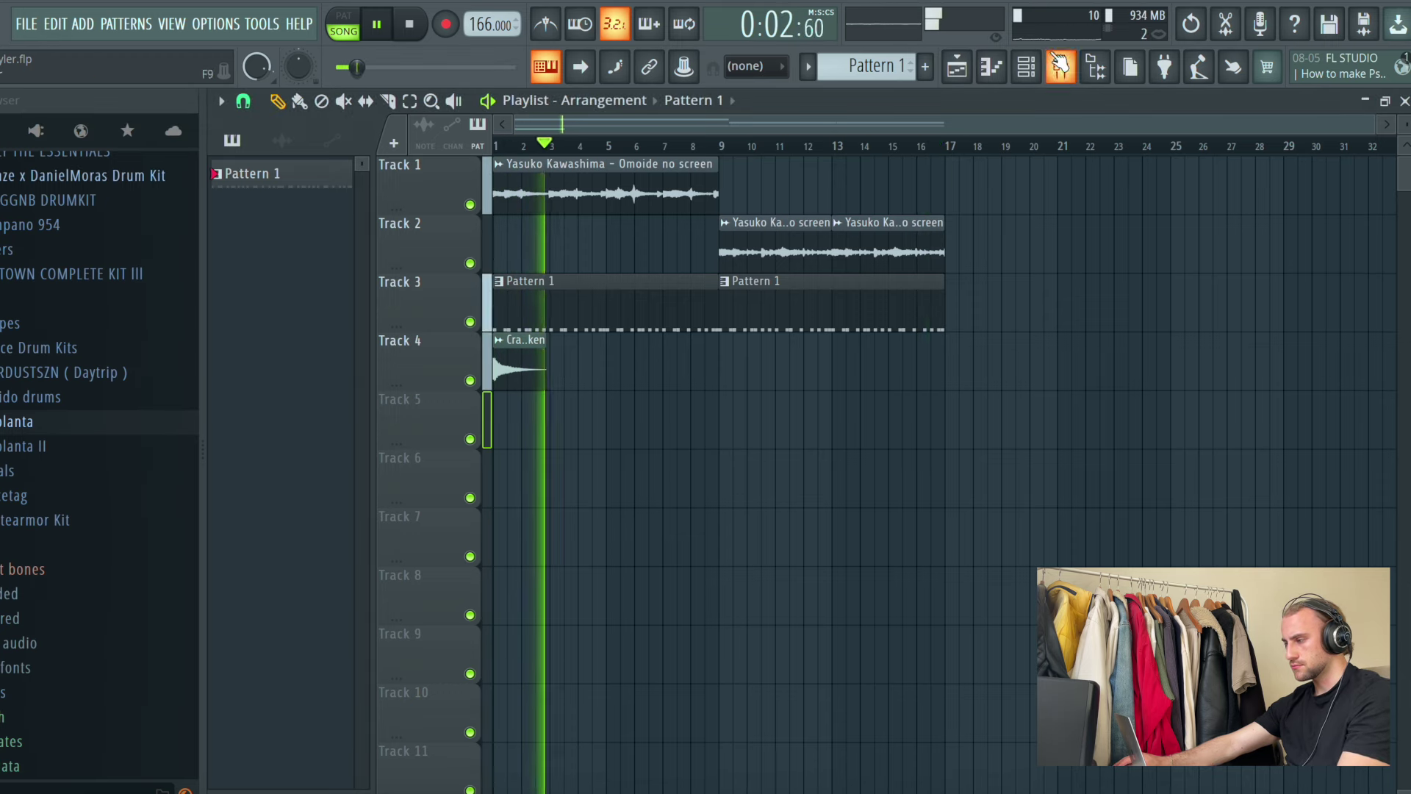
{"action": "left_click", "coordinate": [1025, 66]}
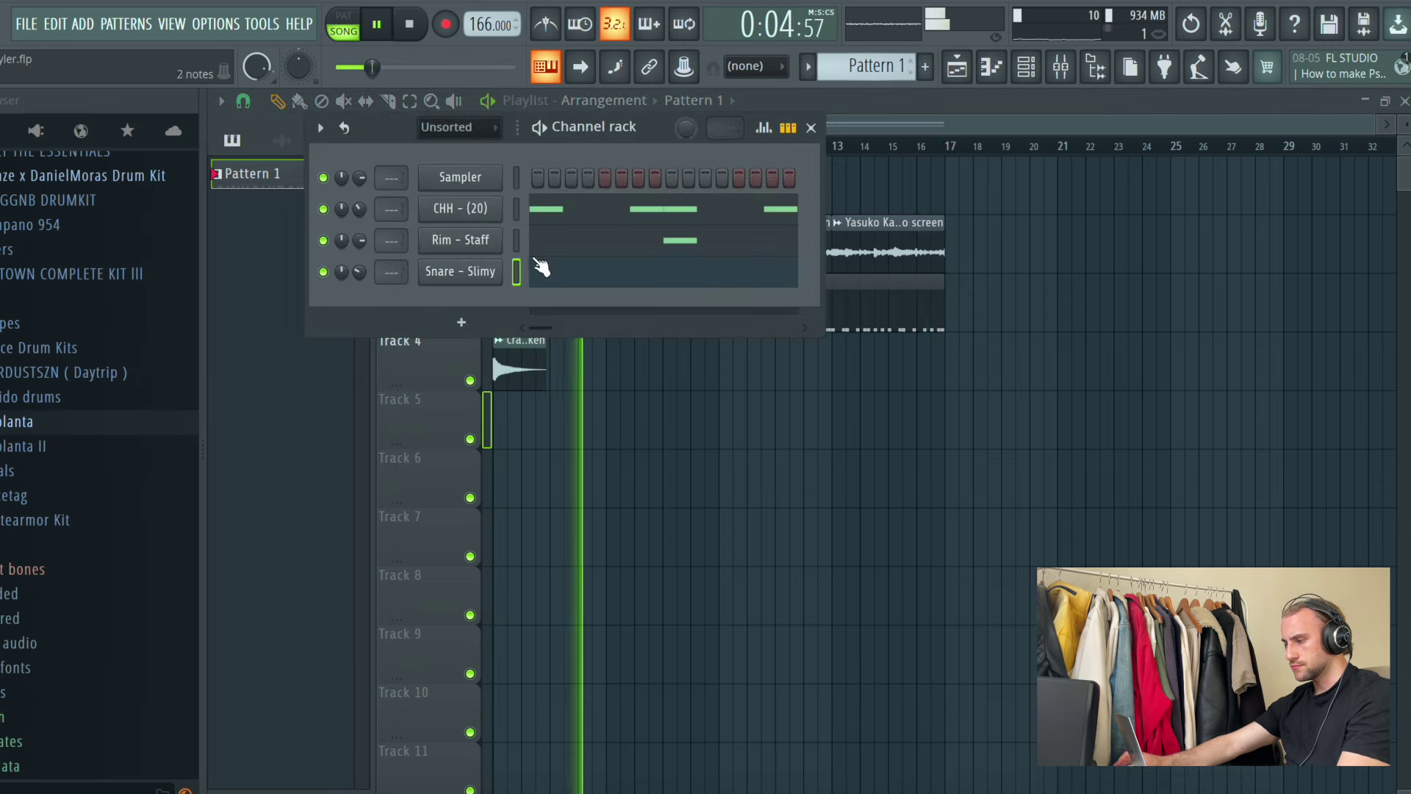
{"action": "scroll", "coordinate": [18, 309], "scroll_direction": "up", "scroll_amount": 3}
{"action": "scroll", "coordinate": [24, 289], "scroll_direction": "up", "scroll_amount": 2}
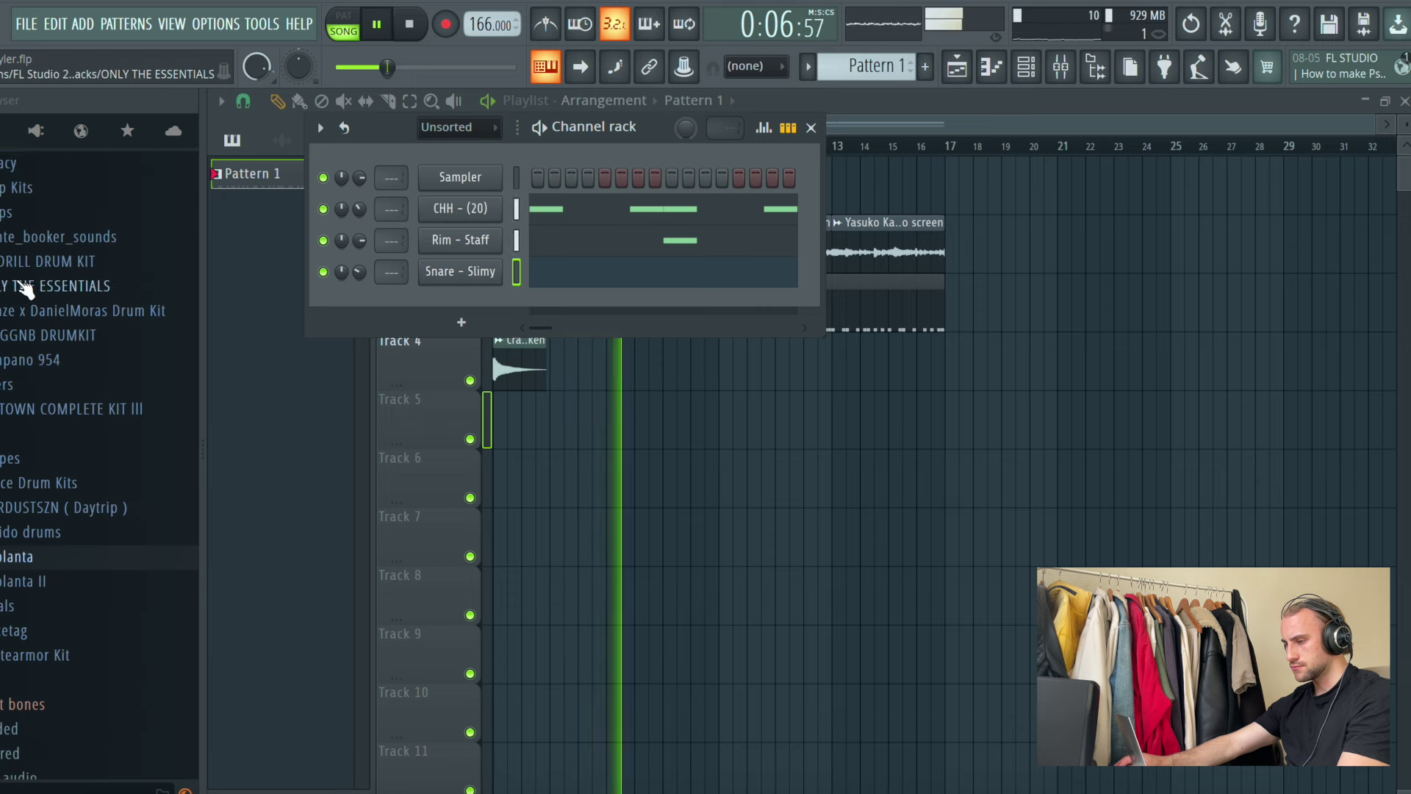
{"action": "left_click", "coordinate": [24, 289]}
{"action": "left_click", "coordinate": [40, 235]}
{"action": "left_click_drag", "start_coordinate": [30, 256], "coordinate": [478, 323]}
{"action": "scroll", "coordinate": [69, 236], "scroll_direction": "up", "scroll_amount": 3}
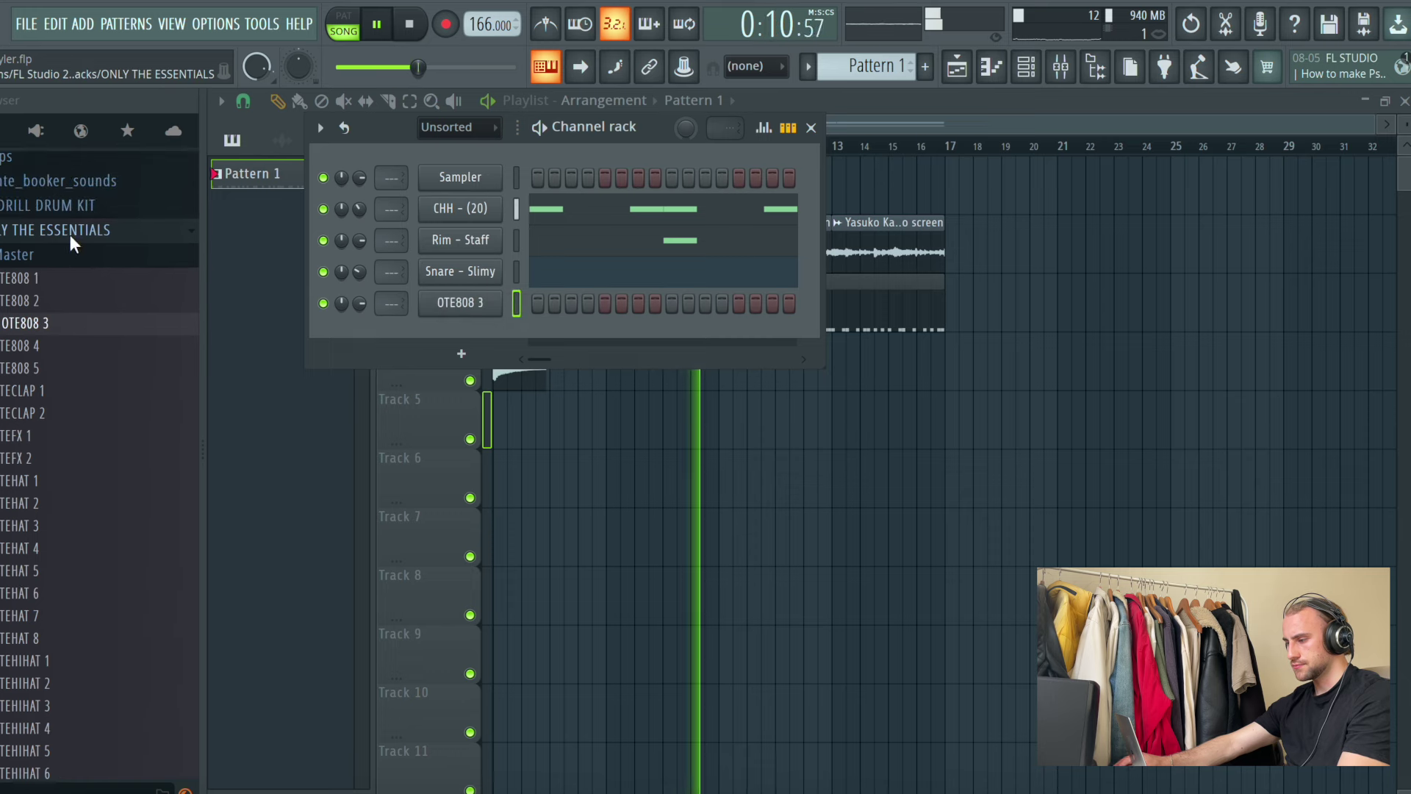
{"action": "left_click", "coordinate": [69, 236]}
{"action": "key", "text": "F6"}
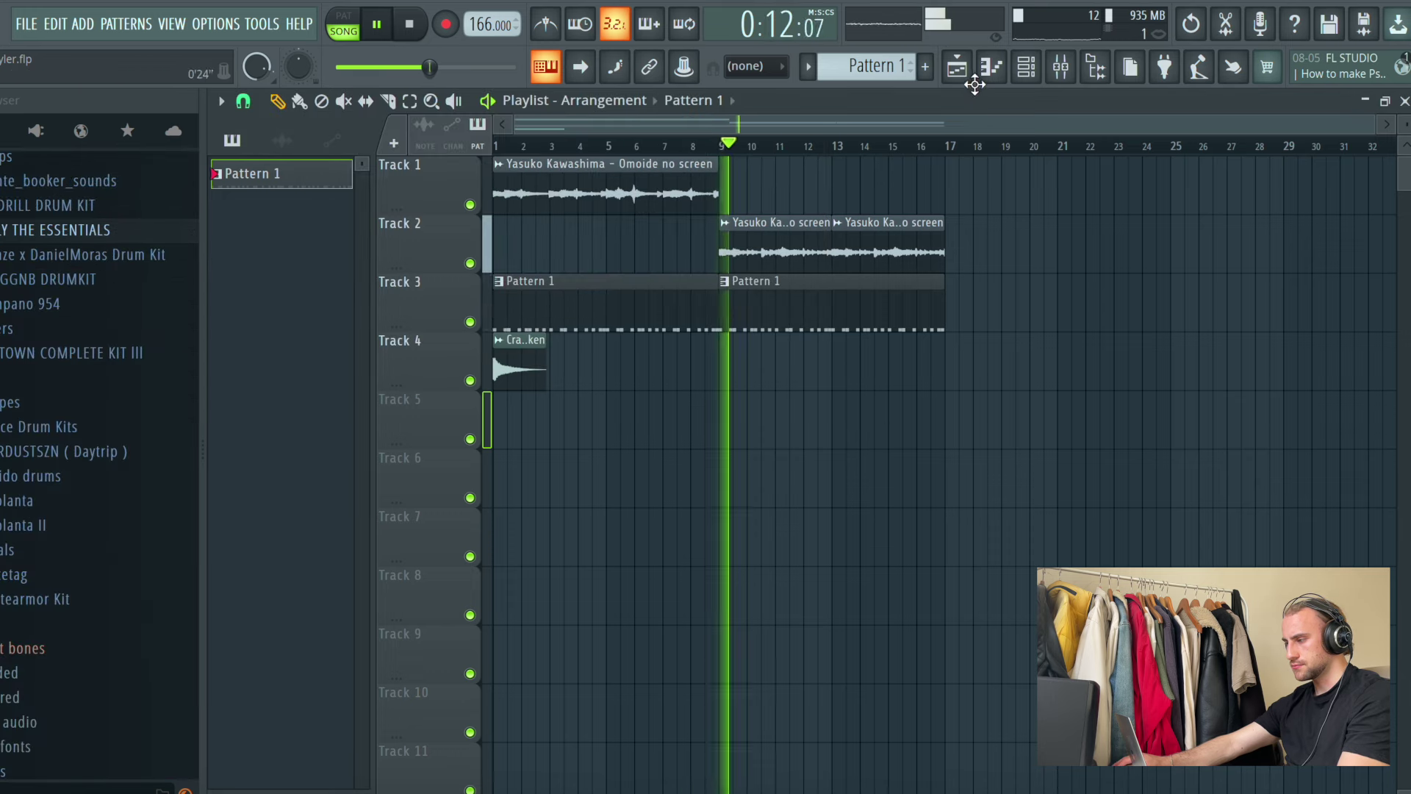
Step: Add a Purity instrument channel to the channel rack and close its plugin window
{"action": "left_click", "coordinate": [1028, 67]}
{"action": "scroll", "coordinate": [901, 68], "scroll_direction": "down", "scroll_amount": 4}
{"action": "scroll", "coordinate": [901, 69], "scroll_direction": "up", "scroll_amount": 4}
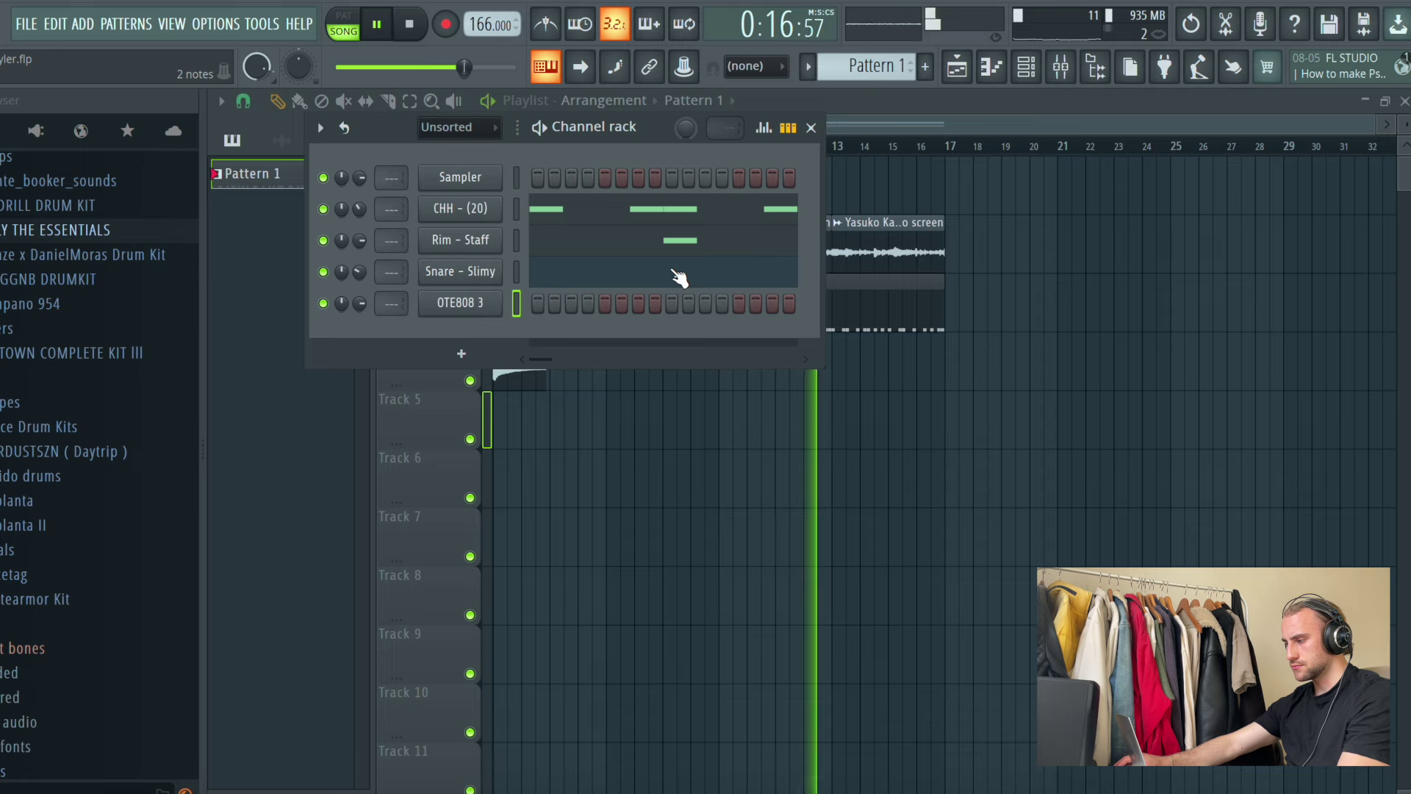
{"action": "left_click", "coordinate": [83, 23]}
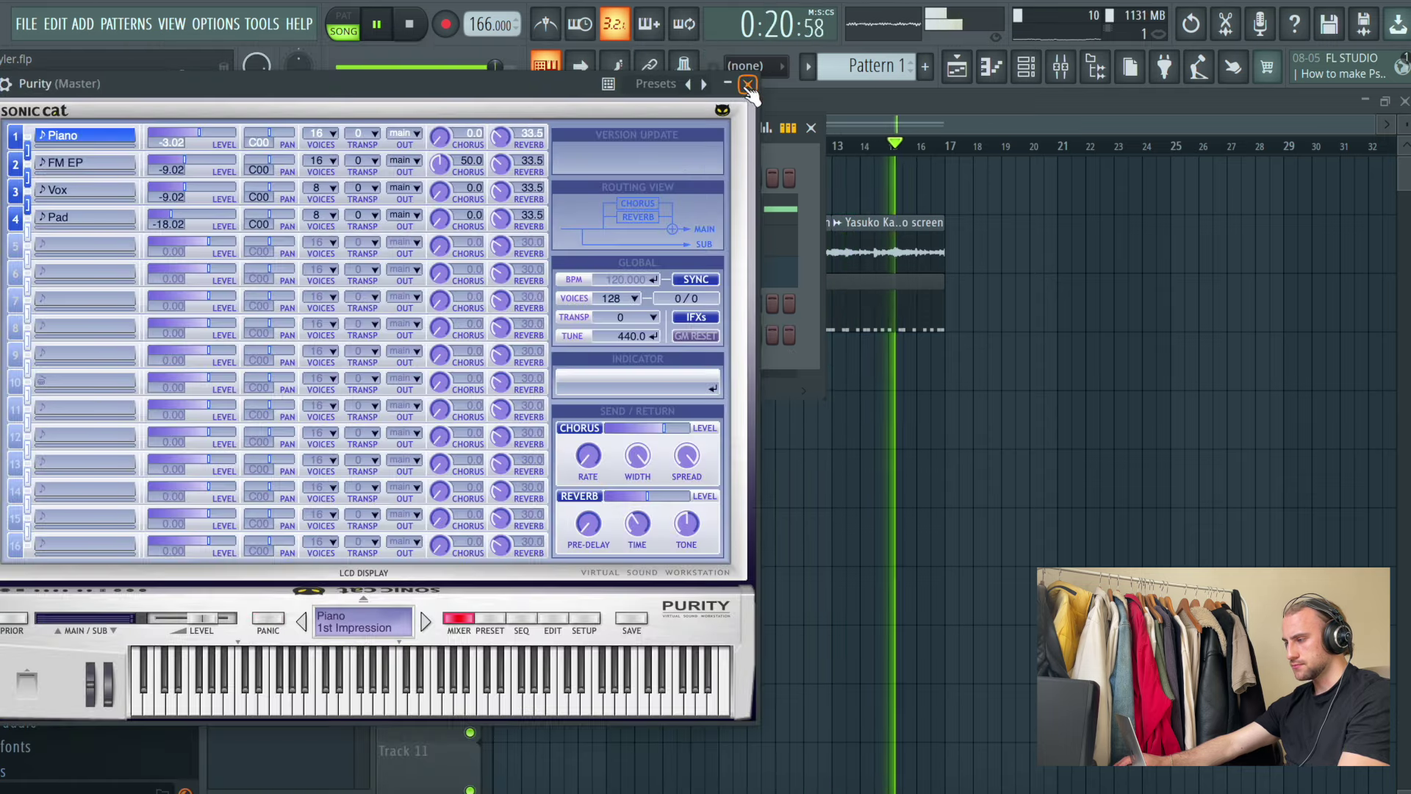
{"action": "left_click", "coordinate": [720, 112]}
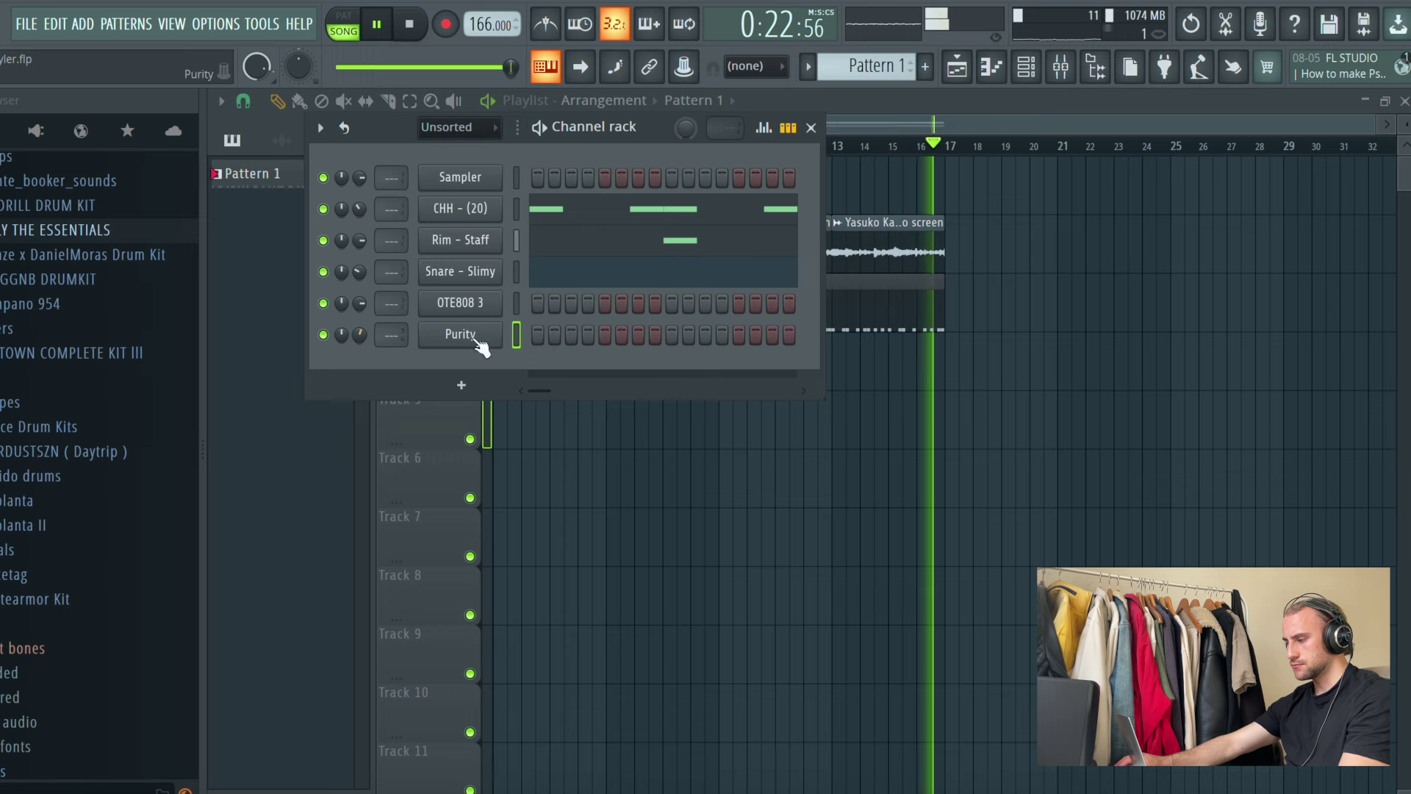
Step: Load the Vintage EP 1 piano preset in Purity and close the plugin window
{"action": "left_click", "coordinate": [460, 335]}
{"action": "left_click", "coordinate": [491, 618]}
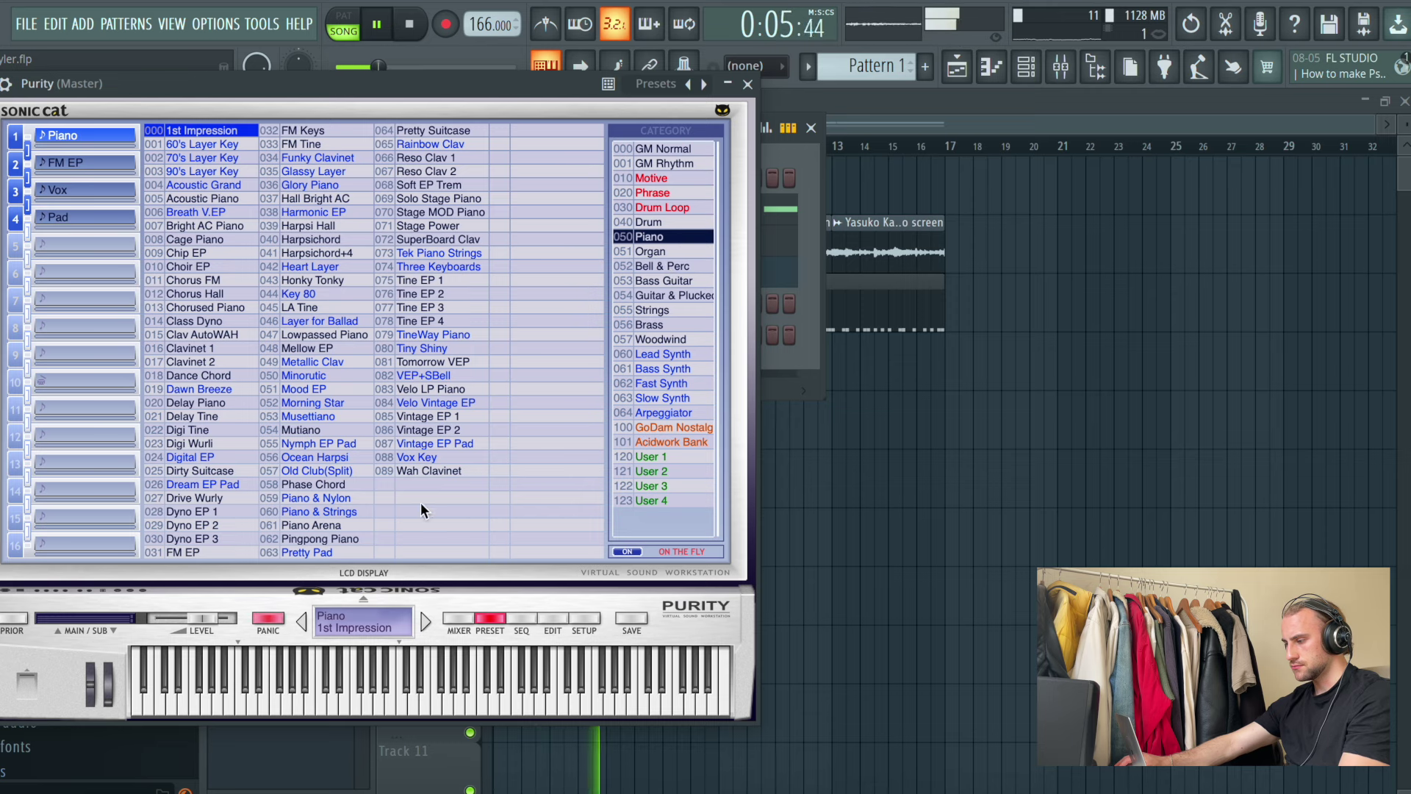
{"action": "left_click", "coordinate": [450, 416]}
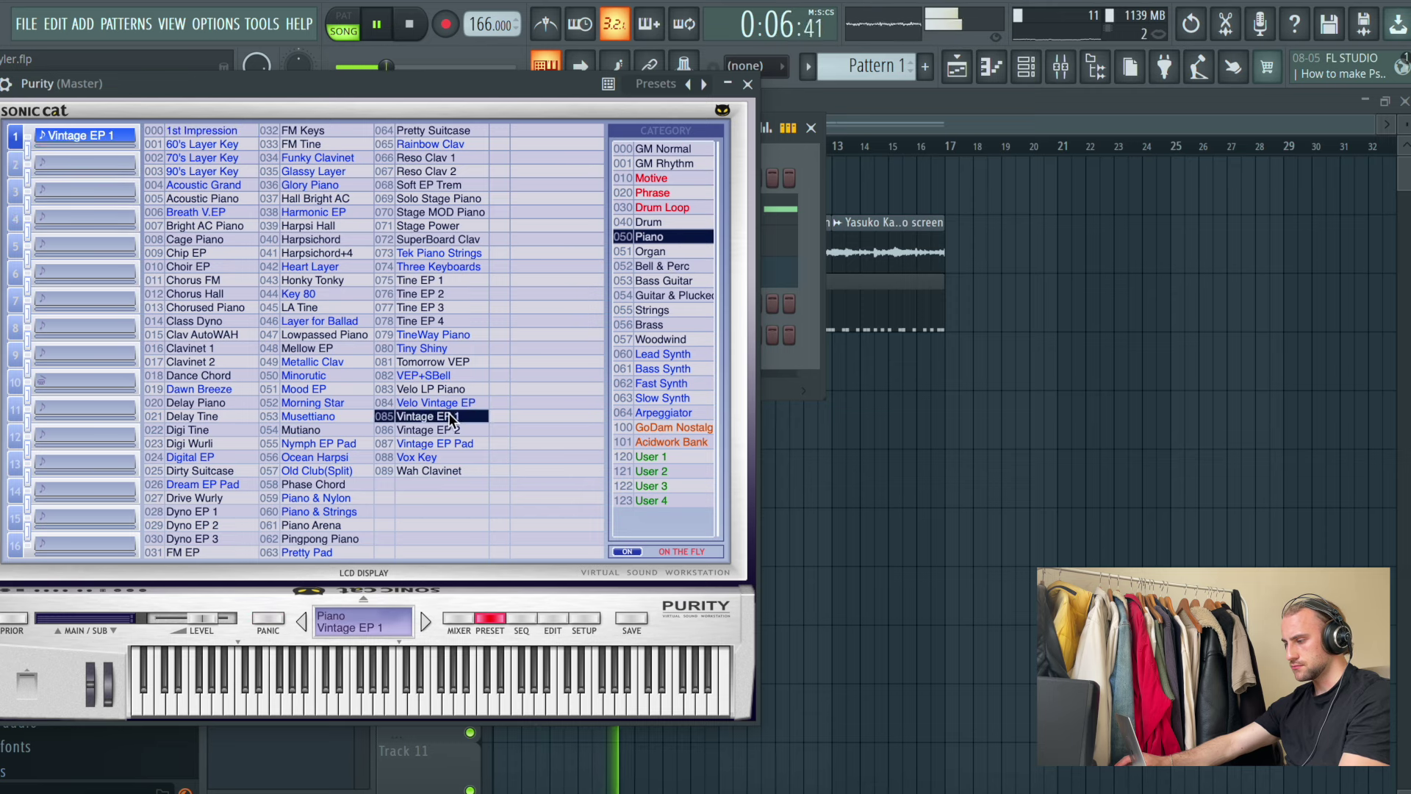
{"action": "left_click", "coordinate": [748, 82]}
Step: Place Crash - Broken clips on Track 4 at bars 9, 11, 13 and 15, and remove the one at bar 1
{"action": "left_click", "coordinate": [542, 371]}
{"action": "left_click", "coordinate": [721, 365]}
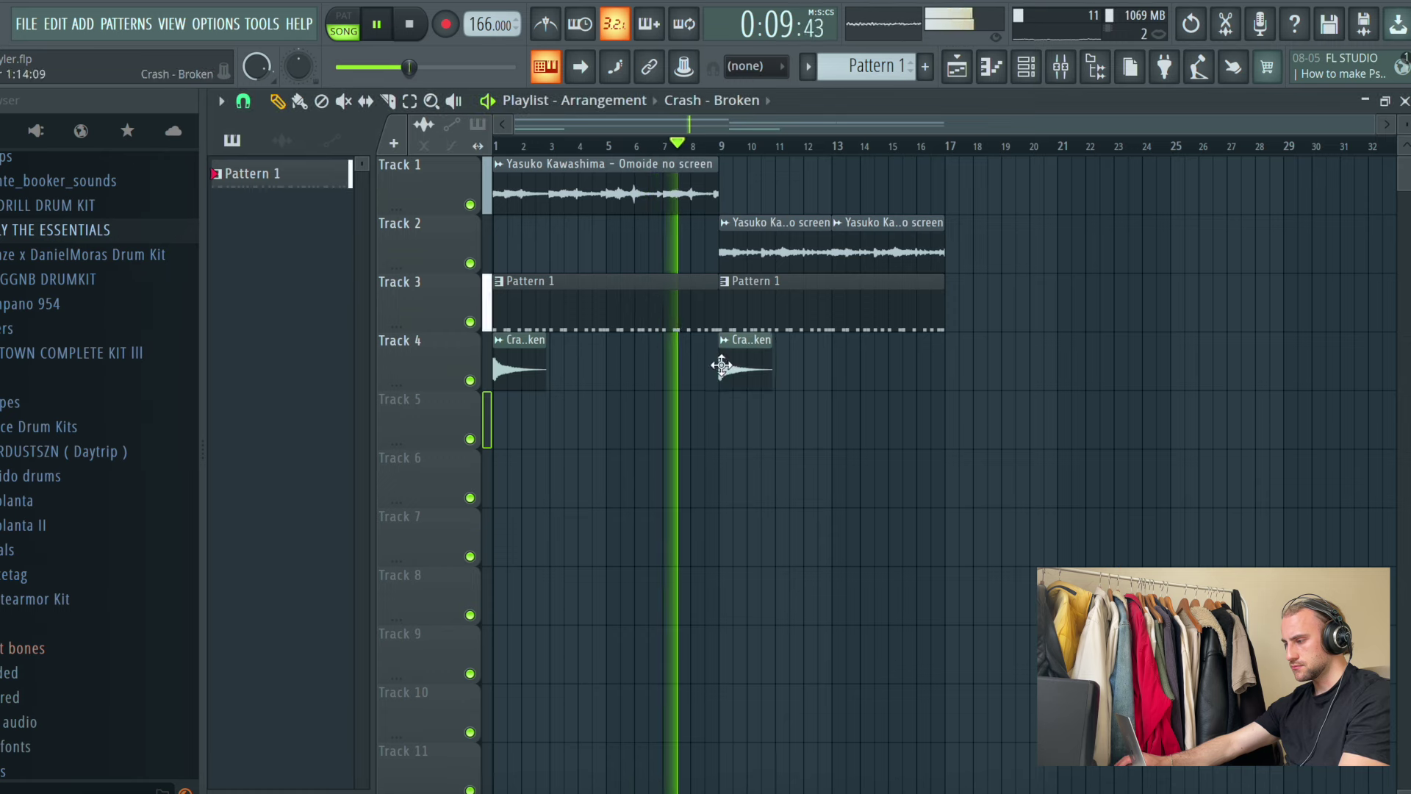
{"action": "left_click", "coordinate": [842, 368]}
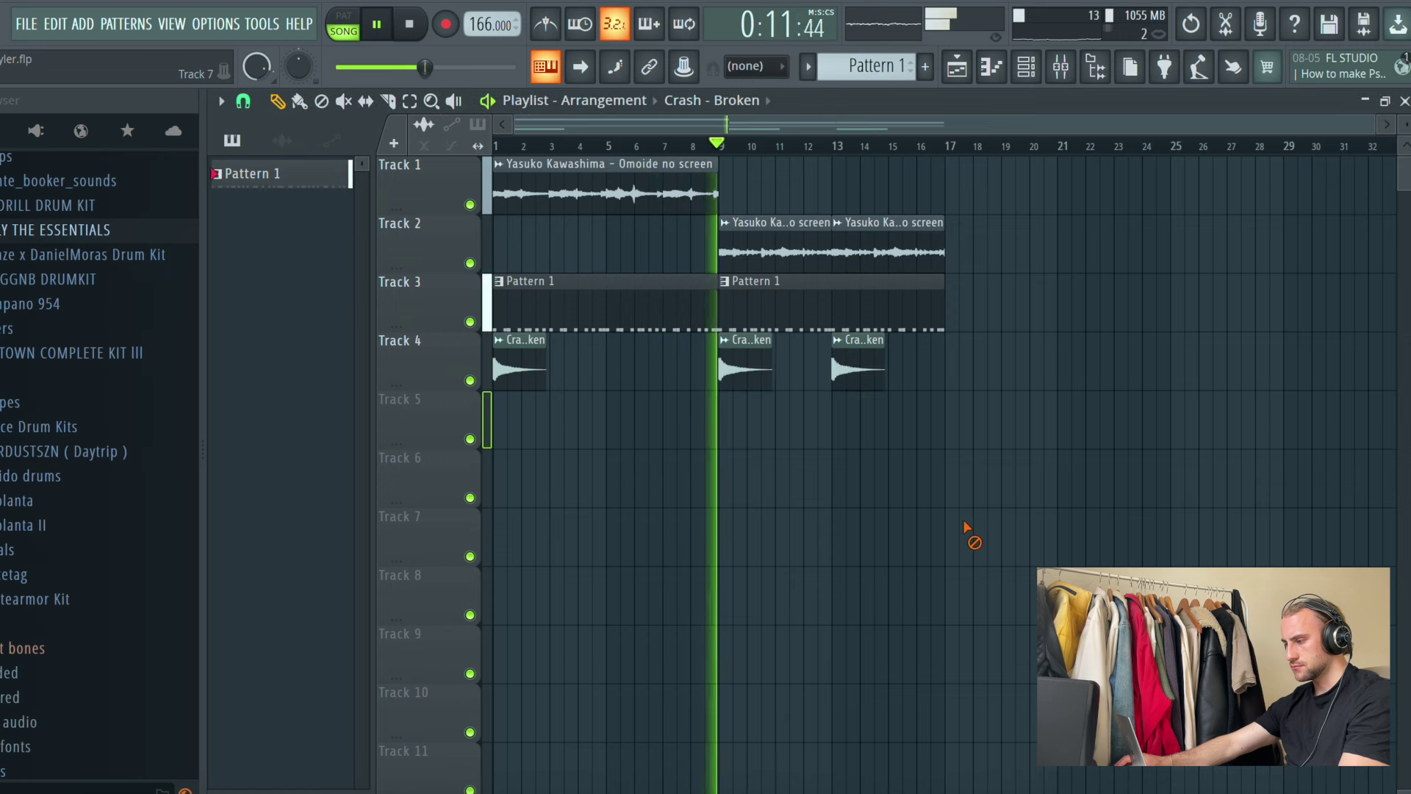
{"action": "right_click", "coordinate": [514, 367]}
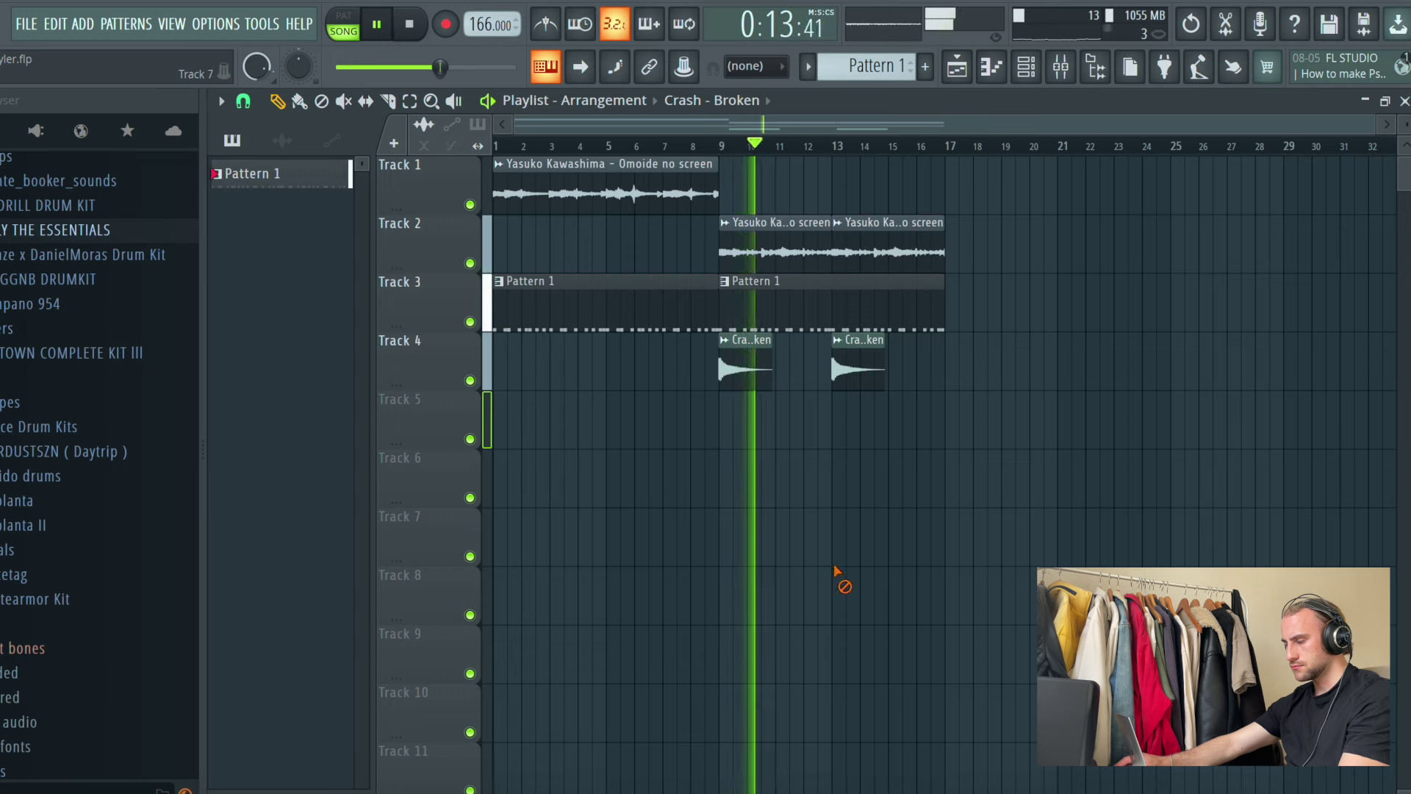
{"action": "left_click", "coordinate": [790, 367]}
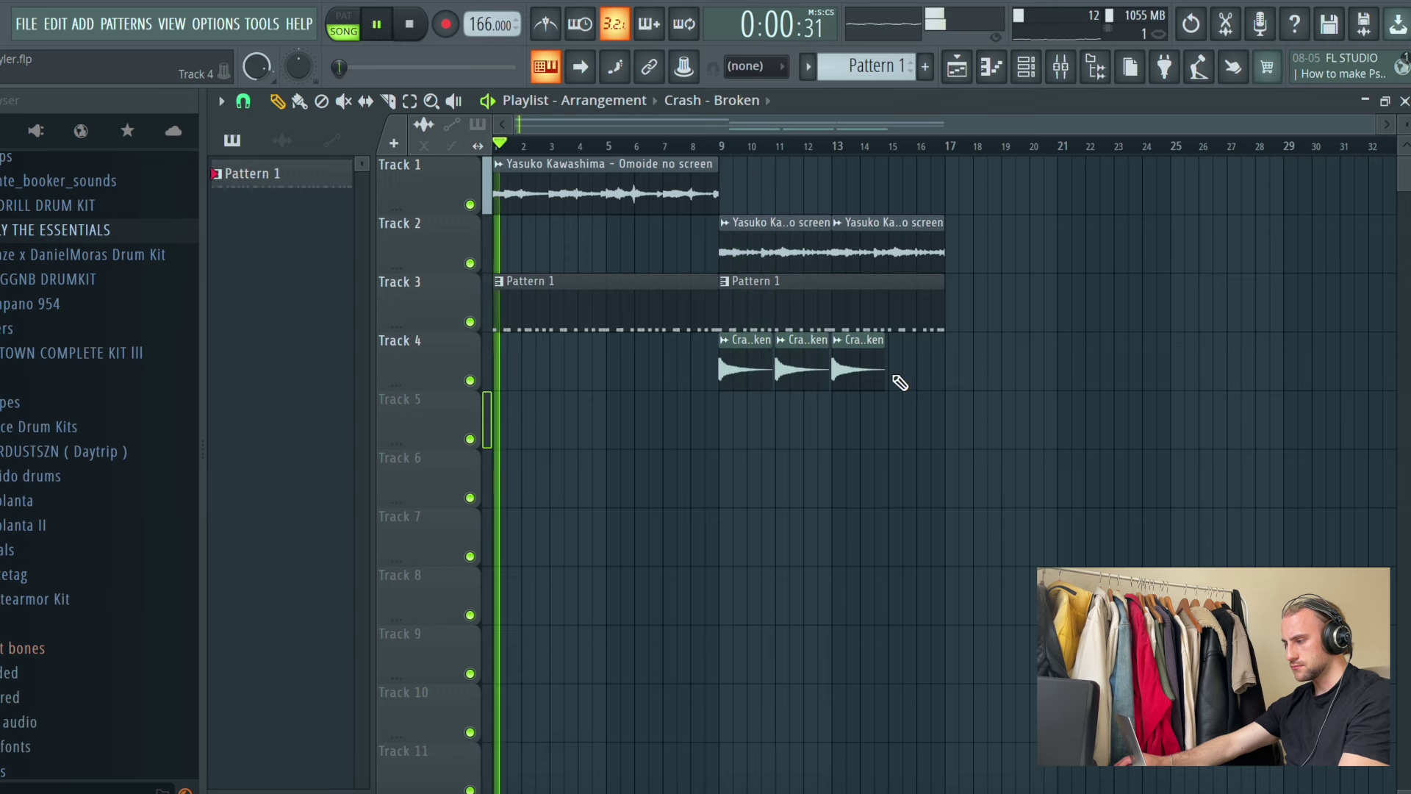
{"action": "left_click", "coordinate": [899, 382]}
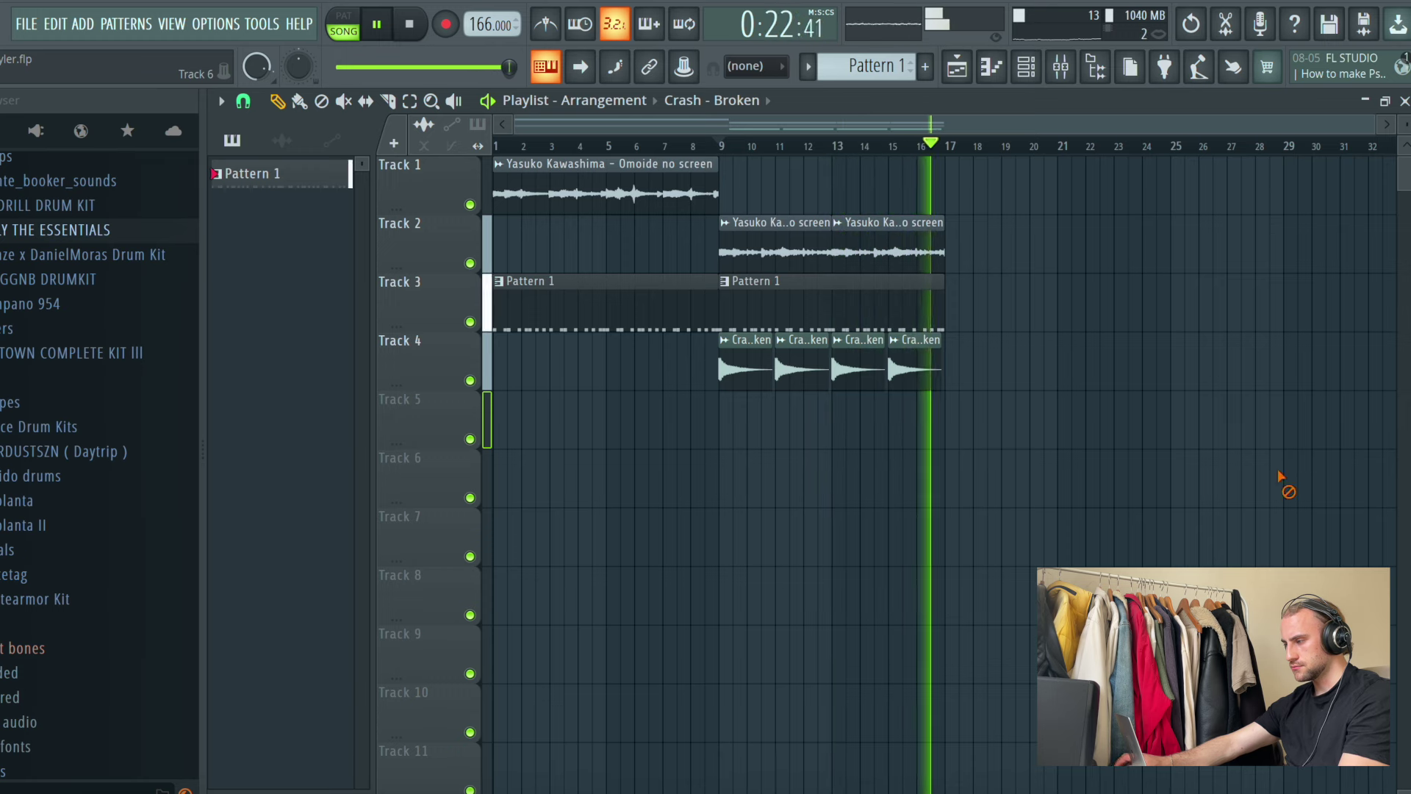
Step: Raise the time-stretching pitch of the vocal sample in its channel settings and play the arrangement
{"action": "key", "text": "F6"}
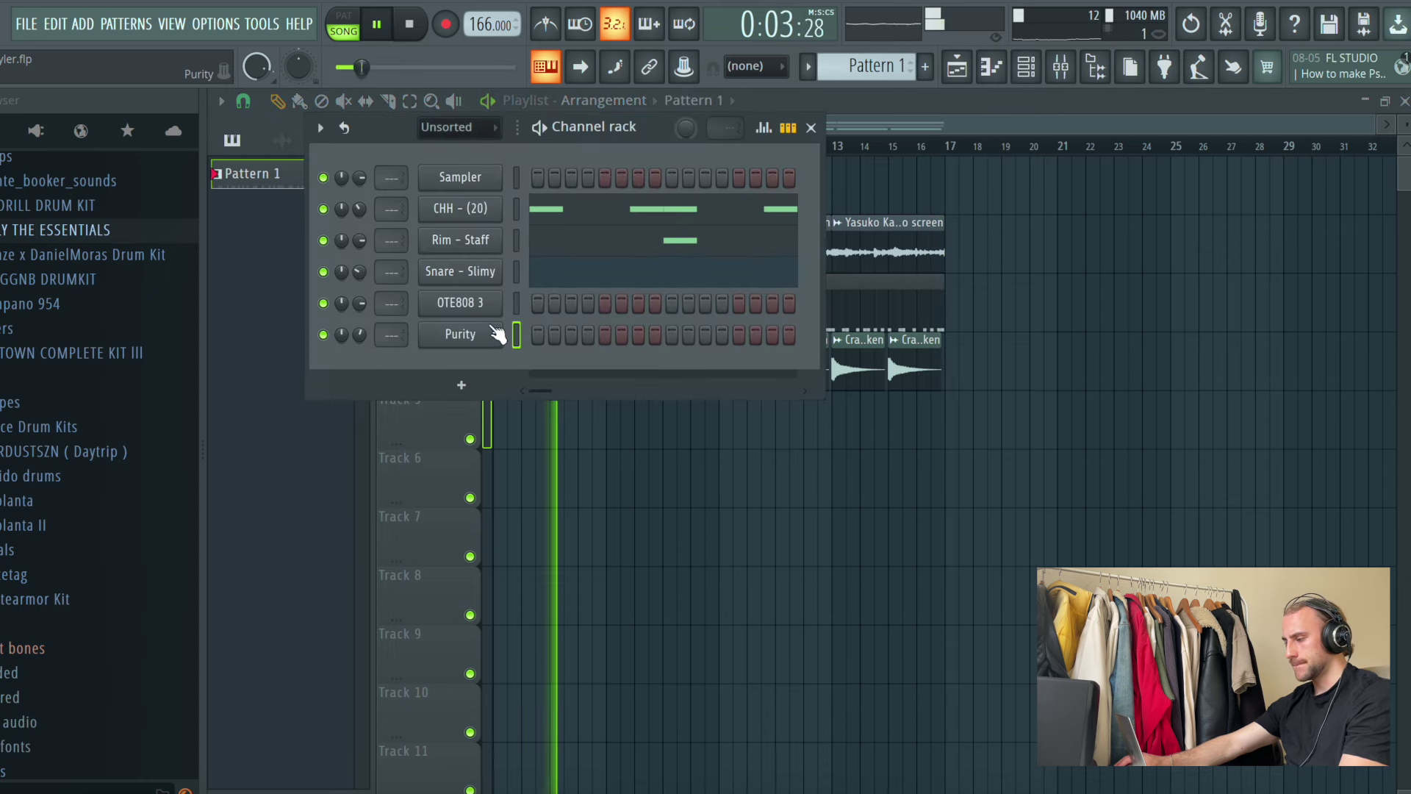
{"action": "key", "text": "F6"}
{"action": "double_click", "coordinate": [751, 254]}
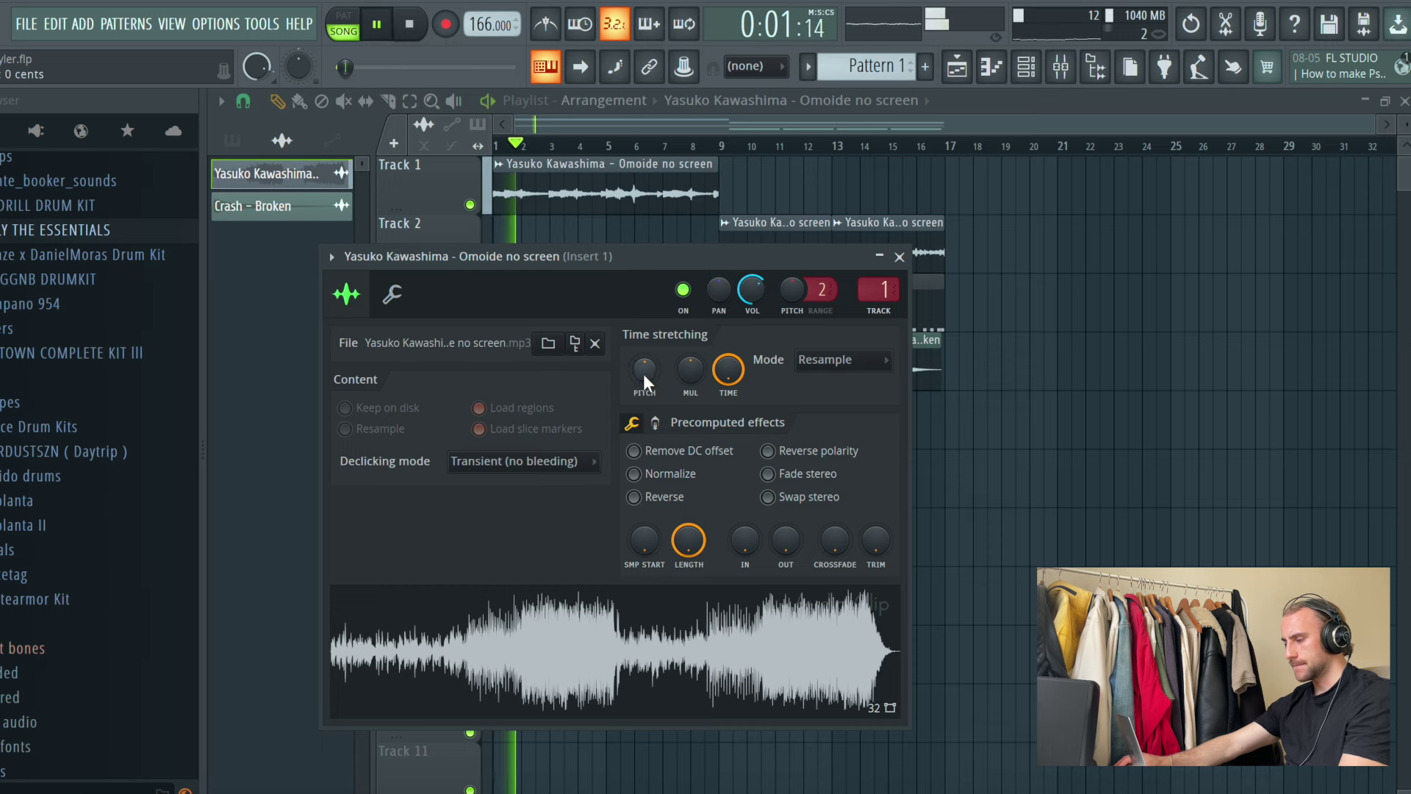
{"action": "key", "text": "space"}
{"action": "left_click_drag", "start_coordinate": [646, 376], "coordinate": [646, 352]}
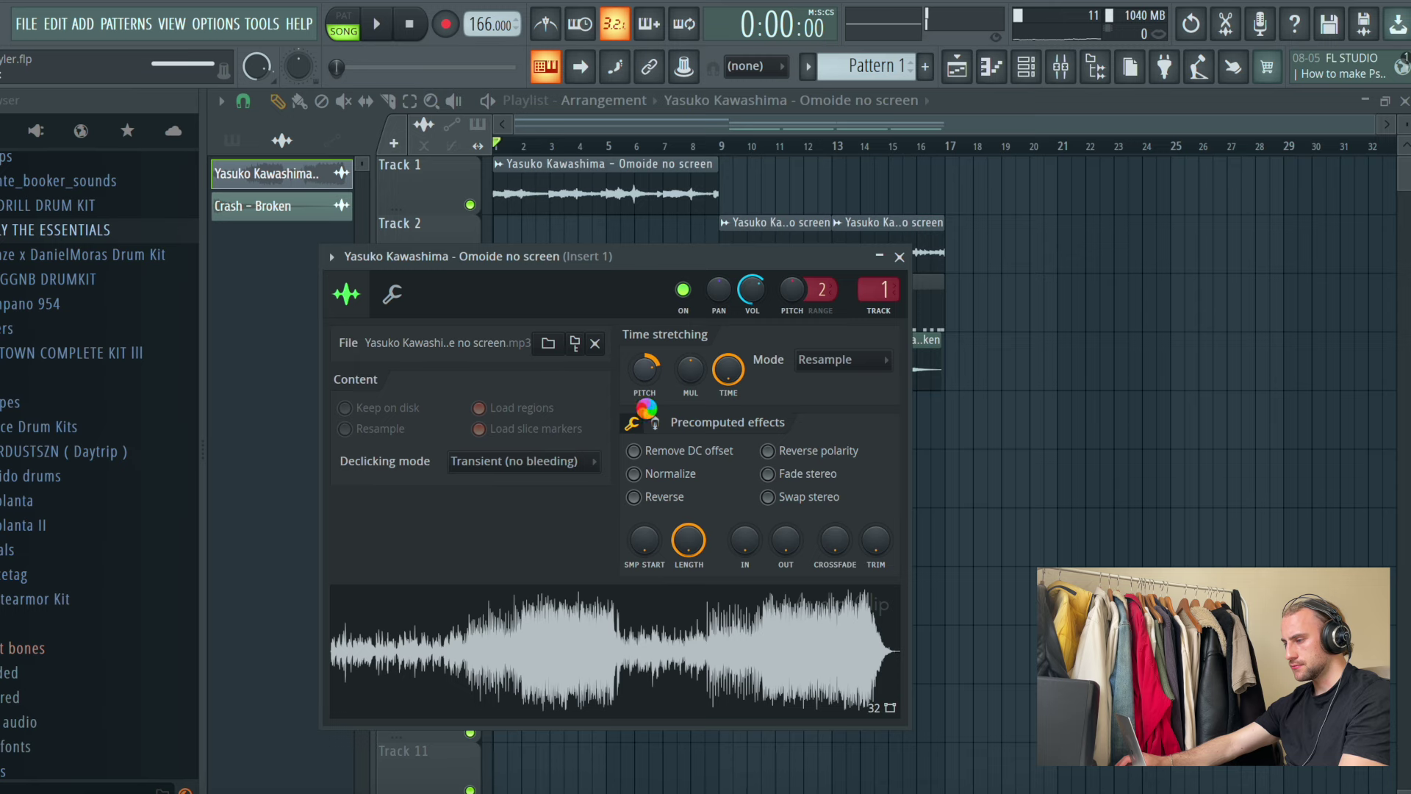
{"action": "key", "text": "space"}
{"action": "key", "text": "Escape"}
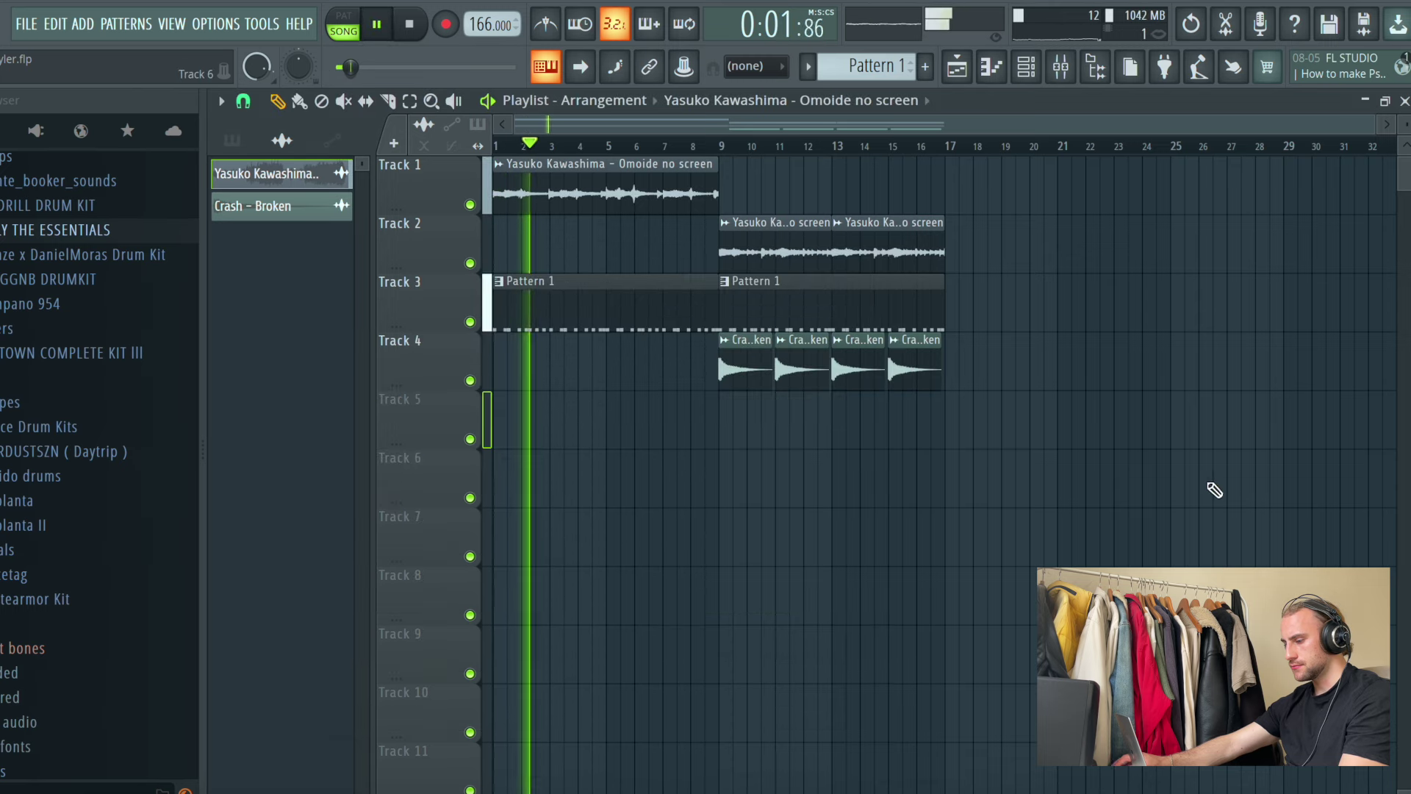
Step: Switch to Mixed In Key Live and analyse the key and tempo of the playing arrangement
{"action": "left_click", "coordinate": [334, 786]}
{"action": "left_click", "coordinate": [1146, 252]}
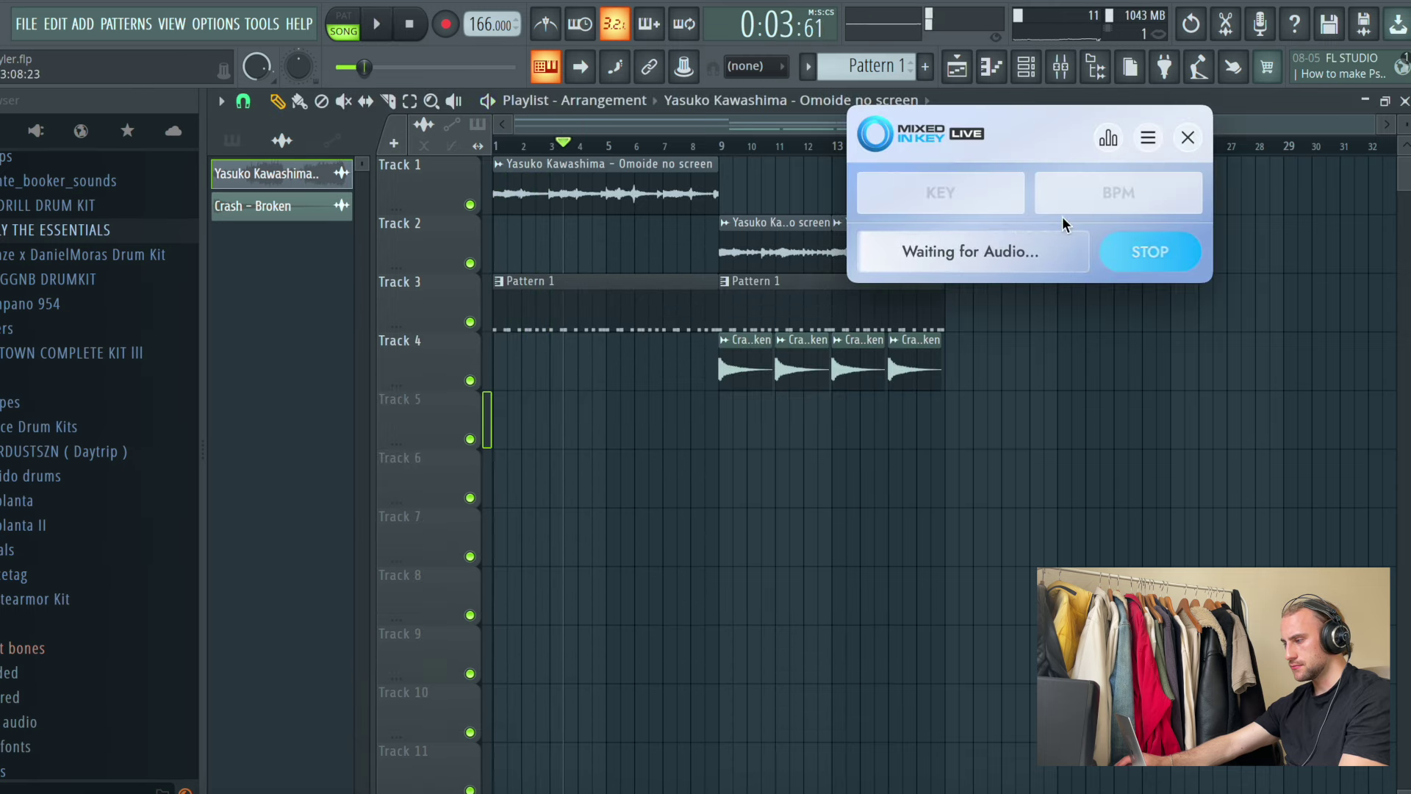
{"action": "key", "text": "space"}
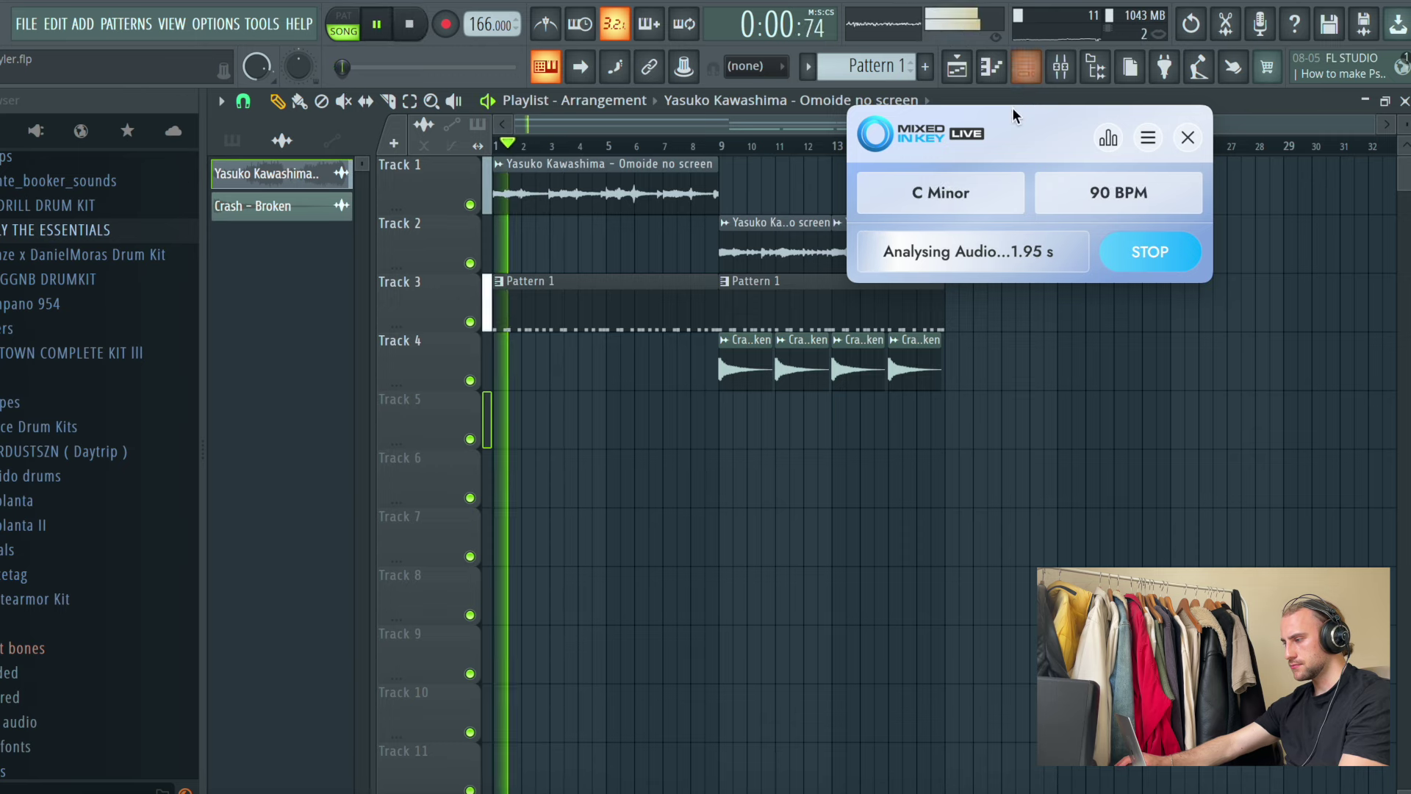
Step: Stamp a Minor Natural (Aeolian) scale from C5 into bar 1 of the Sampler channel's piano roll as a reference
{"action": "left_click", "coordinate": [1026, 66]}
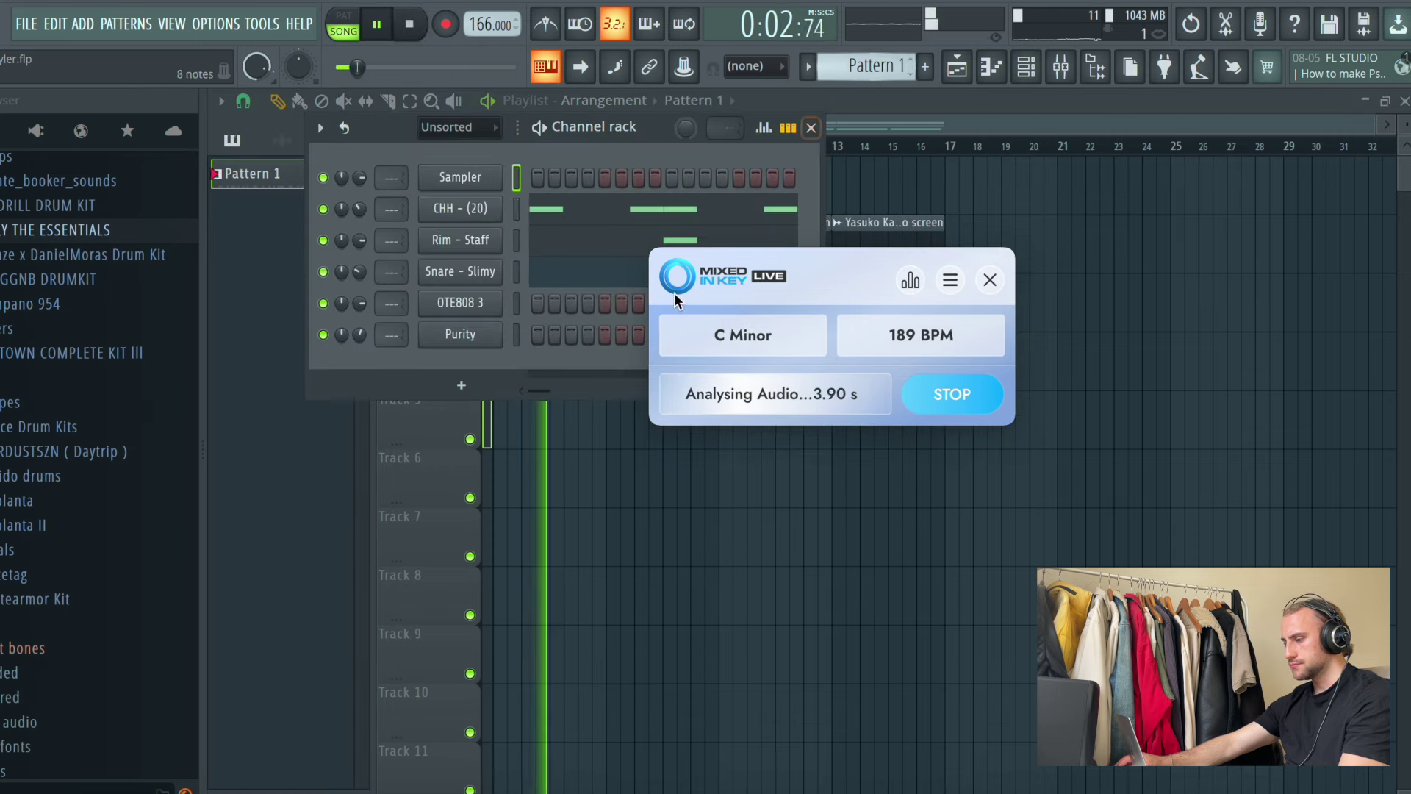
{"action": "right_click", "coordinate": [460, 335]}
{"action": "key", "text": "Escape"}
{"action": "right_click", "coordinate": [460, 177]}
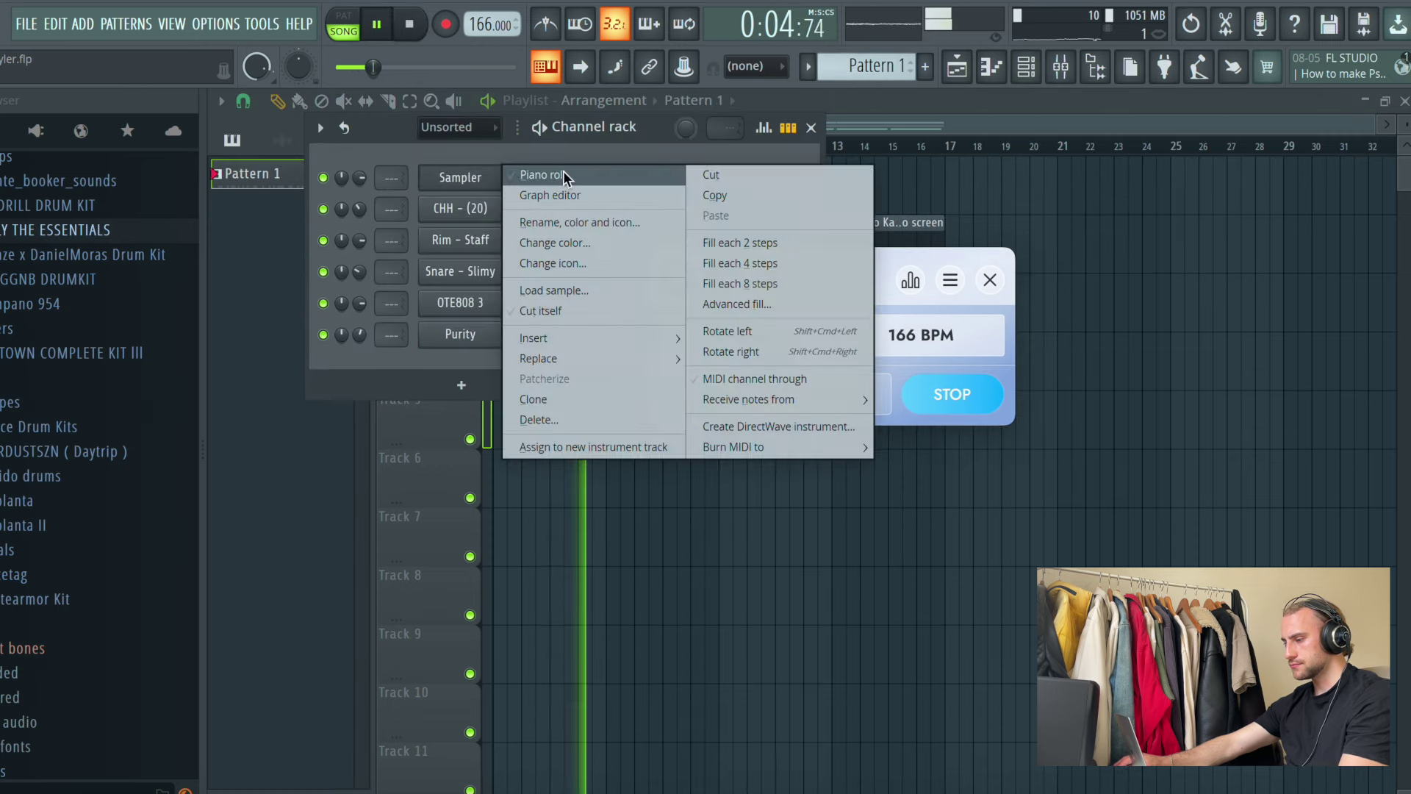
{"action": "left_click", "coordinate": [563, 171]}
{"action": "left_click", "coordinate": [304, 98]}
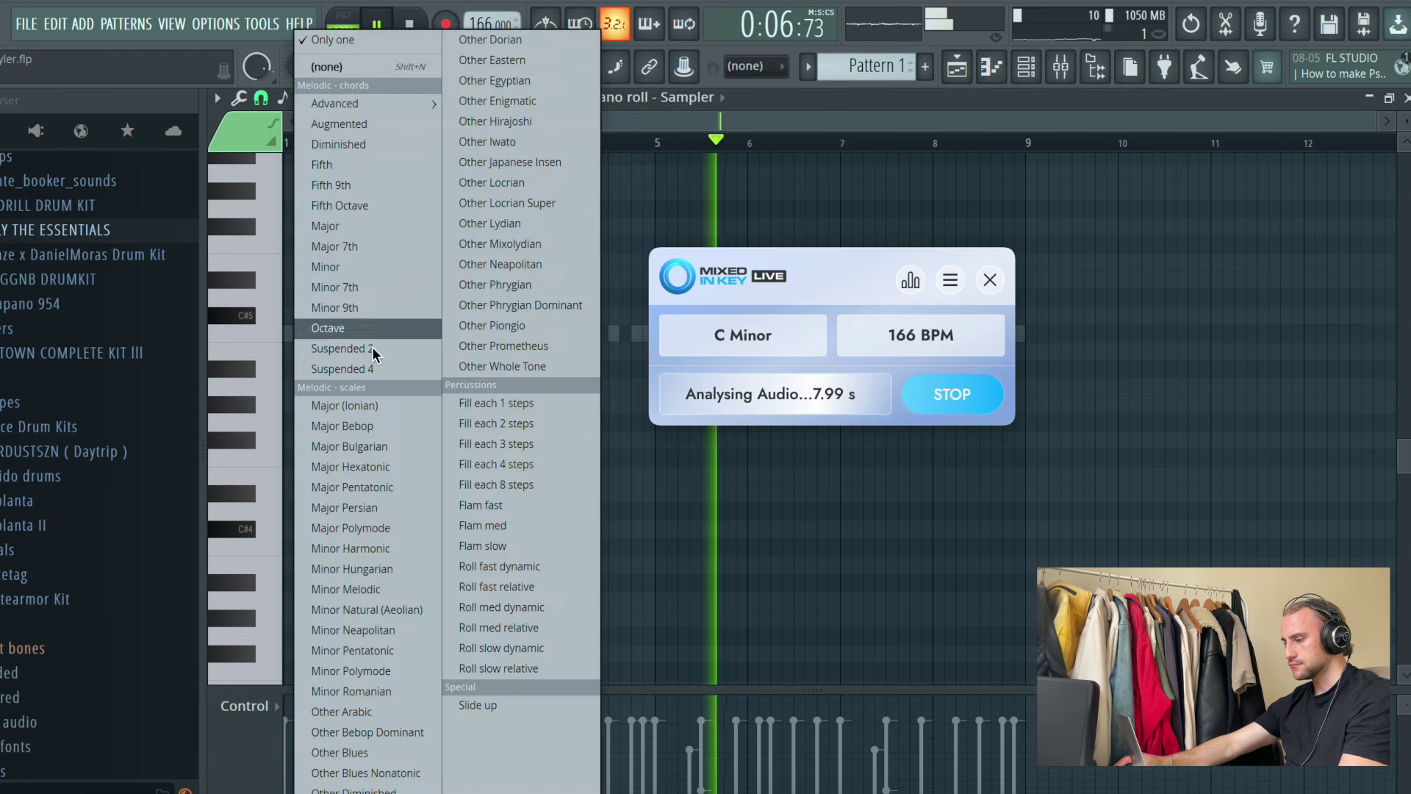
{"action": "left_click", "coordinate": [409, 609]}
{"action": "left_click", "coordinate": [359, 333]}
{"action": "left_click_drag", "start_coordinate": [333, 337], "coordinate": [380, 366]}
{"action": "left_click", "coordinate": [462, 370]}
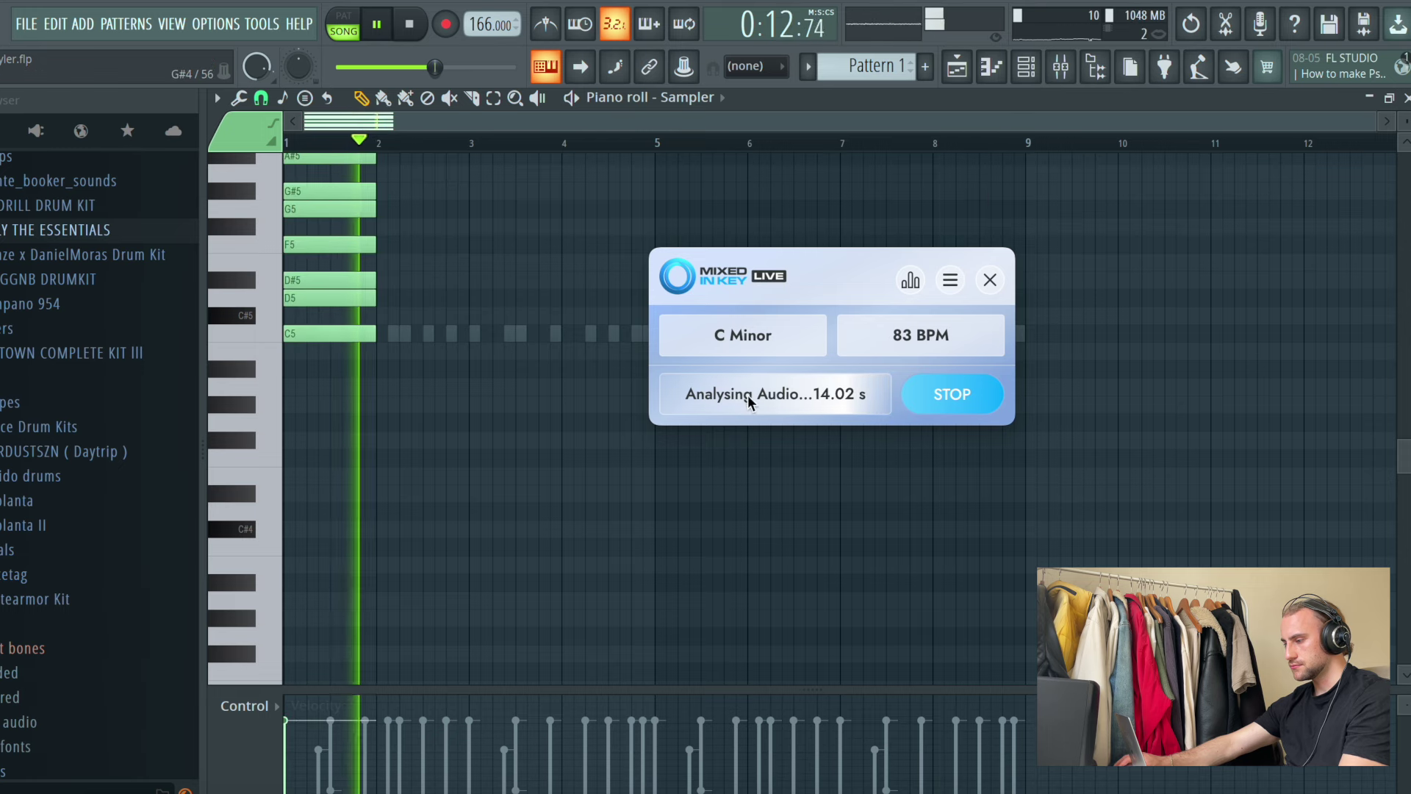
Step: Stop and close Mixed In Key Live, and open the Purity channel's piano roll
{"action": "left_click", "coordinate": [946, 397]}
{"action": "left_click", "coordinate": [990, 279]}
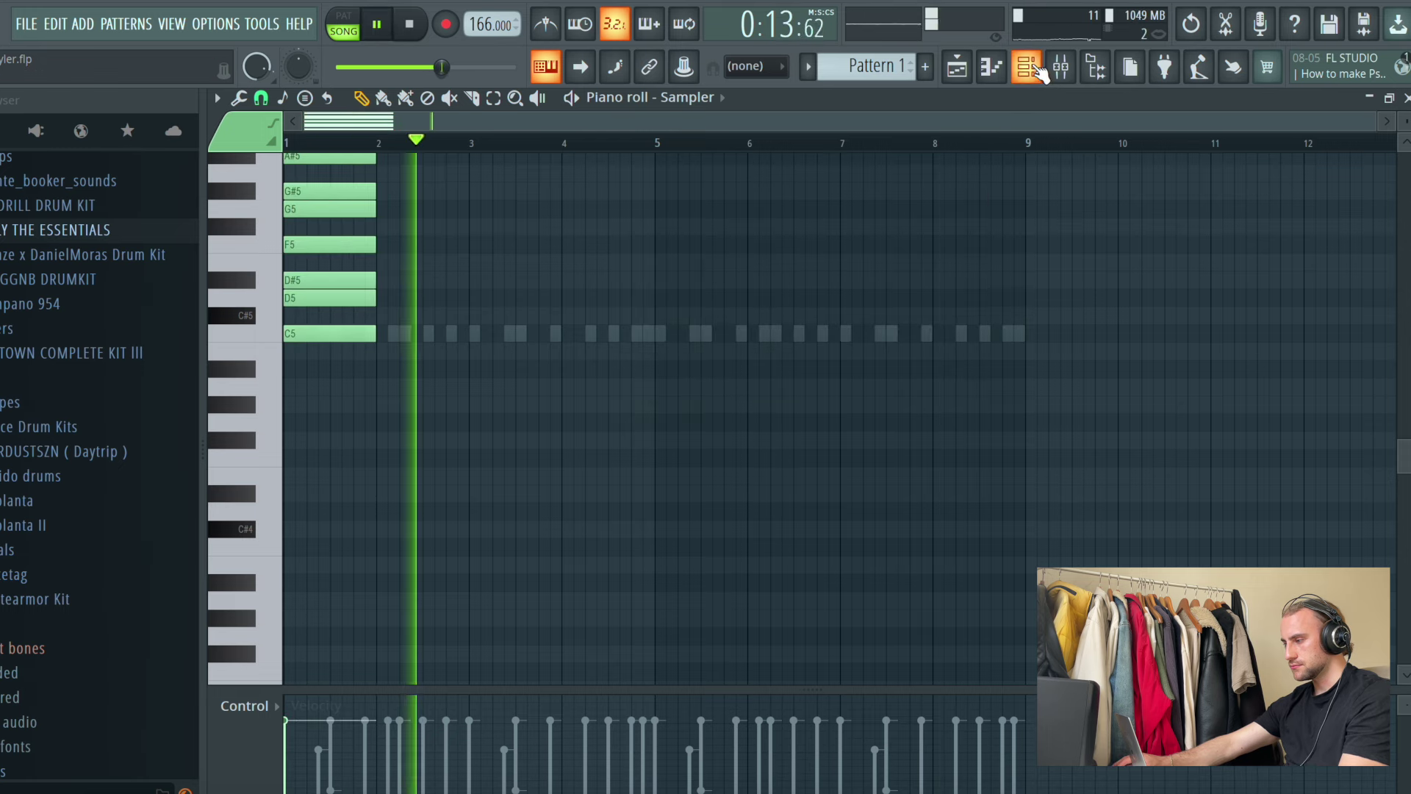
{"action": "left_click", "coordinate": [1026, 66]}
{"action": "left_click", "coordinate": [488, 334]}
{"action": "key", "text": "F7"}
{"action": "key", "text": "space"}
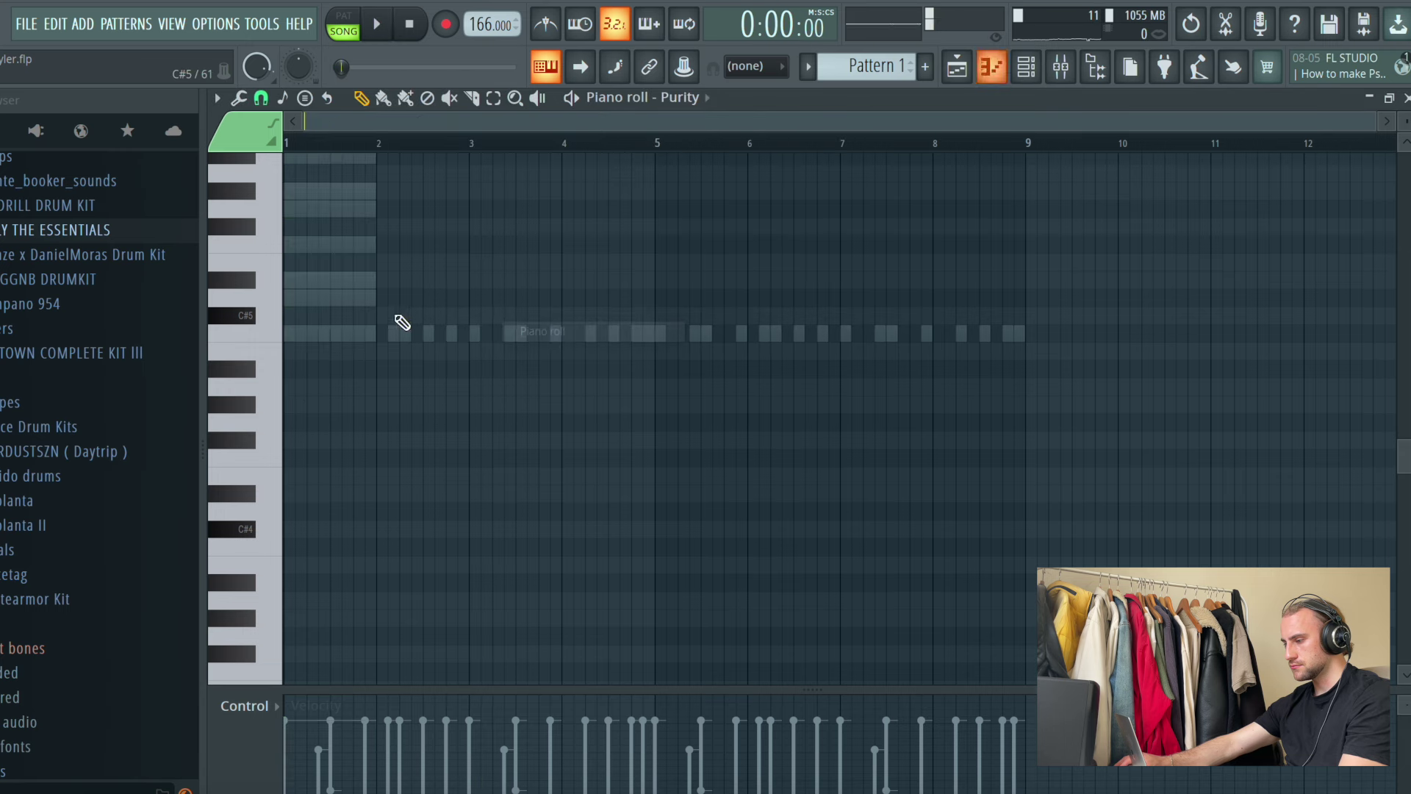
Step: Try a one-bar Purity note in bar 1 at pitches including D#5, A4 and G4 against the vocal sample
{"action": "left_click_drag", "start_coordinate": [326, 327], "coordinate": [326, 271]}
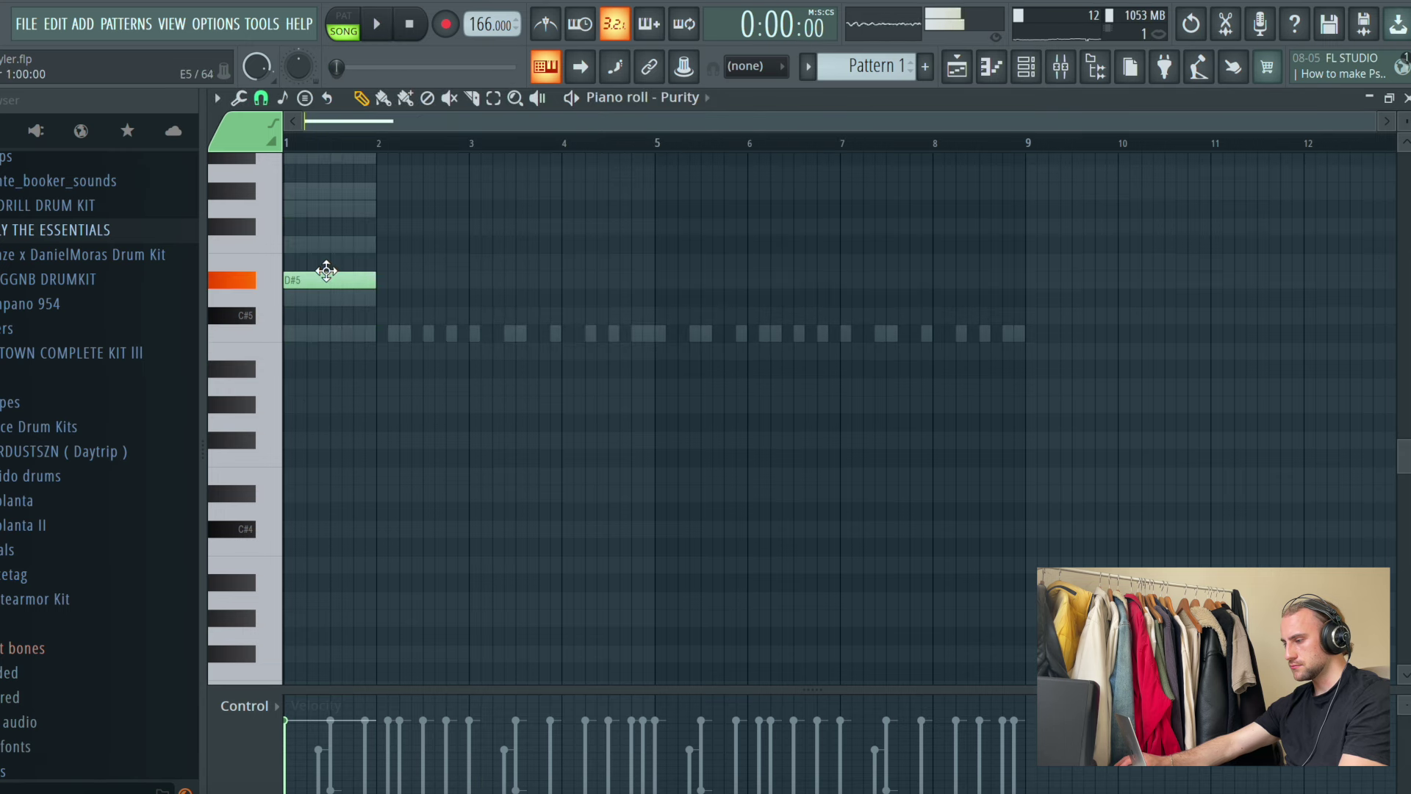
{"action": "key", "text": "space"}
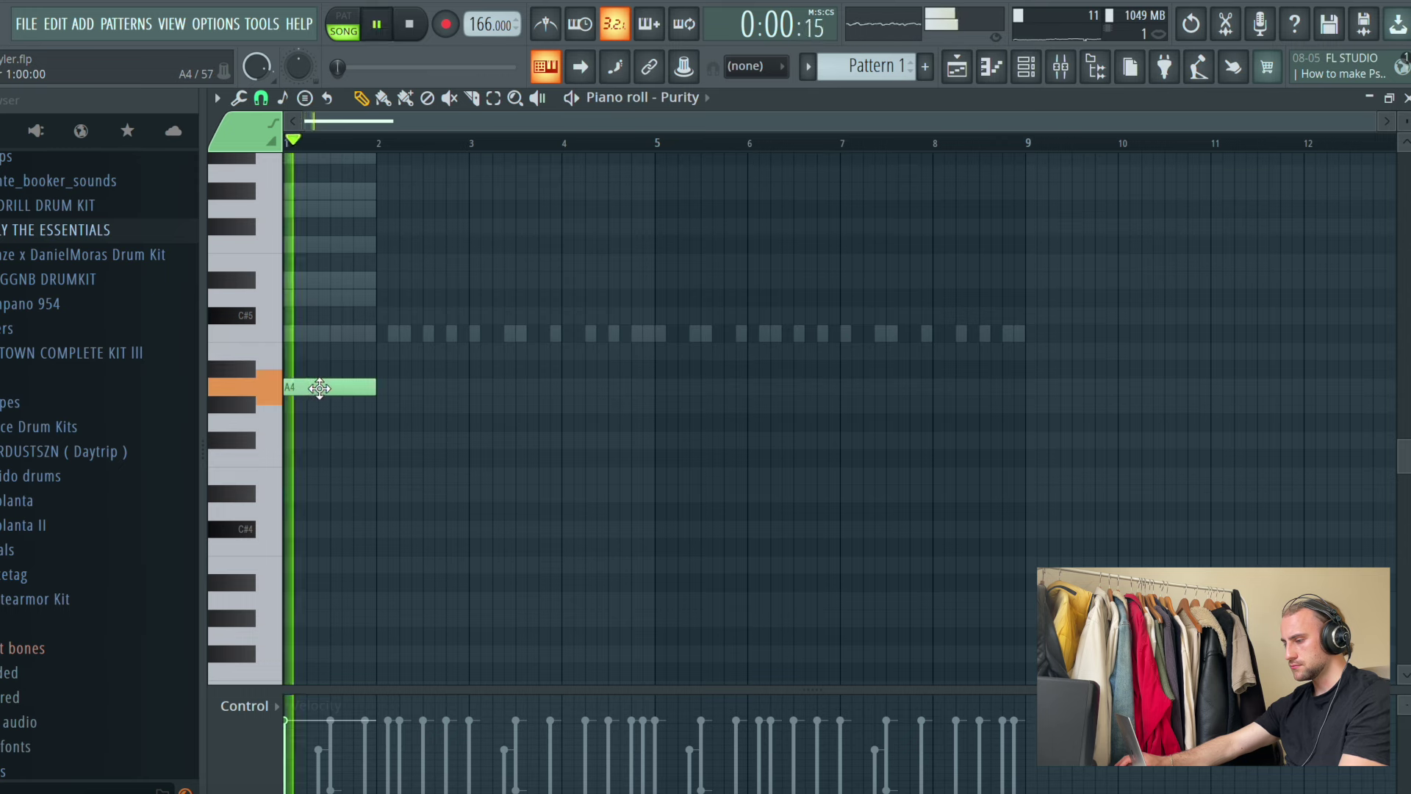
{"action": "key", "text": "space"}
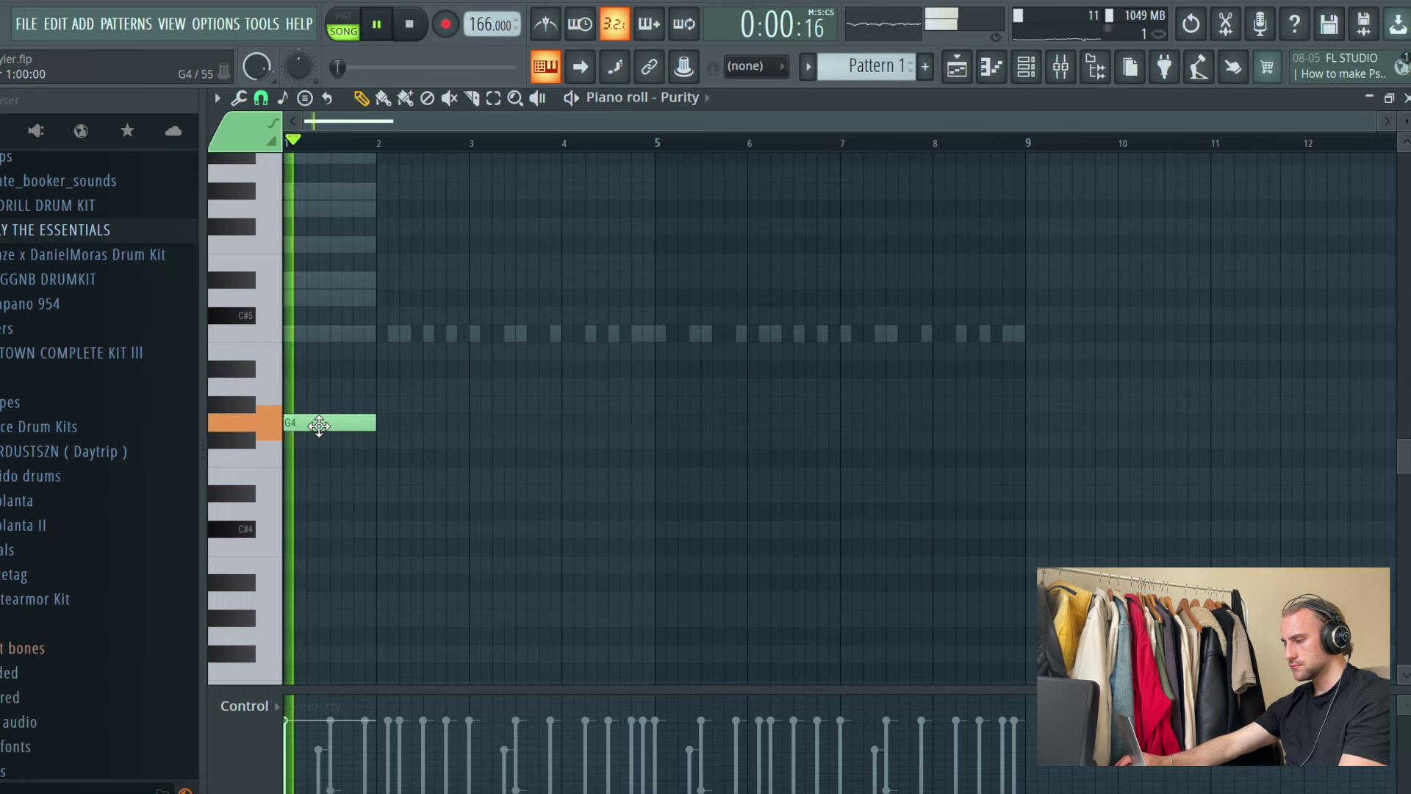
{"action": "key", "text": "space"}
{"action": "left_click_drag", "start_coordinate": [317, 440], "coordinate": [309, 400]}
{"action": "key", "text": "space"}
{"action": "key", "text": "space"}
{"action": "key", "text": "space"}
{"action": "key", "text": "space"}
Step: Compare another pitch for the Purity test note with the vocal sample, and delete the test note from bar 1
{"action": "left_click", "coordinate": [320, 315]}
{"action": "key", "text": "space"}
{"action": "key", "text": "space"}
{"action": "key", "text": "space"}
{"action": "key", "text": "space"}
{"action": "key", "text": "space"}
{"action": "key", "text": "space"}
{"action": "right_click", "coordinate": [315, 403]}
Step: Open the vocal sample's channel settings from the playlist and set its time-stretching pitch to +525 cents
{"action": "left_click", "coordinate": [1025, 67]}
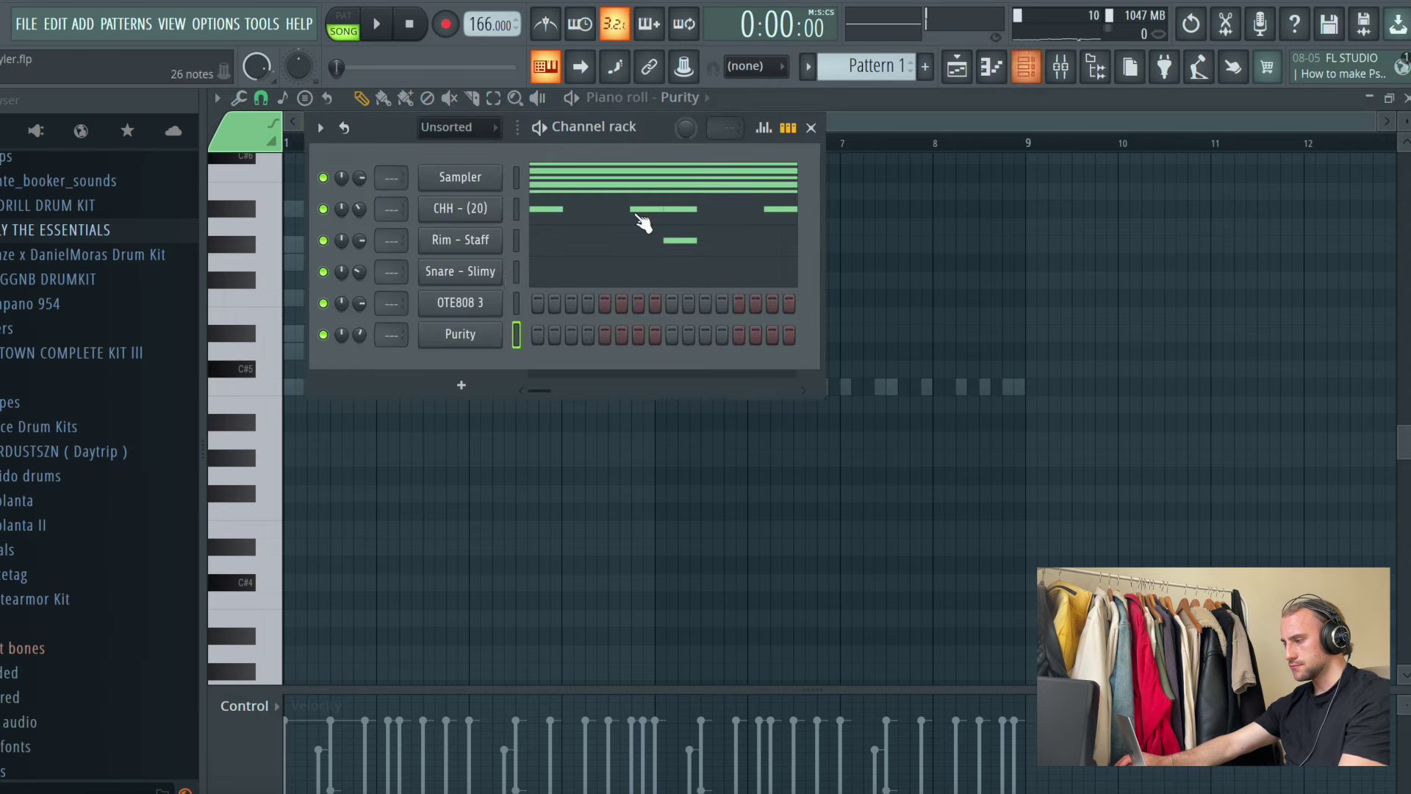
{"action": "left_click", "coordinate": [986, 73]}
{"action": "double_click", "coordinate": [627, 196]}
{"action": "key", "text": "space"}
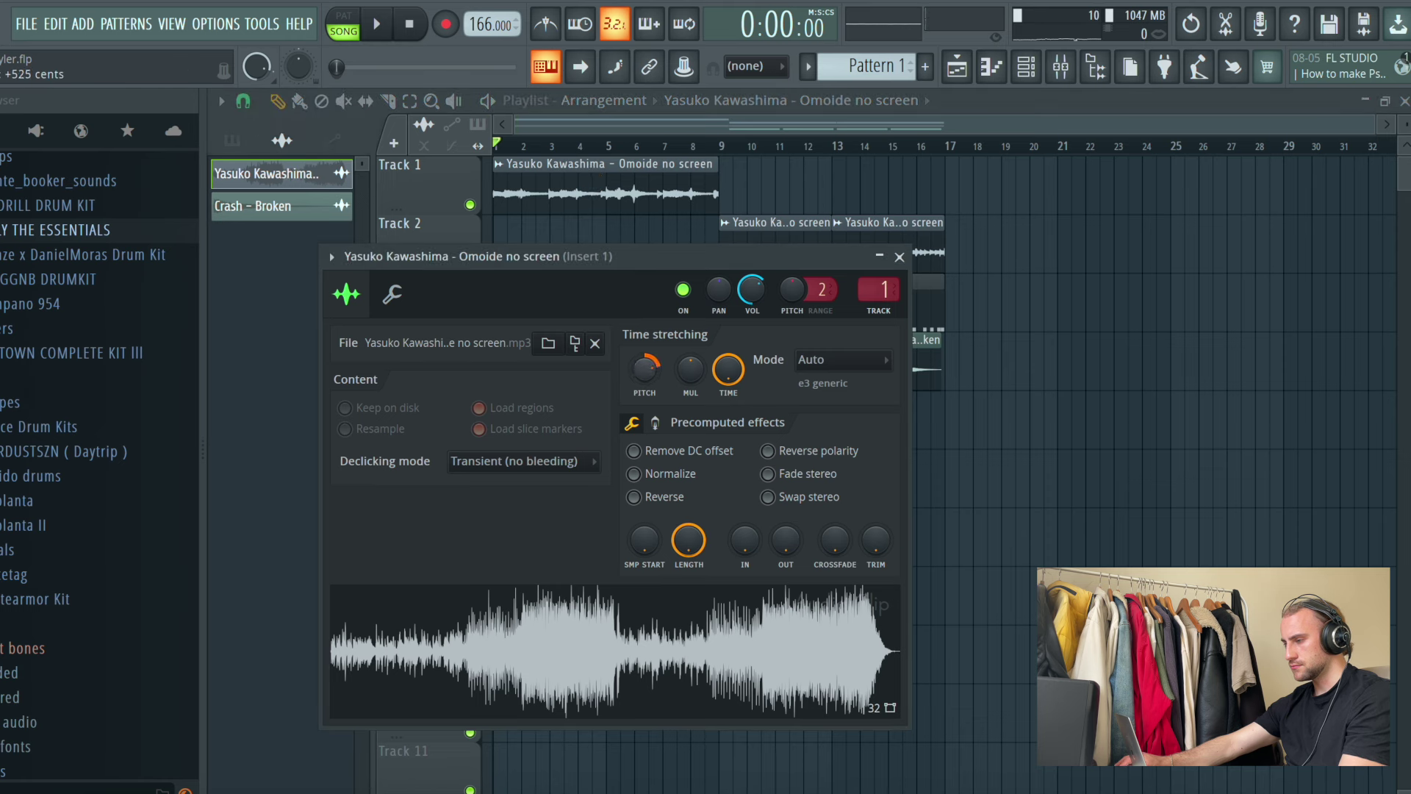
Step: Open the Purity channel's piano roll and place a one-bar C#5 note in bar 1
{"action": "left_click", "coordinate": [1029, 68]}
{"action": "key", "text": "space"}
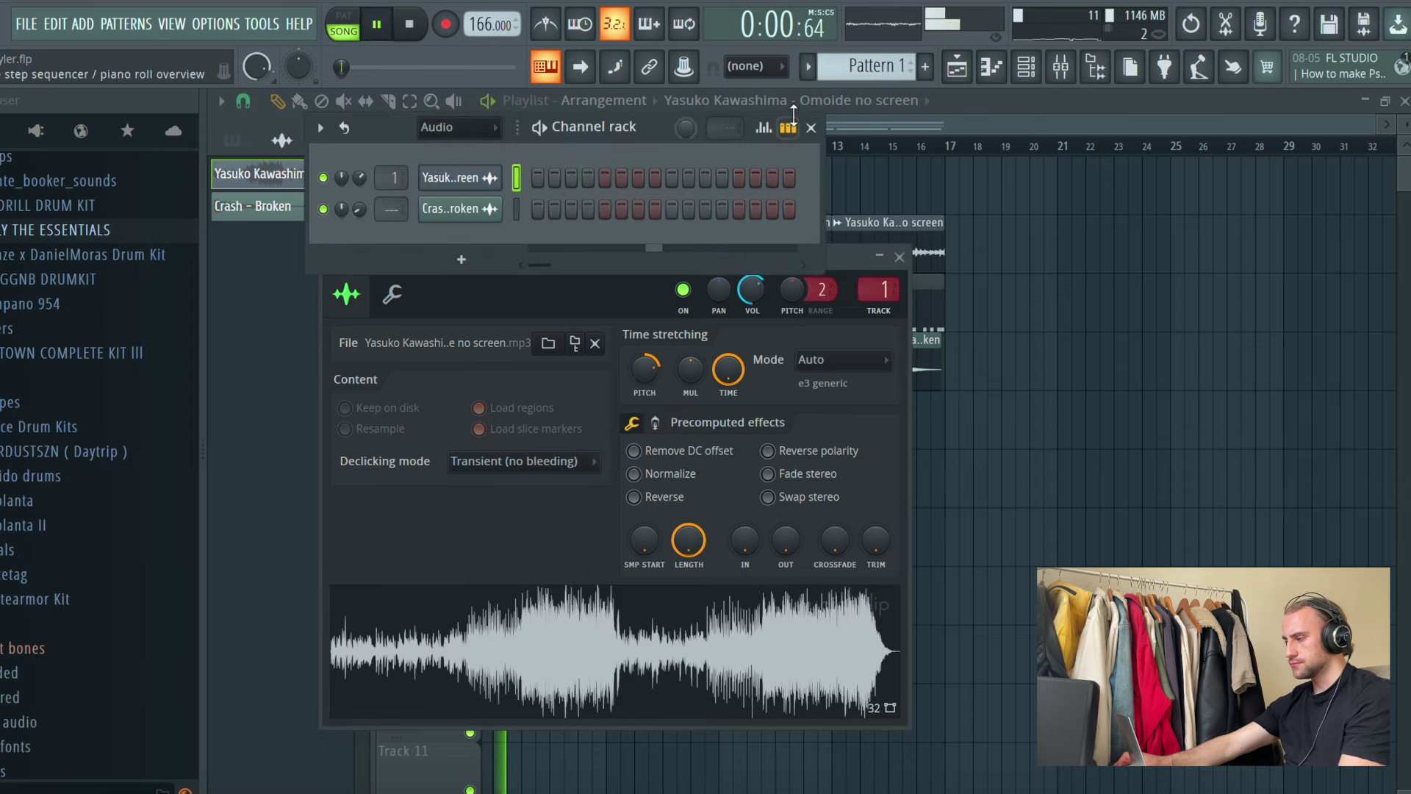
{"action": "scroll", "coordinate": [867, 73], "scroll_direction": "down", "scroll_amount": 3}
{"action": "right_click", "coordinate": [447, 339]}
{"action": "key", "text": "Escape"}
{"action": "right_click", "coordinate": [443, 336]}
{"action": "left_click", "coordinate": [599, 333]}
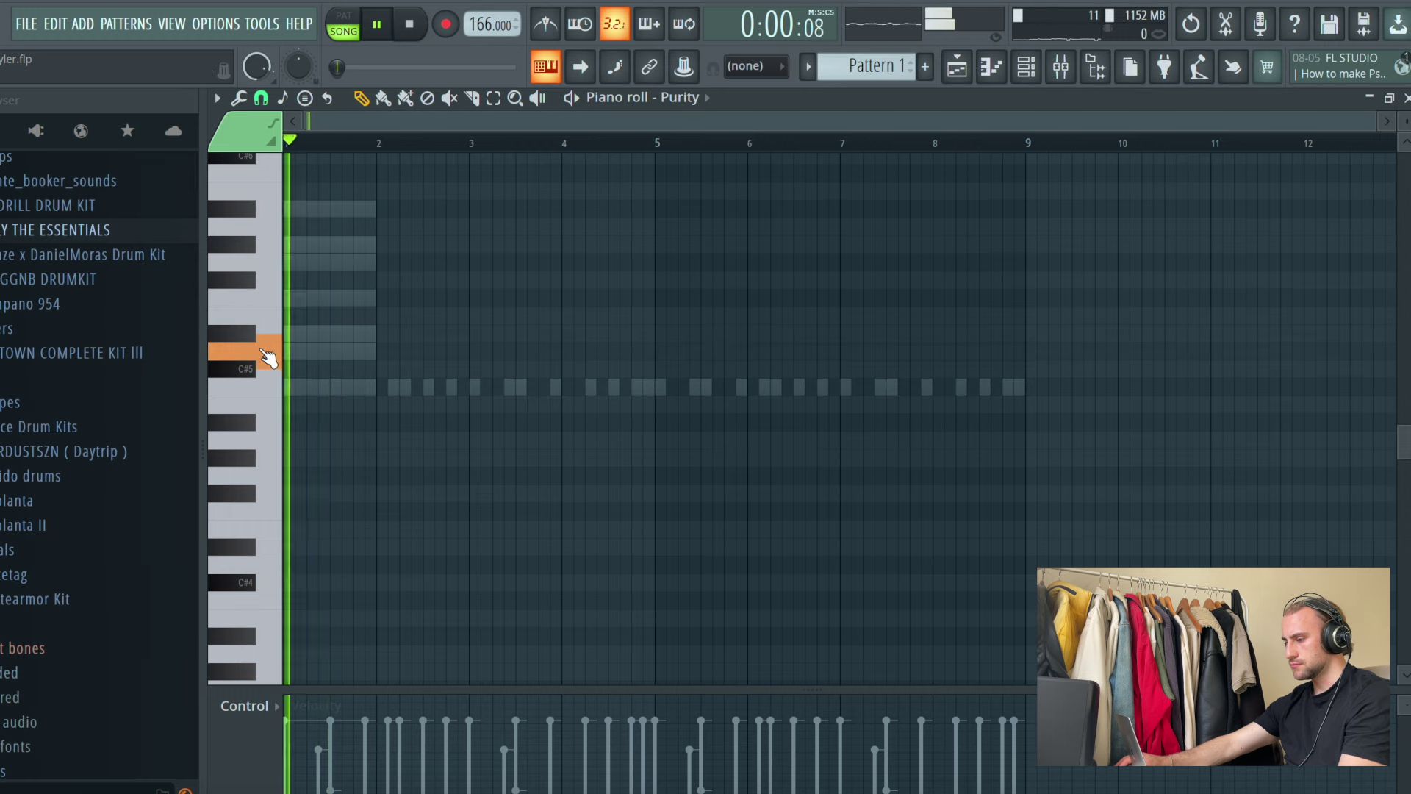
{"action": "key", "text": "space"}
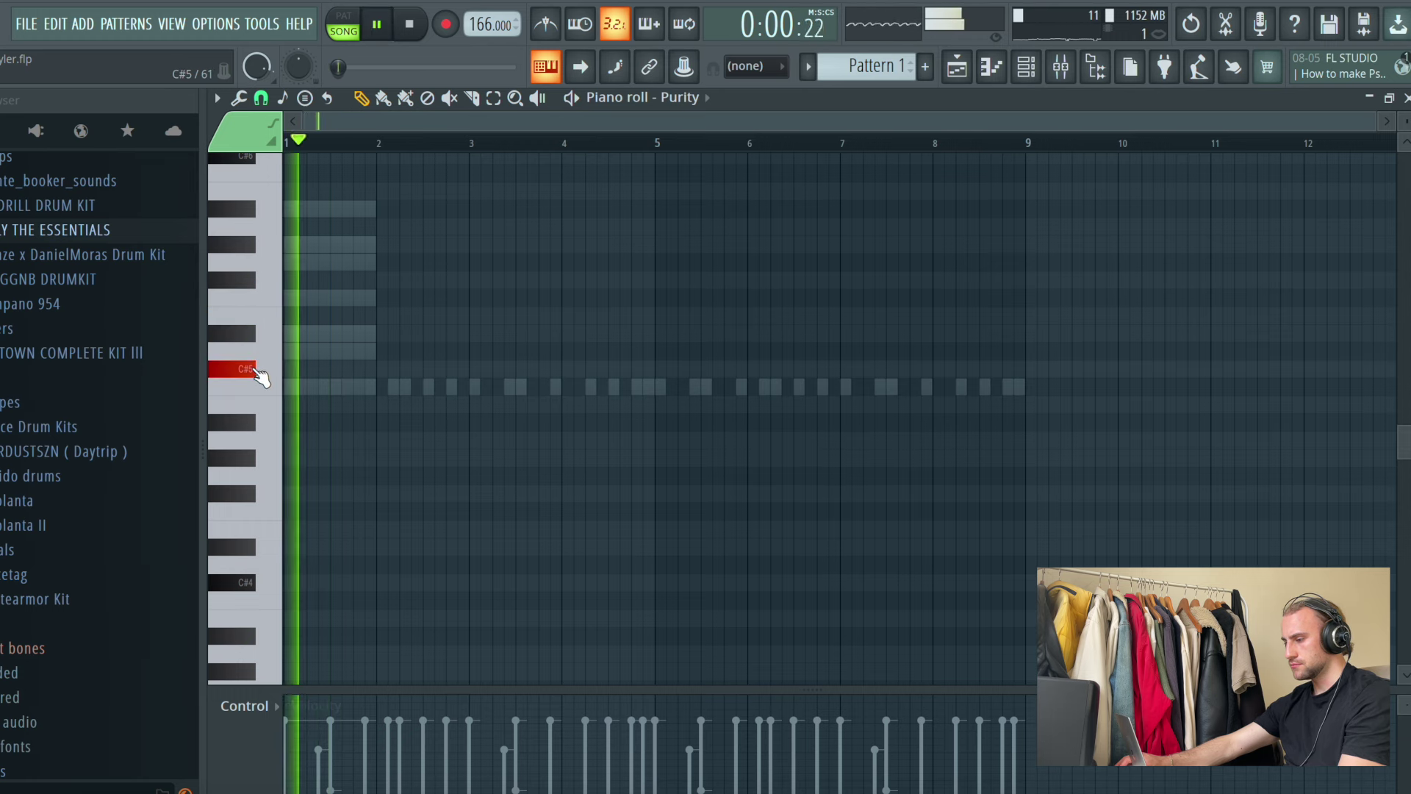
{"action": "left_click", "coordinate": [294, 369]}
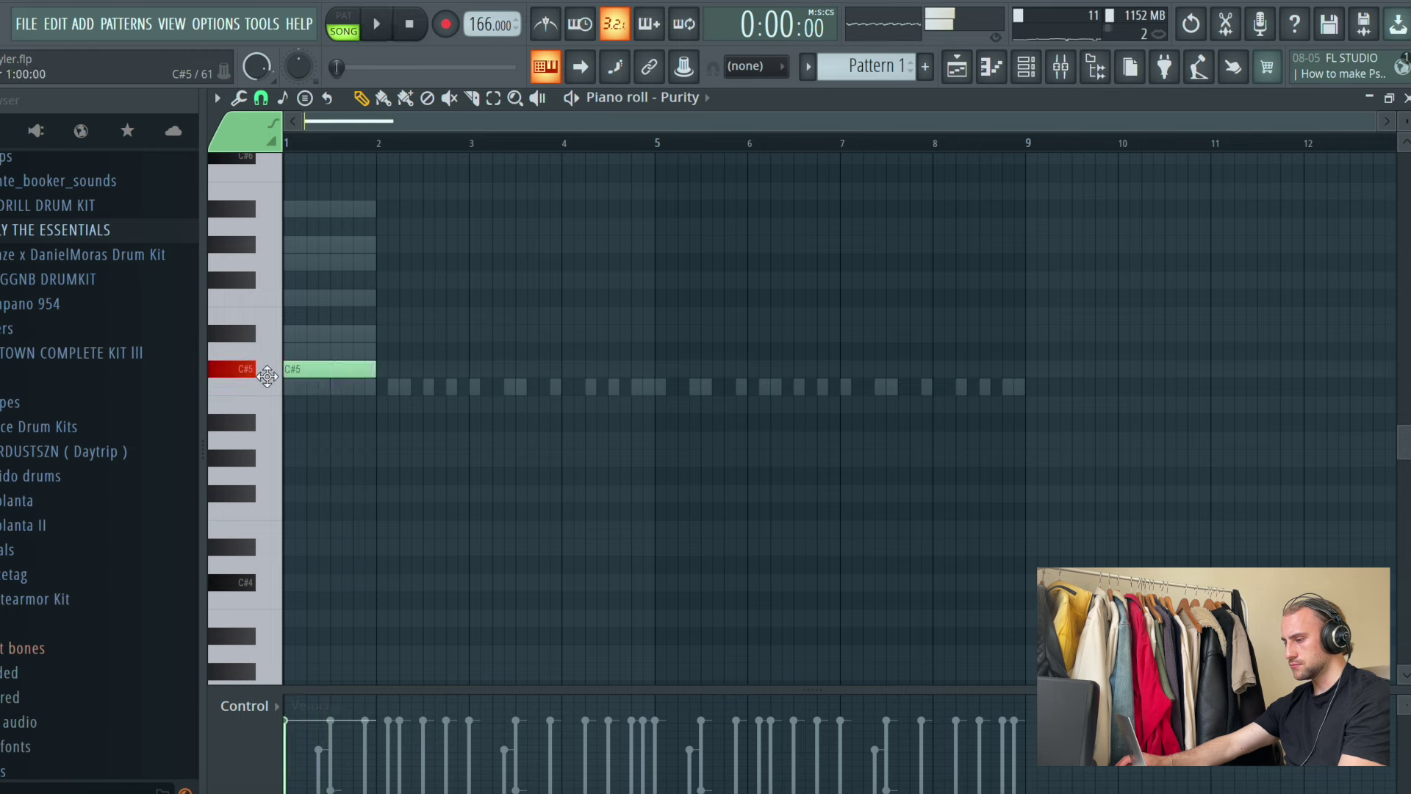
Step: Play the vocal sample with the Purity channel muted and analyse its key in Mixed In Key Live
{"action": "left_click", "coordinate": [957, 67]}
{"action": "key", "text": "space"}
{"action": "left_click", "coordinate": [585, 246]}
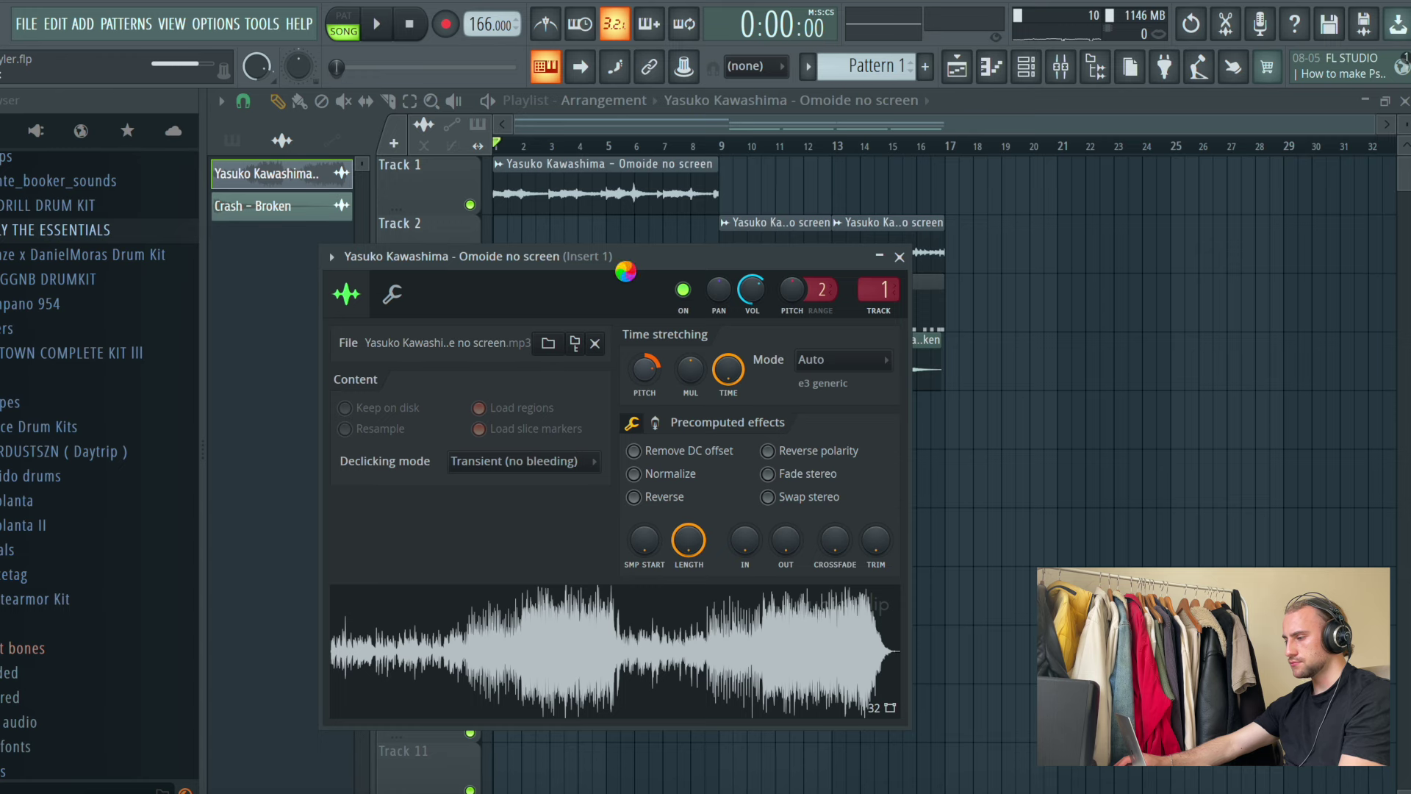
{"action": "key", "text": "space"}
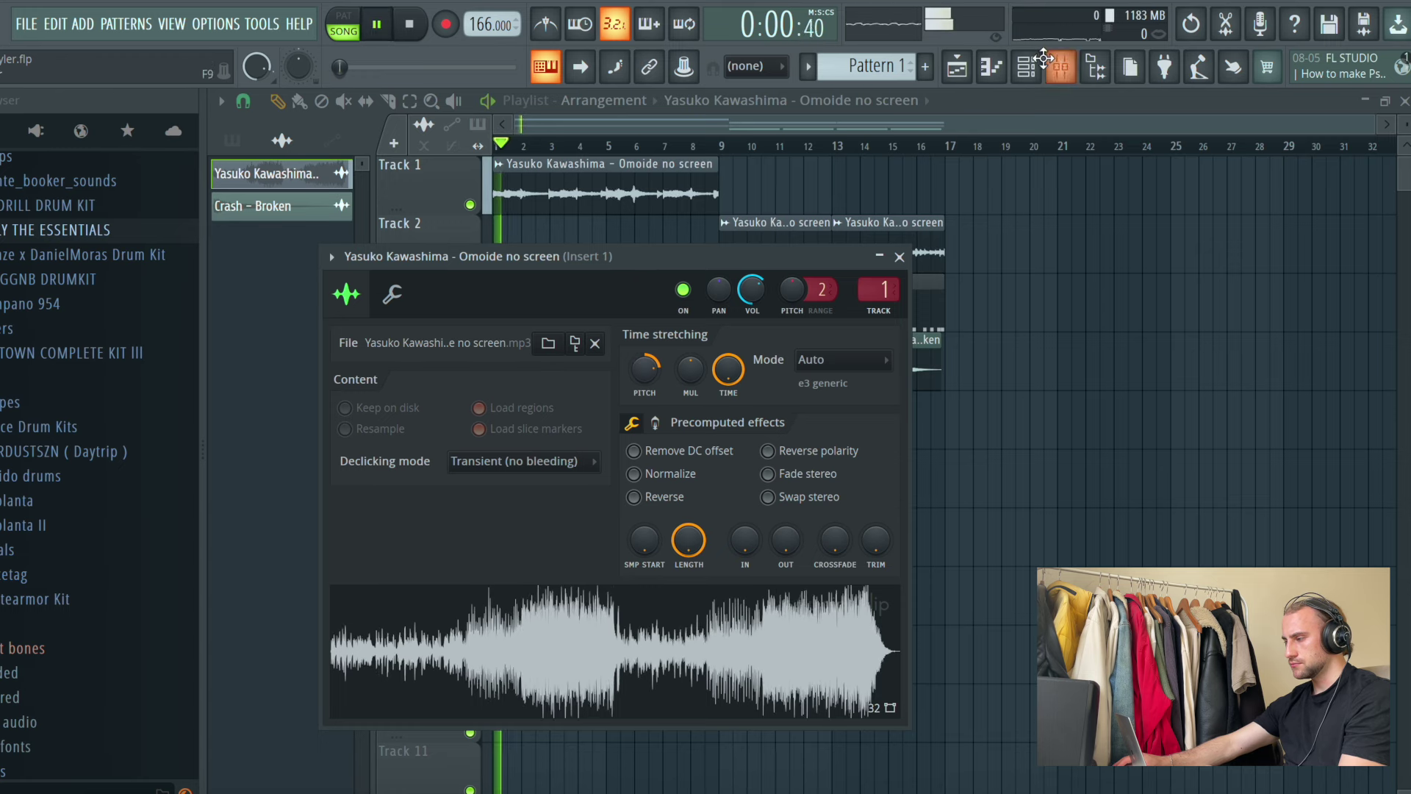
{"action": "left_click", "coordinate": [1031, 72]}
{"action": "left_click", "coordinate": [884, 63]}
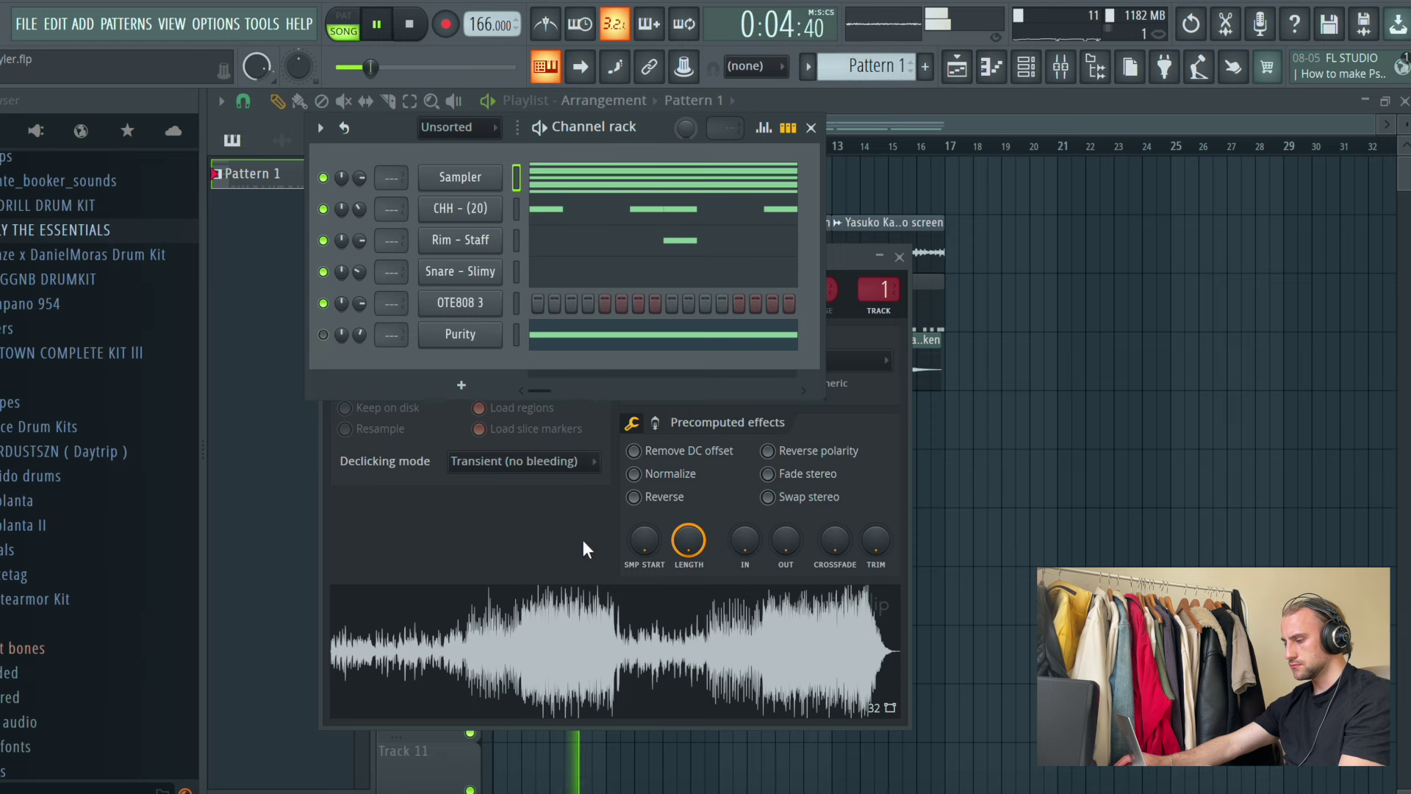
{"action": "left_click", "coordinate": [396, 790]}
{"action": "left_click", "coordinate": [948, 397]}
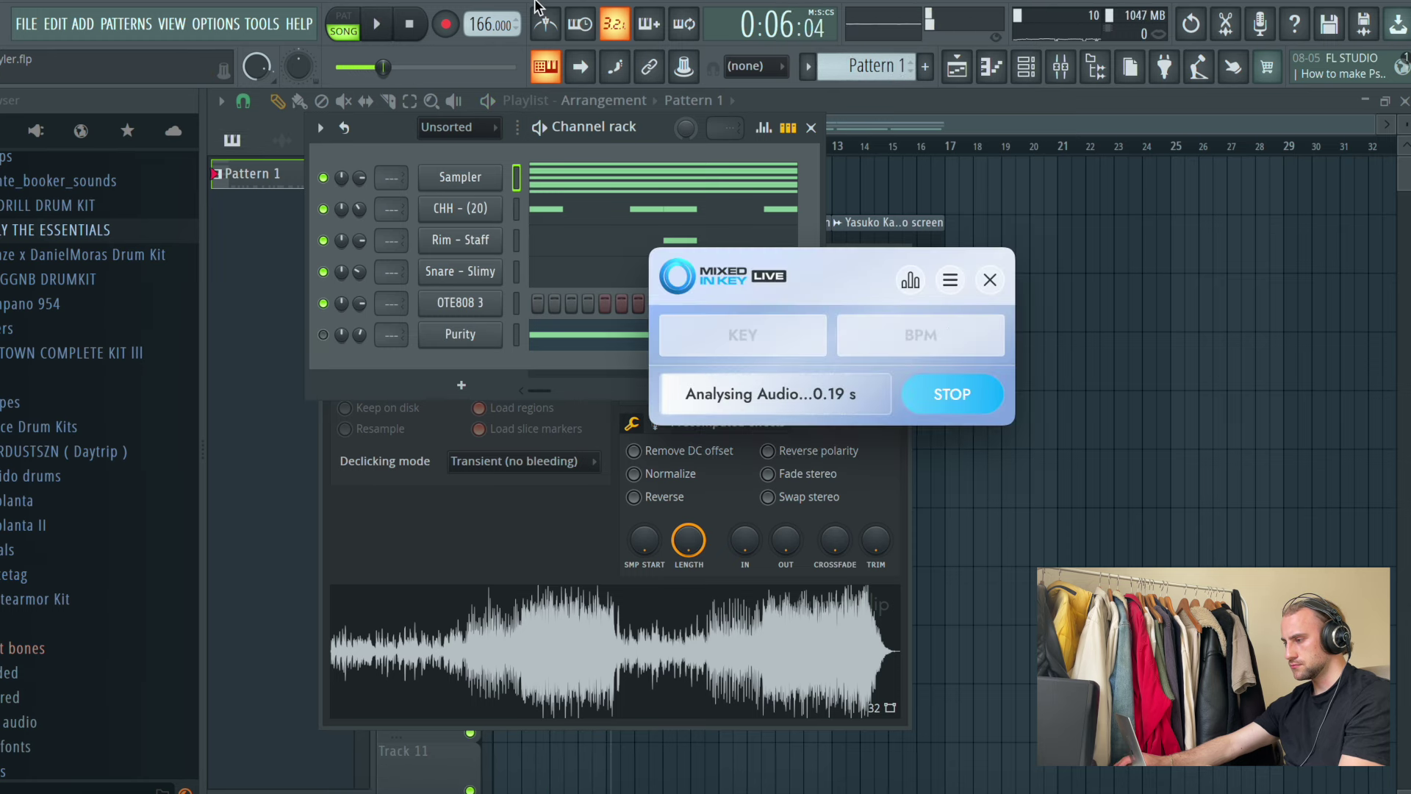
{"action": "key", "text": "space"}
Step: Shift the Sampler channel's reference scale up one semitone to start on C#5, and stop and close Mixed In Key Live
{"action": "left_click", "coordinate": [573, 178]}
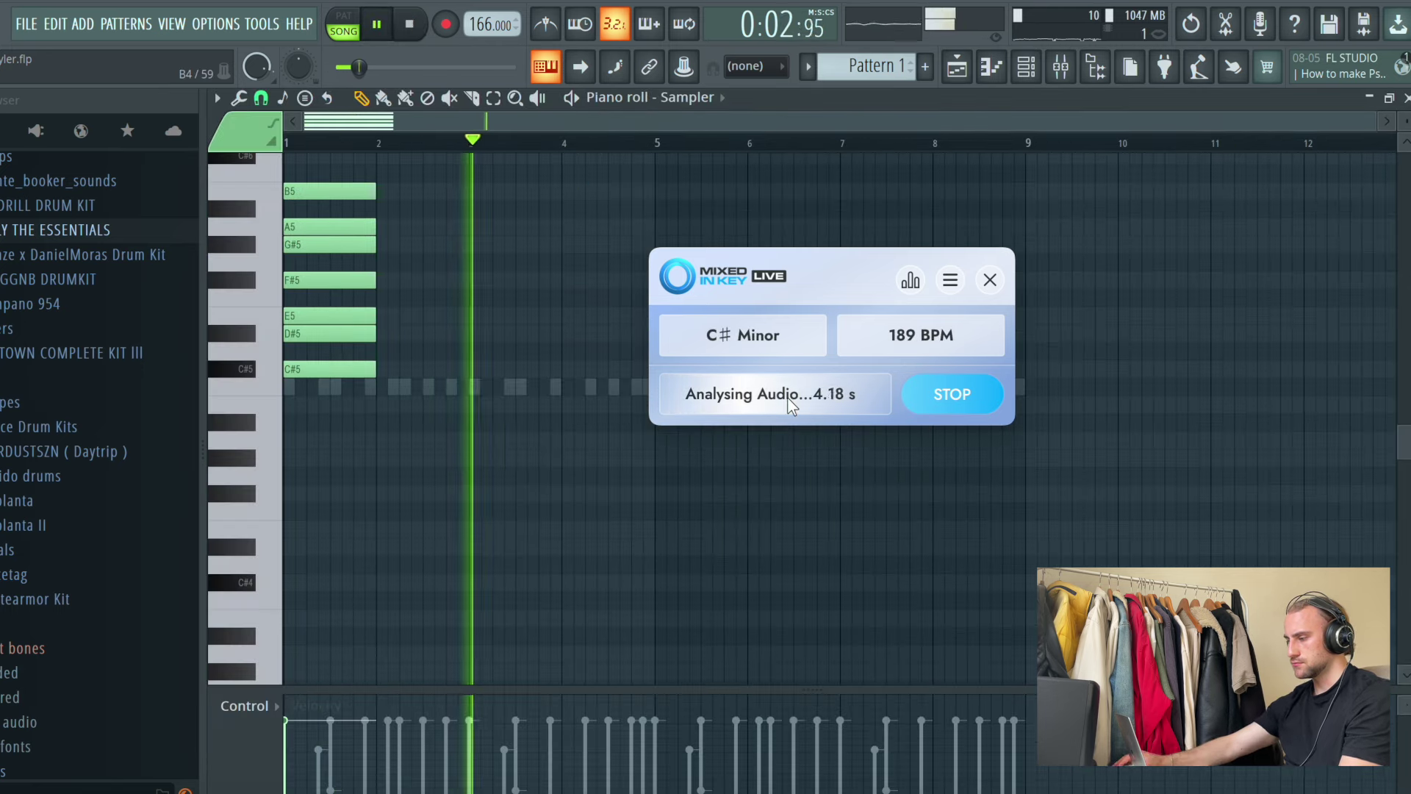
{"action": "left_click", "coordinate": [968, 401]}
{"action": "left_click", "coordinate": [989, 280]}
{"action": "key", "text": "space"}
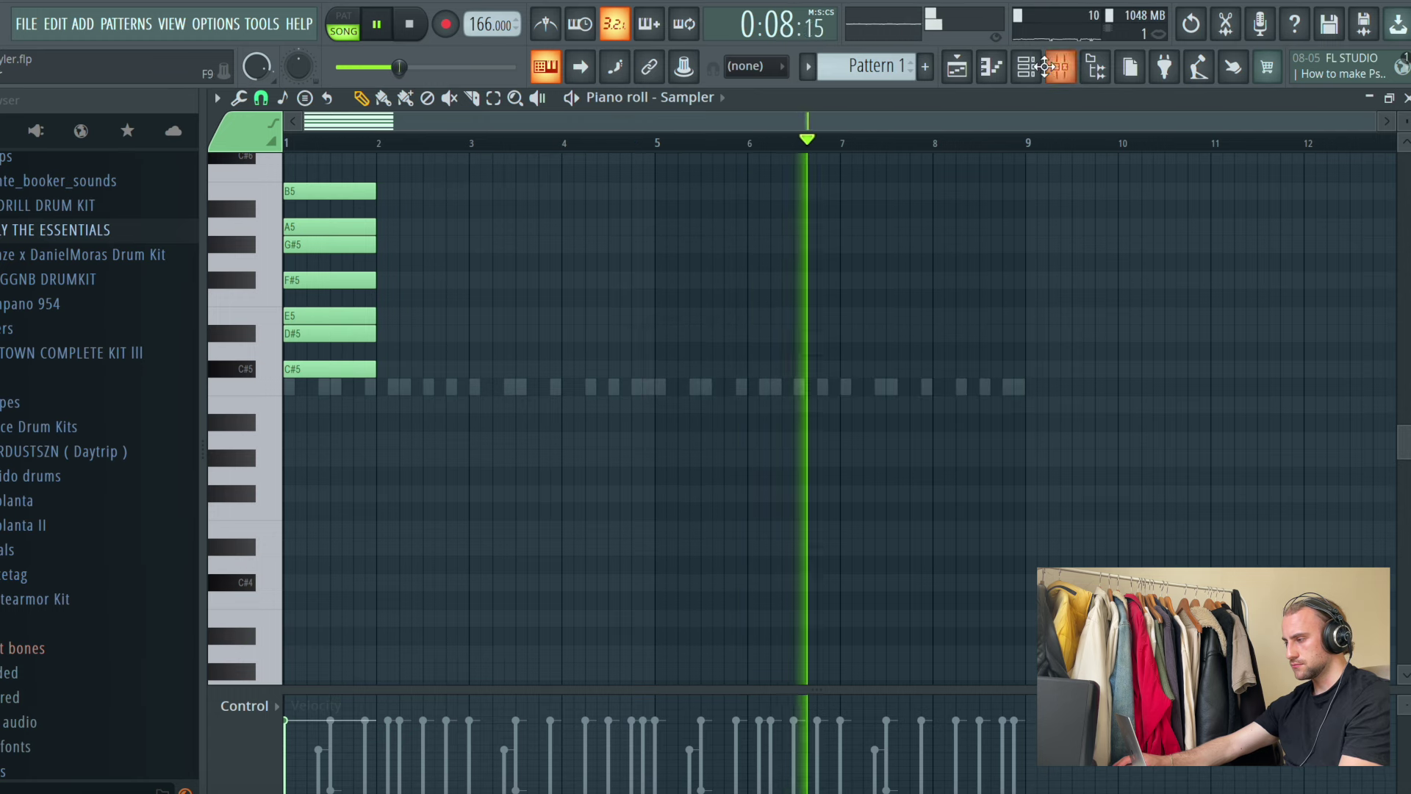
Step: Unmute the Purity channel and play its bar 1 note against the vocal sample
{"action": "key", "text": "F6"}
{"action": "left_click", "coordinate": [584, 342]}
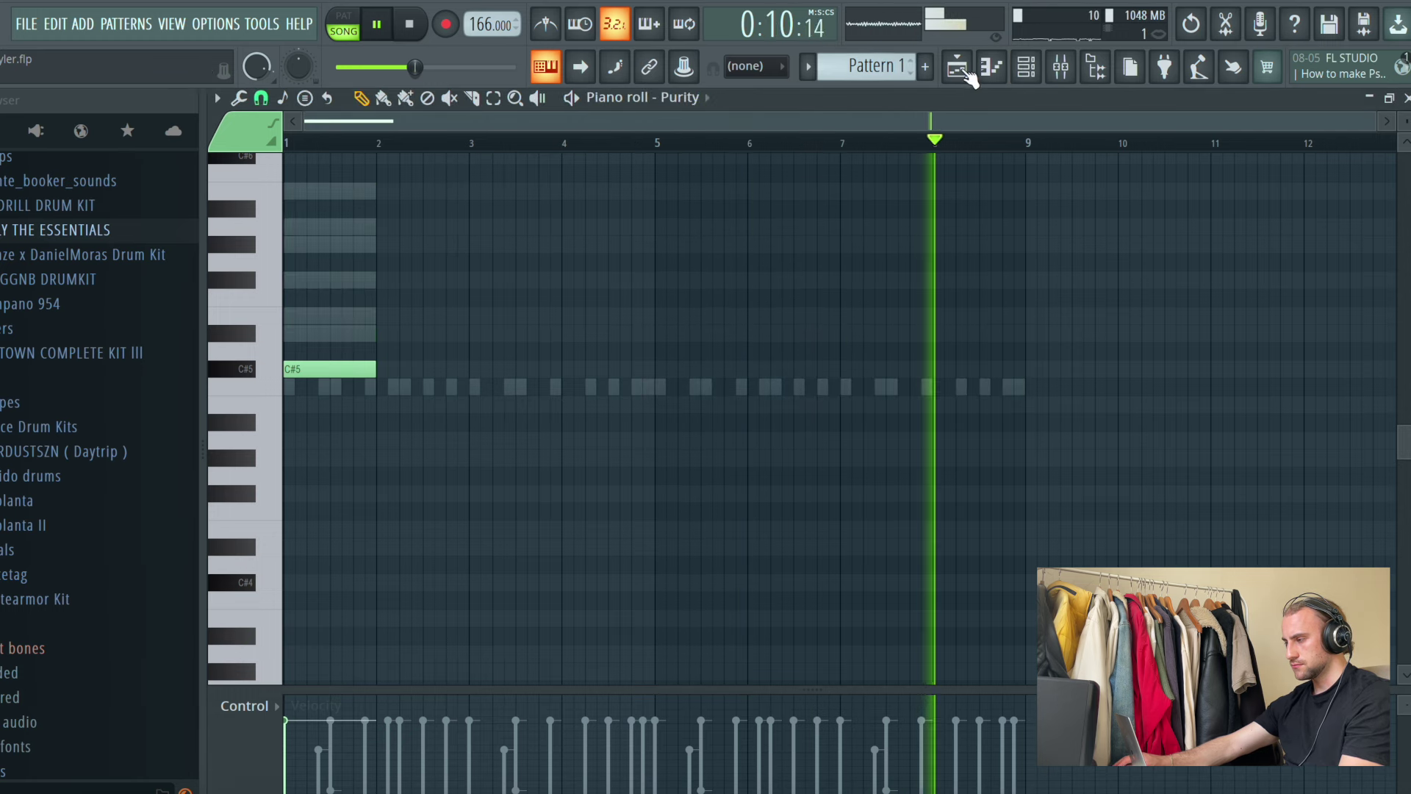
{"action": "key", "text": "F6"}
{"action": "key", "text": "space"}
{"action": "key", "text": "space"}
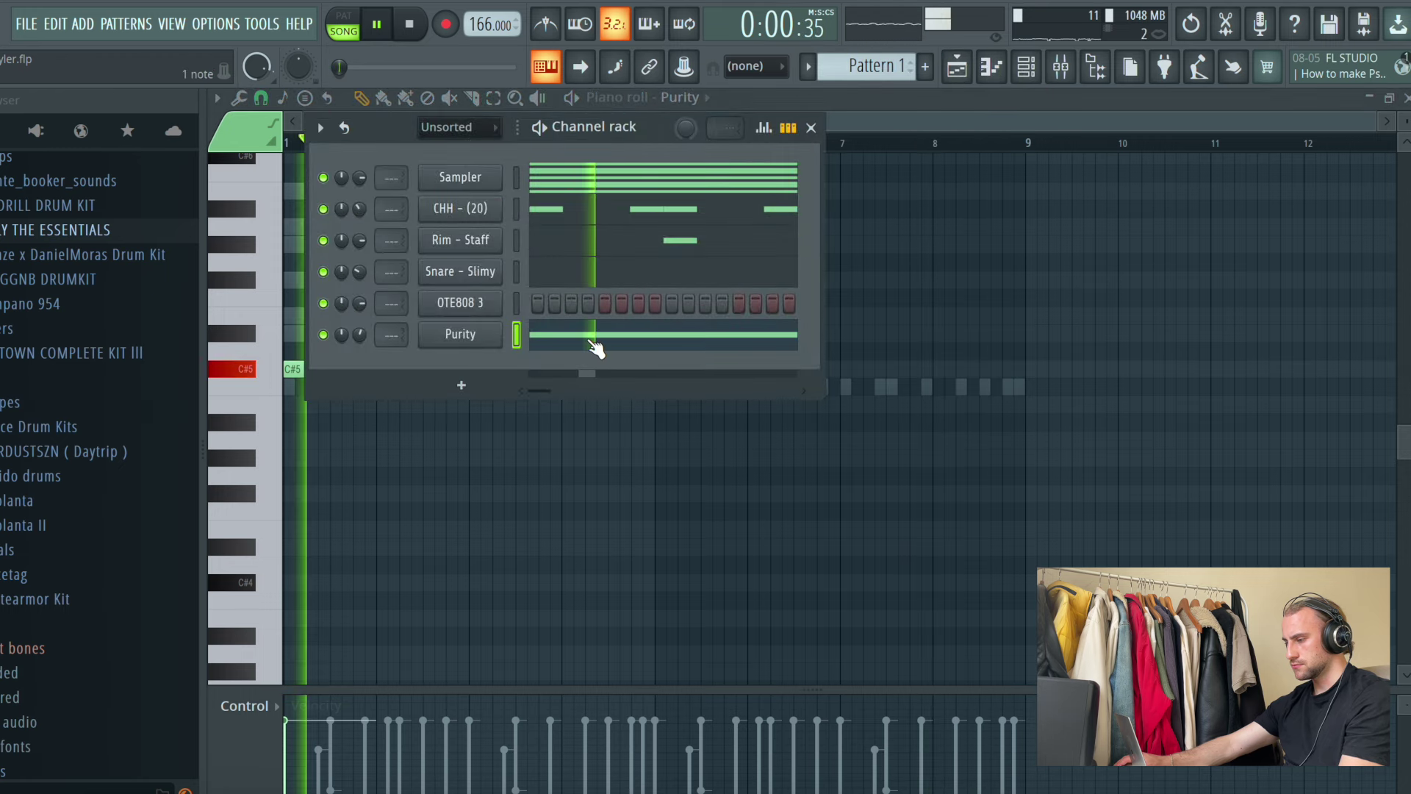
{"action": "key", "text": "F6"}
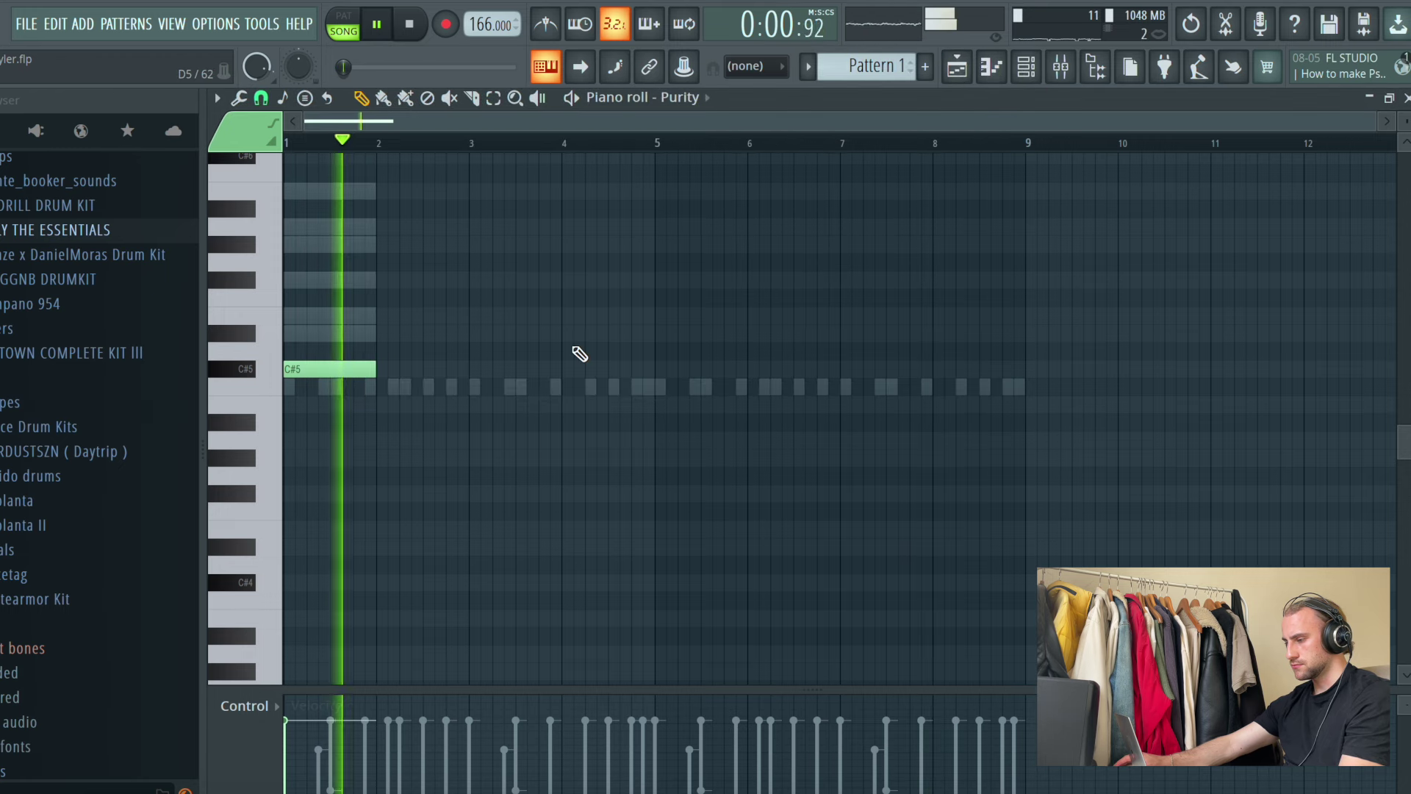
Step: Add one-bar C#5 Purity notes in bars 3, 5 and 7 while playing them against the sample
{"action": "left_click", "coordinate": [475, 371]}
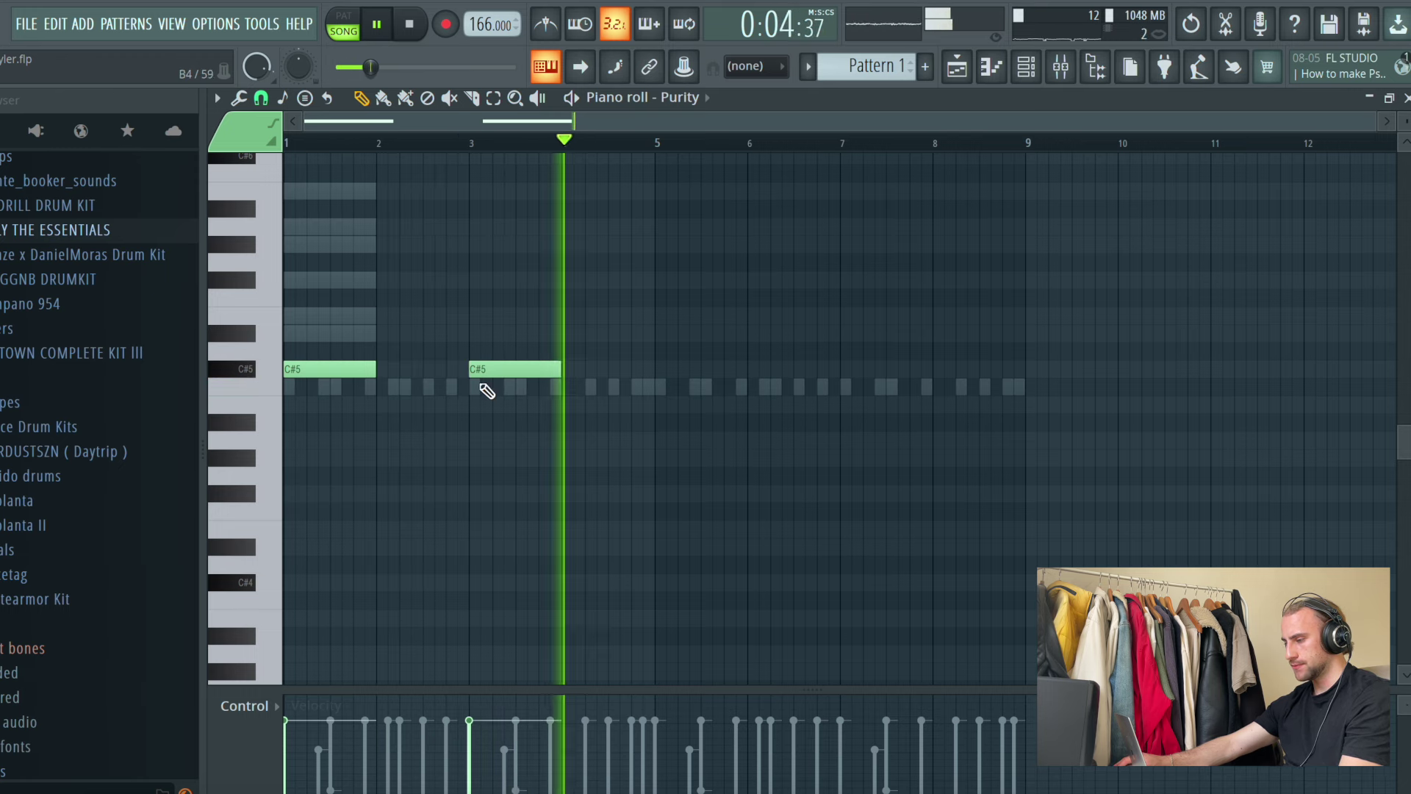
{"action": "key", "text": "space"}
{"action": "key", "text": "space"}
{"action": "left_click", "coordinate": [607, 143]}
{"action": "key", "text": "space"}
{"action": "key", "text": "space"}
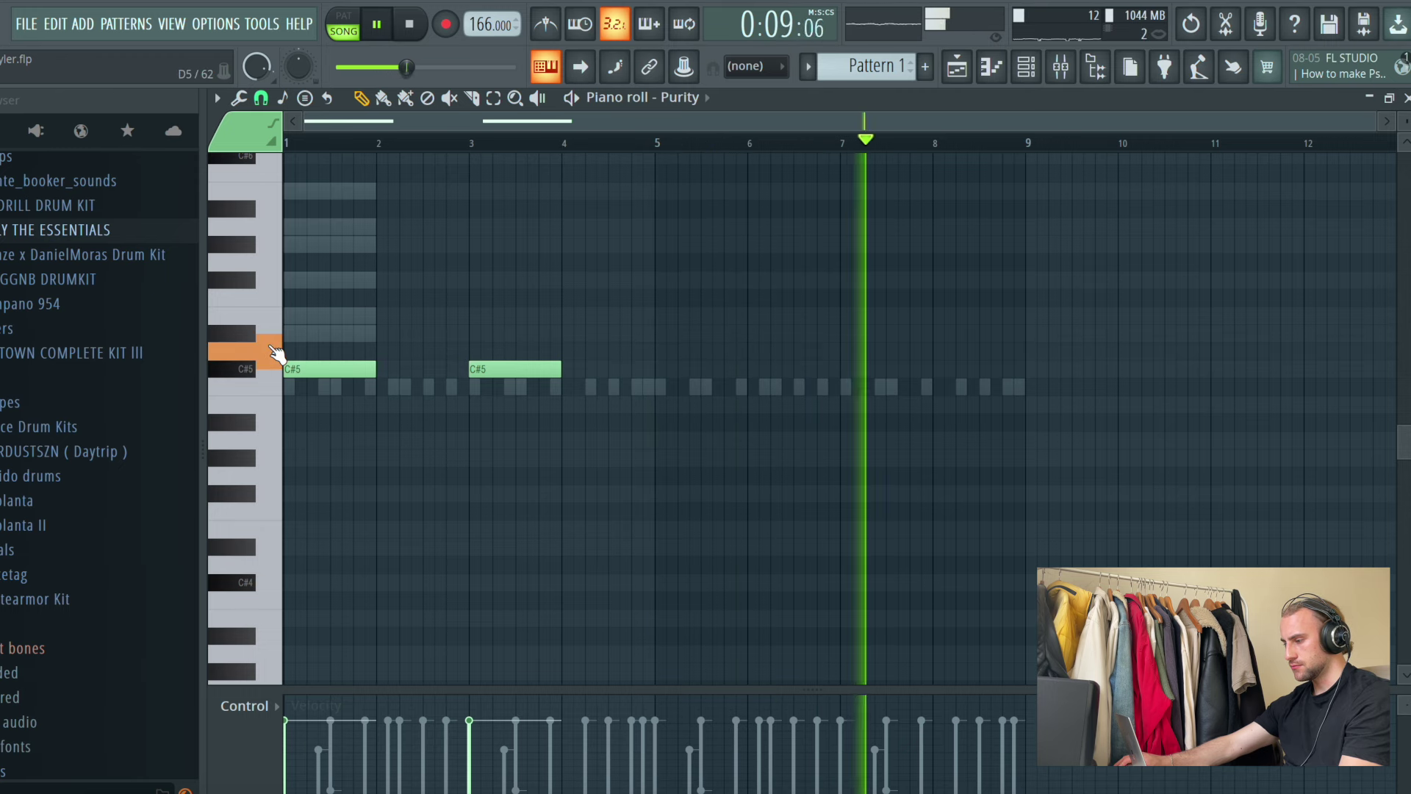
{"action": "left_click", "coordinate": [683, 370]}
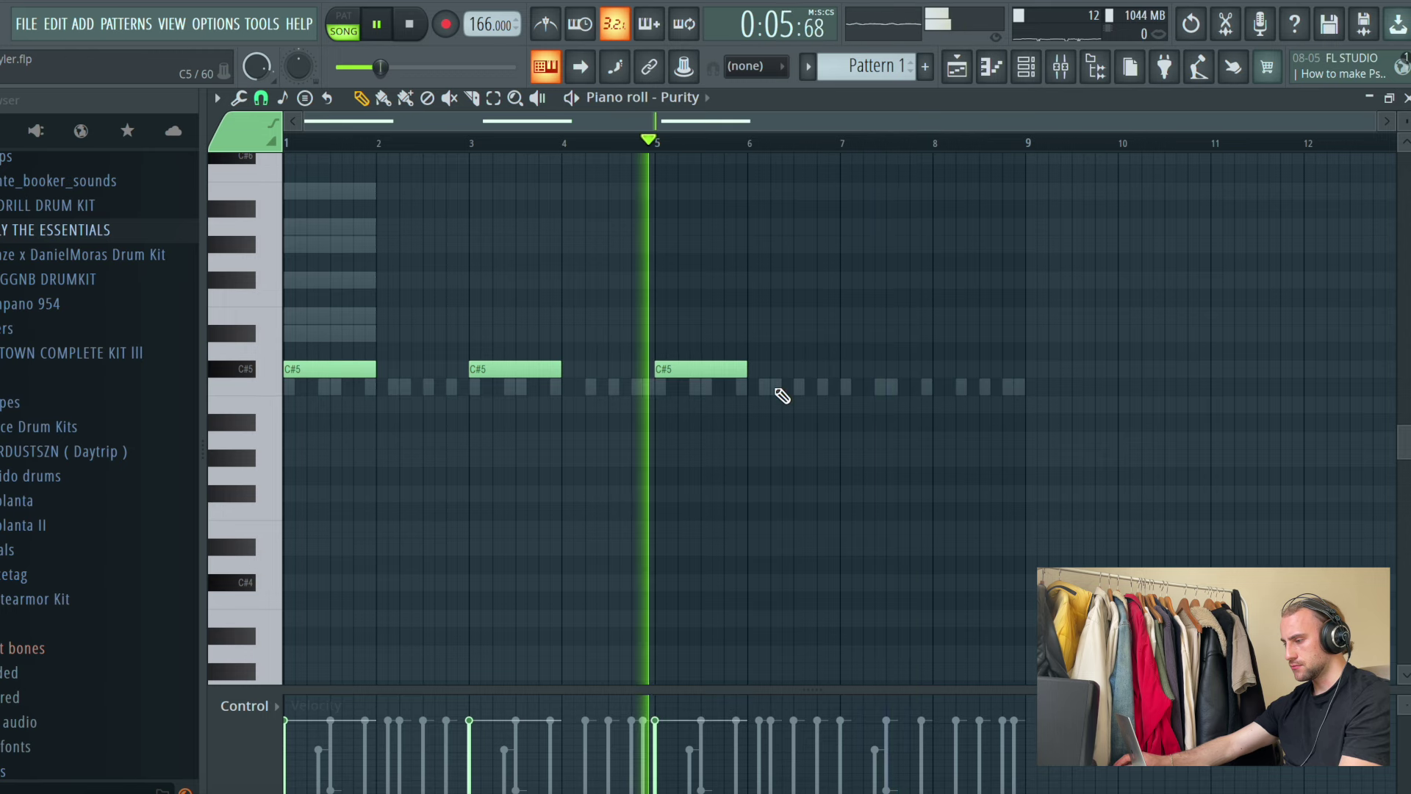
{"action": "left_click", "coordinate": [848, 371]}
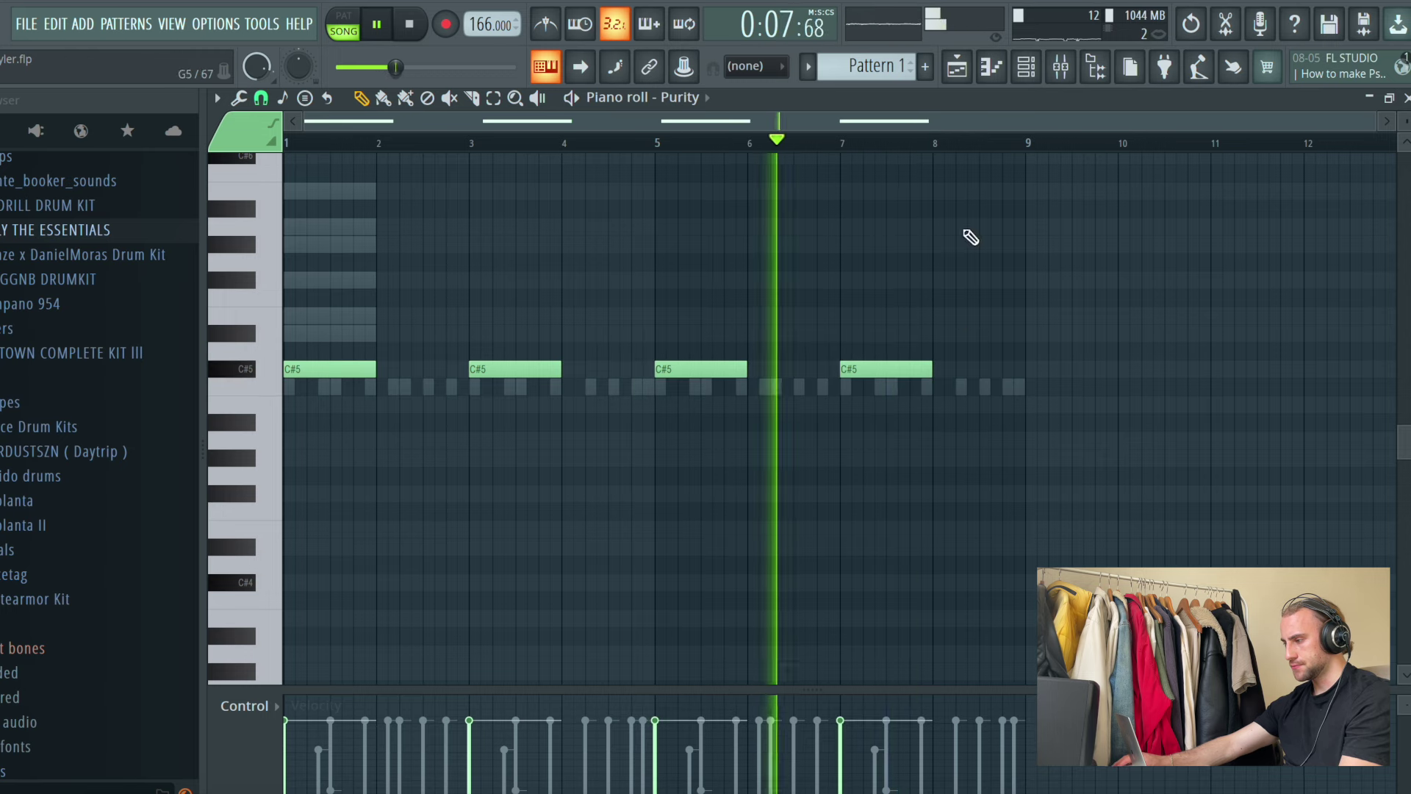
Step: Place a C#5 note at the start of bar 1 in the OTE808 3 piano roll and shorten it to about an eighth of a bar
{"action": "left_click", "coordinate": [991, 67]}
{"action": "left_click", "coordinate": [1026, 67]}
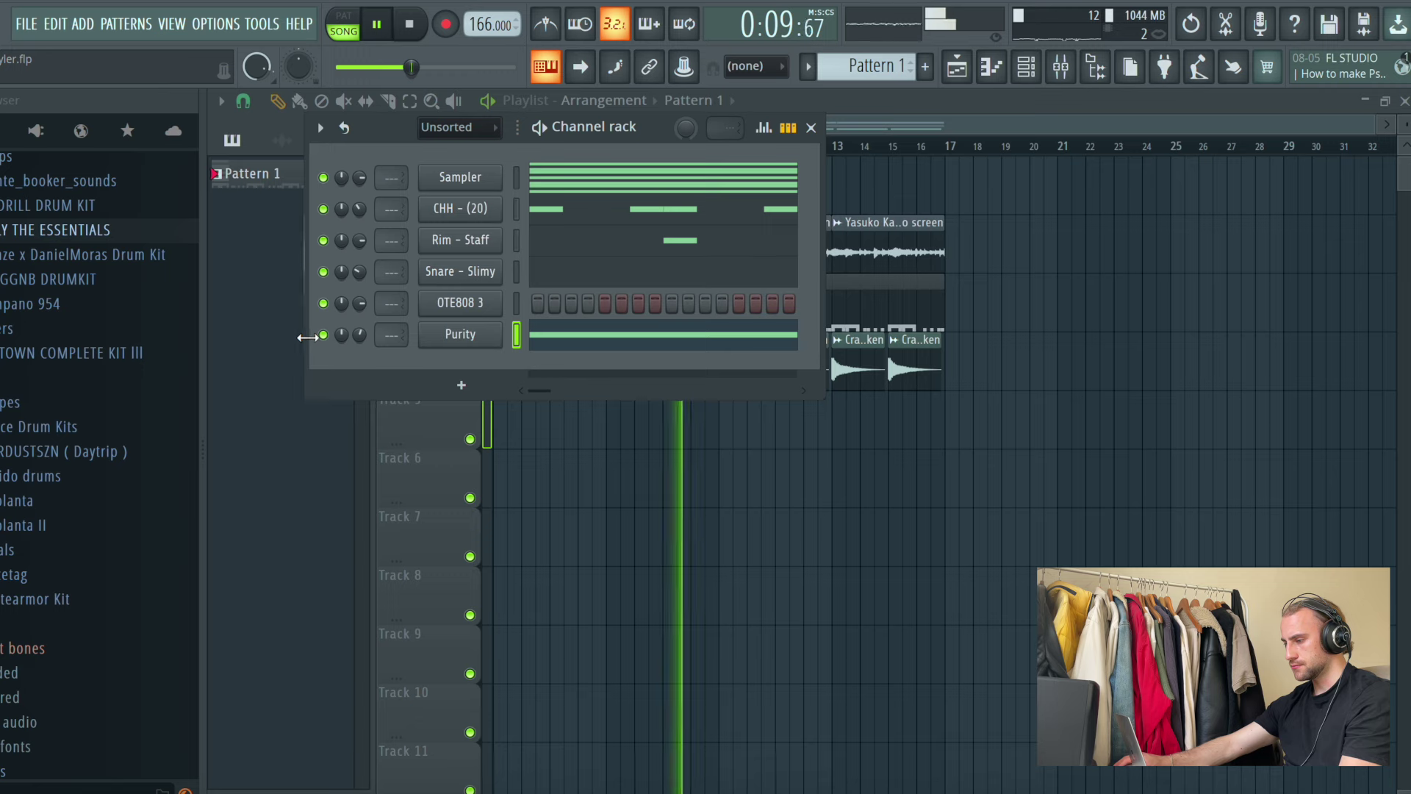
{"action": "left_click", "coordinate": [452, 307]}
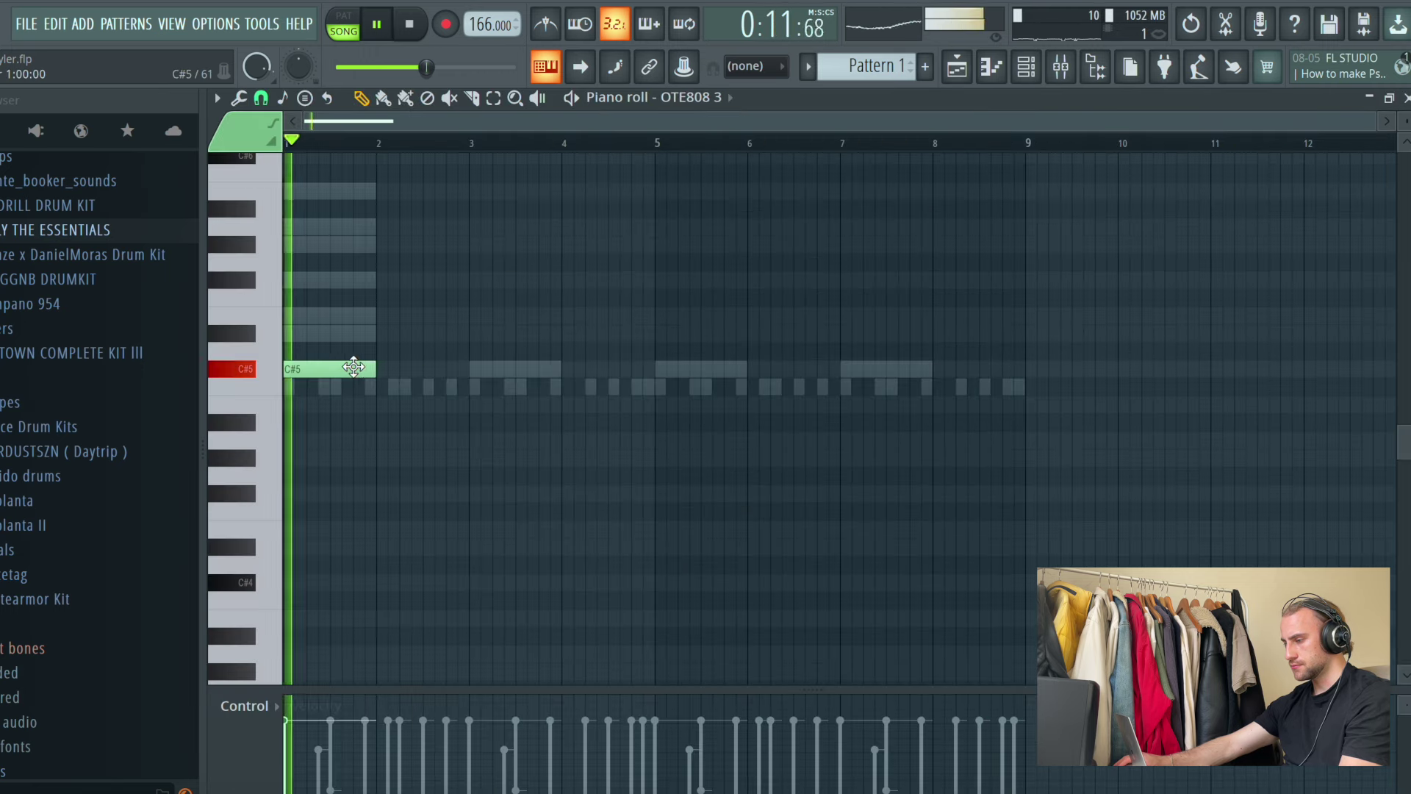
{"action": "left_click_drag", "start_coordinate": [375, 369], "coordinate": [294, 369]}
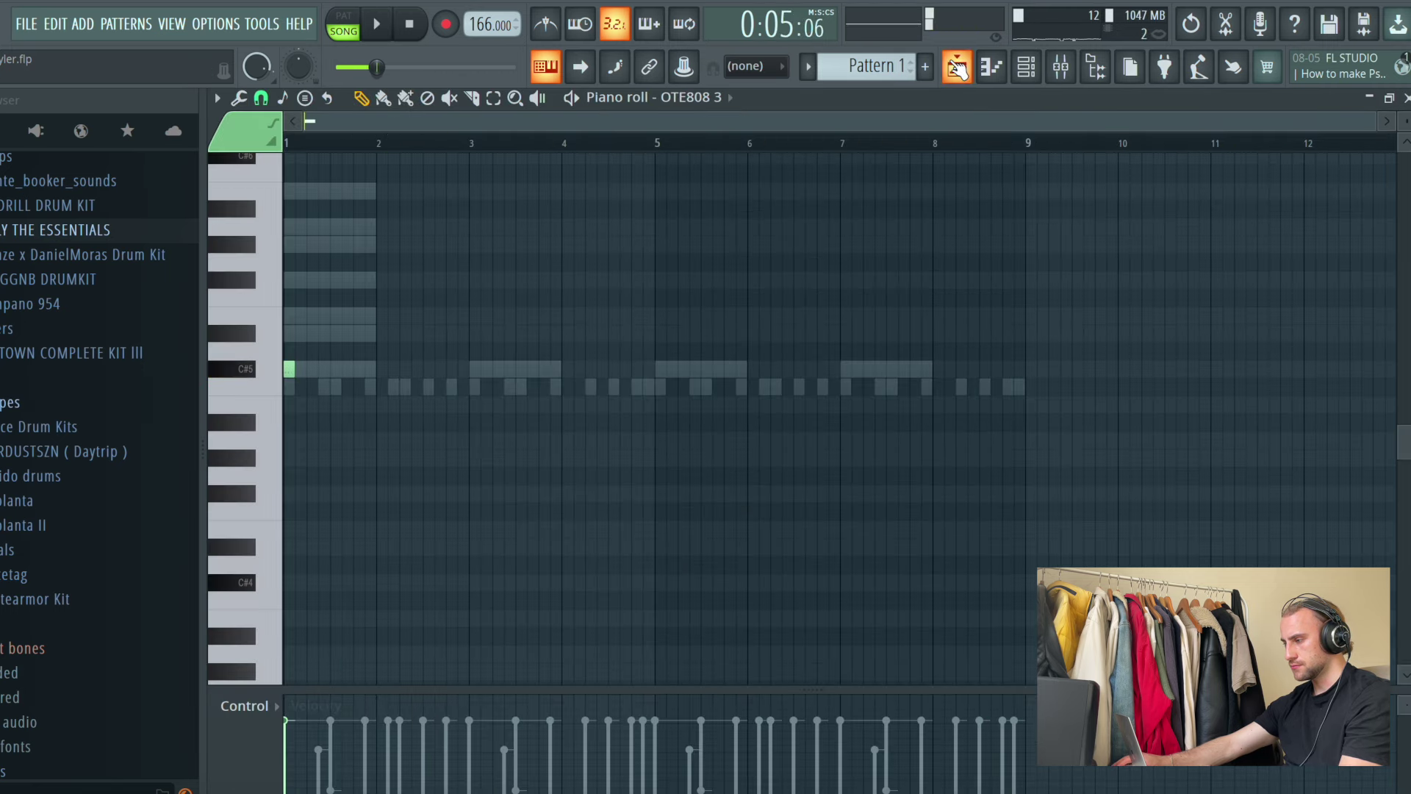
Step: Mute the OTE808 3 channel and move the Purity notes from Pattern 1 into Pattern 2
{"action": "left_click", "coordinate": [1028, 66]}
{"action": "left_click", "coordinate": [1039, 63]}
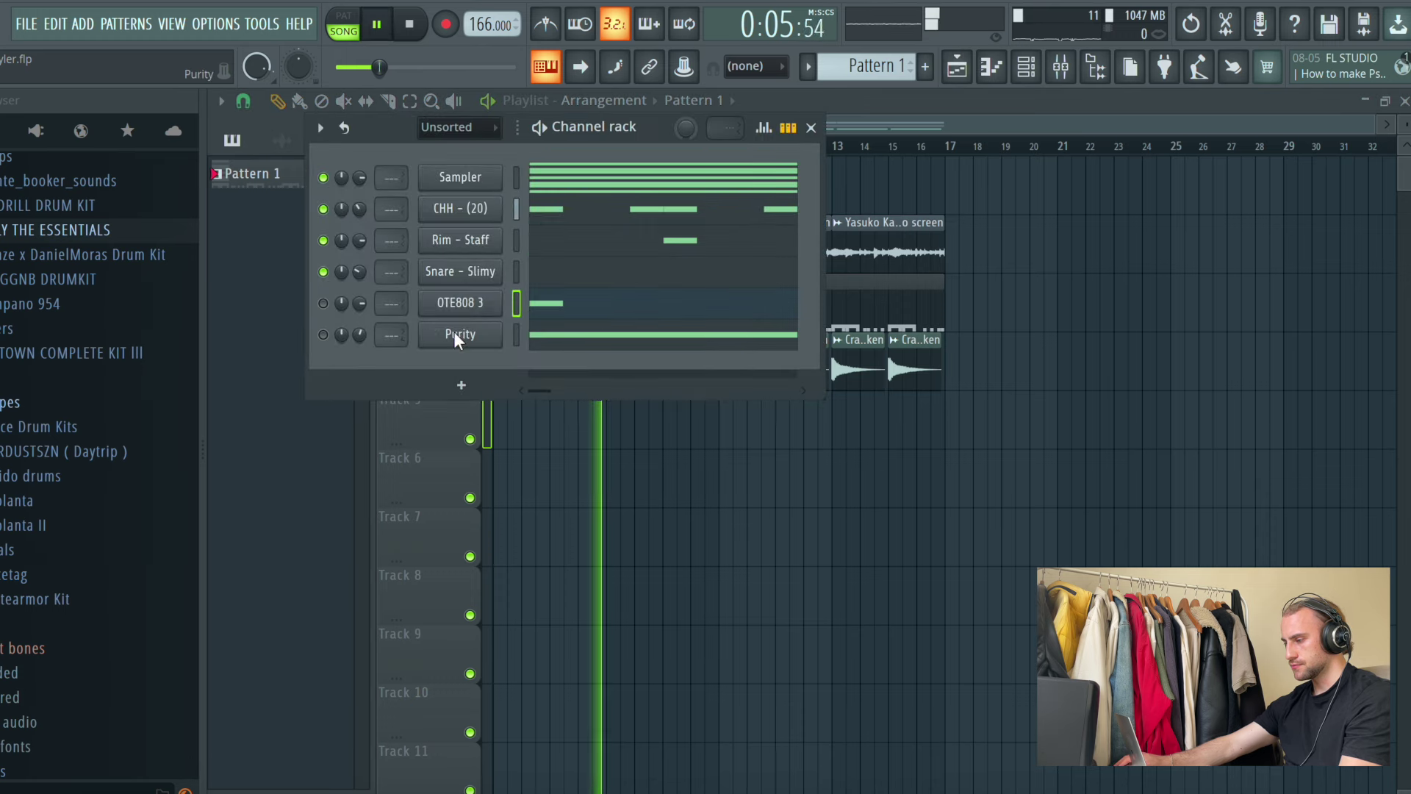
{"action": "right_click", "coordinate": [448, 333]}
{"action": "left_click", "coordinate": [664, 303]}
{"action": "scroll", "coordinate": [864, 58], "scroll_direction": "up", "scroll_amount": 1}
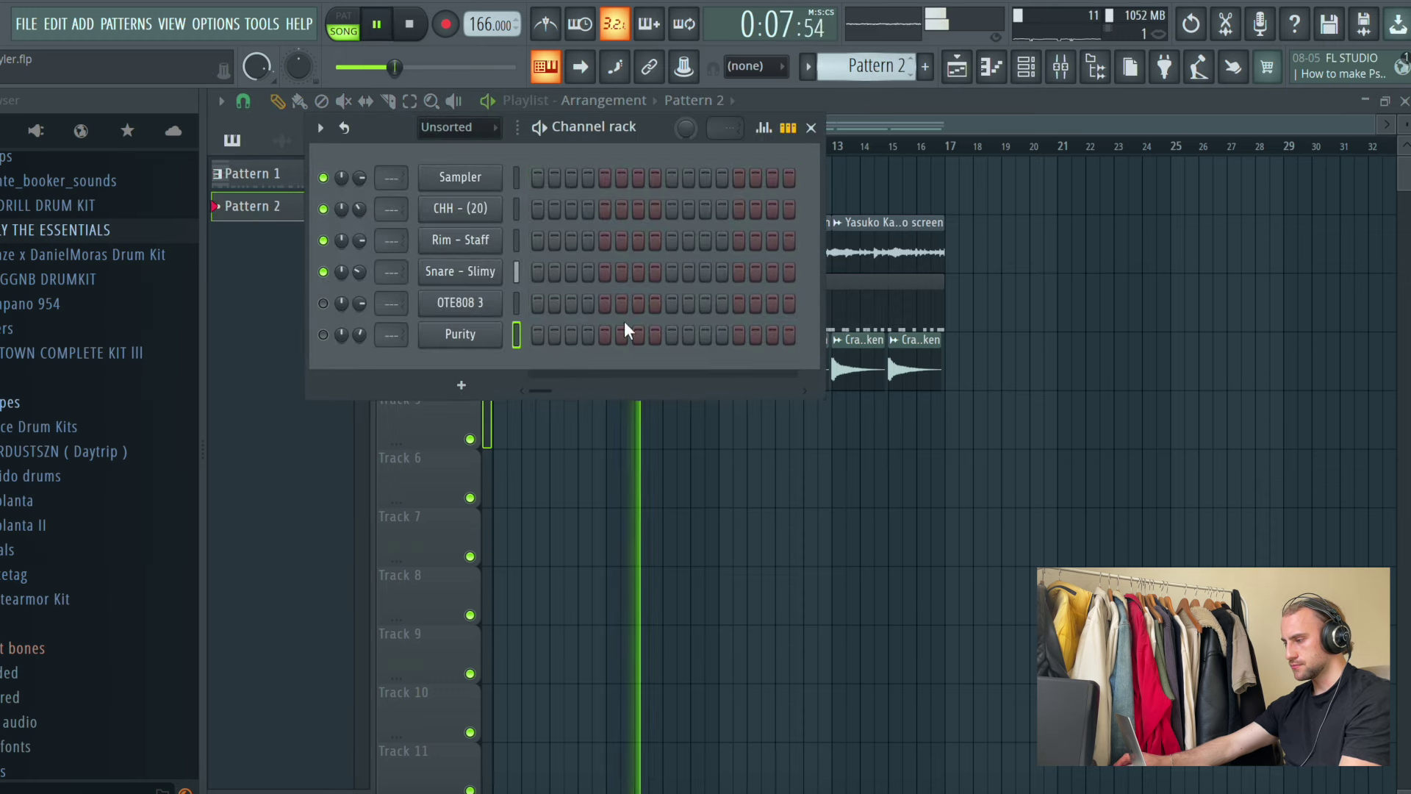
{"action": "right_click", "coordinate": [463, 336]}
{"action": "left_click", "coordinate": [720, 371]}
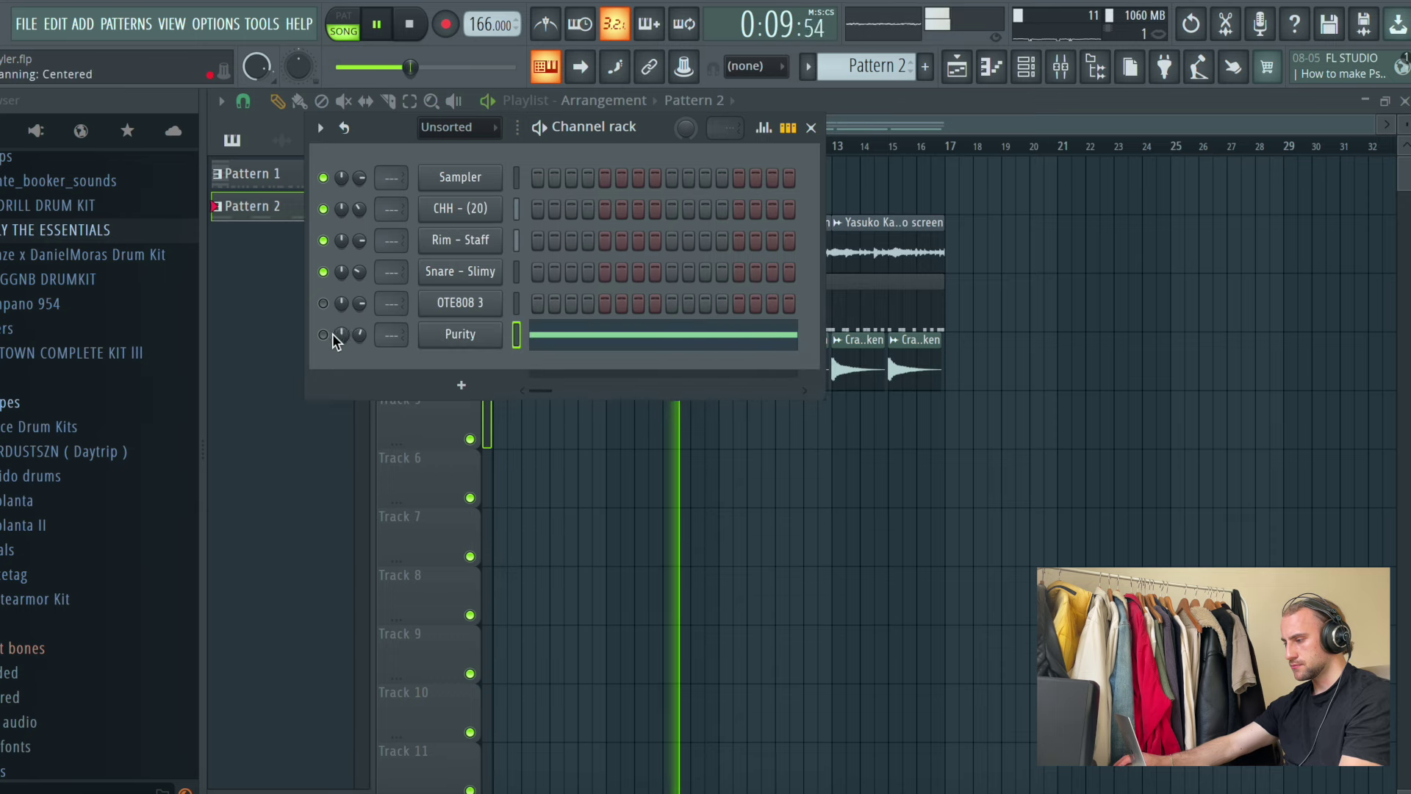
Step: Place a Pattern 2 clip on Track 5 from bar 1 and extend it to the end of bar 16
{"action": "key", "text": "F6"}
{"action": "left_click", "coordinate": [507, 423]}
{"action": "left_click_drag", "start_coordinate": [596, 422], "coordinate": [944, 430]}
Step: Copy the Sampler channel's reference scale notes from Pattern 1 into Pattern 2
{"action": "left_click", "coordinate": [1035, 80]}
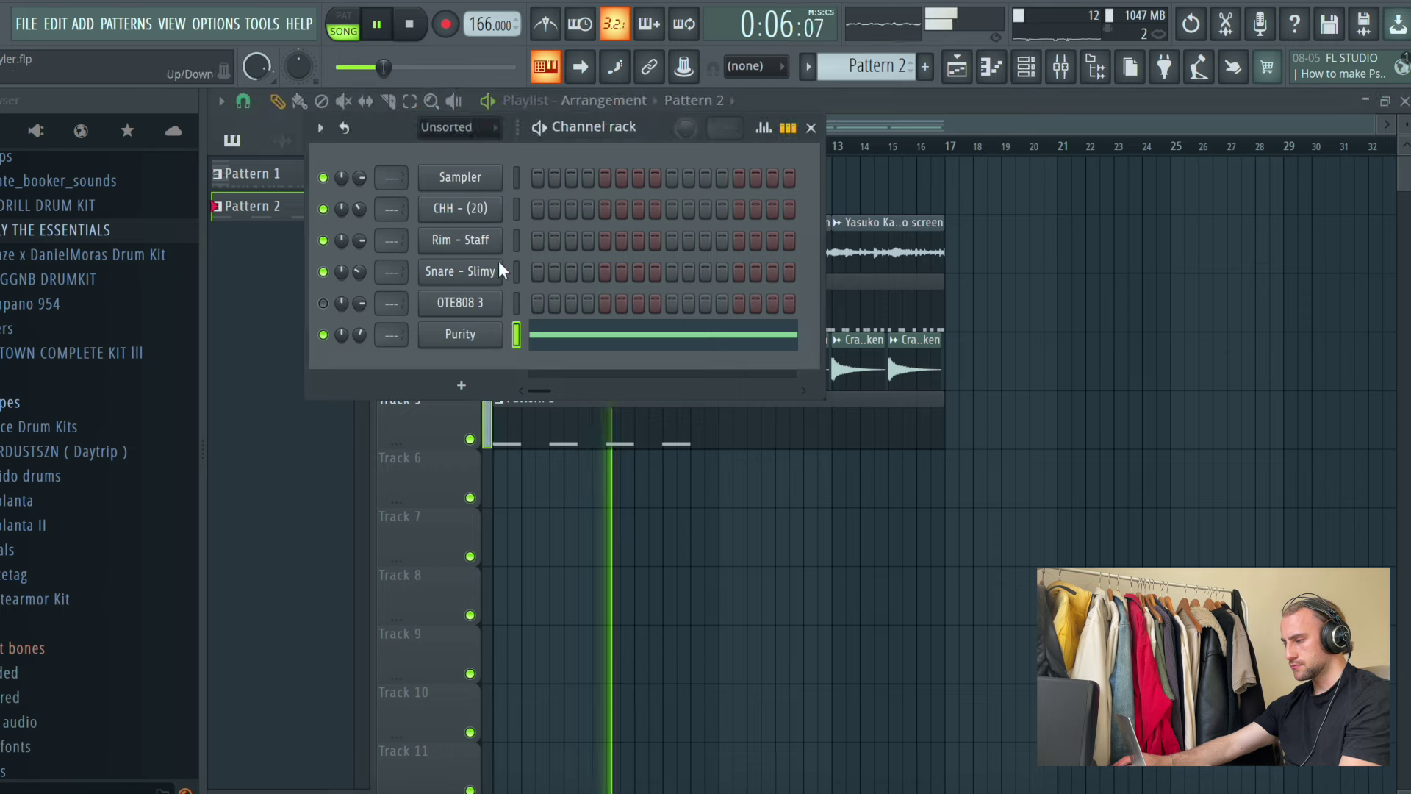
{"action": "left_click", "coordinate": [281, 173]}
{"action": "right_click", "coordinate": [488, 178]}
{"action": "left_click", "coordinate": [748, 188]}
{"action": "left_click", "coordinate": [281, 205]}
{"action": "right_click", "coordinate": [460, 177]}
{"action": "left_click", "coordinate": [744, 219]}
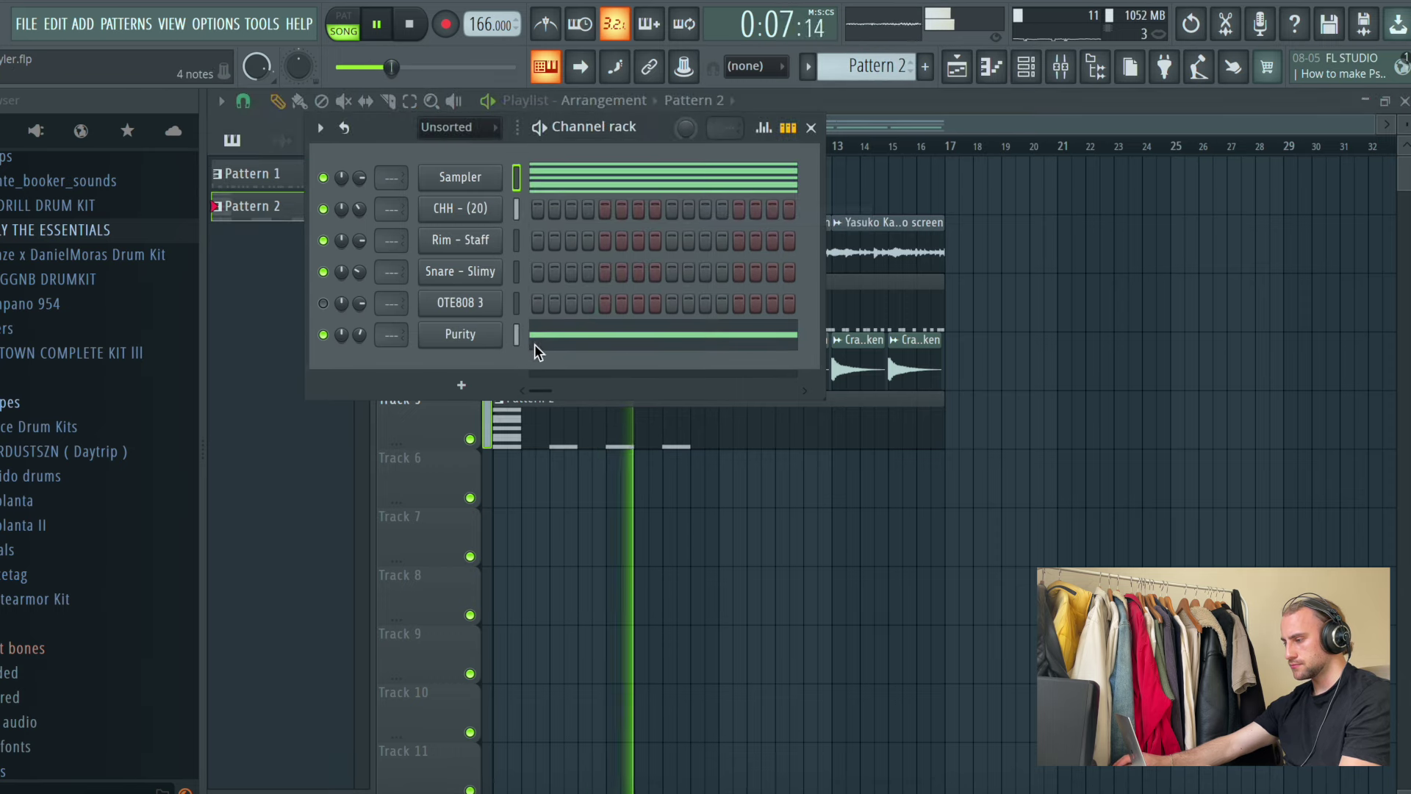
Step: Add a one-bar C#5 Purity note in bar 9 of Pattern 2 and delete the stray short note in bar 11
{"action": "left_click", "coordinate": [536, 345]}
{"action": "scroll", "coordinate": [924, 146], "scroll_direction": "up", "scroll_amount": 1}
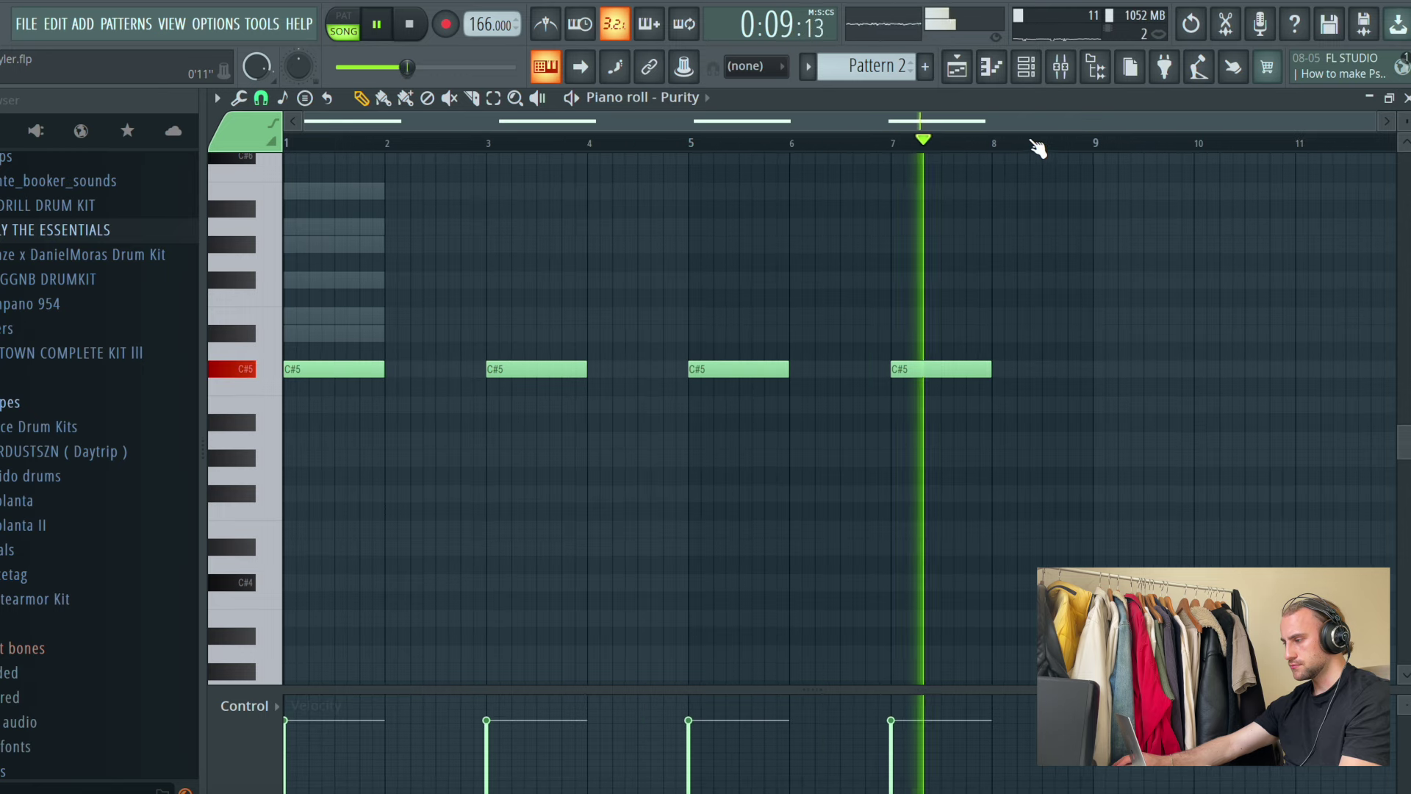
{"action": "left_click", "coordinate": [1199, 333]}
{"action": "left_click_drag", "start_coordinate": [1234, 362], "coordinate": [1294, 366]}
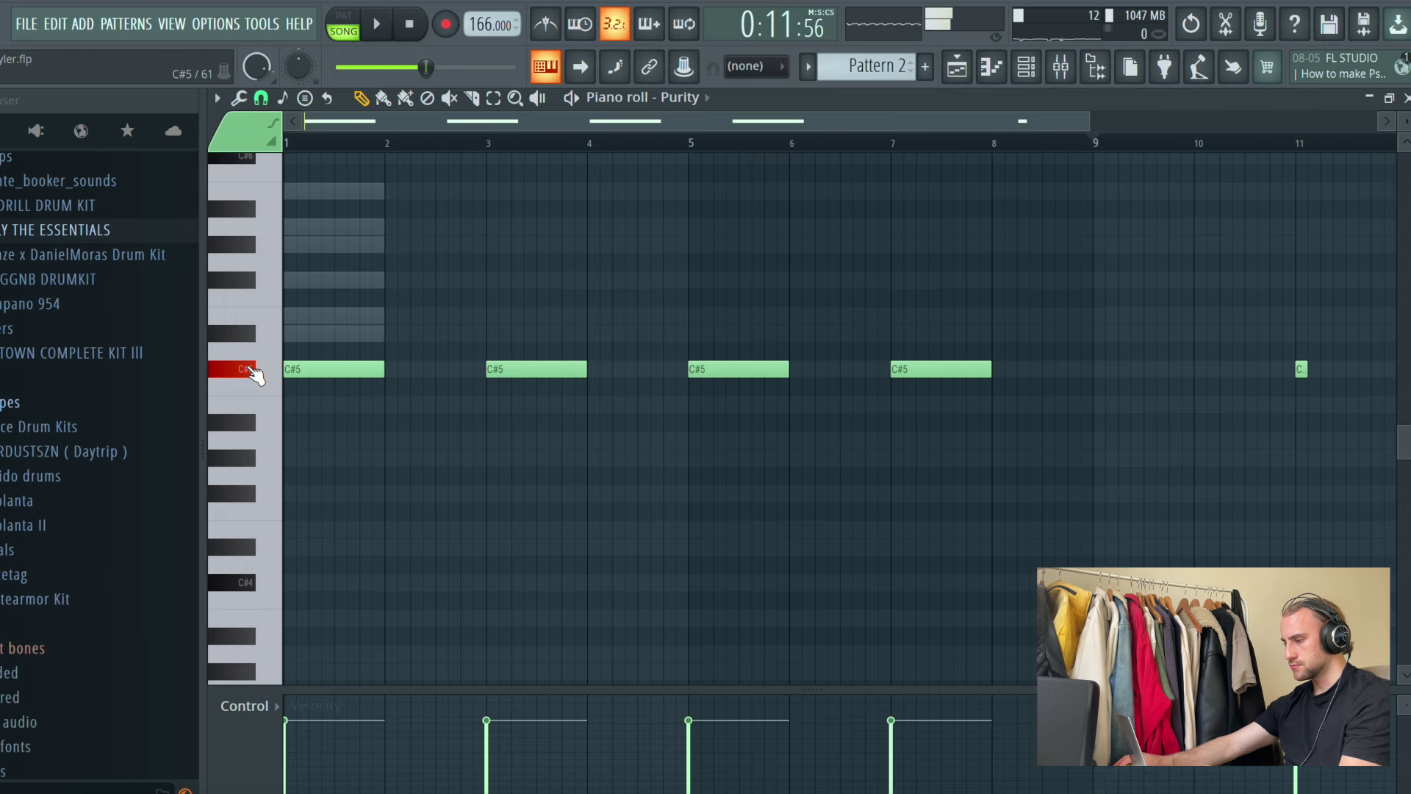
{"action": "left_click", "coordinate": [1096, 369]}
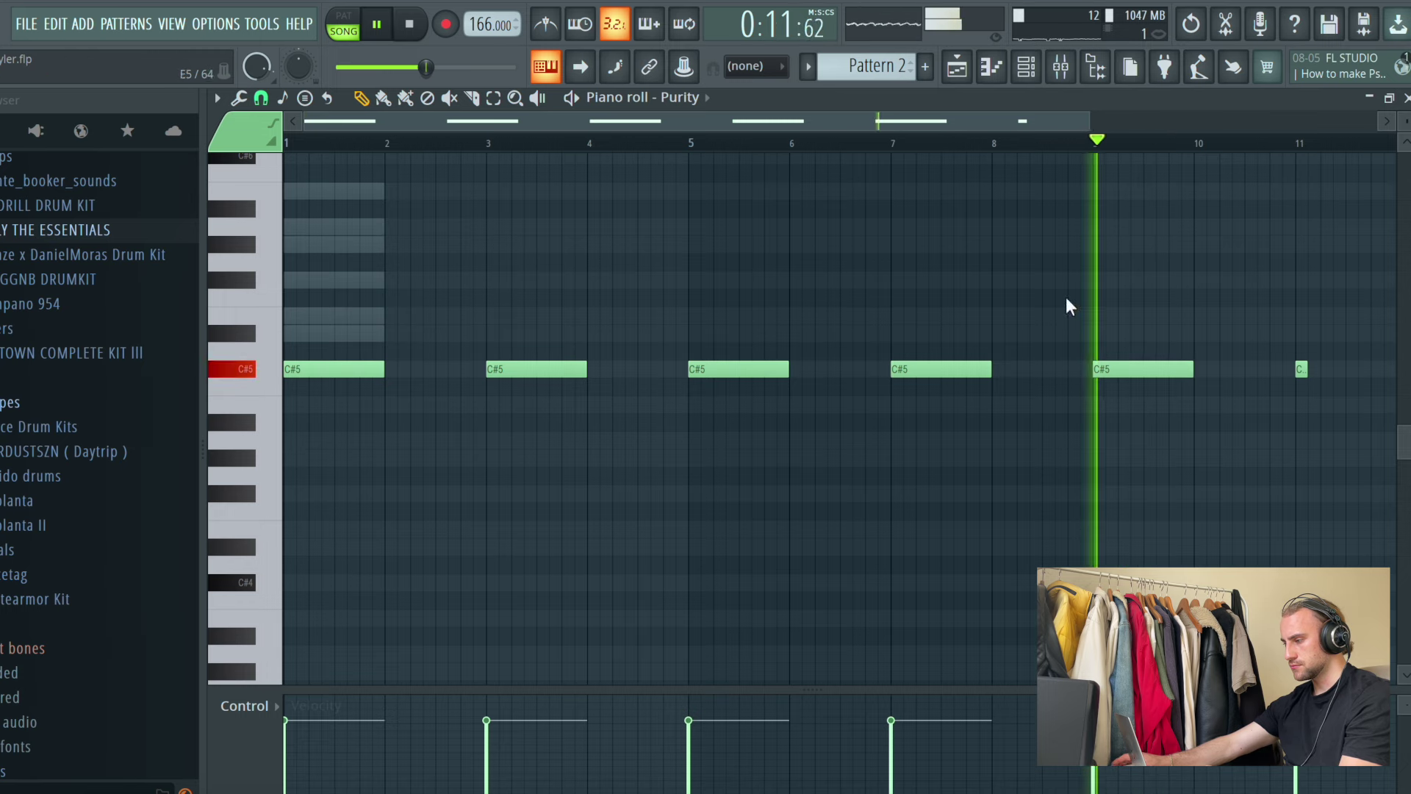
{"action": "scroll", "coordinate": [986, 145], "scroll_direction": "down", "scroll_amount": 2}
{"action": "right_click", "coordinate": [1021, 369]}
Step: Add one-bar Purity notes D#5 in bars 11 and 15 and C#5 in bar 13, deleting the misplaced C#5 note
{"action": "left_click", "coordinate": [1235, 369]}
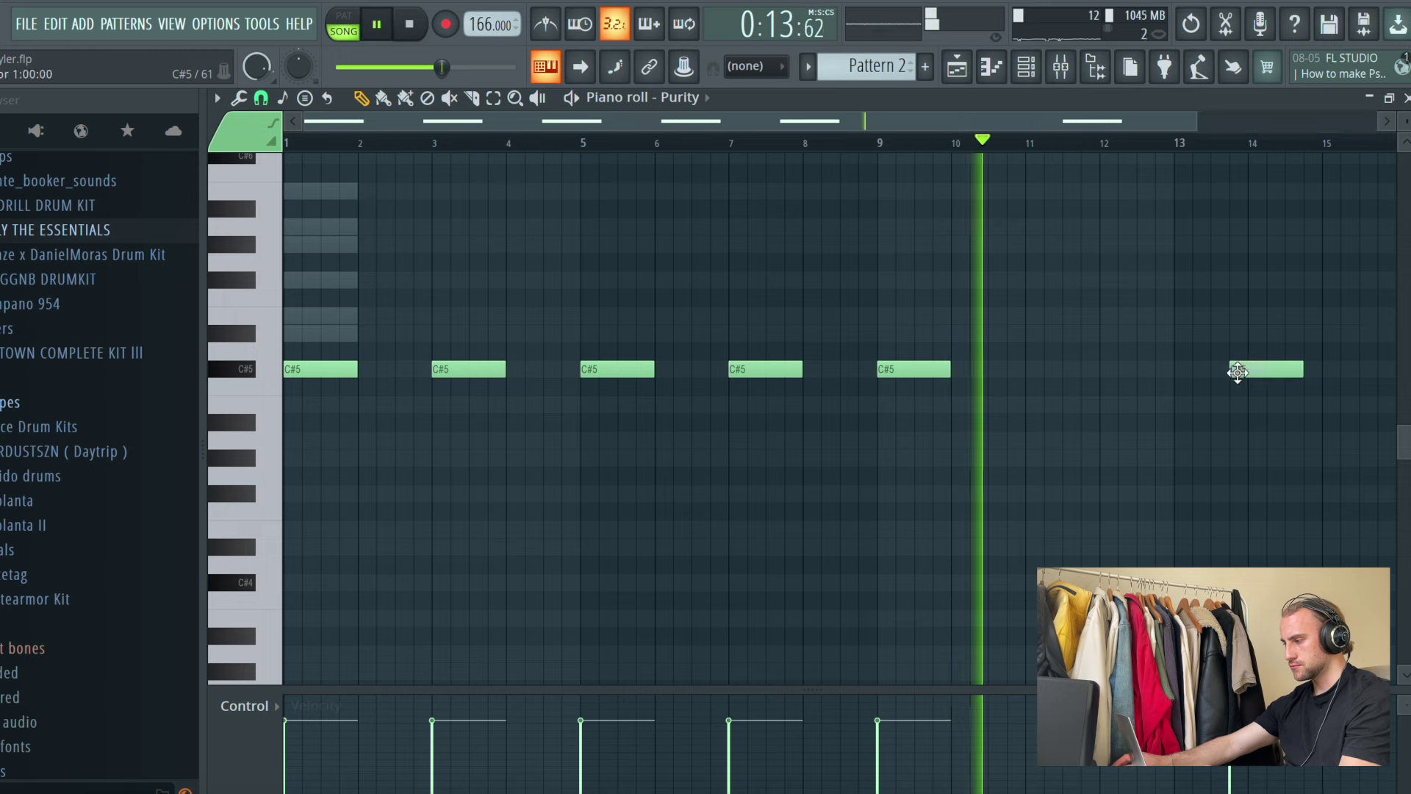
{"action": "left_click", "coordinate": [247, 336]}
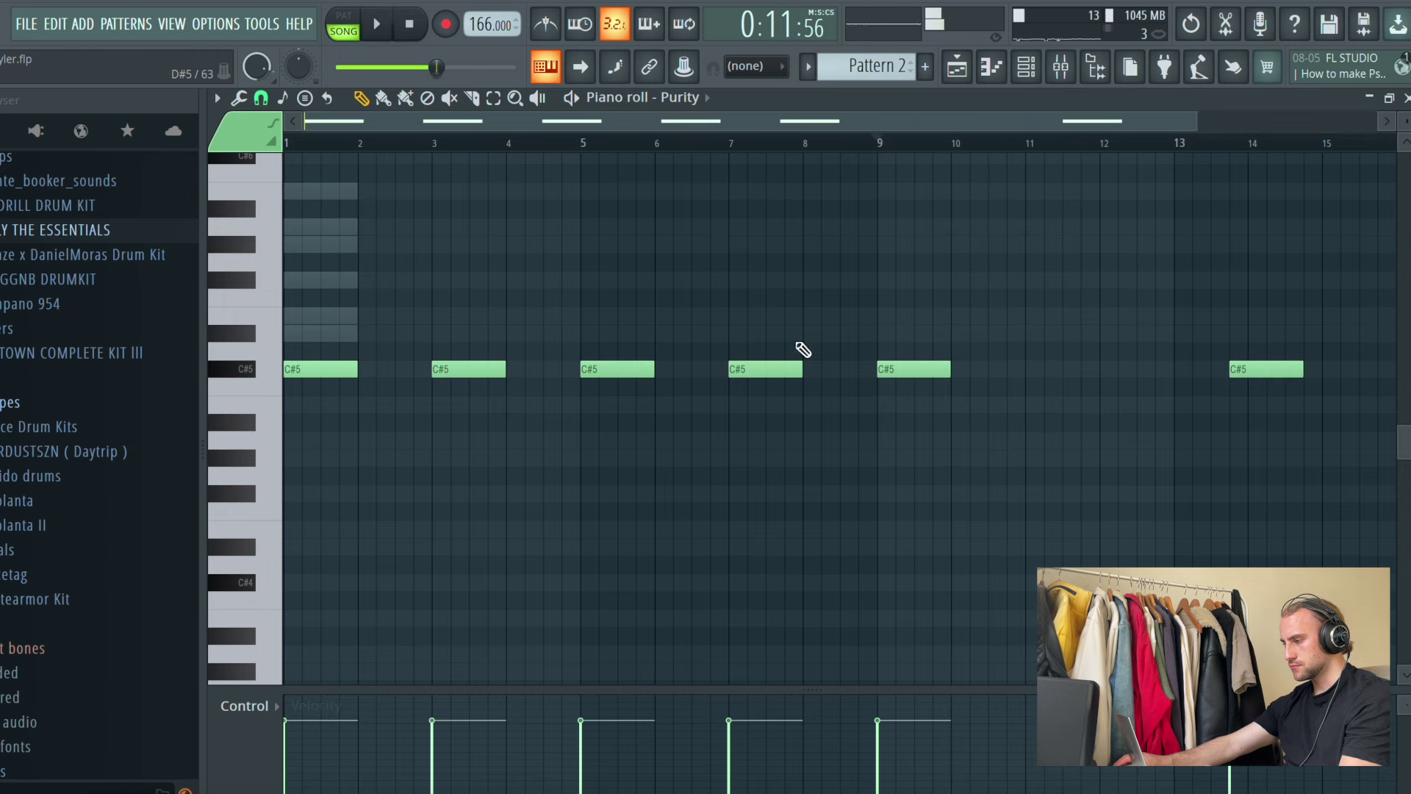
{"action": "left_click", "coordinate": [1037, 332]}
{"action": "scroll", "coordinate": [1043, 144], "scroll_direction": "down", "scroll_amount": 1}
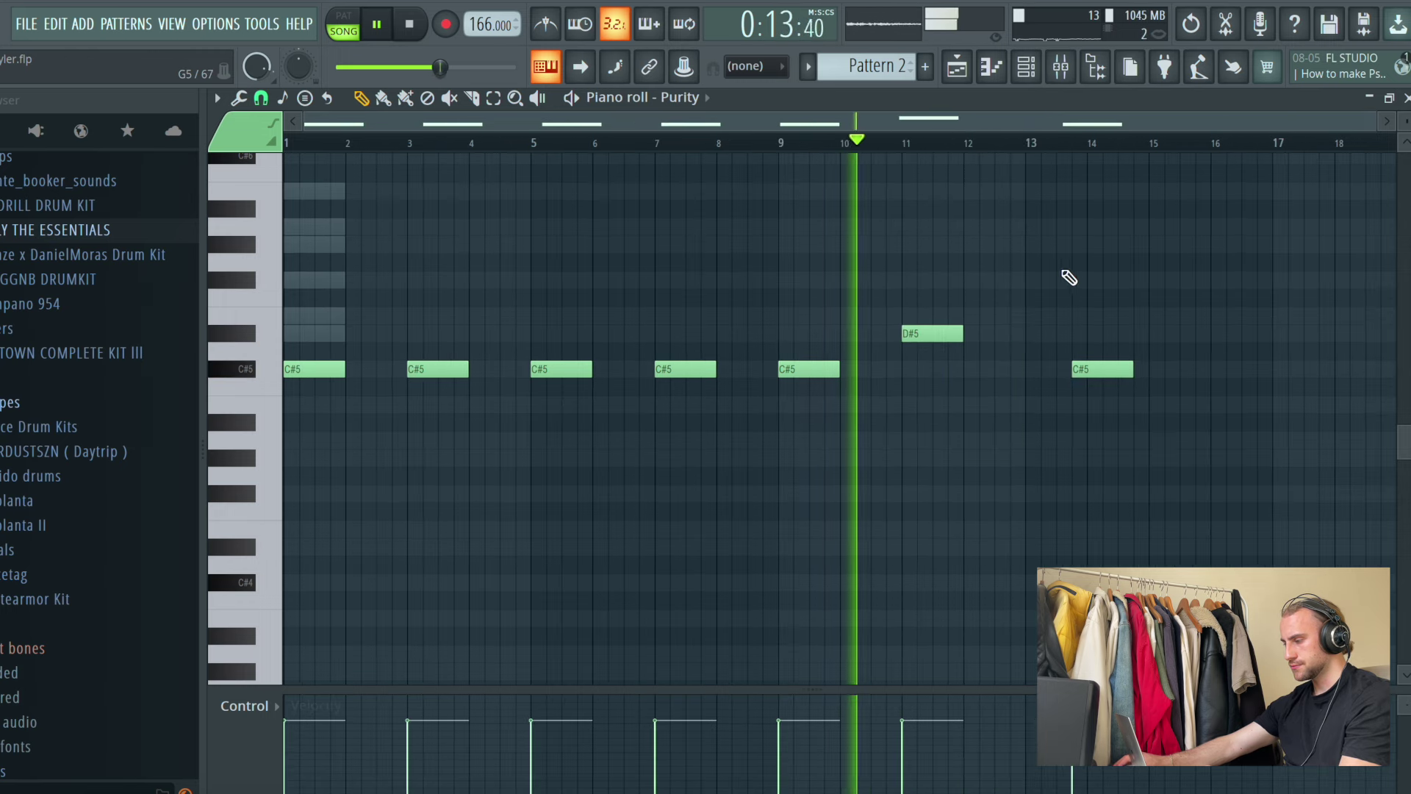
{"action": "right_click", "coordinate": [1109, 370]}
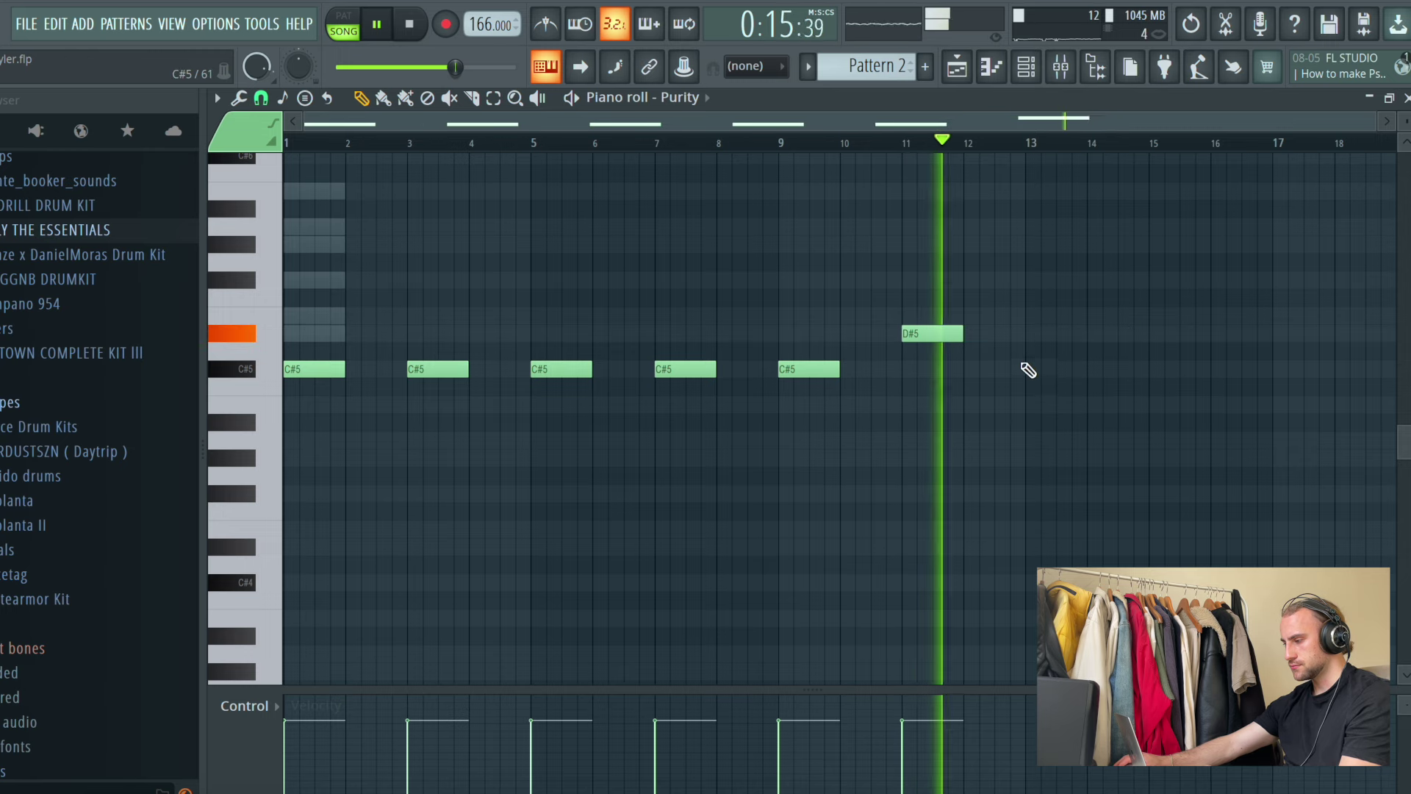
{"action": "left_click", "coordinate": [1032, 369]}
{"action": "left_click", "coordinate": [1160, 333]}
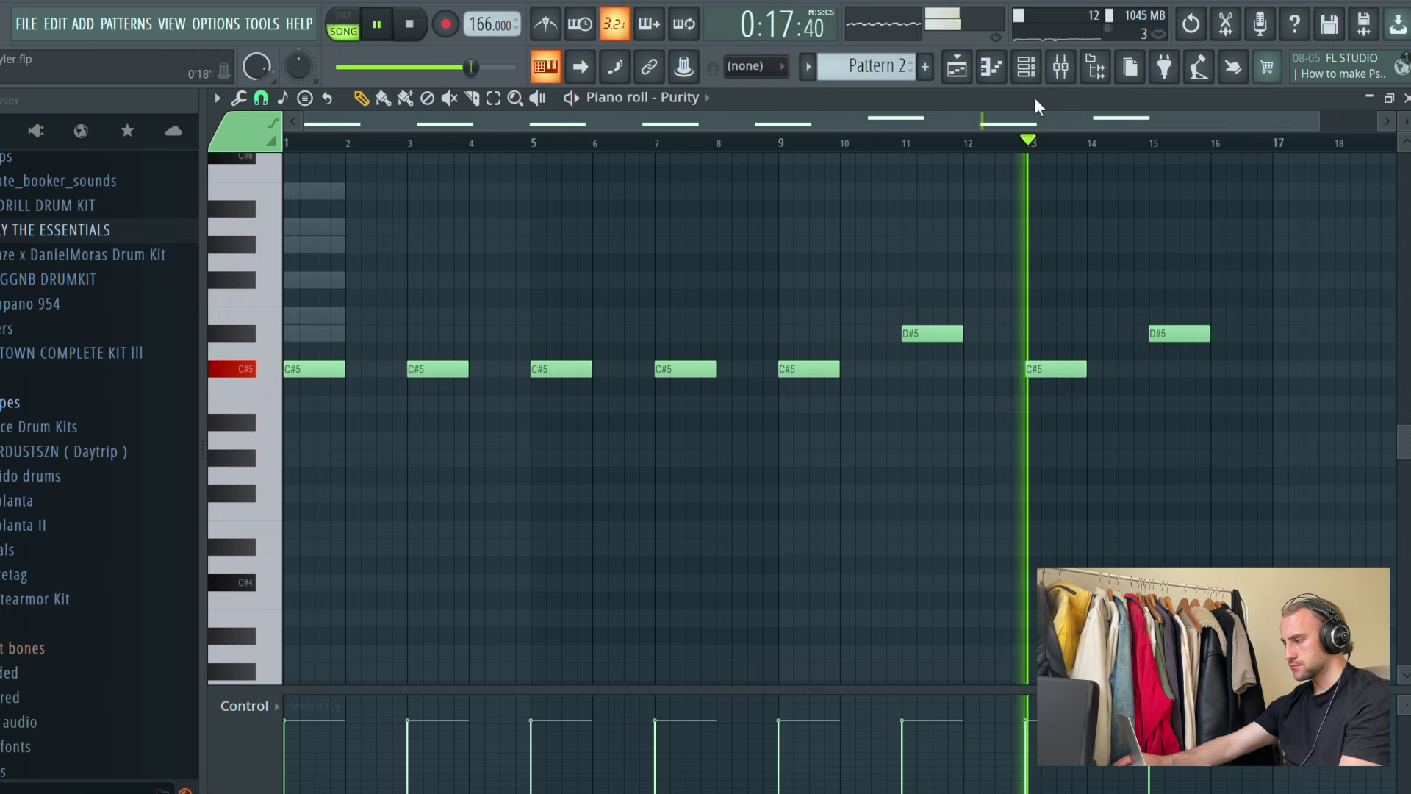
Step: Select Pattern 2 and open the OTE808 3 channel's notes for editing
{"action": "key", "text": "F5"}
{"action": "key", "text": "F6"}
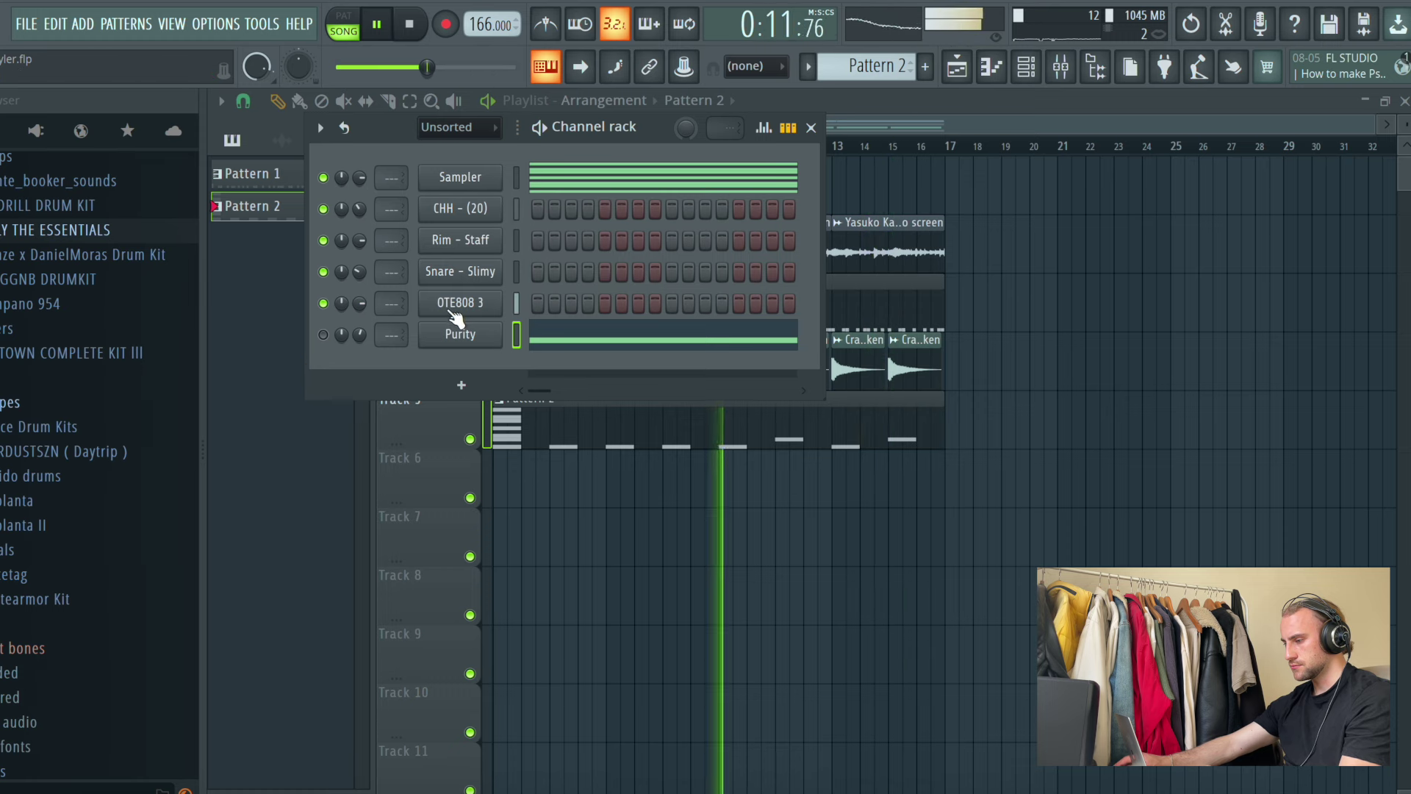
{"action": "right_click", "coordinate": [463, 305]}
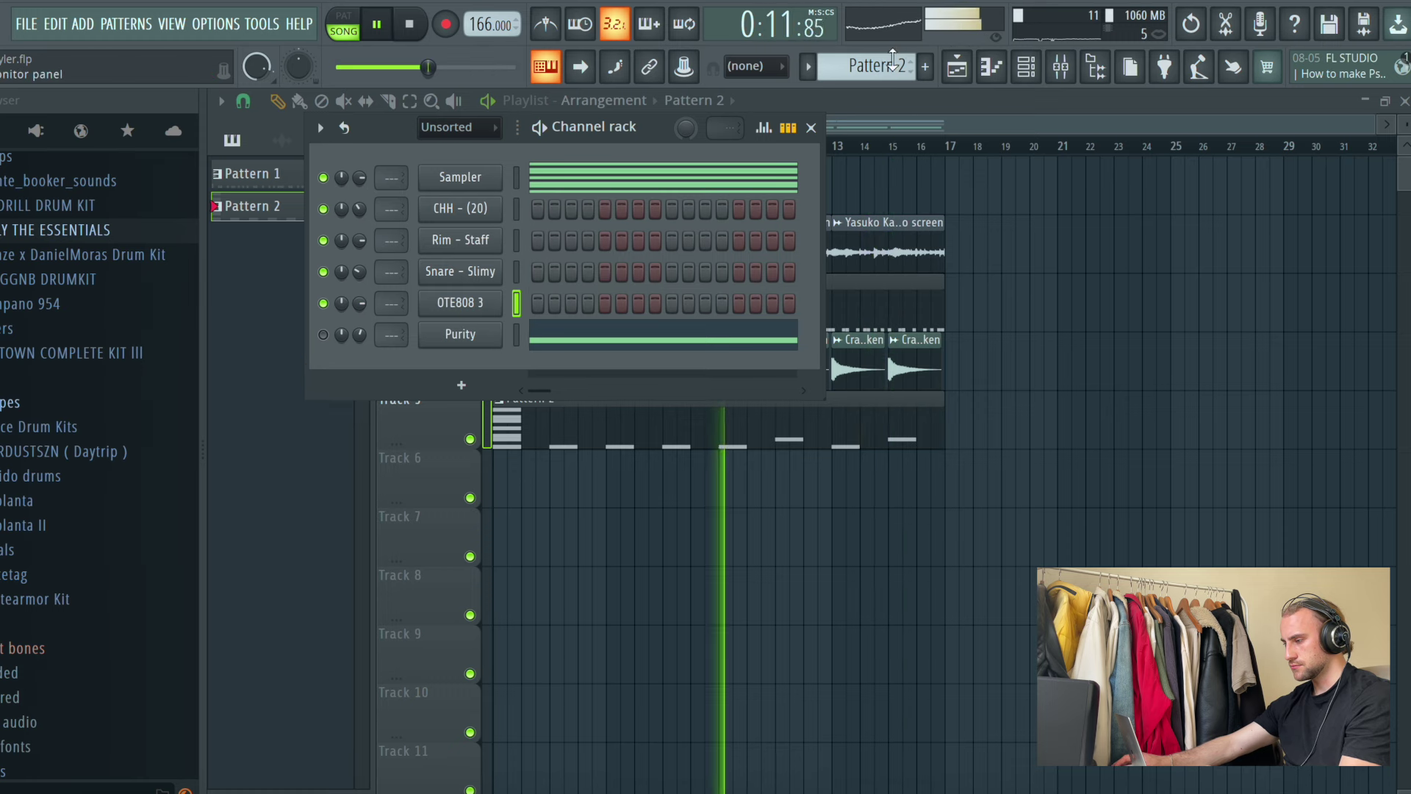
{"action": "scroll", "coordinate": [890, 66], "scroll_direction": "up", "scroll_amount": 1}
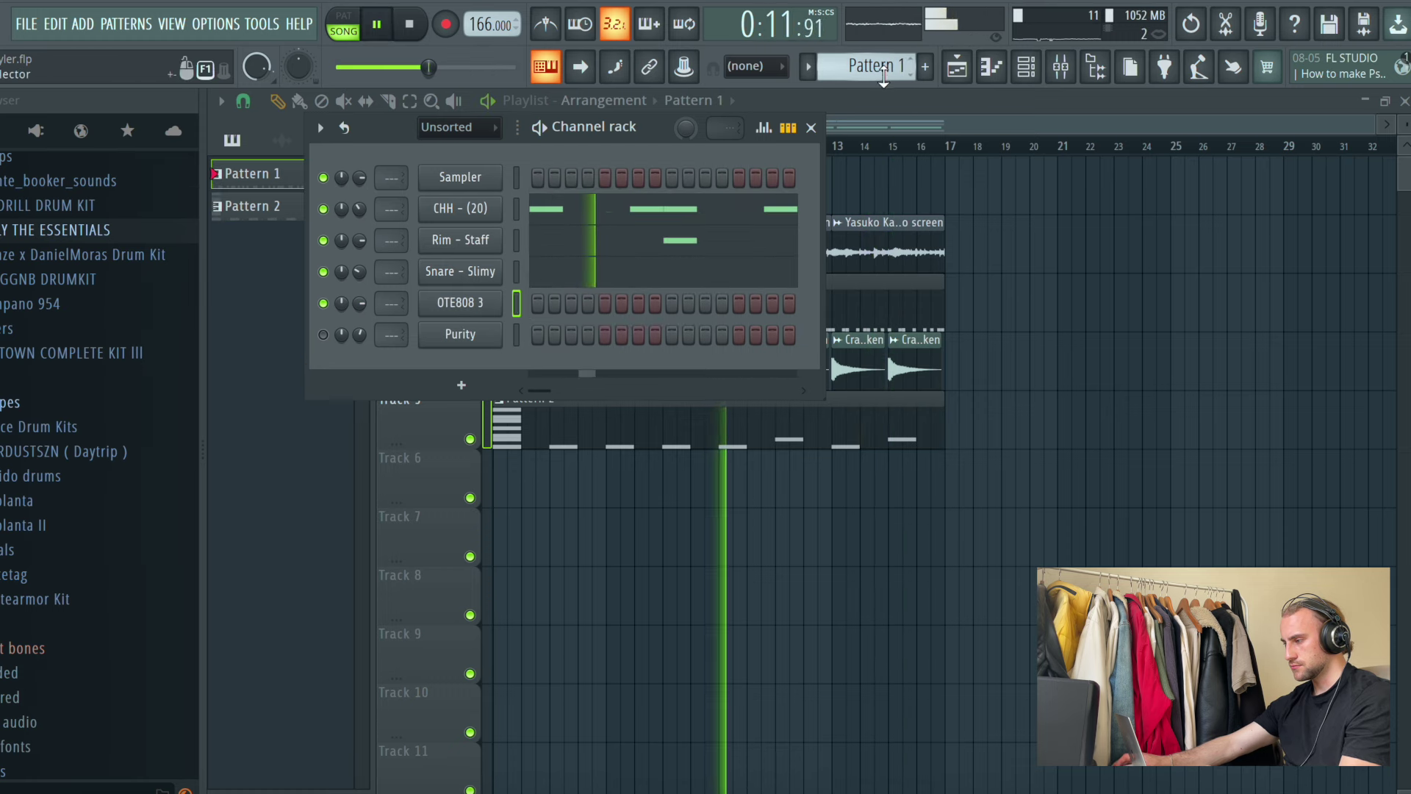
{"action": "scroll", "coordinate": [884, 69], "scroll_direction": "down", "scroll_amount": 1}
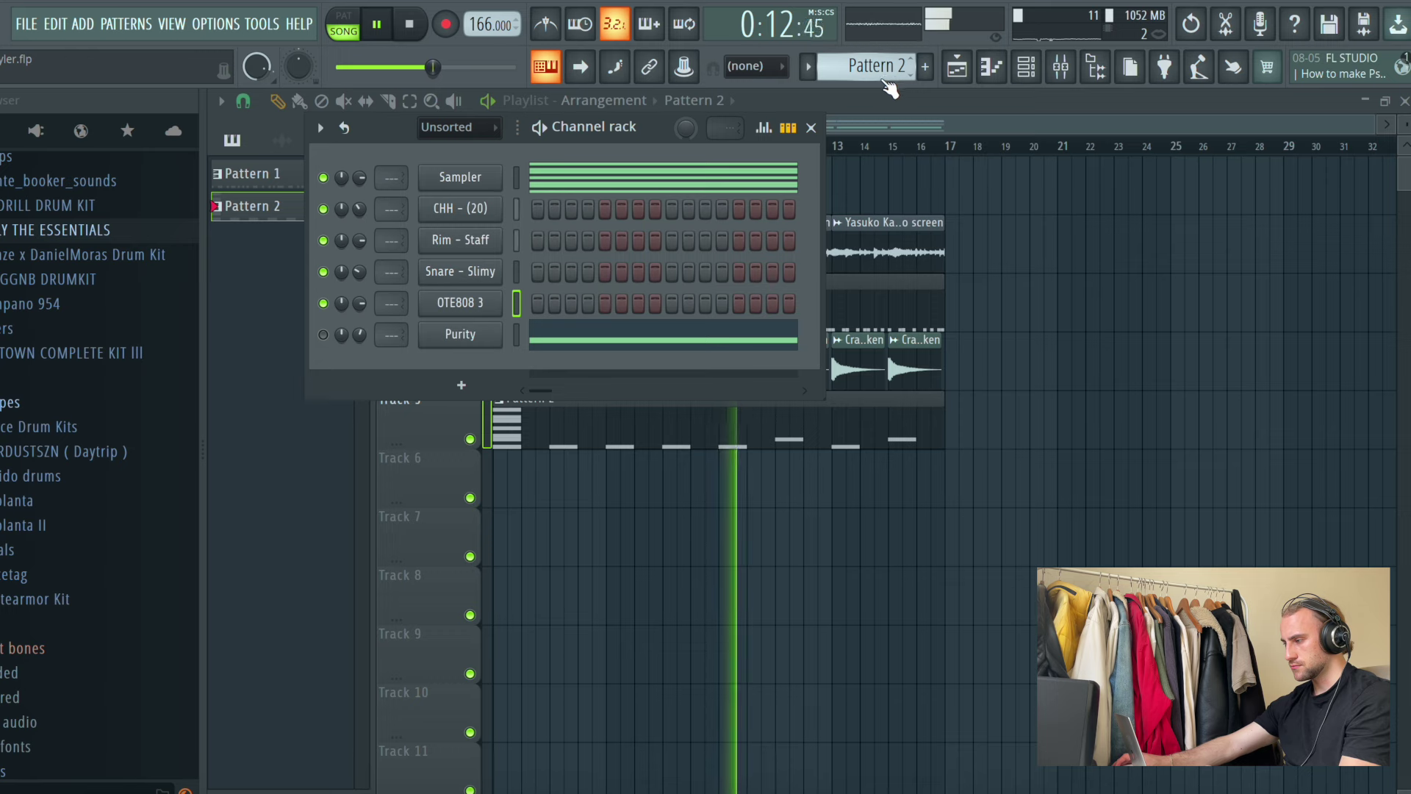
{"action": "right_click", "coordinate": [496, 300]}
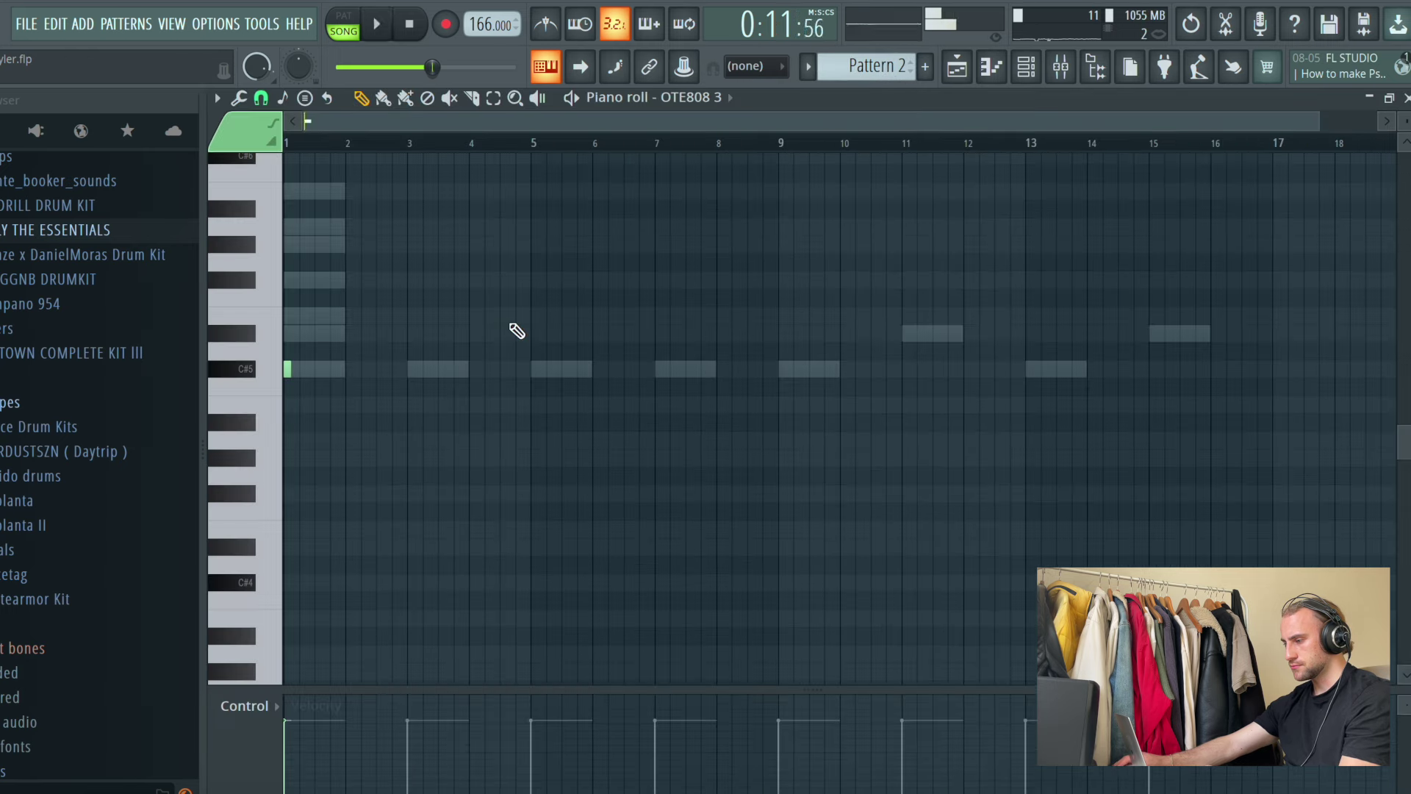
Step: Place short C#5 808 notes at the start of bars 1, 3 and 5, on beat 2 of bar 2, and on beats 2 and 4 of bar 4
{"action": "key", "text": "space"}
{"action": "key", "text": "space"}
{"action": "left_click", "coordinate": [412, 27]}
{"action": "scroll", "coordinate": [353, 145], "scroll_direction": "up", "scroll_amount": 3}
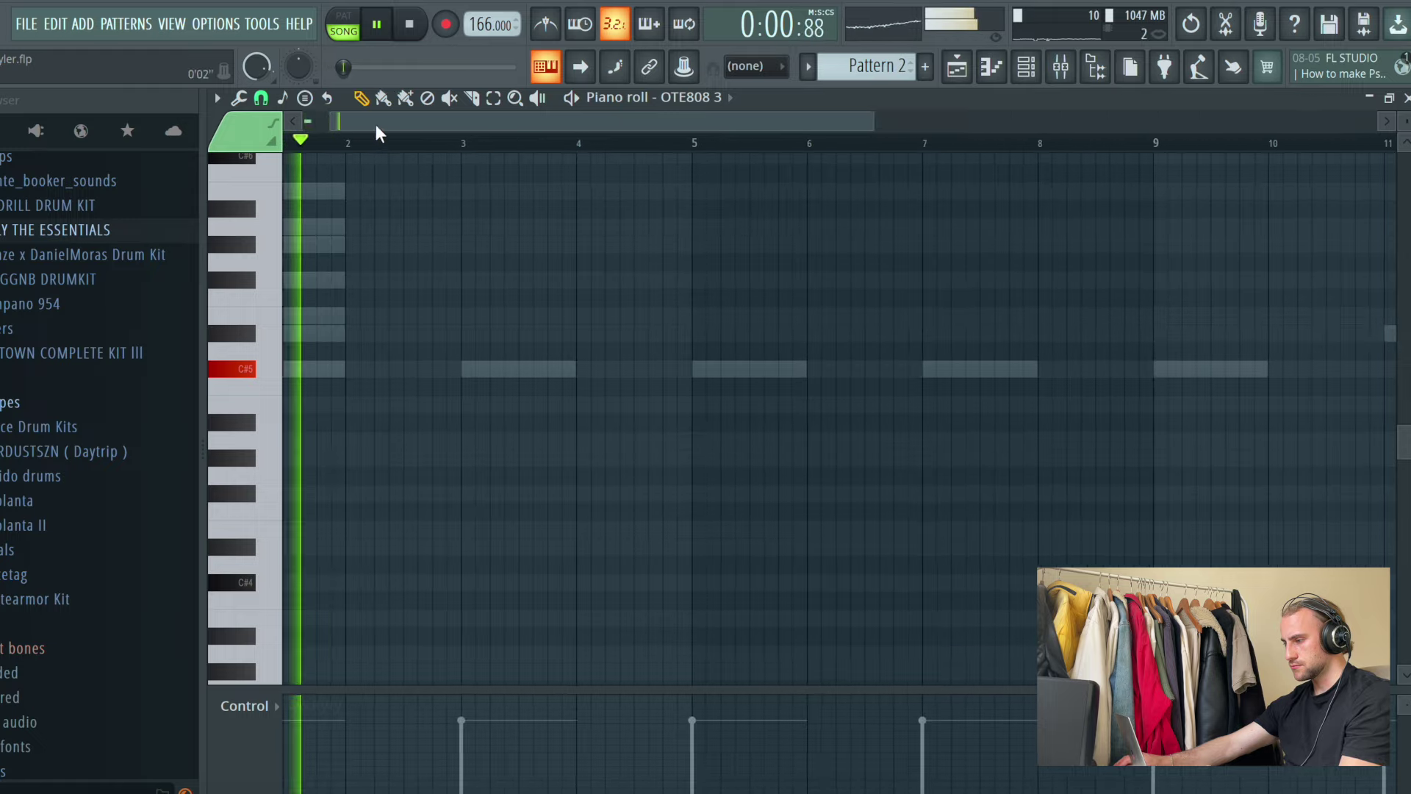
{"action": "left_click", "coordinate": [427, 369]}
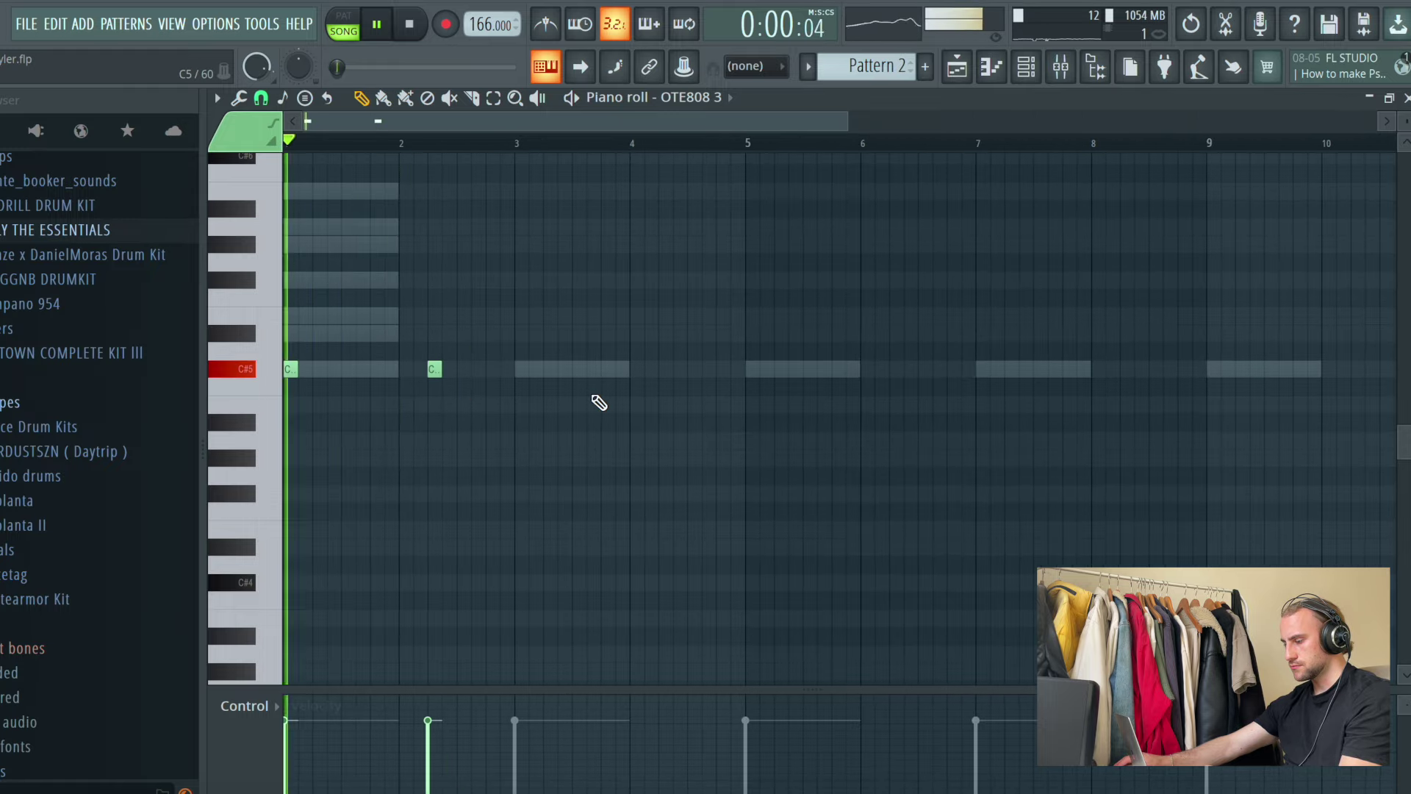
{"action": "left_click", "coordinate": [519, 368]}
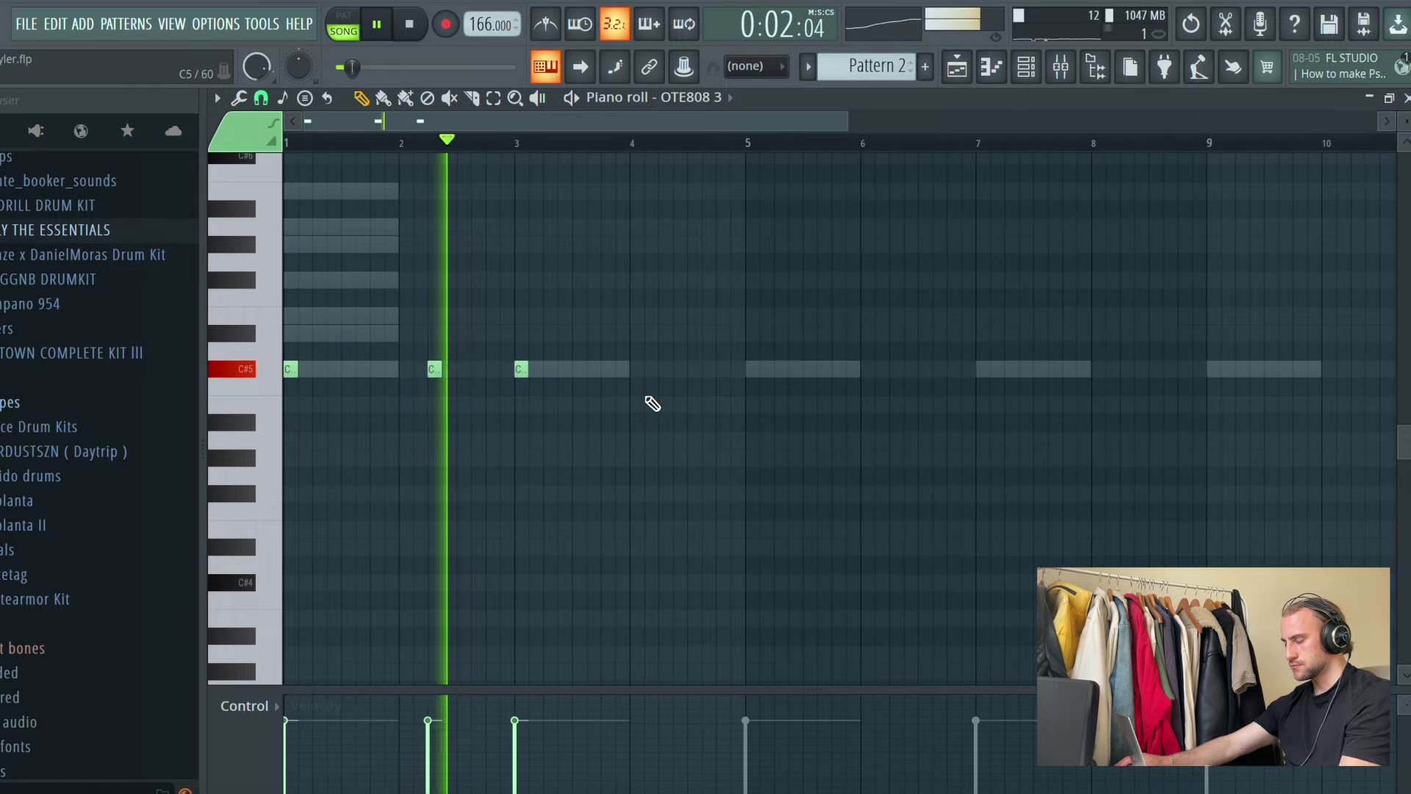
{"action": "left_click", "coordinate": [665, 369]}
{"action": "left_click", "coordinate": [722, 369]}
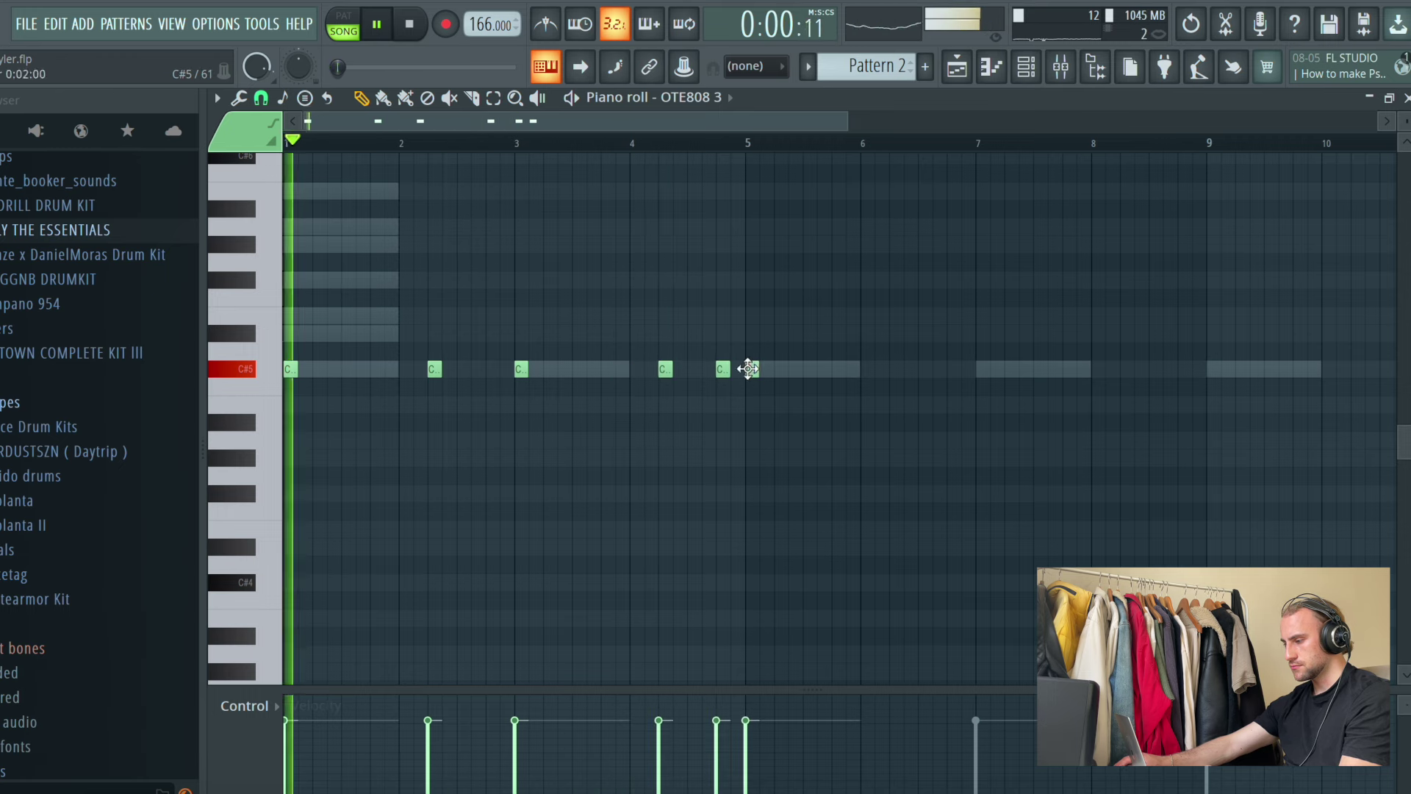
Step: Duplicate the 808 rhythm from bar 5 and again from bar 9 through bar 16, deleting the extra note at bar 9
{"action": "key", "text": "ctrl+b"}
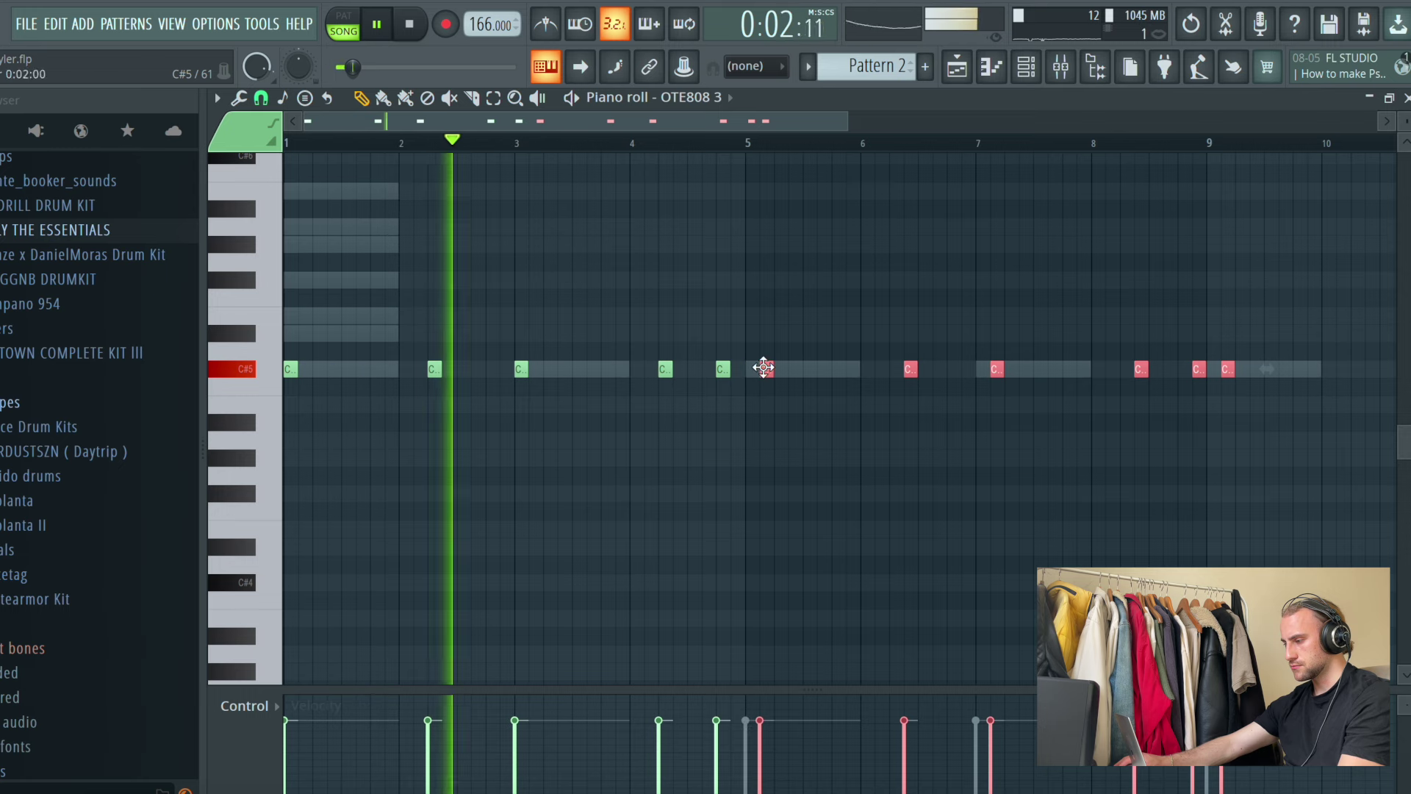
{"action": "left_click_drag", "start_coordinate": [764, 367], "coordinate": [751, 370]}
{"action": "left_click", "coordinate": [850, 434]}
{"action": "right_click", "coordinate": [1213, 371]}
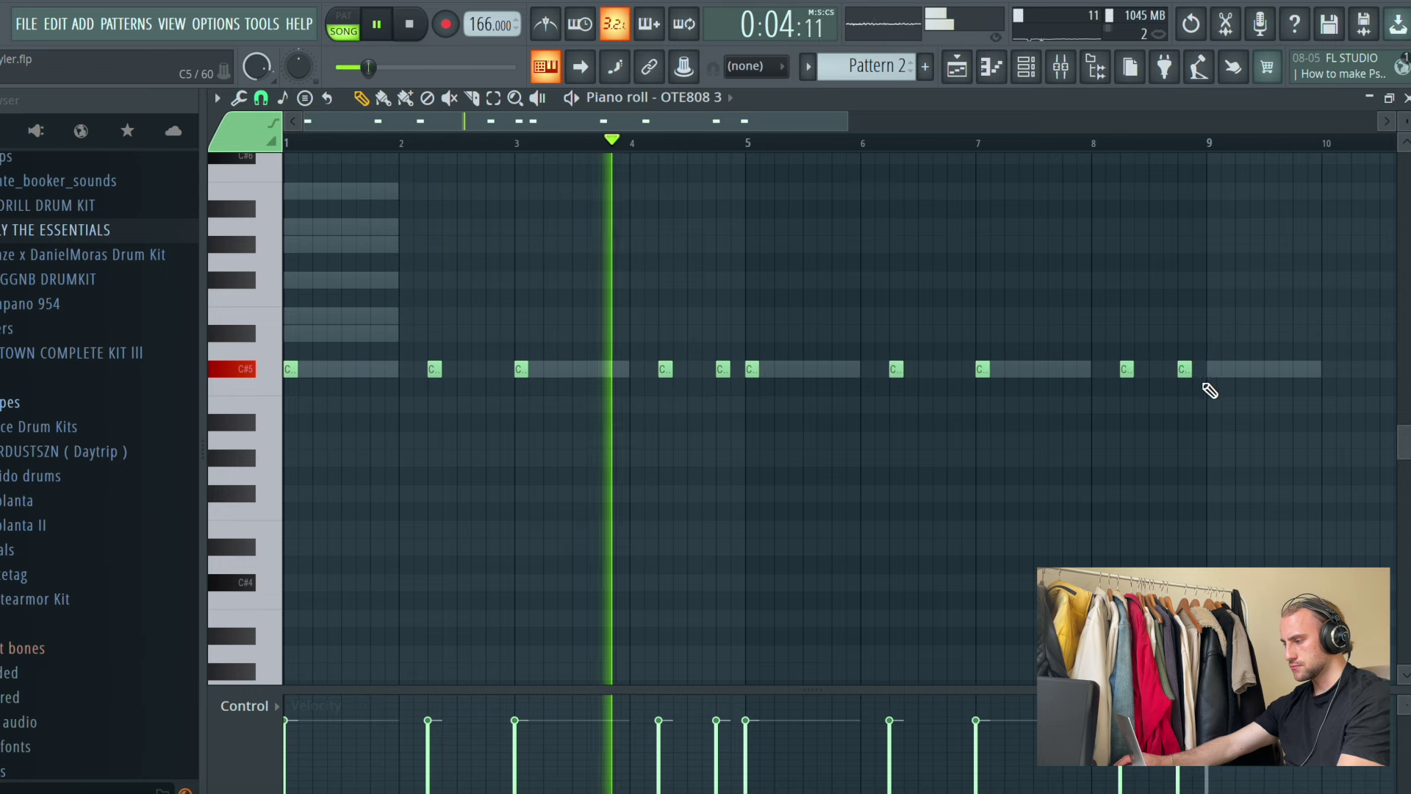
{"action": "key", "text": "ctrl+b"}
{"action": "left_click_drag", "start_coordinate": [389, 372], "coordinate": [400, 374]}
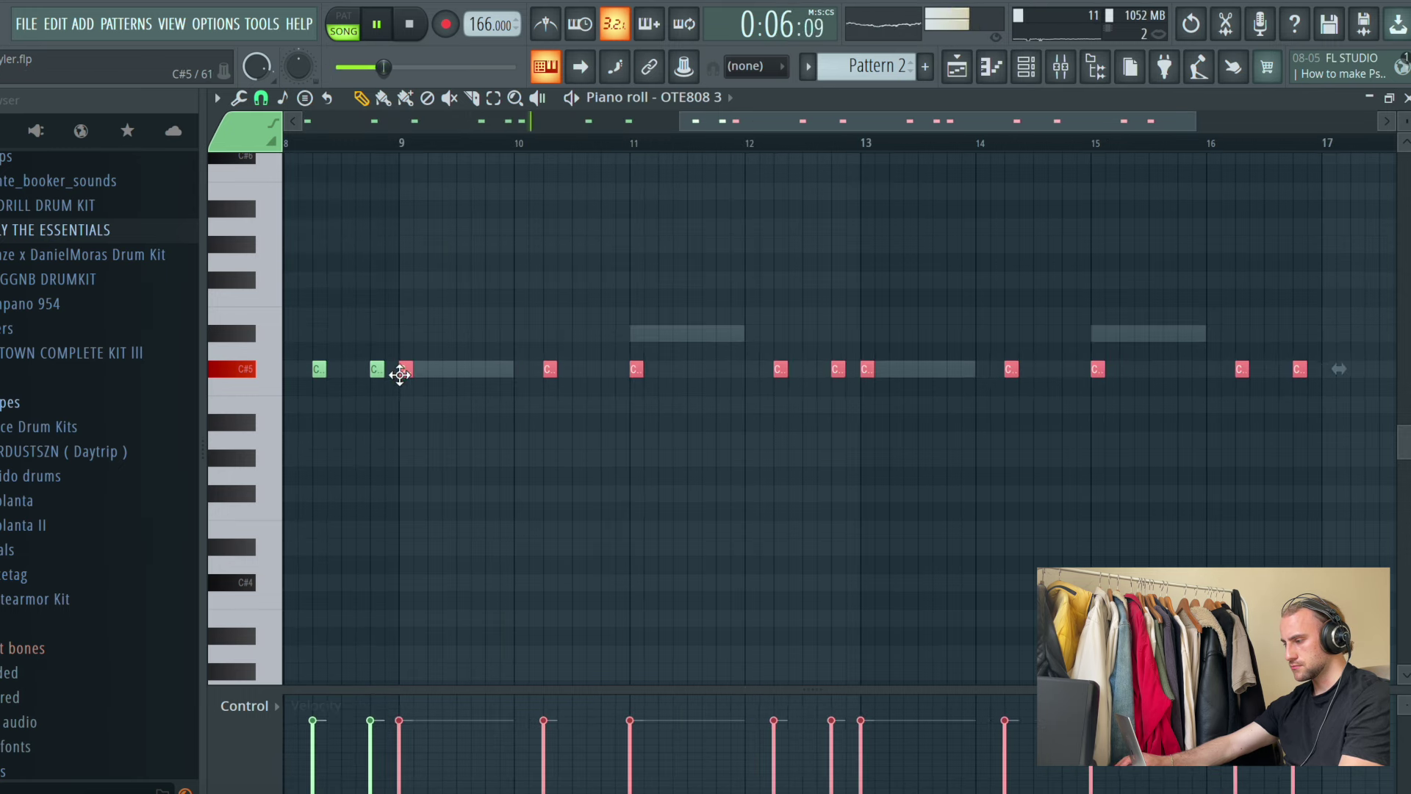
Step: Replace the C#5 808 notes in bars 11, 12, 15 and 16 with D#5 notes at the same positions
{"action": "left_click", "coordinate": [635, 335]}
{"action": "right_click", "coordinate": [780, 369]}
{"action": "left_click", "coordinate": [780, 333]}
{"action": "right_click", "coordinate": [1095, 371]}
{"action": "left_click", "coordinate": [1097, 334]}
{"action": "right_click", "coordinate": [836, 369]}
{"action": "left_click", "coordinate": [837, 334]}
{"action": "right_click", "coordinate": [1240, 369]}
{"action": "left_click", "coordinate": [1241, 333]}
{"action": "right_click", "coordinate": [1299, 369]}
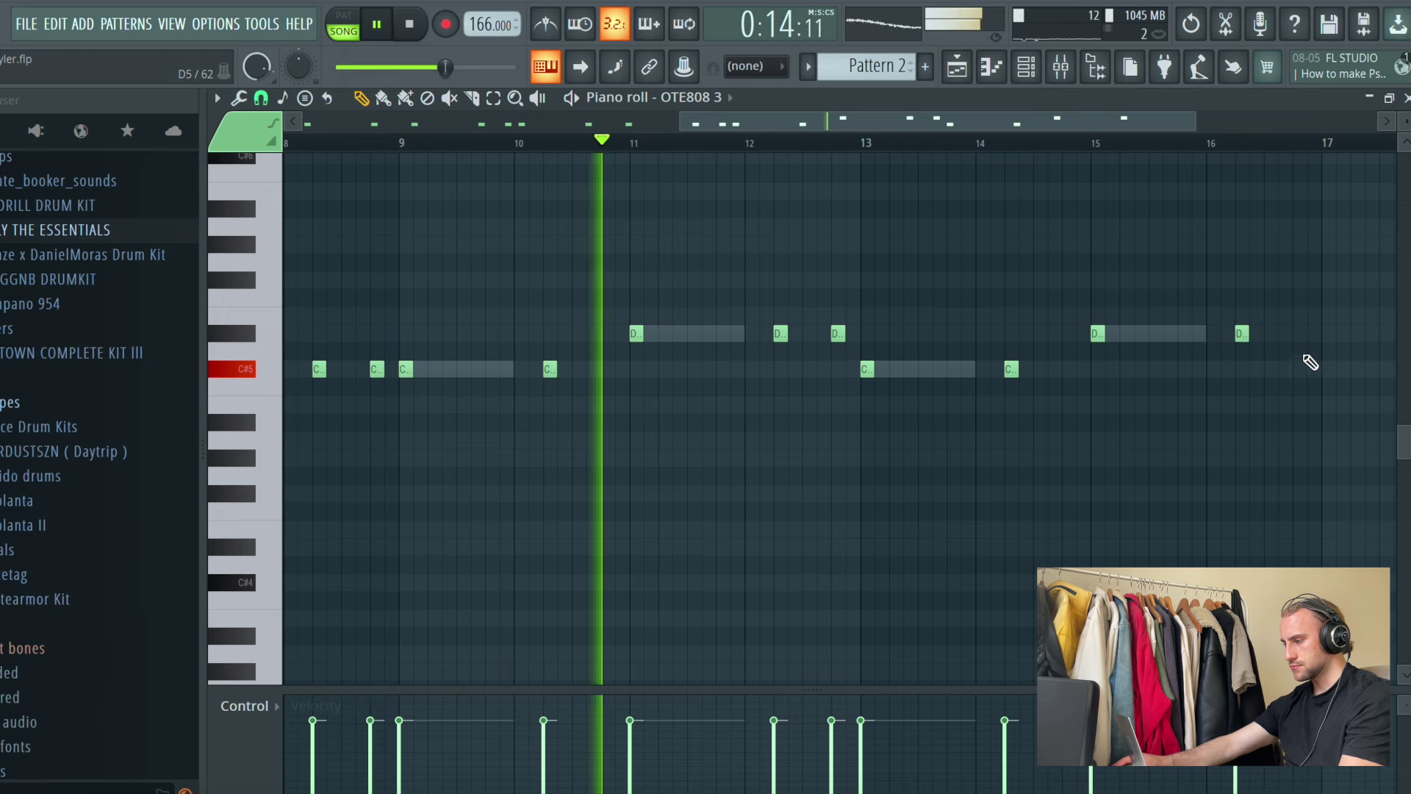
{"action": "left_click", "coordinate": [1298, 334]}
Step: Load the Master preset from THE ESSENTIALS kit onto the mixer's Master track and open its Fruity parametric EQ
{"action": "left_click", "coordinate": [956, 66]}
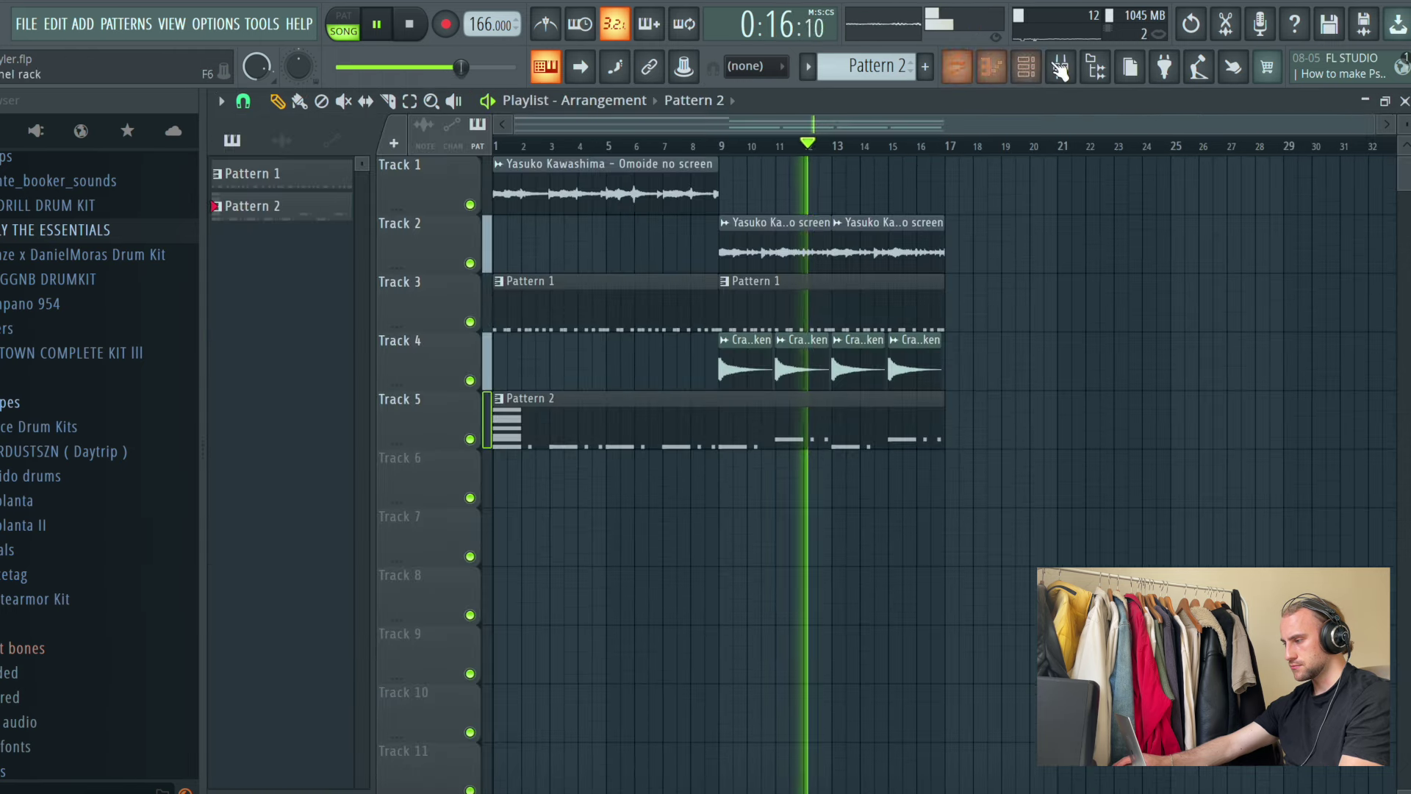
{"action": "left_click", "coordinate": [1060, 67]}
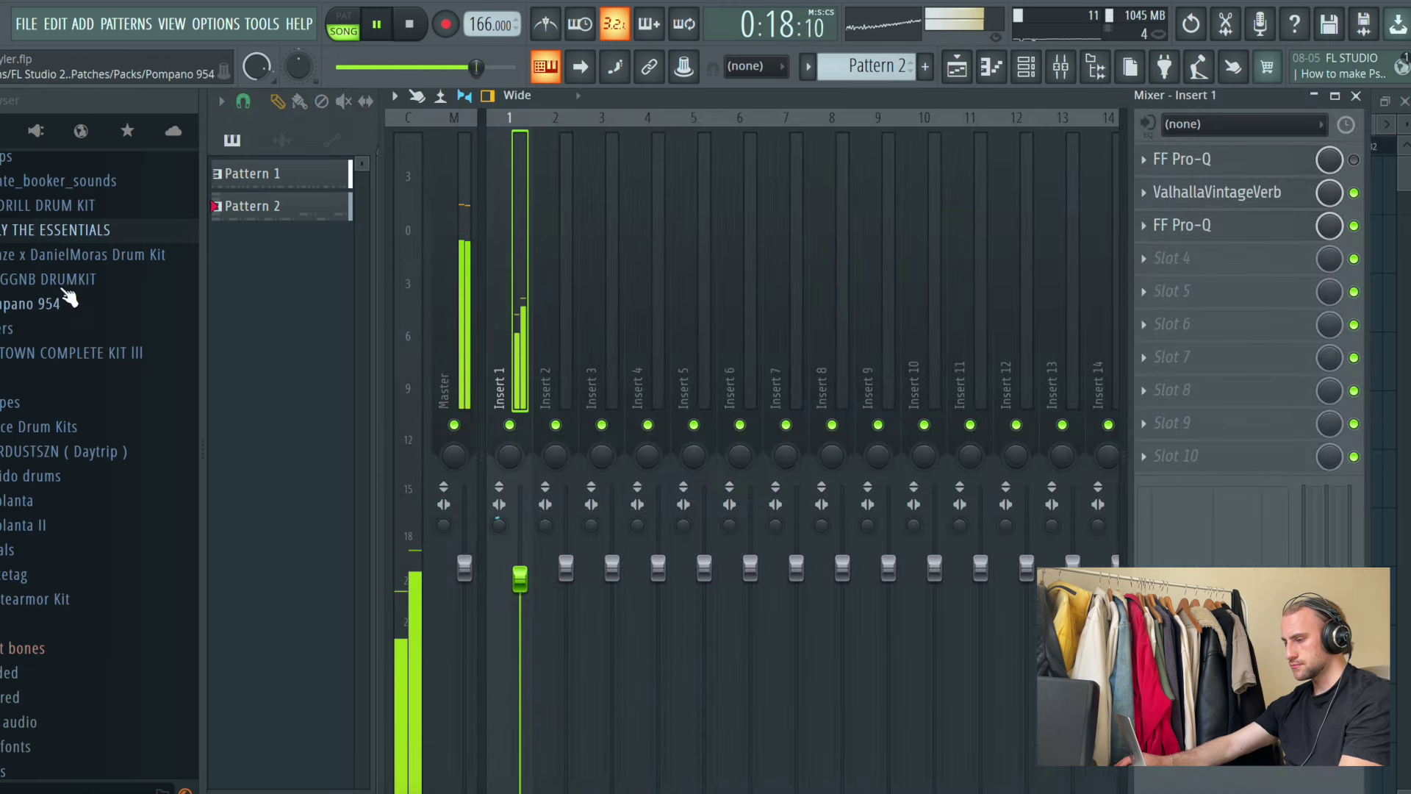
{"action": "left_click", "coordinate": [29, 230]}
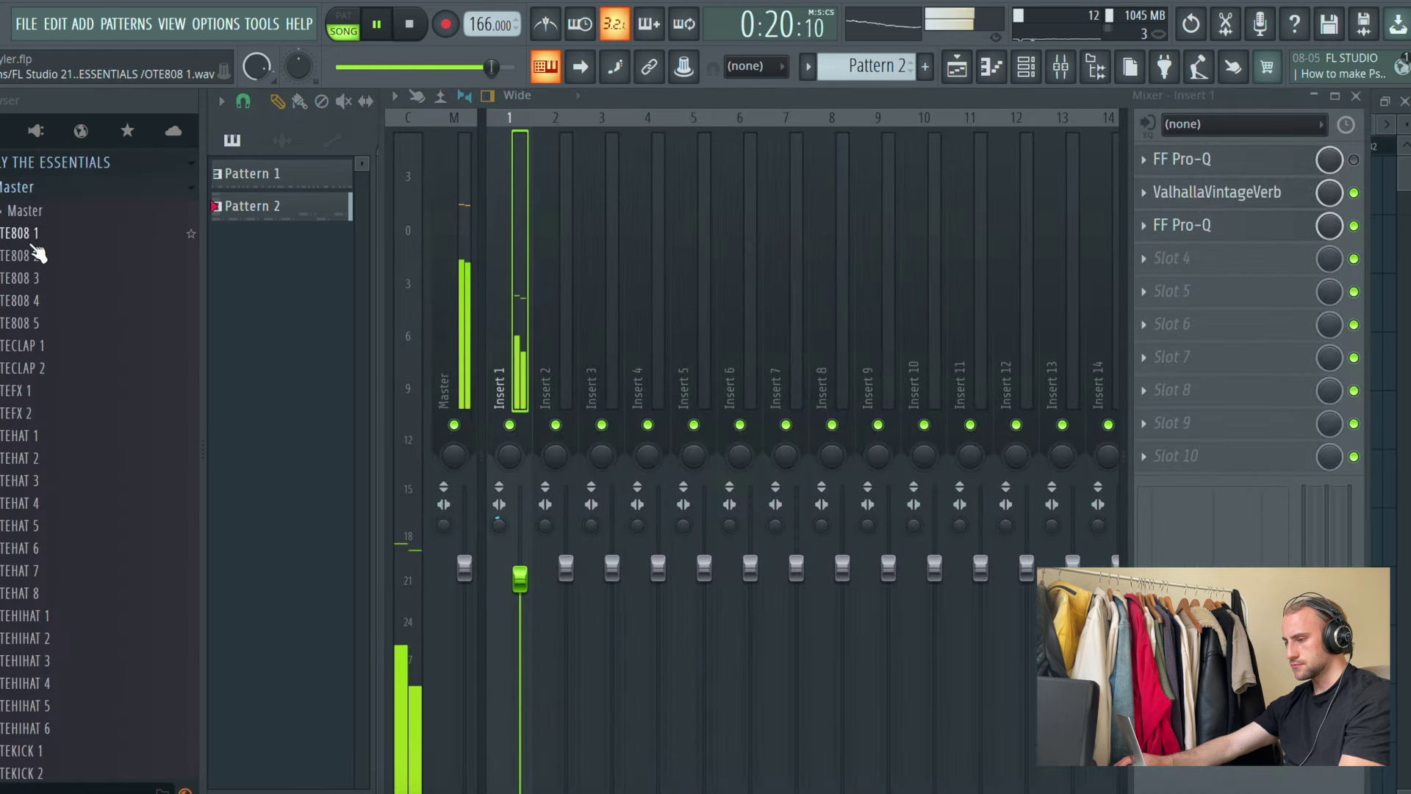
{"action": "left_click_drag", "start_coordinate": [461, 236], "coordinate": [462, 242]}
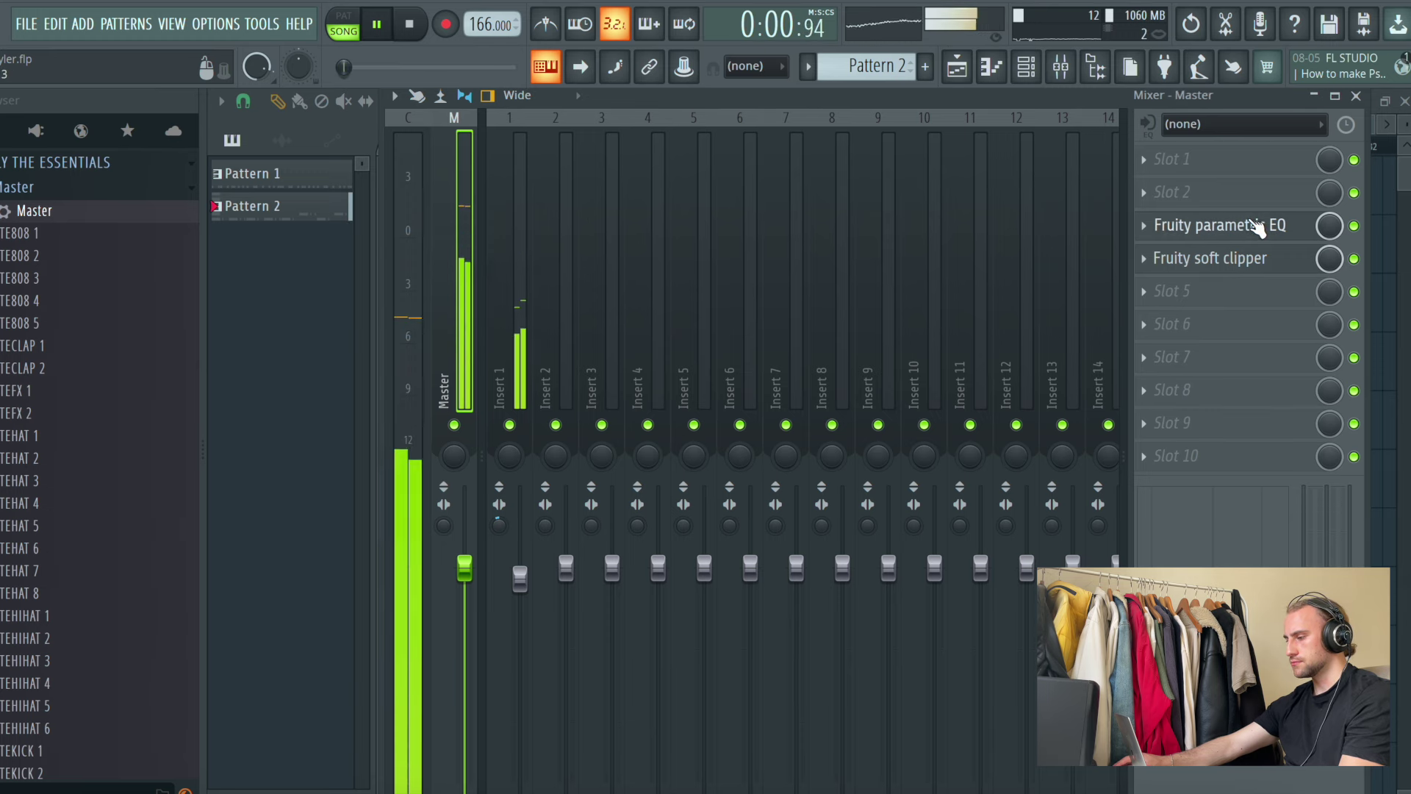
{"action": "left_click", "coordinate": [1225, 227]}
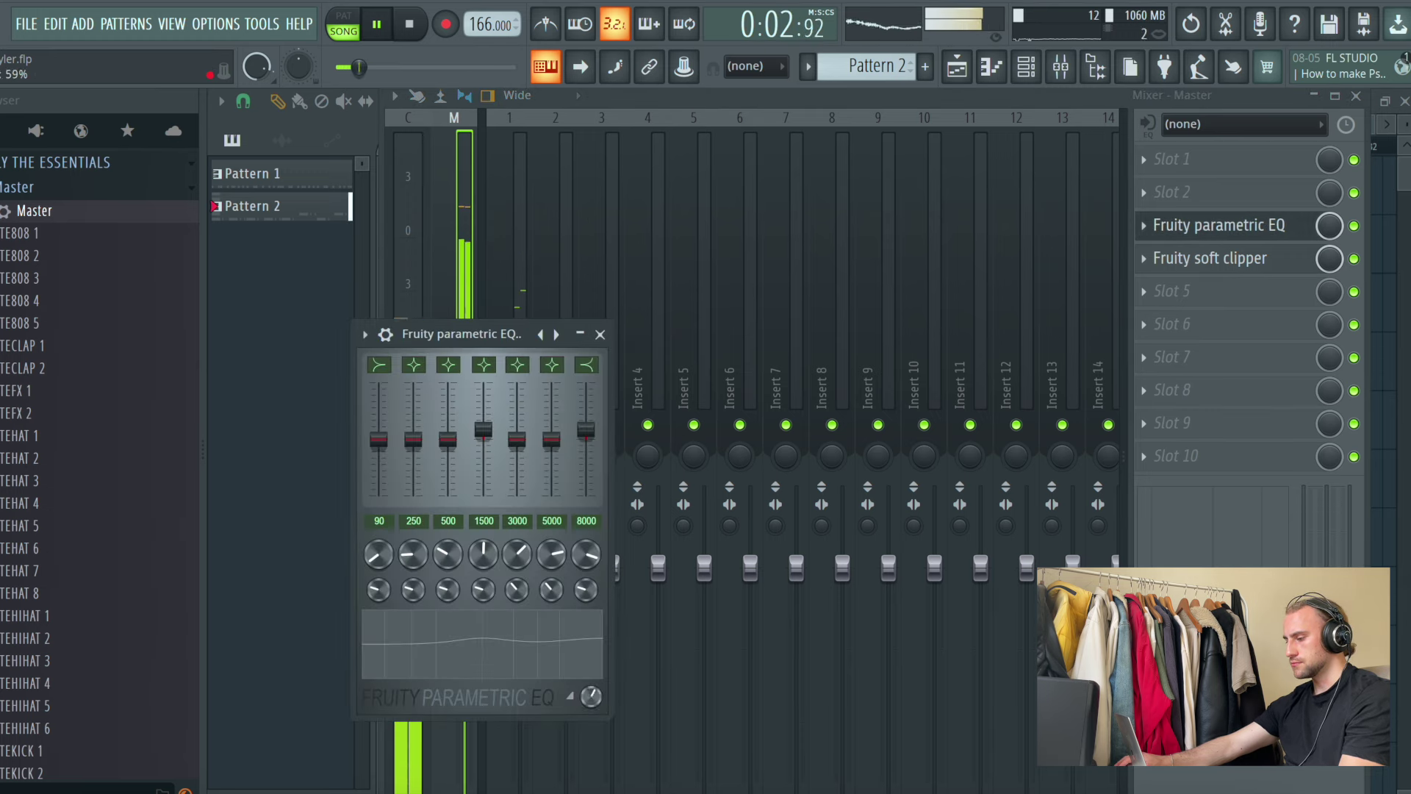
Step: Open the CHH - (20) notes of Pattern 1 and set the piano roll snap to 1/3 step
{"action": "left_click", "coordinate": [959, 66]}
{"action": "key", "text": "KP_Subtract"}
{"action": "left_click", "coordinate": [541, 277]}
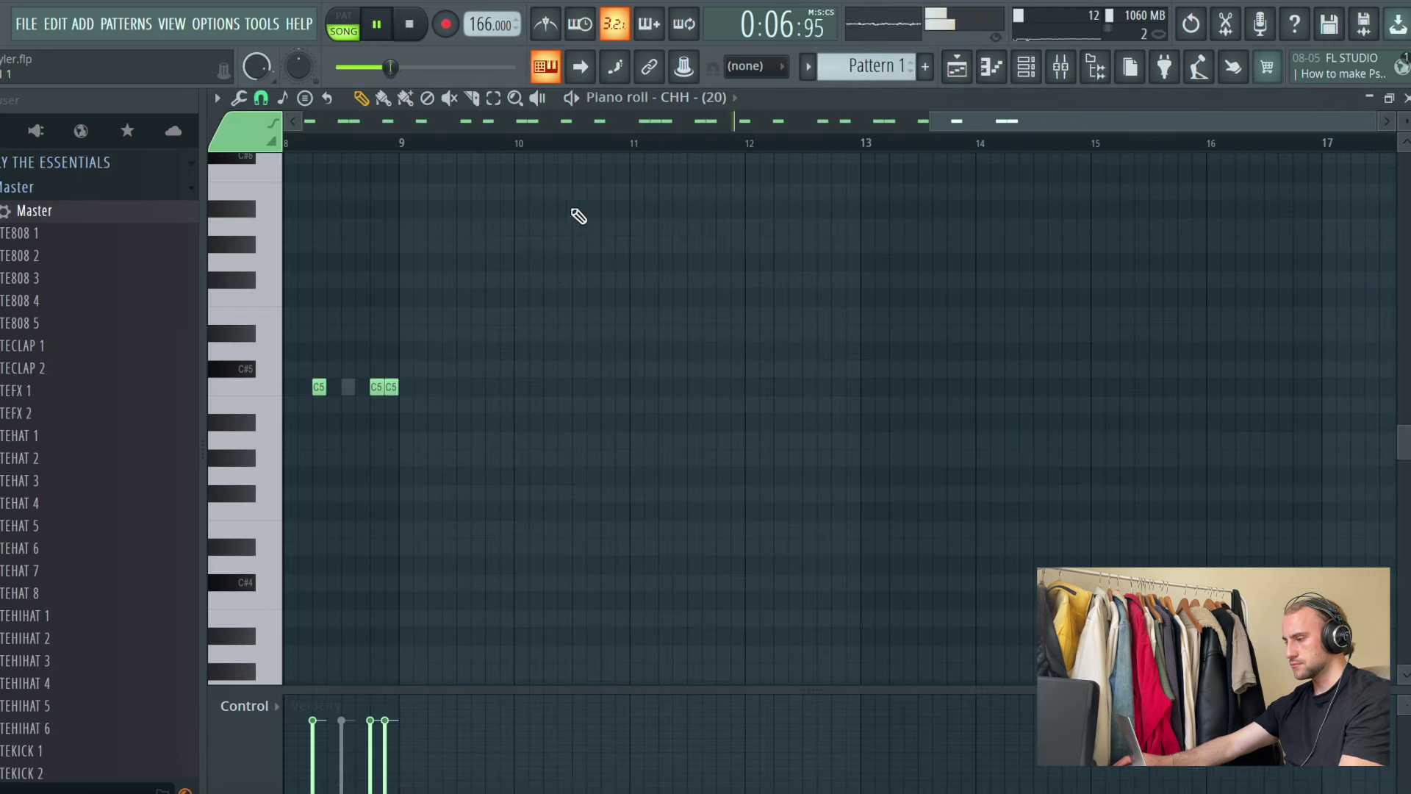
{"action": "scroll", "coordinate": [514, 147], "scroll_direction": "down", "scroll_amount": 2}
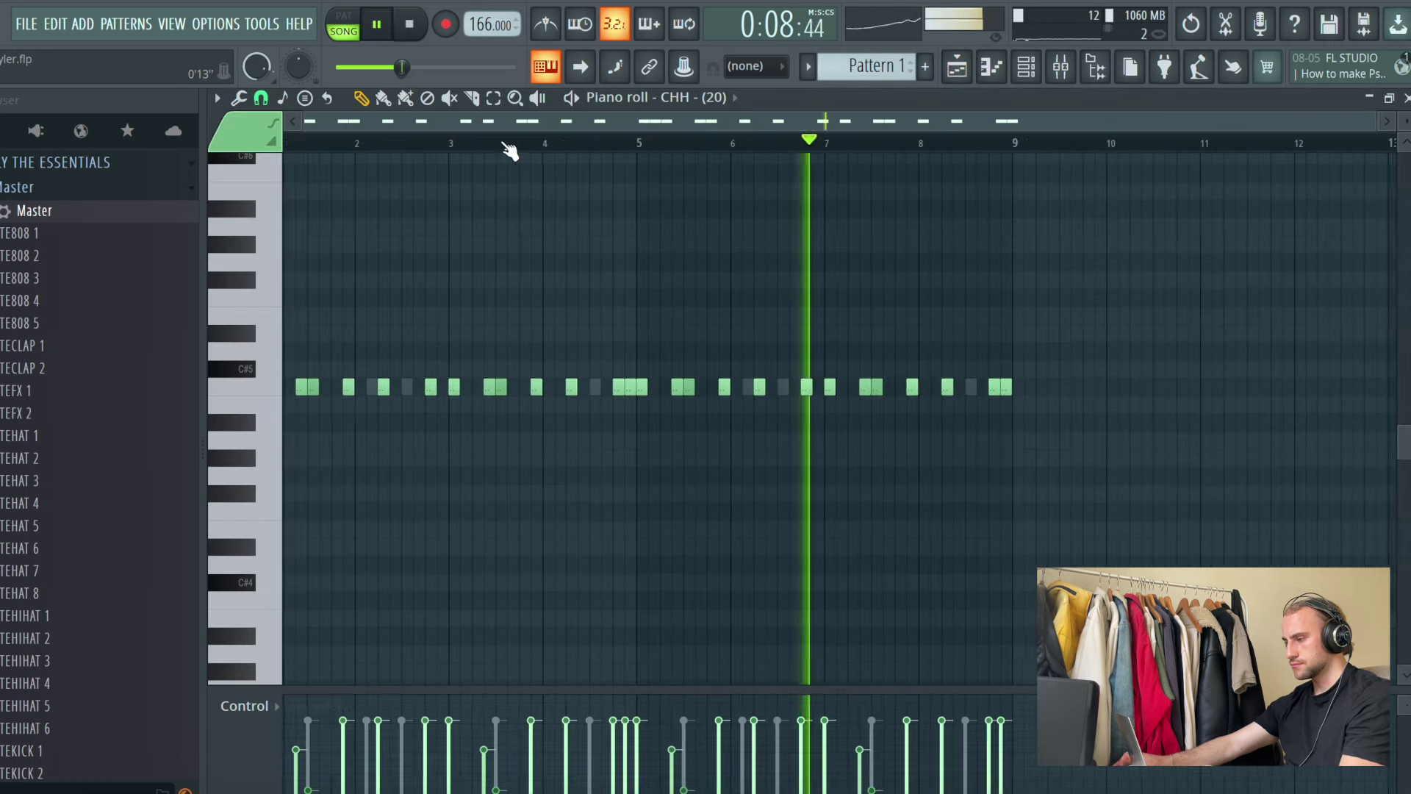
{"action": "left_click", "coordinate": [260, 98]}
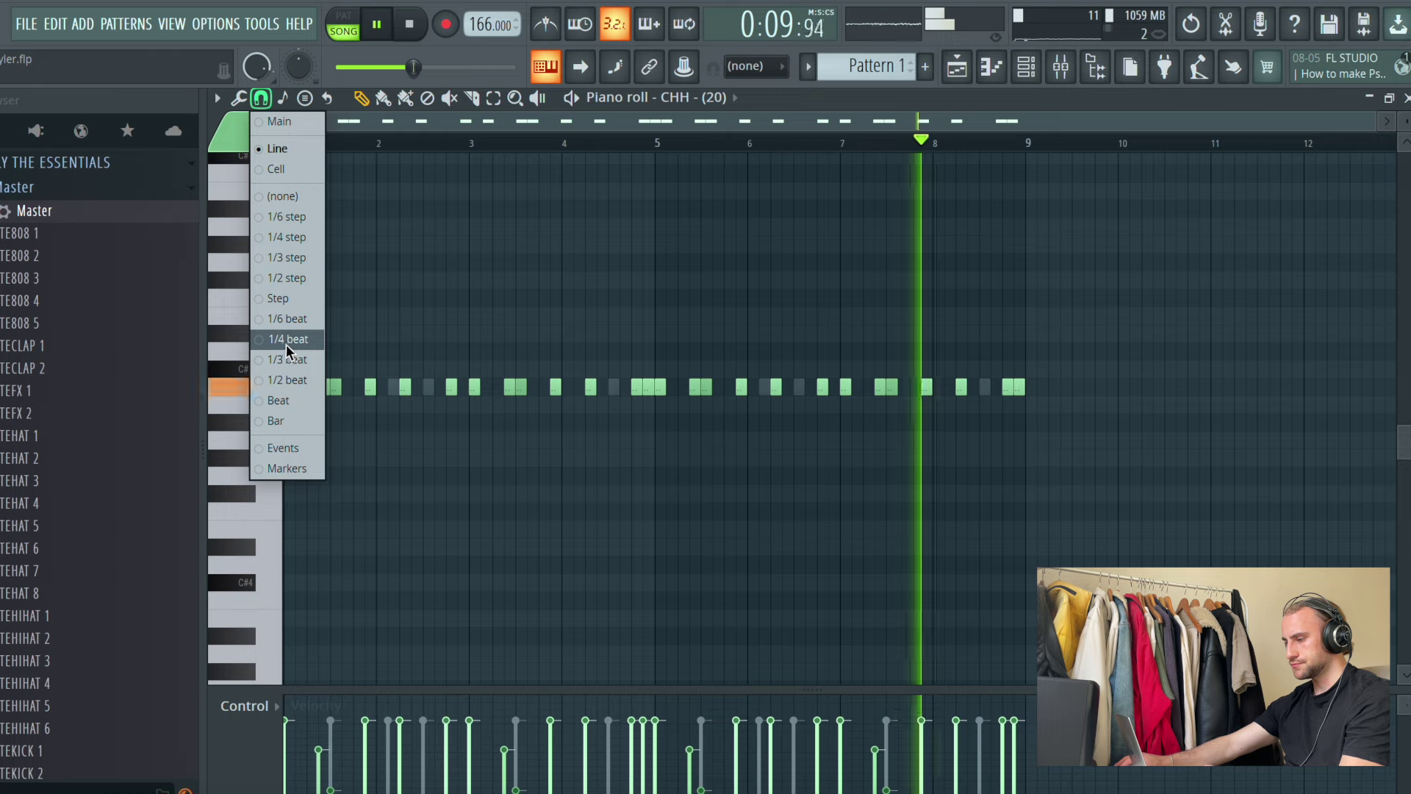
{"action": "left_click", "coordinate": [290, 252]}
Step: Replace the two hi-hat notes just before bar 5 with a roll of six 1/3-step-spaced notes on C5
{"action": "scroll", "coordinate": [662, 144], "scroll_direction": "up", "scroll_amount": 5}
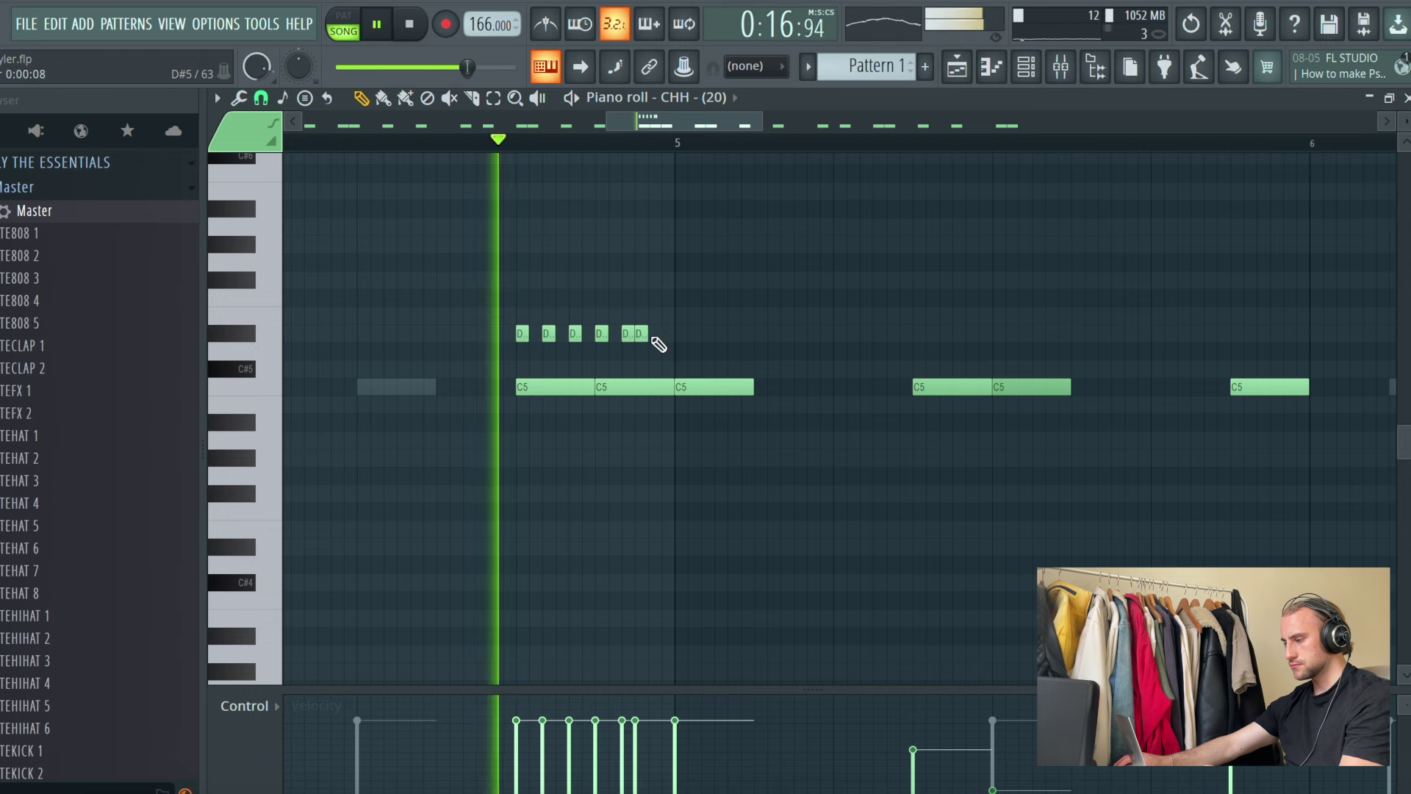
{"action": "left_click", "coordinate": [654, 332]}
{"action": "right_click", "coordinate": [632, 387]}
{"action": "right_click", "coordinate": [530, 388]}
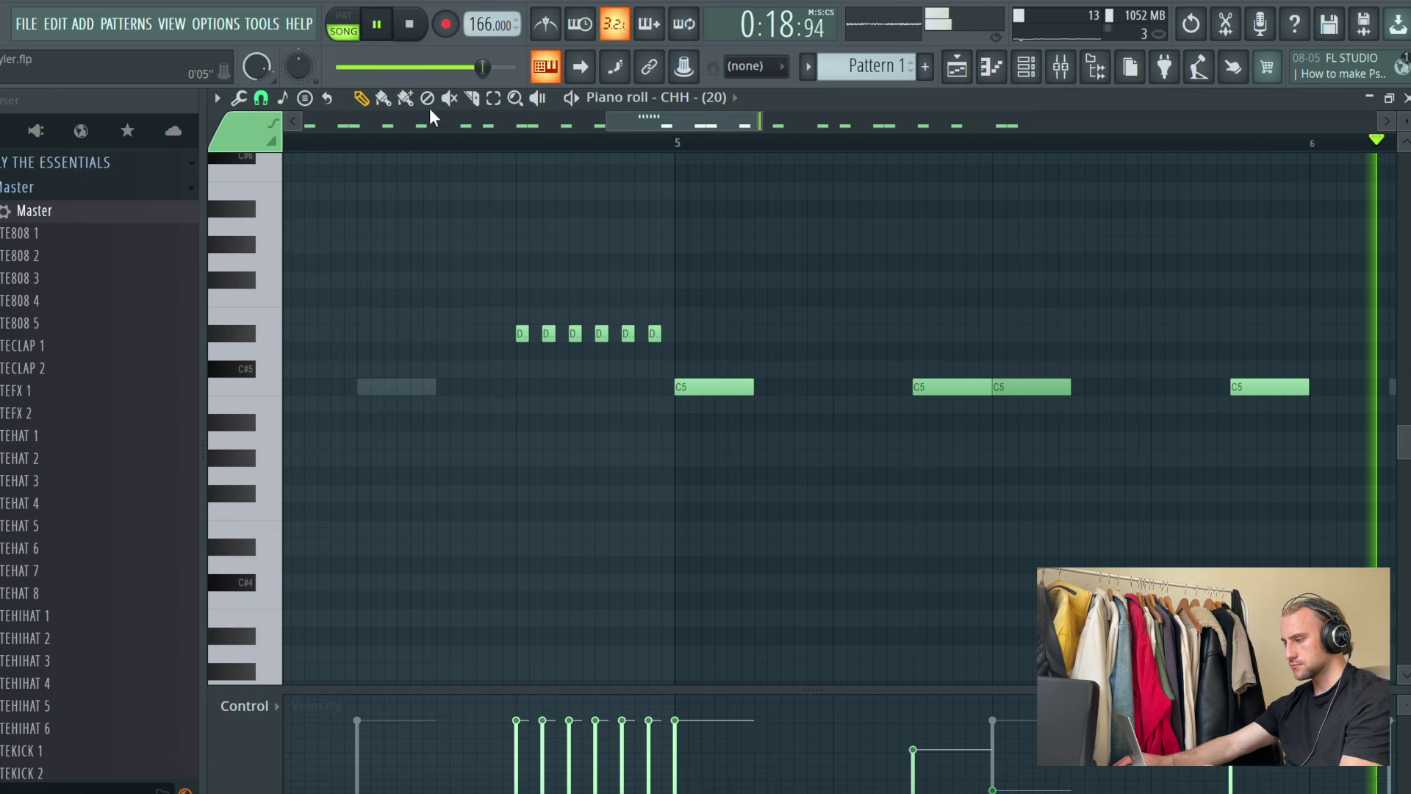
{"action": "left_click_drag", "start_coordinate": [494, 274], "coordinate": [650, 374]}
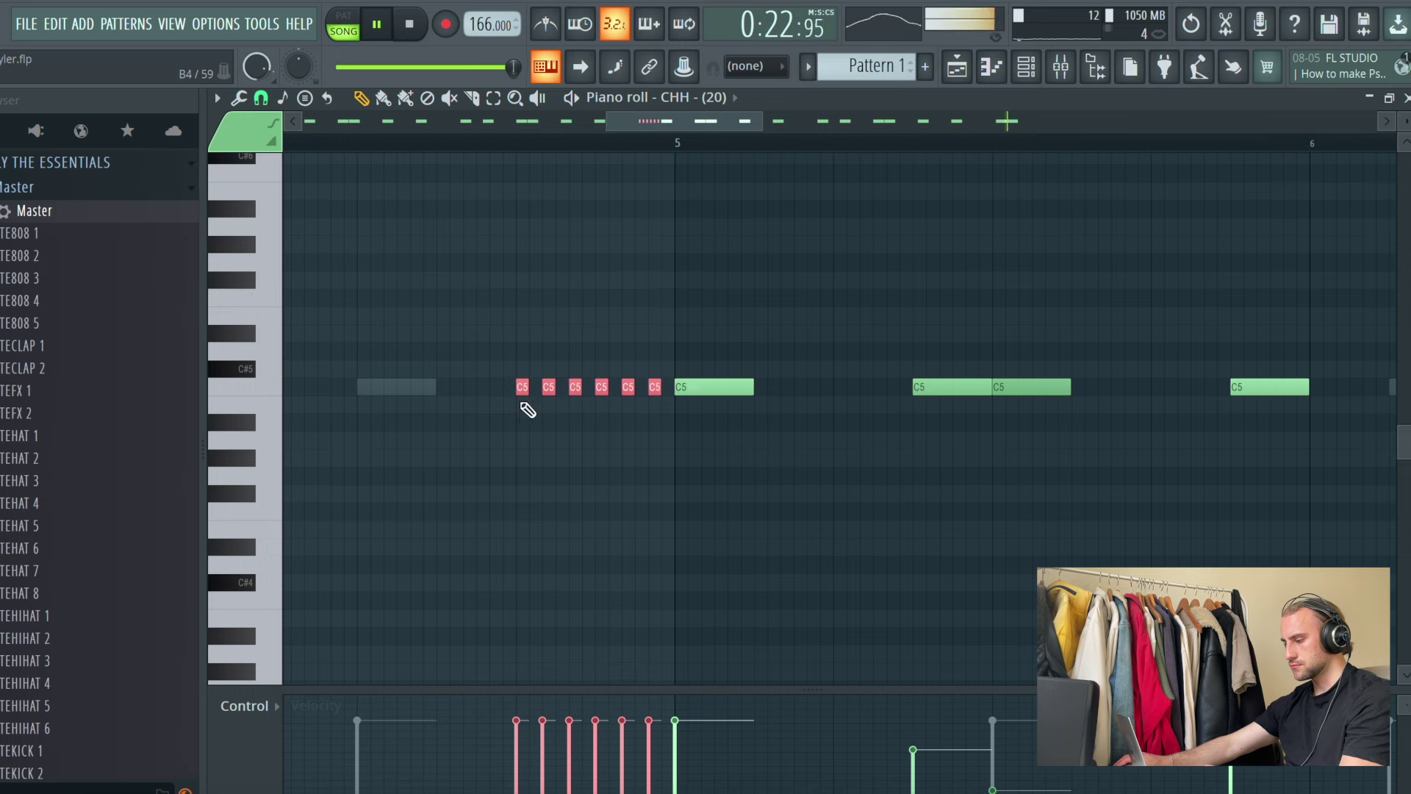
Step: Shape the velocities of the six-note hi-hat roll before bar 5 into a rising ramp
{"action": "left_click_drag", "start_coordinate": [599, 695], "coordinate": [544, 379]}
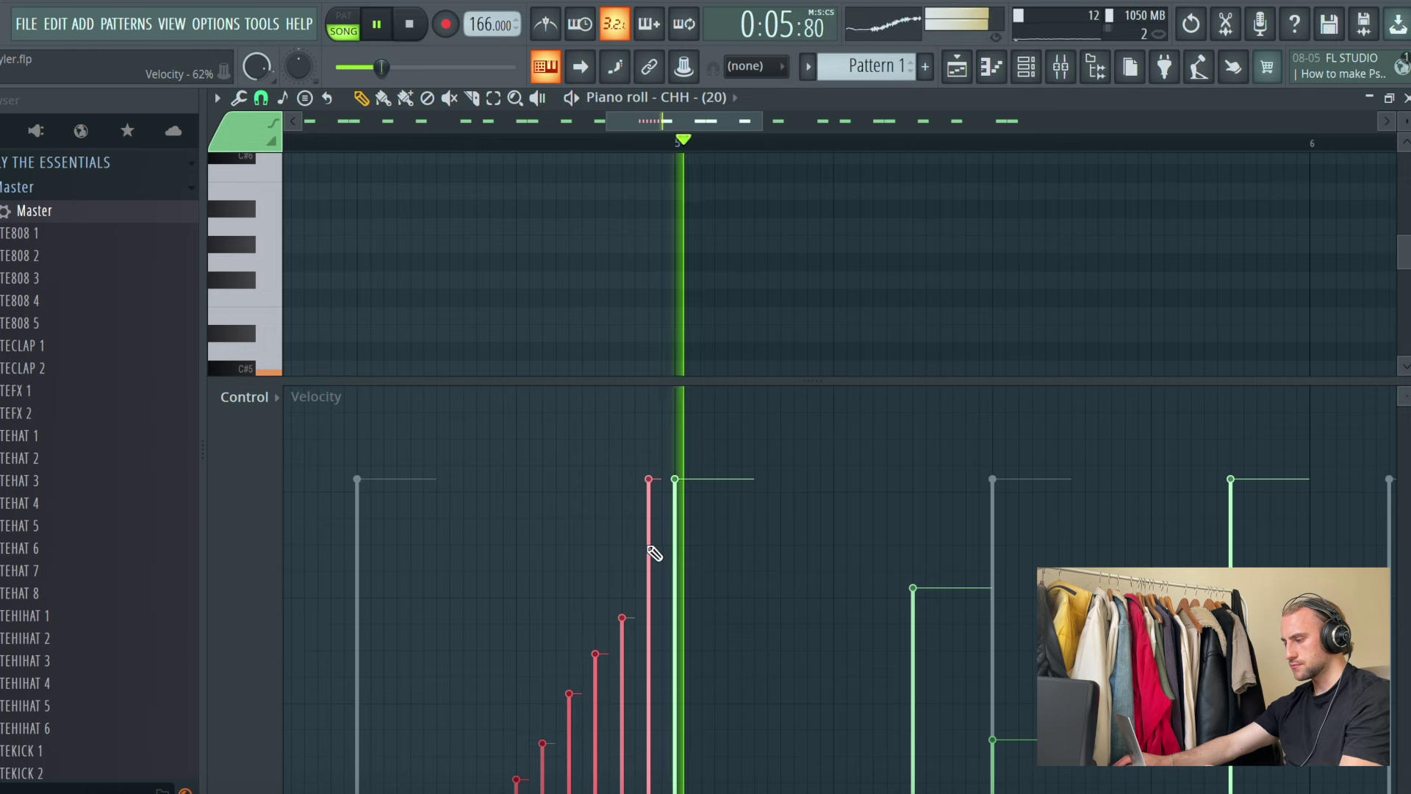
{"action": "scroll", "coordinate": [734, 145], "scroll_direction": "down", "scroll_amount": 5}
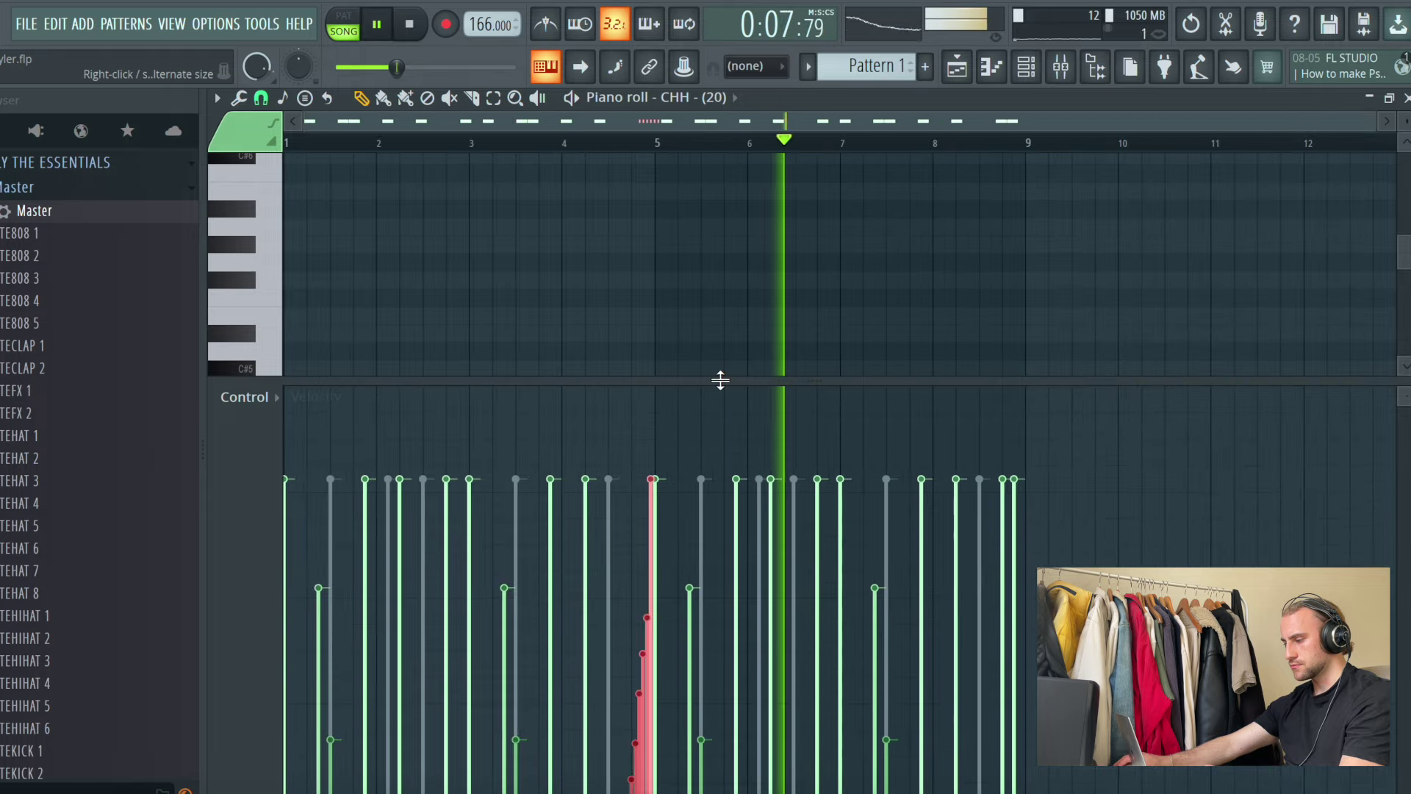
{"action": "left_click", "coordinate": [648, 567]}
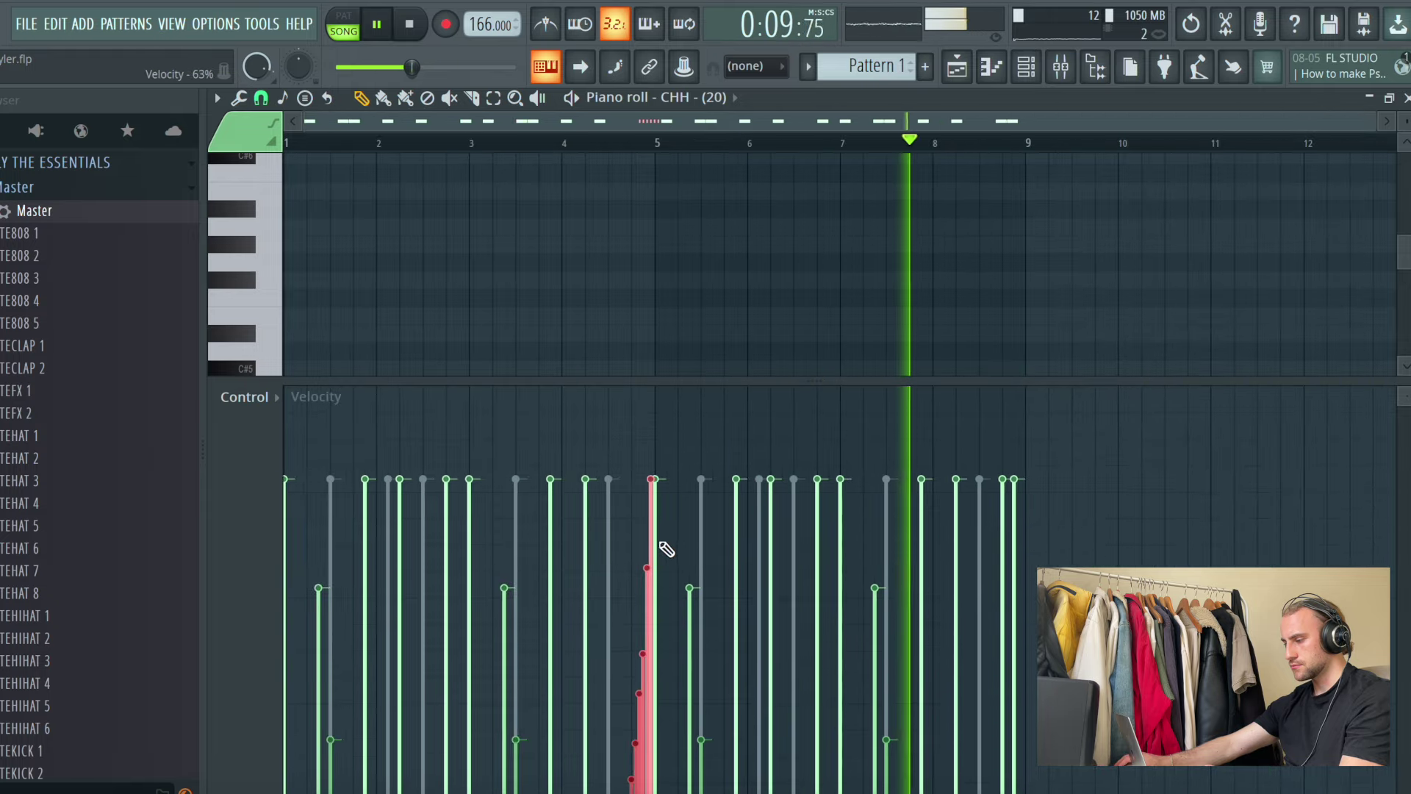
{"action": "left_click_drag", "start_coordinate": [734, 377], "coordinate": [735, 674]}
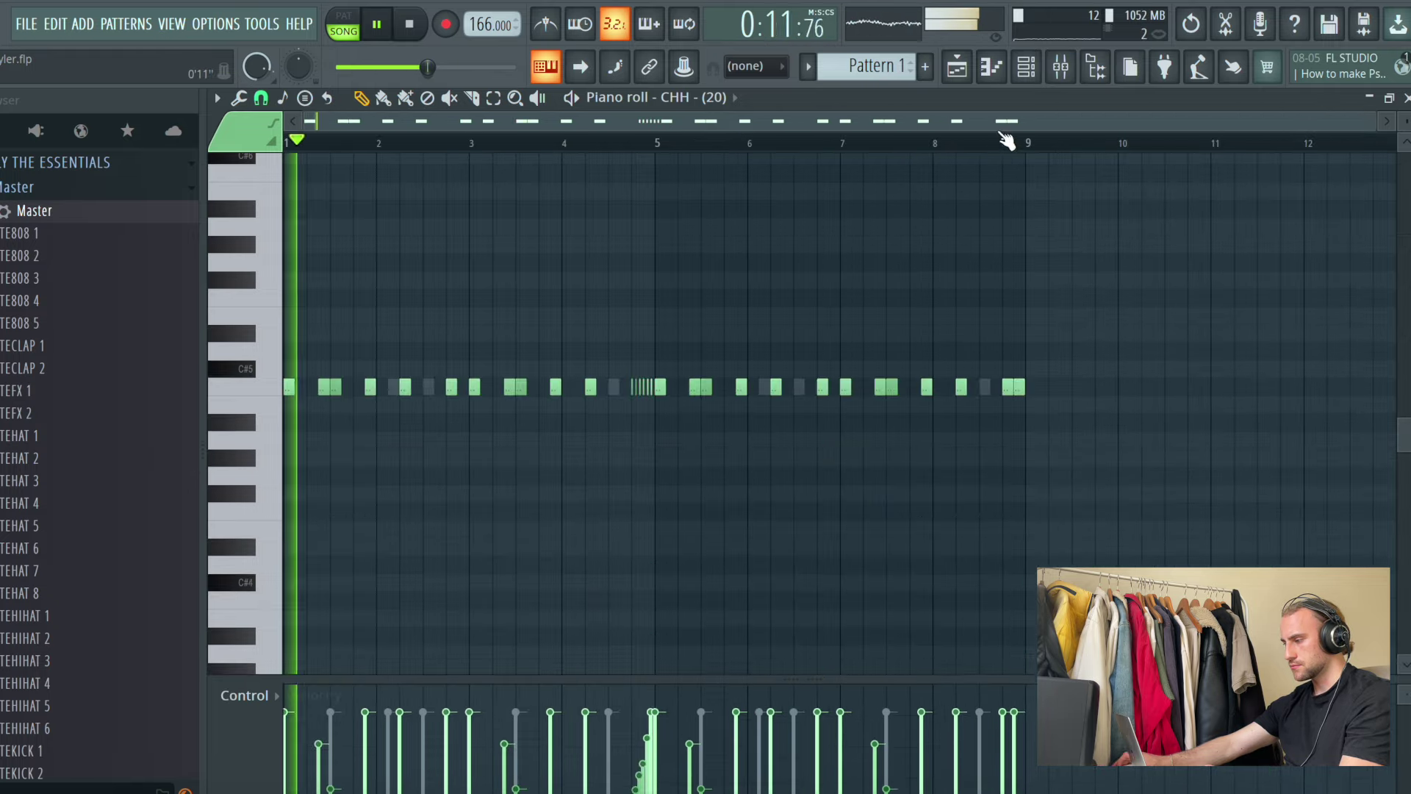
Step: Lower the velocity of the last CHH - (20) note in bar 8 to about 27%
{"action": "scroll", "coordinate": [1025, 131], "scroll_direction": "up", "scroll_amount": 3}
{"action": "scroll", "coordinate": [1044, 147], "scroll_direction": "up", "scroll_amount": 5}
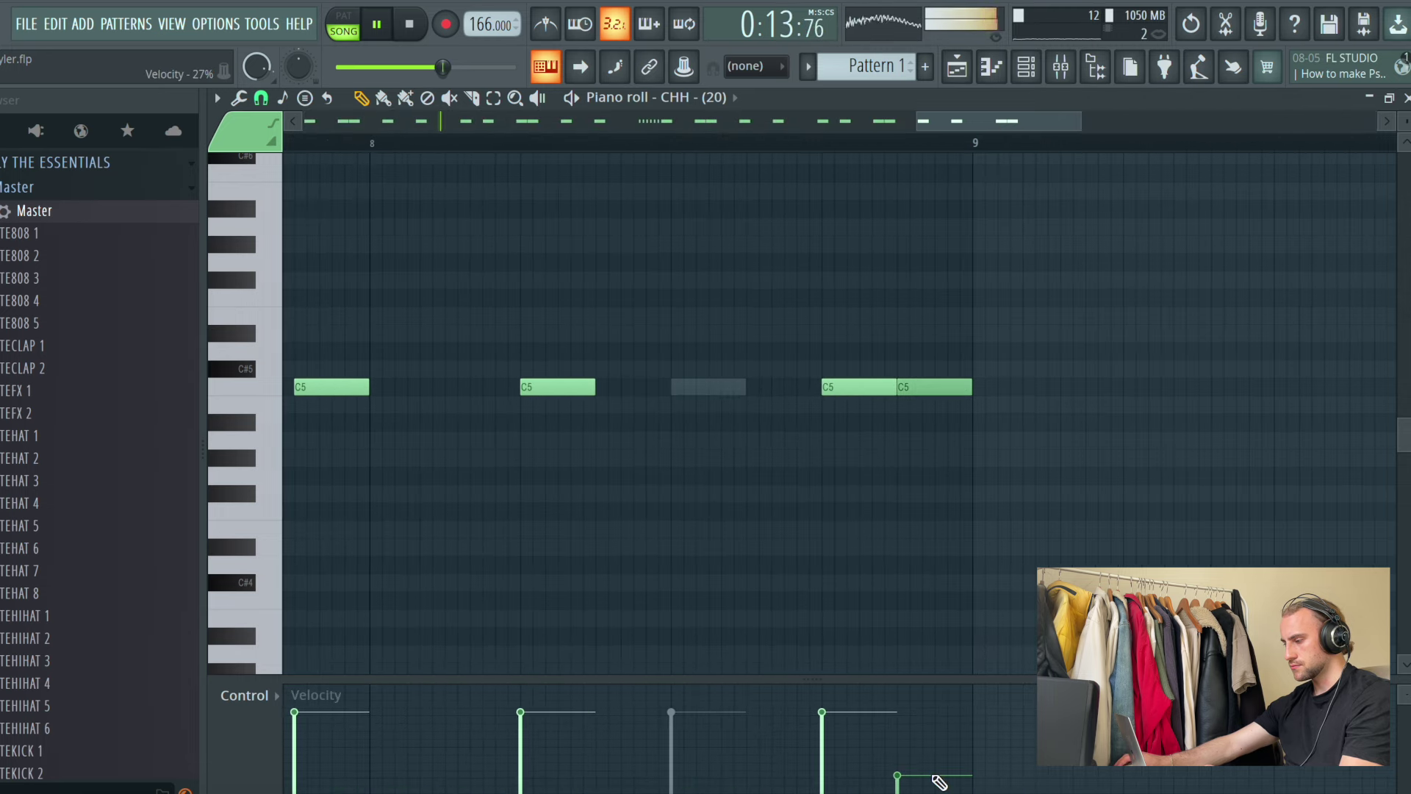
{"action": "scroll", "coordinate": [911, 139], "scroll_direction": "down", "scroll_amount": 6}
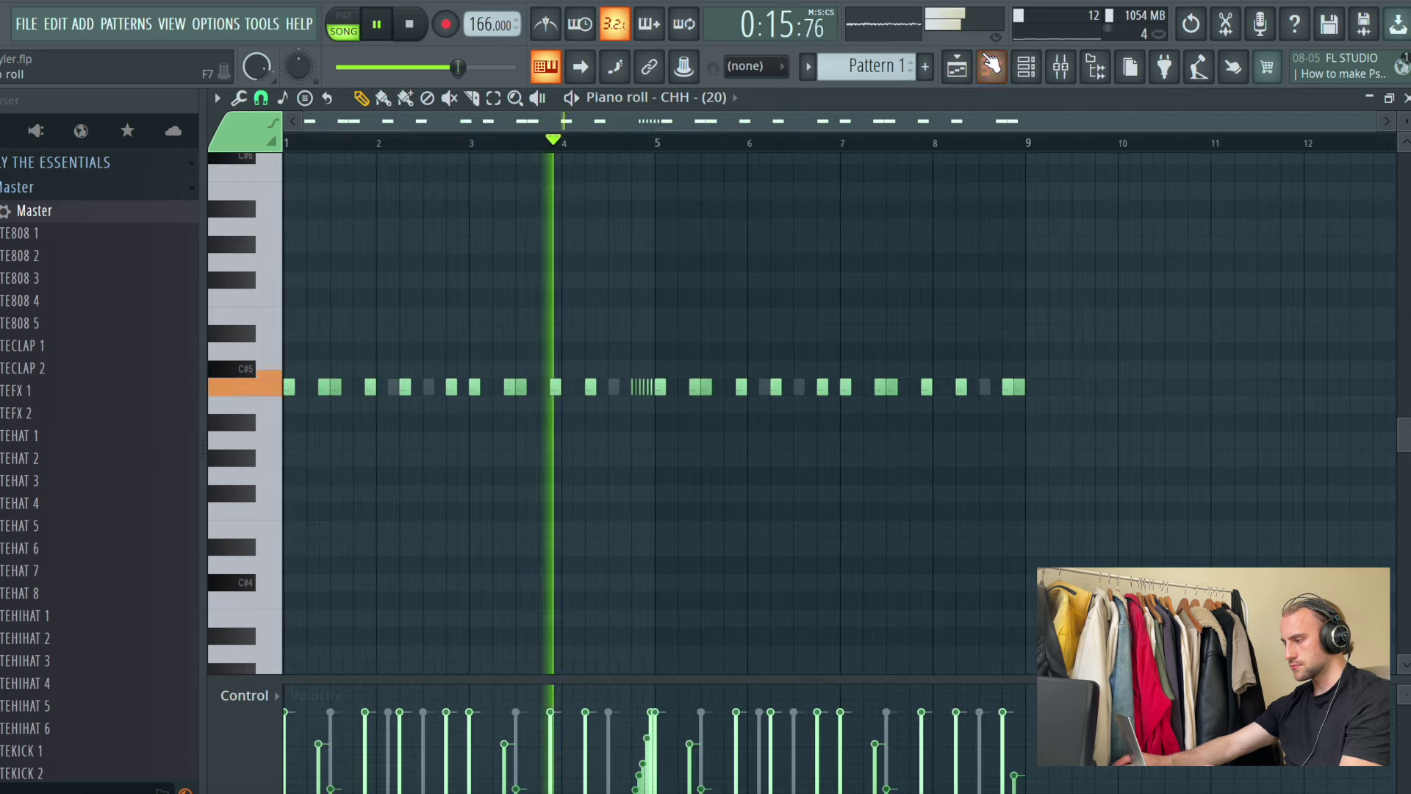
Step: Add the OTEREVERSEHAT 2 sample as a new channel and open its piano roll in Pattern 1
{"action": "left_click", "coordinate": [958, 66]}
{"action": "left_click", "coordinate": [1027, 66]}
{"action": "scroll", "coordinate": [44, 390], "scroll_direction": "down", "scroll_amount": 3}
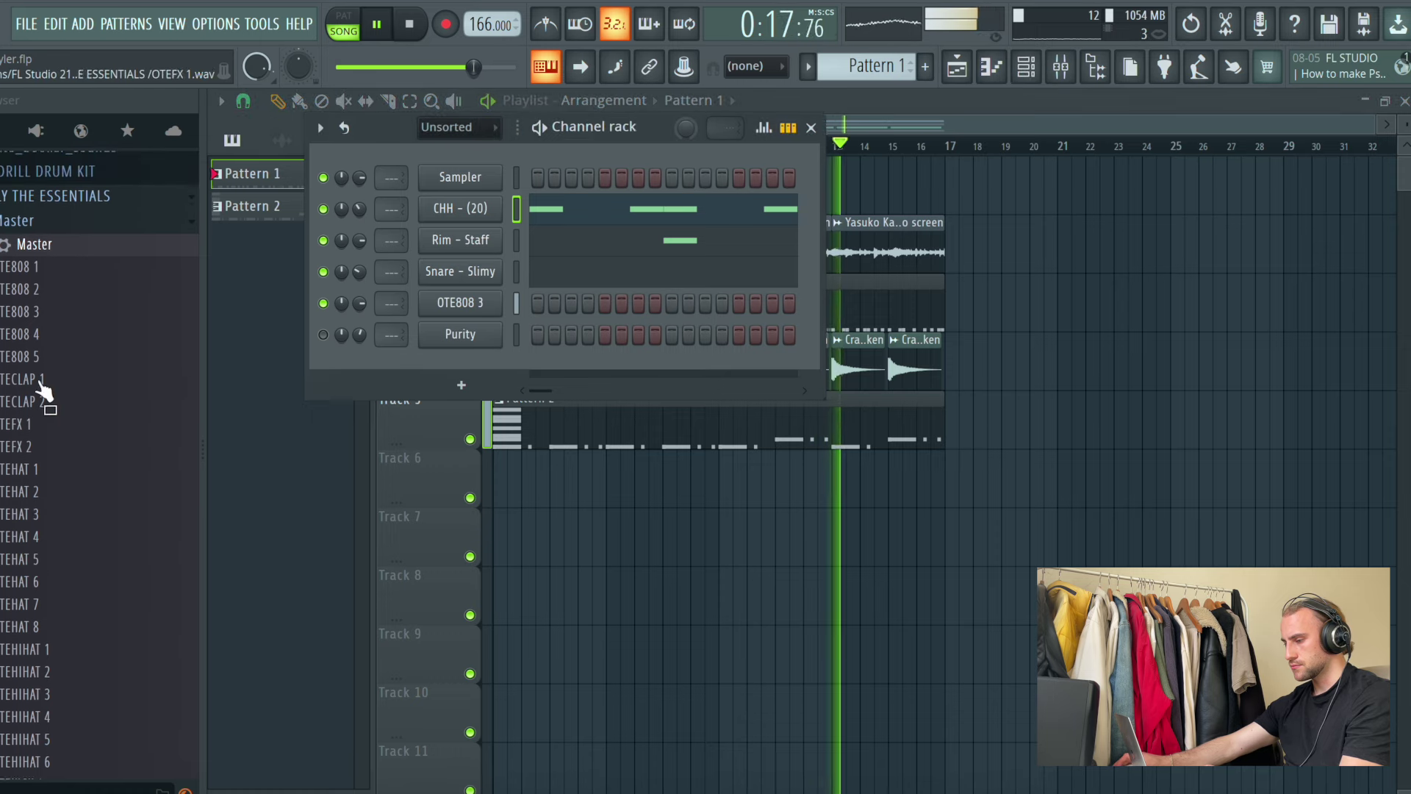
{"action": "scroll", "coordinate": [37, 463], "scroll_direction": "down", "scroll_amount": 3}
{"action": "left_click_drag", "start_coordinate": [63, 526], "coordinate": [481, 350]}
{"action": "right_click", "coordinate": [481, 350]}
{"action": "left_click", "coordinate": [532, 363]}
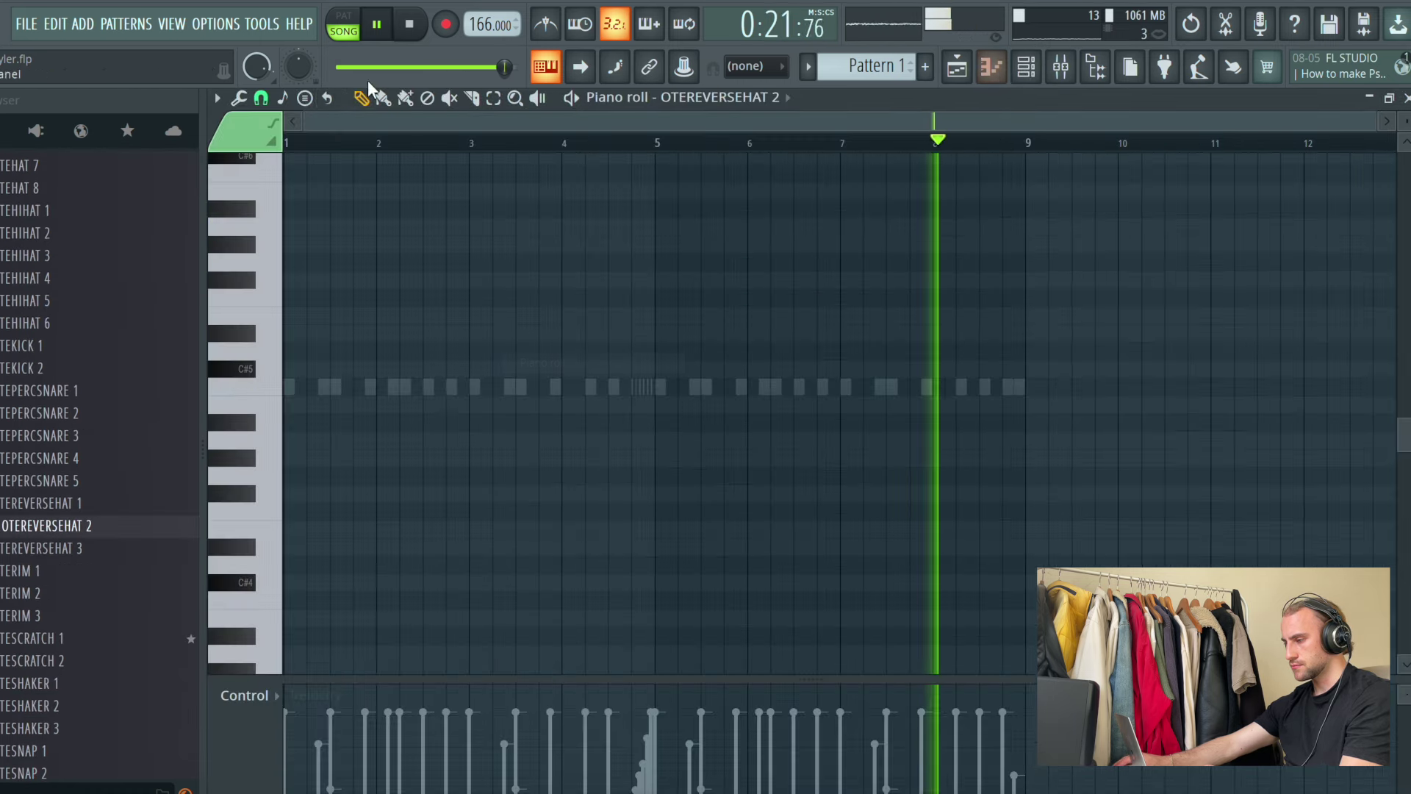
Step: Place an OTEREVERSEHAT 2 note on C5 in the first half of bar 2 and check its velocity during playback
{"action": "left_click", "coordinate": [261, 97]}
{"action": "left_click", "coordinate": [288, 148]}
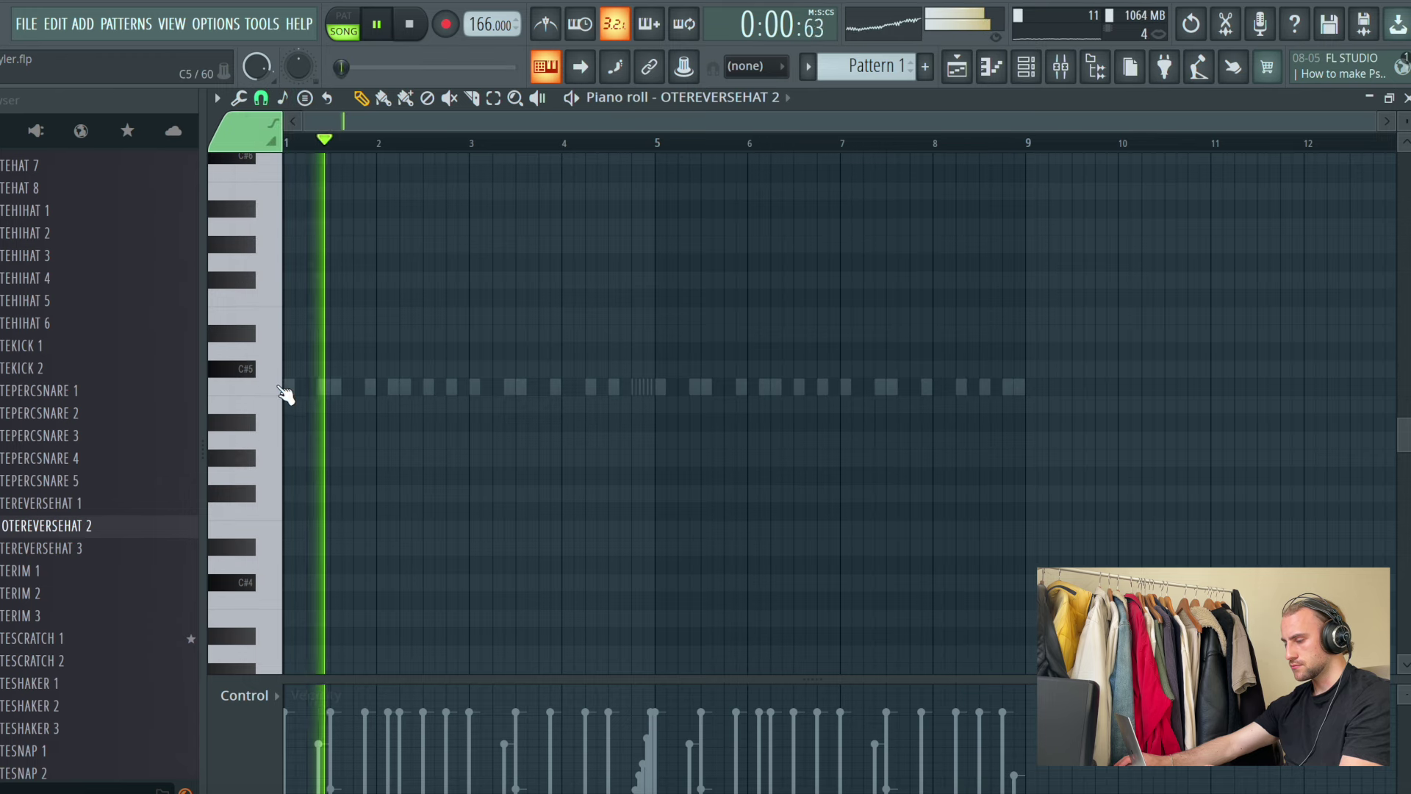
{"action": "left_click", "coordinate": [405, 387]}
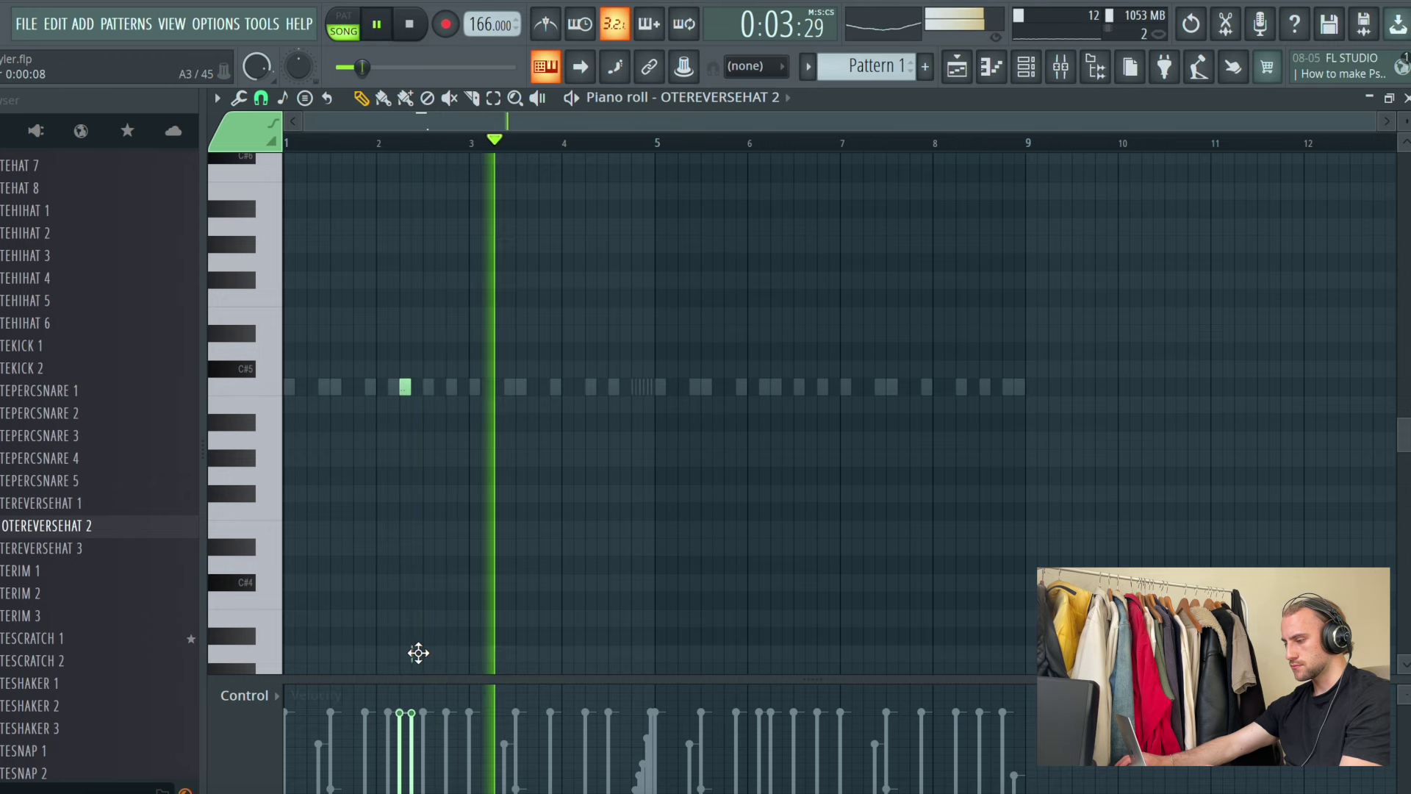
{"action": "left_click_drag", "start_coordinate": [423, 677], "coordinate": [411, 424]}
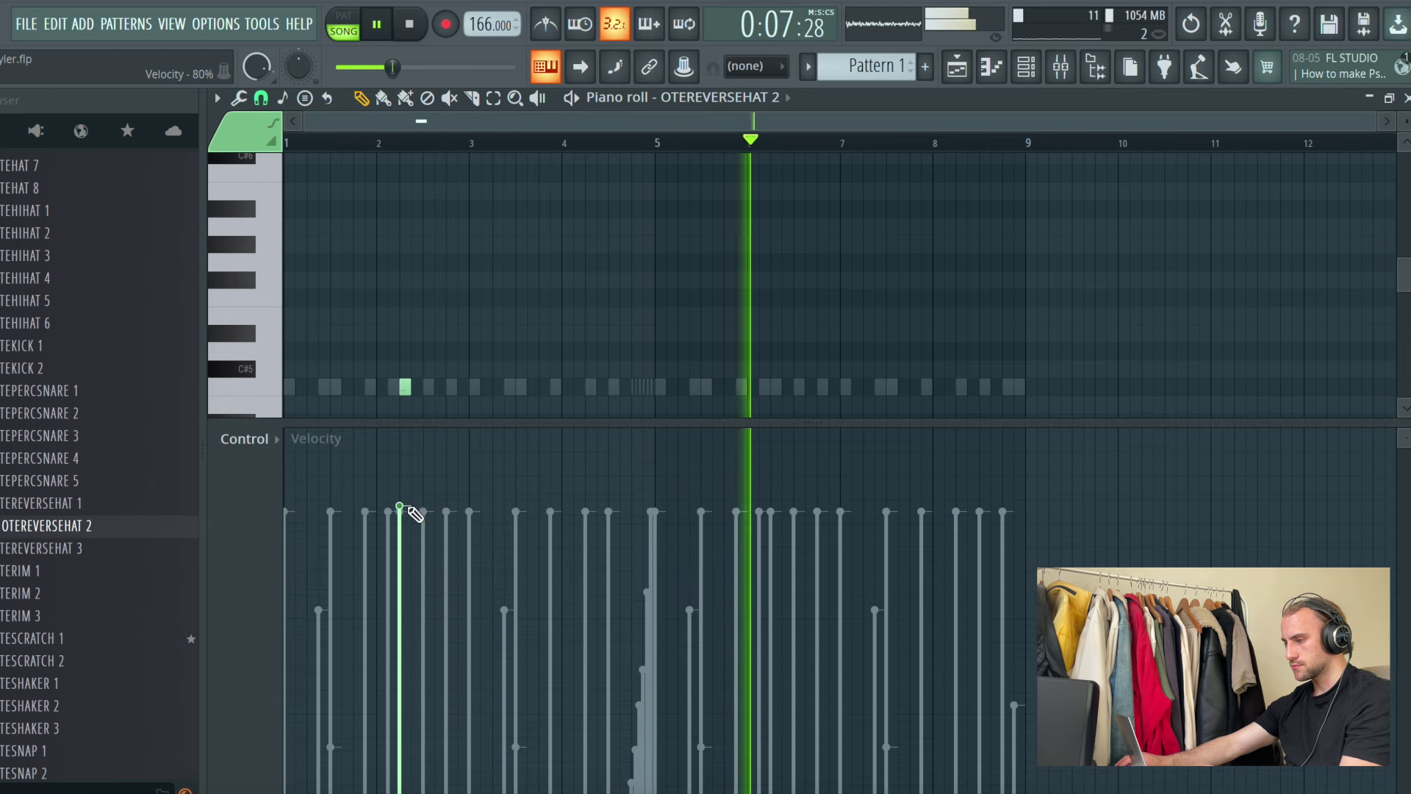
{"action": "key", "text": "space"}
{"action": "key", "text": "space"}
{"action": "left_click_drag", "start_coordinate": [432, 423], "coordinate": [439, 738]}
{"action": "left_click", "coordinate": [261, 97]}
{"action": "left_click", "coordinate": [280, 147]}
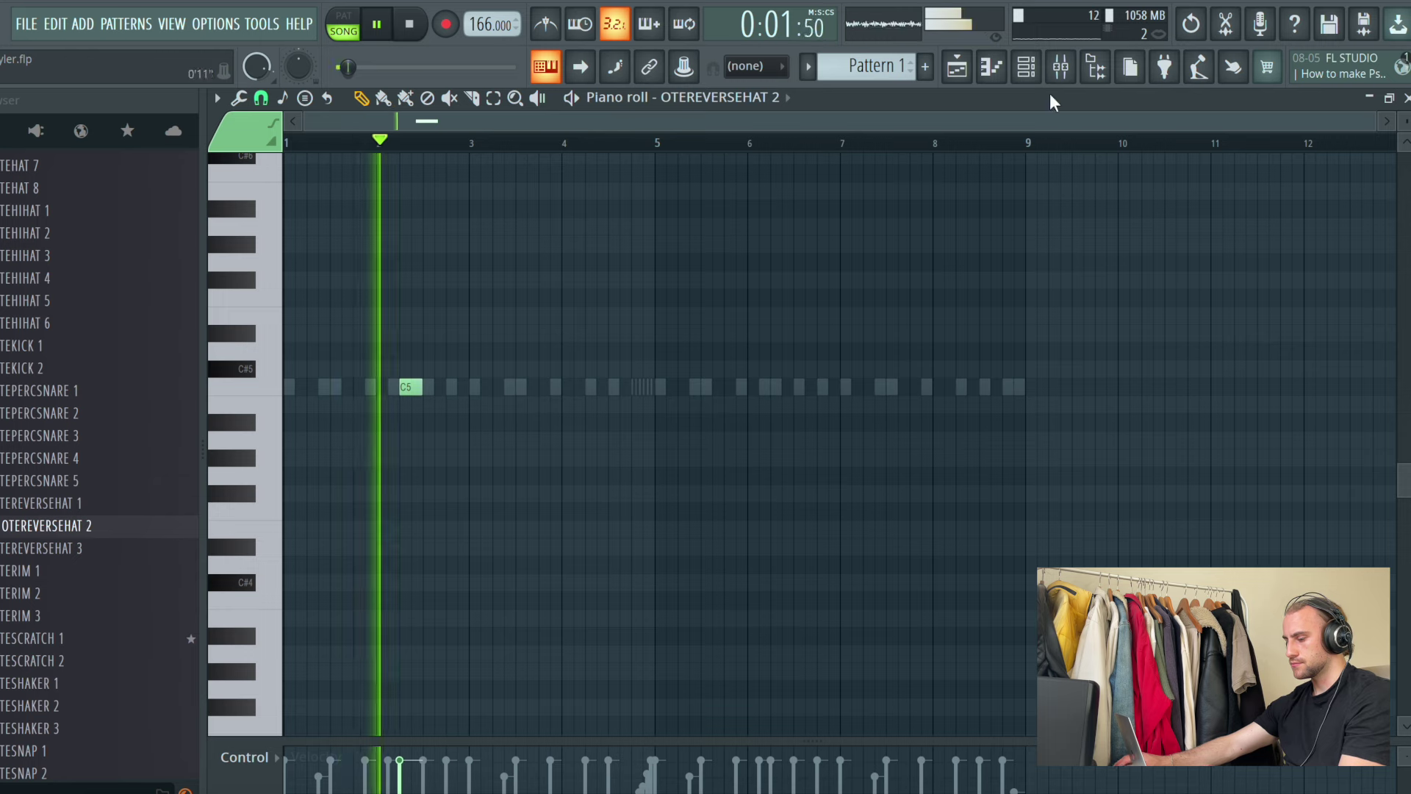
Step: Lower the CHH - (20) channel volume to 40% and set the OTE808 3 sample's fade-out to about 26%
{"action": "left_click", "coordinate": [1002, 74]}
{"action": "key", "text": "F6"}
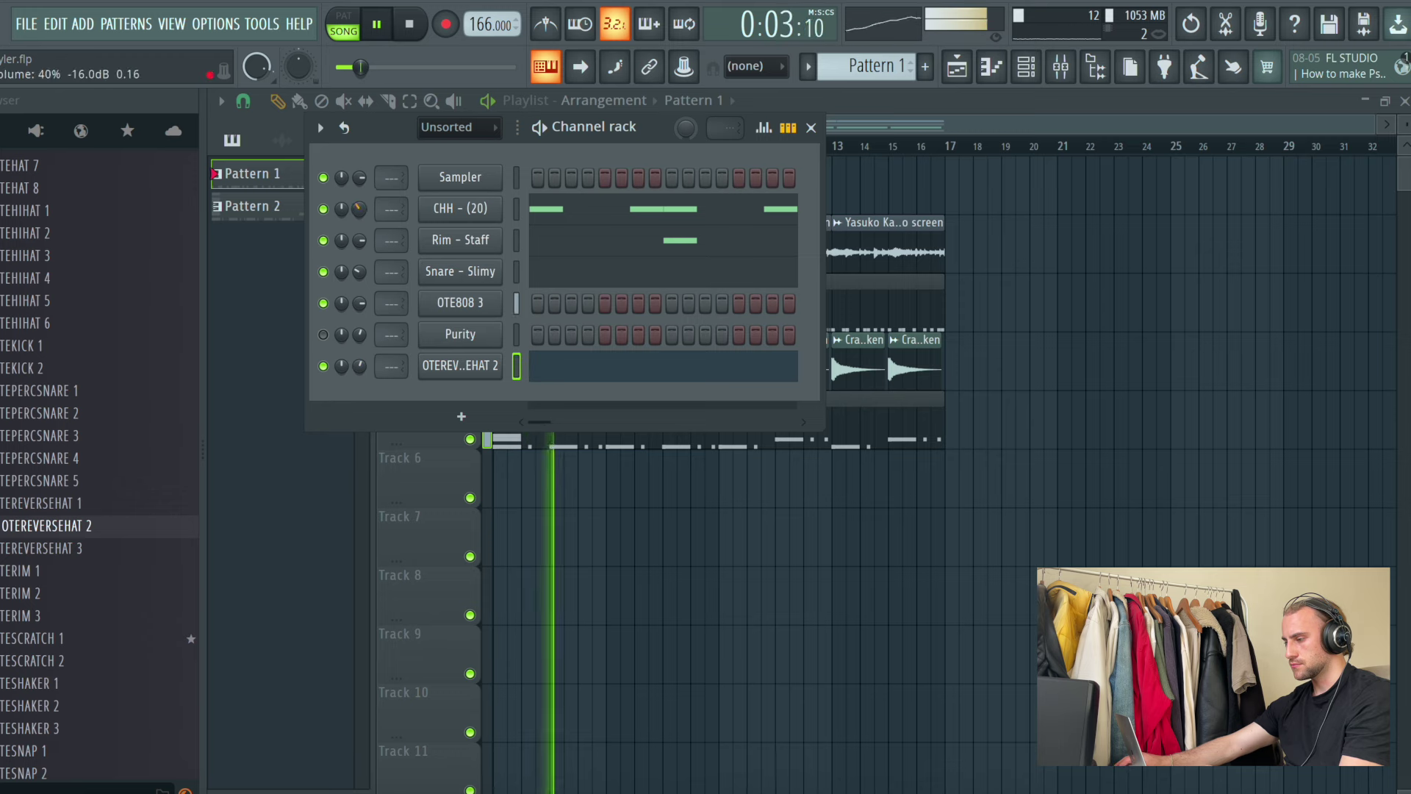
{"action": "left_click", "coordinate": [499, 302]}
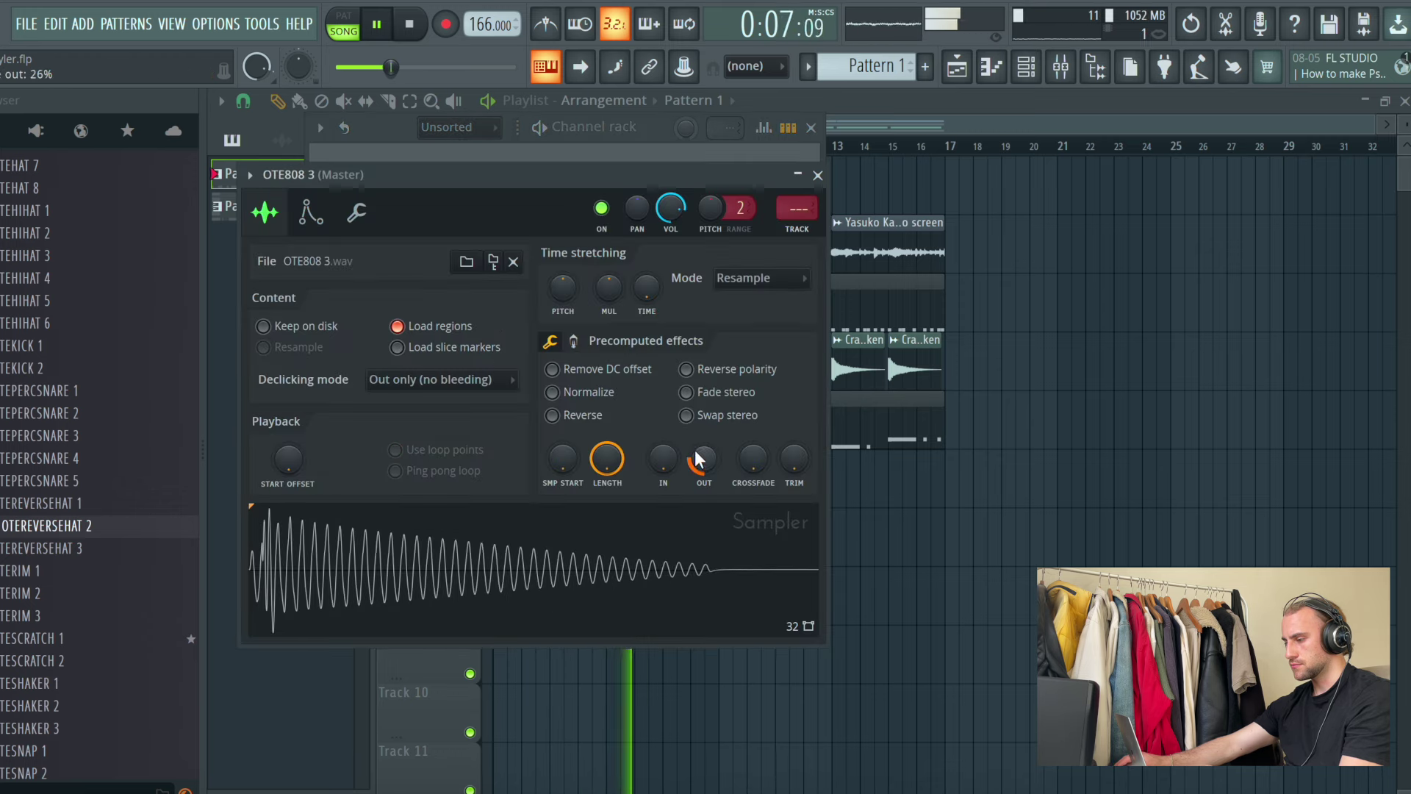
{"action": "left_click", "coordinate": [357, 212]}
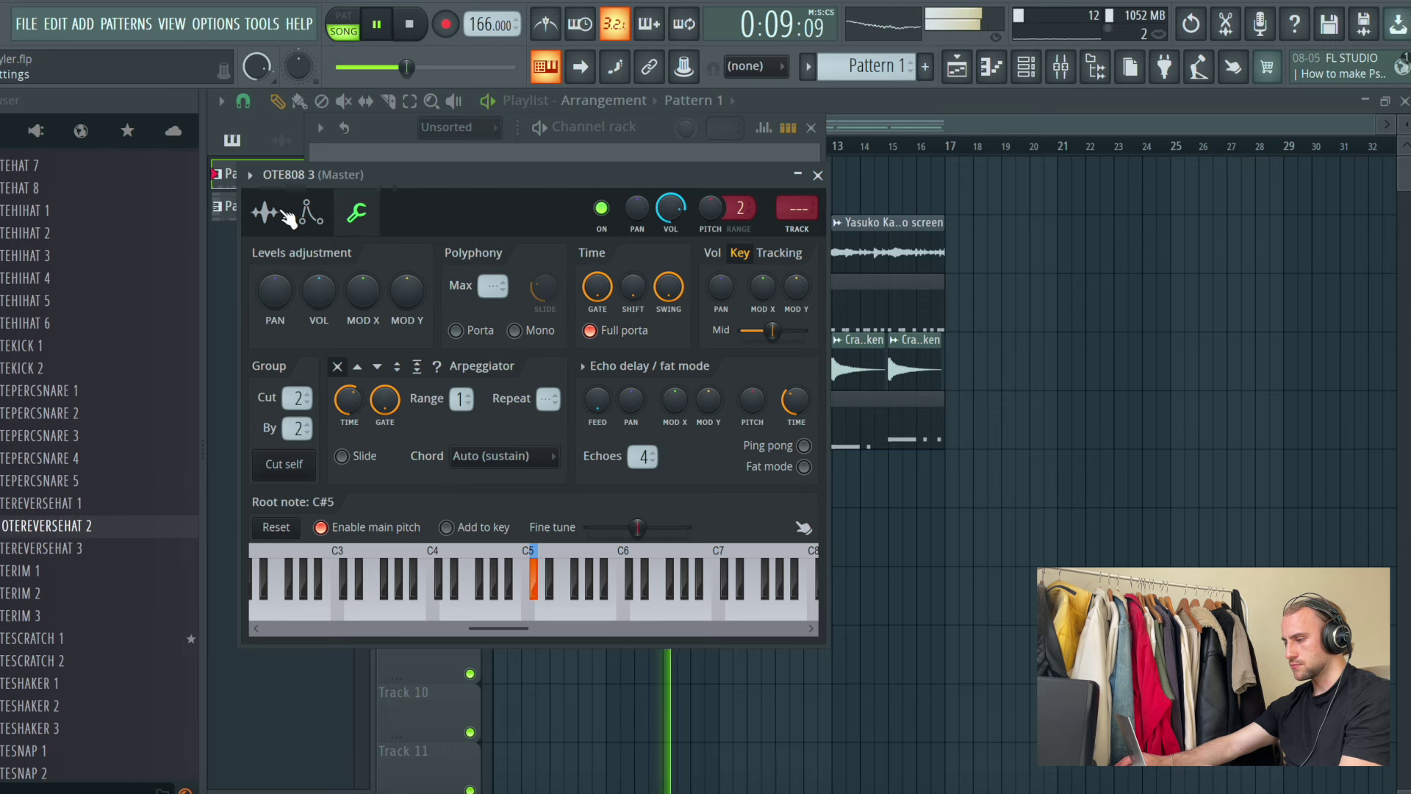
{"action": "left_click", "coordinate": [265, 213]}
{"action": "key", "text": "Escape"}
Step: Audition the OTEREVERSEHAT 3 sample and the OTERIM 1, 2 and 3 samples
{"action": "scroll", "coordinate": [132, 535], "scroll_direction": "down", "scroll_amount": 5}
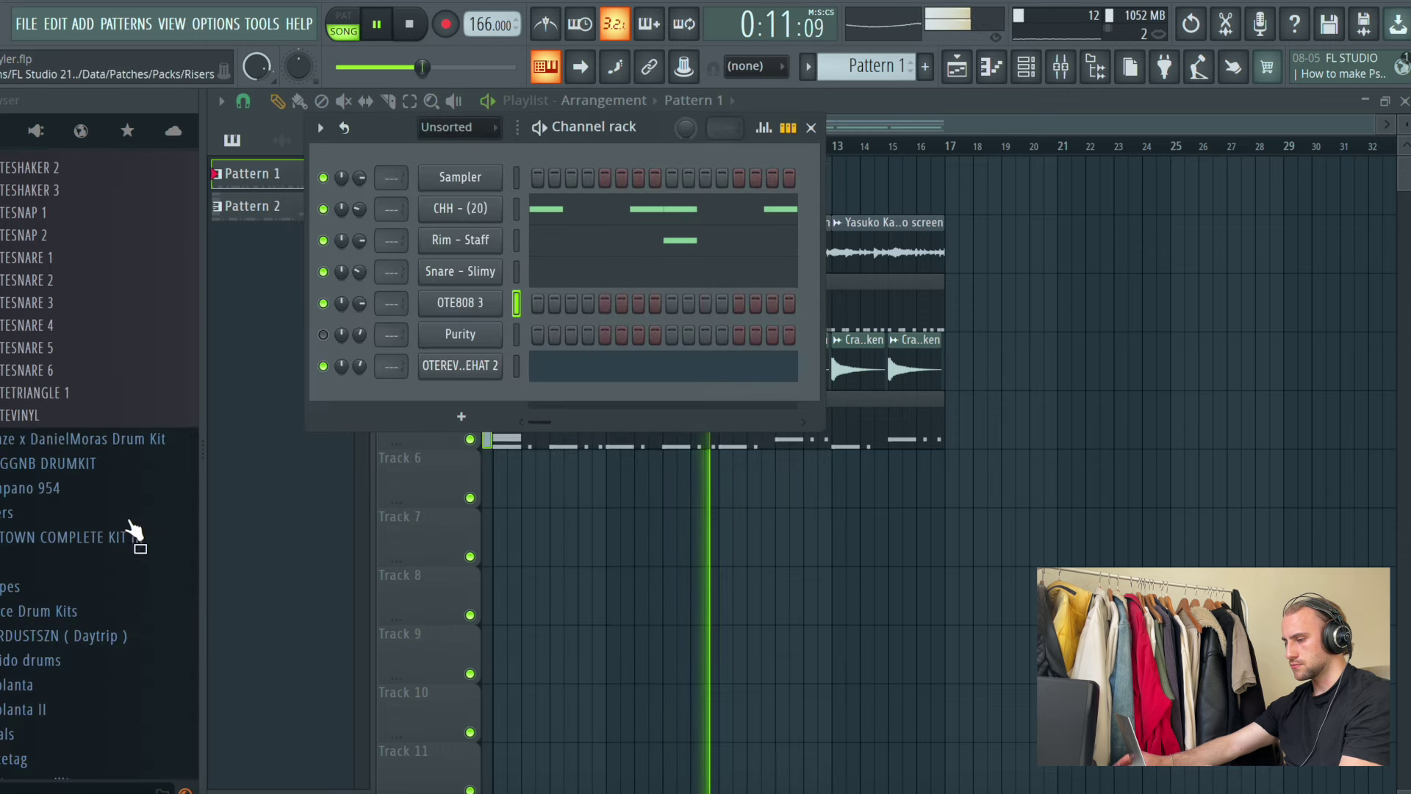
{"action": "scroll", "coordinate": [25, 402], "scroll_direction": "up", "scroll_amount": 5}
{"action": "left_click", "coordinate": [65, 504]}
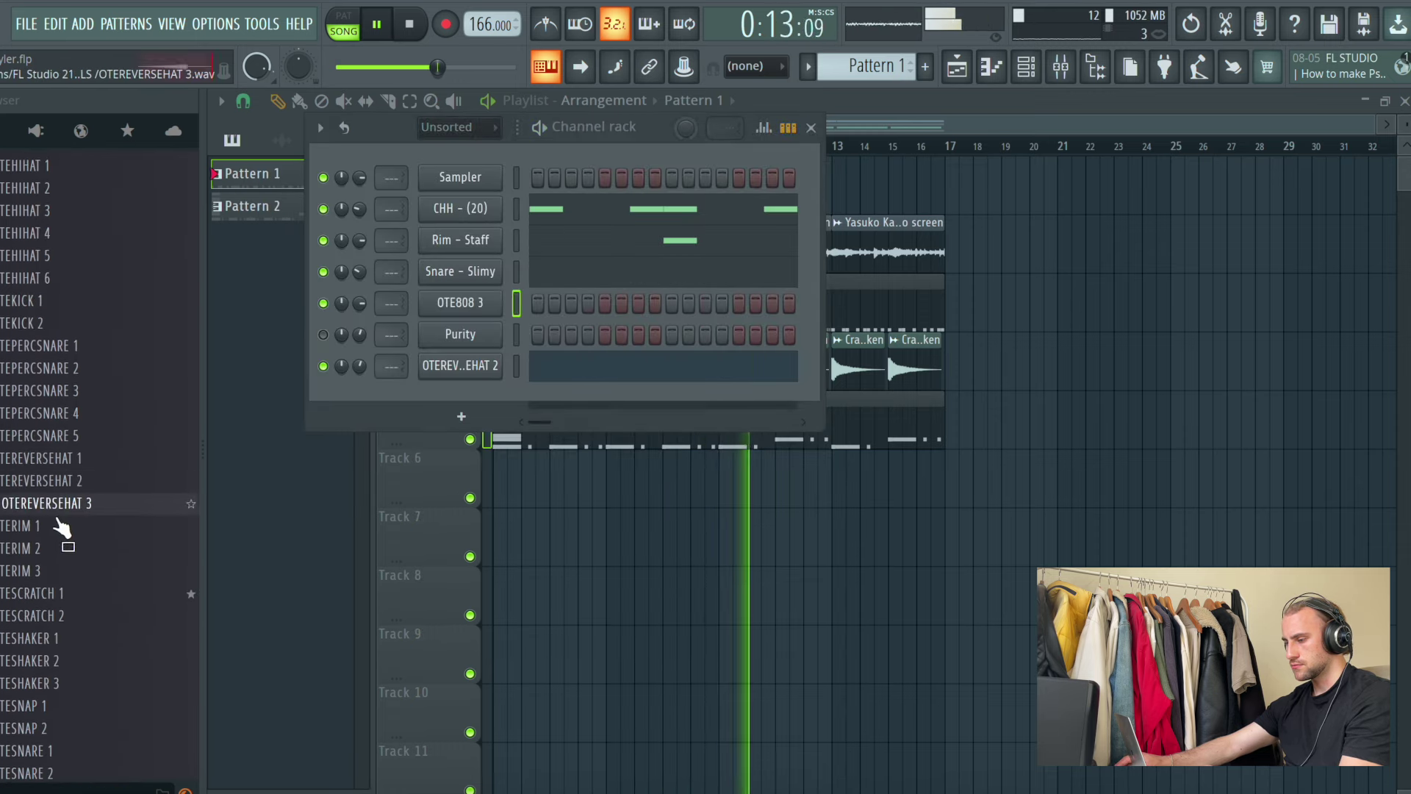
{"action": "left_click", "coordinate": [57, 527]}
{"action": "left_click", "coordinate": [59, 549]}
{"action": "left_click", "coordinate": [59, 575]}
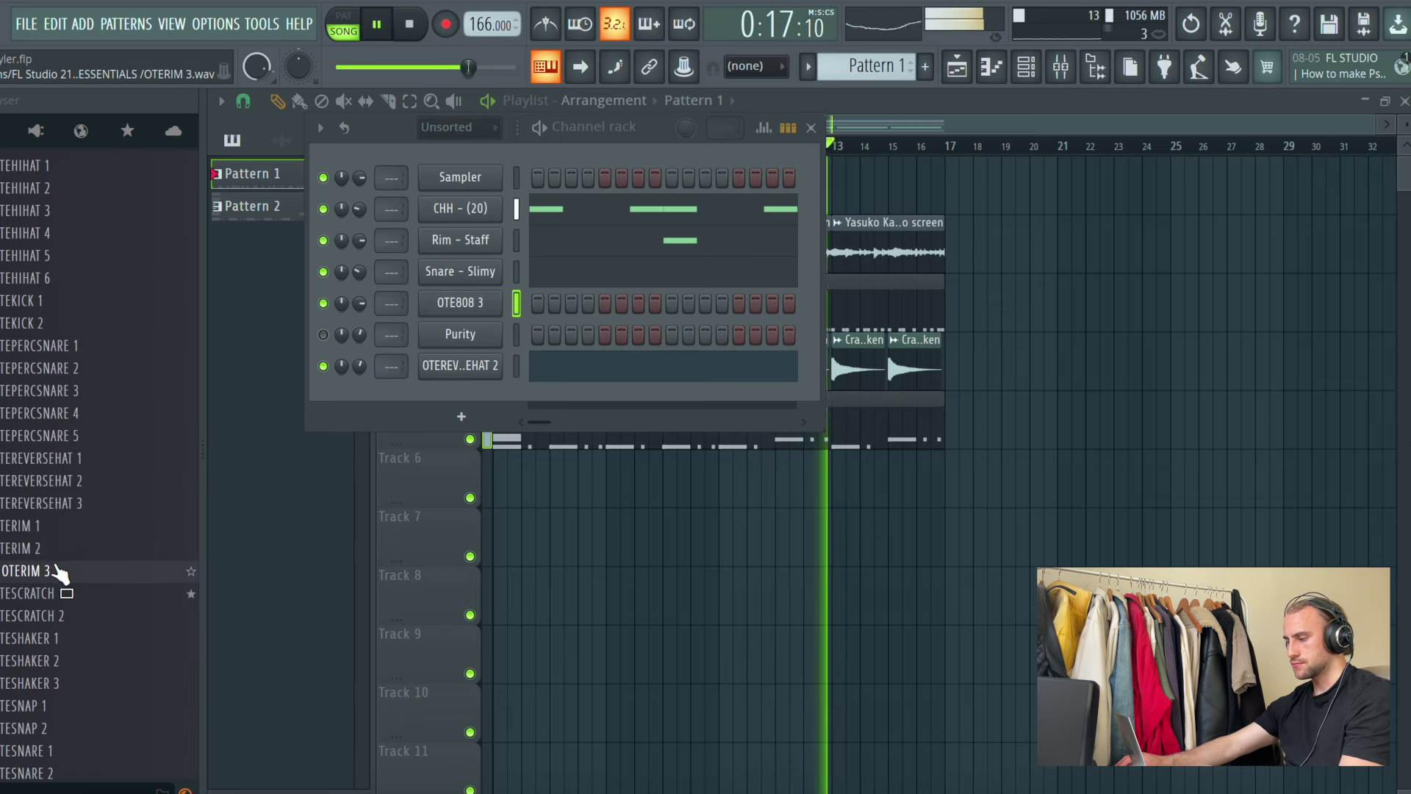
Step: Add OTERIM 2 as a new channel and place one C5 note at the very end of bar 8
{"action": "left_click", "coordinate": [59, 552]}
{"action": "left_click_drag", "start_coordinate": [59, 558], "coordinate": [426, 415]}
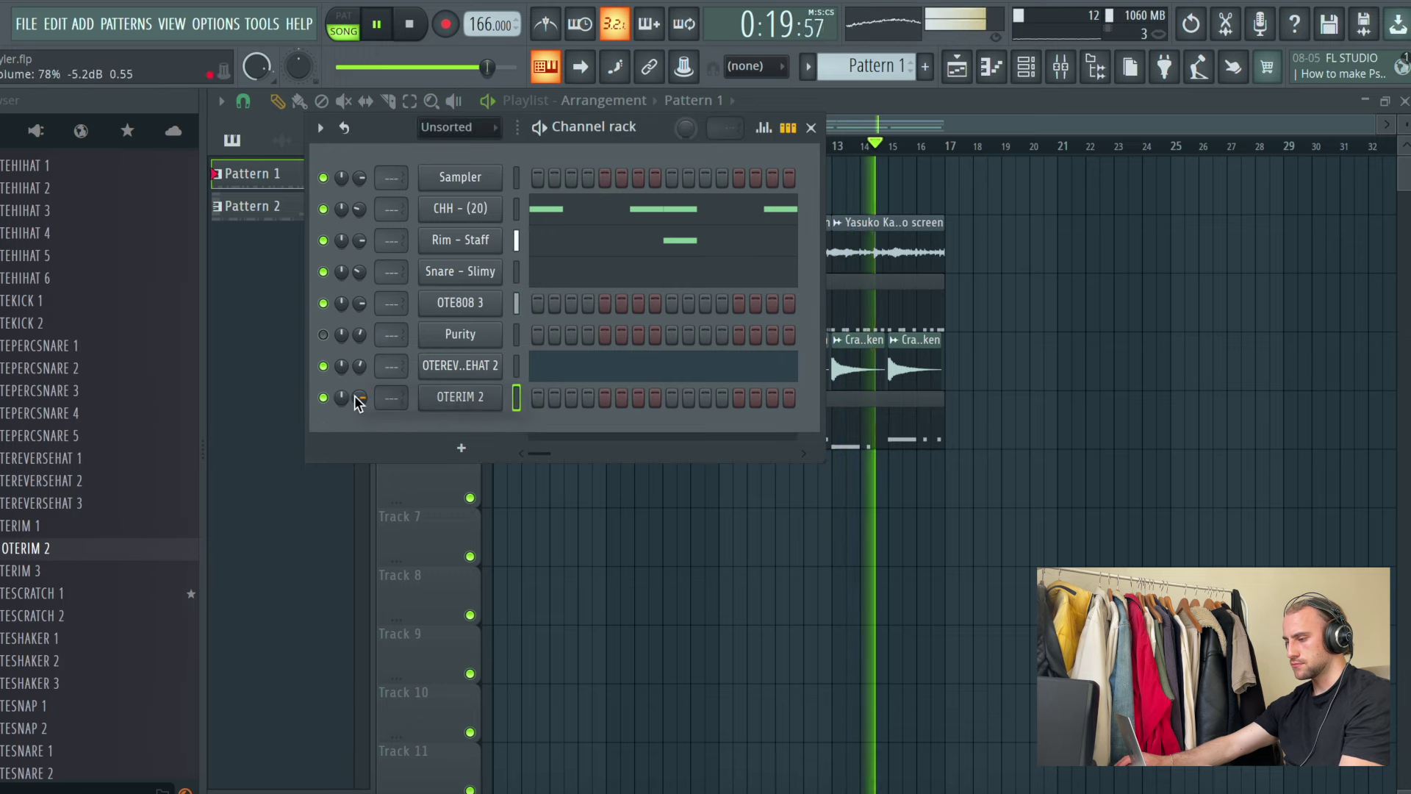
{"action": "left_click", "coordinate": [473, 397]}
{"action": "left_click", "coordinate": [1017, 387]}
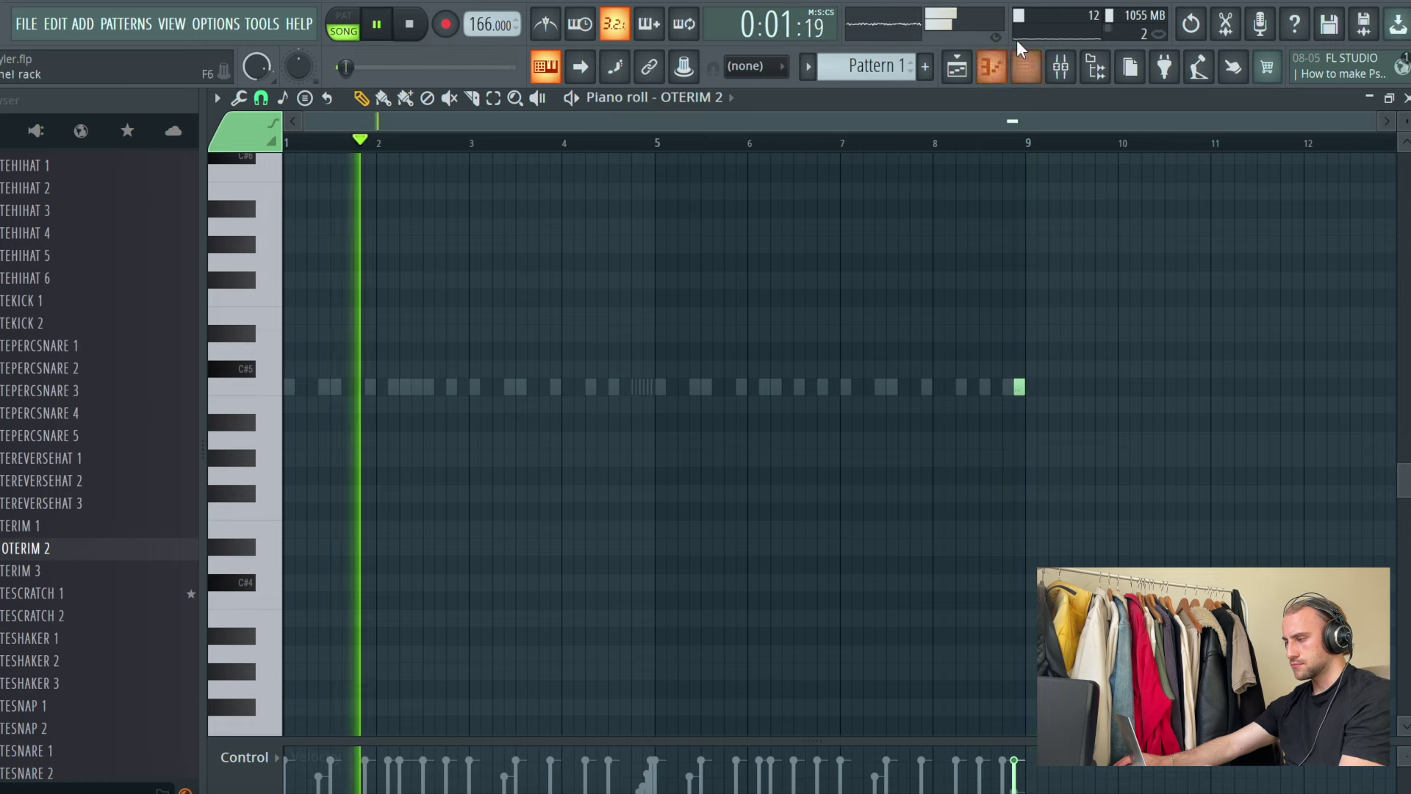
Step: Add the OTESHAKER 2 sample as a new channel and open its piano roll in Pattern 1
{"action": "key", "text": "F6"}
{"action": "scroll", "coordinate": [63, 551], "scroll_direction": "down", "scroll_amount": 2}
{"action": "left_click_drag", "start_coordinate": [58, 549], "coordinate": [70, 526]}
{"action": "left_click_drag", "start_coordinate": [485, 439], "coordinate": [488, 434]}
{"action": "right_click", "coordinate": [502, 426]}
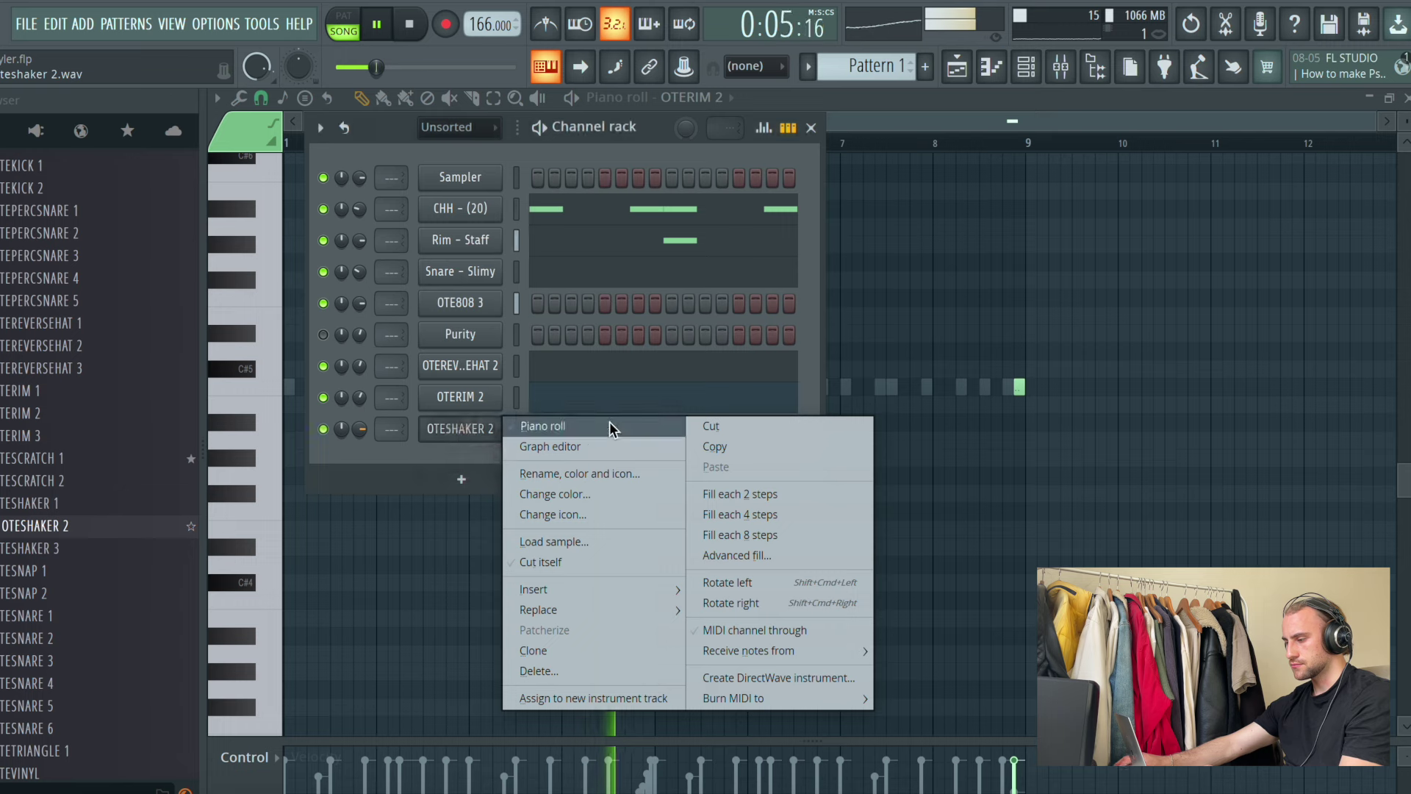
{"action": "left_click", "coordinate": [610, 423]}
Step: Place OTESHAKER 2 notes on C5 at beats 2 and 4 of bar 1 and lower the second note's velocity
{"action": "left_click", "coordinate": [314, 387]}
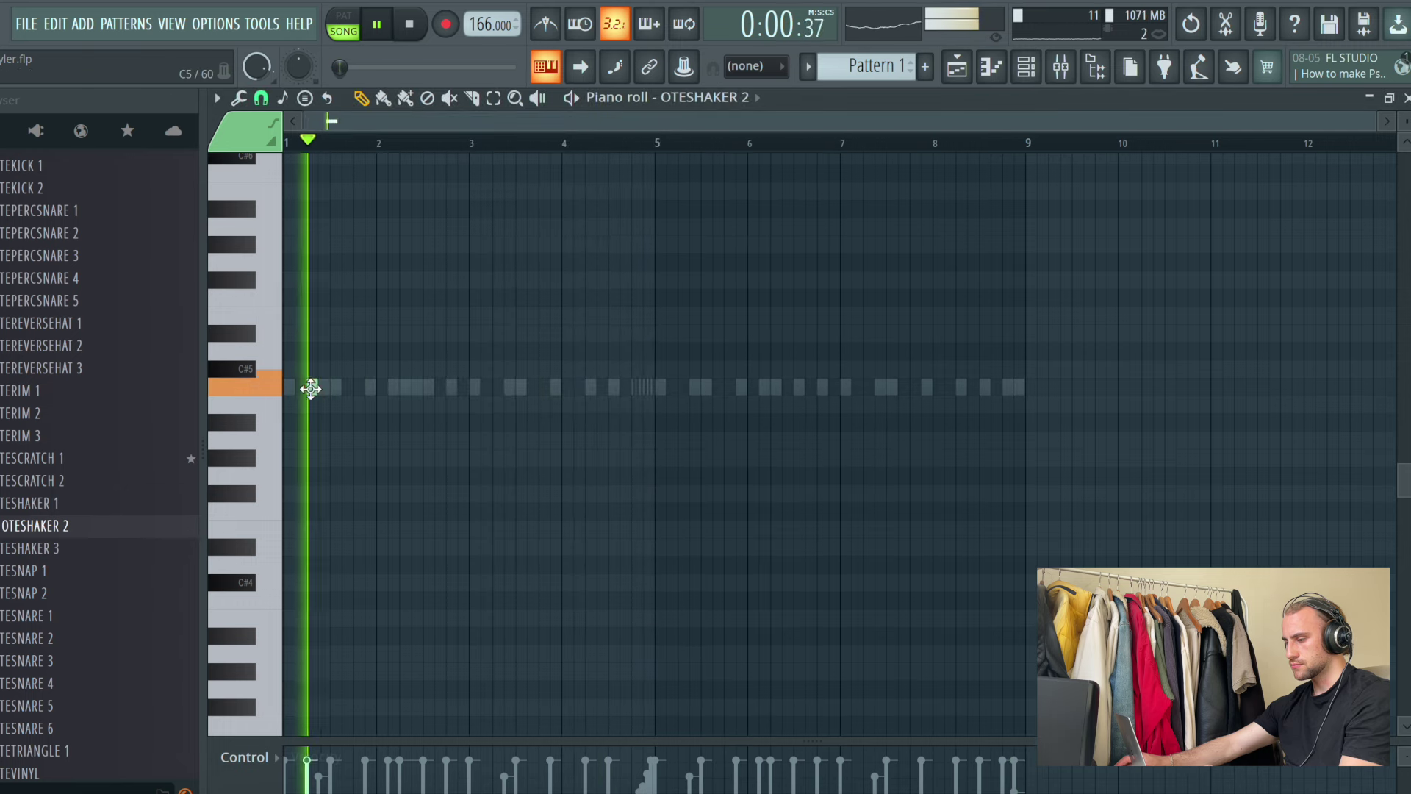
{"action": "left_click", "coordinate": [347, 387]}
{"action": "key", "text": "space"}
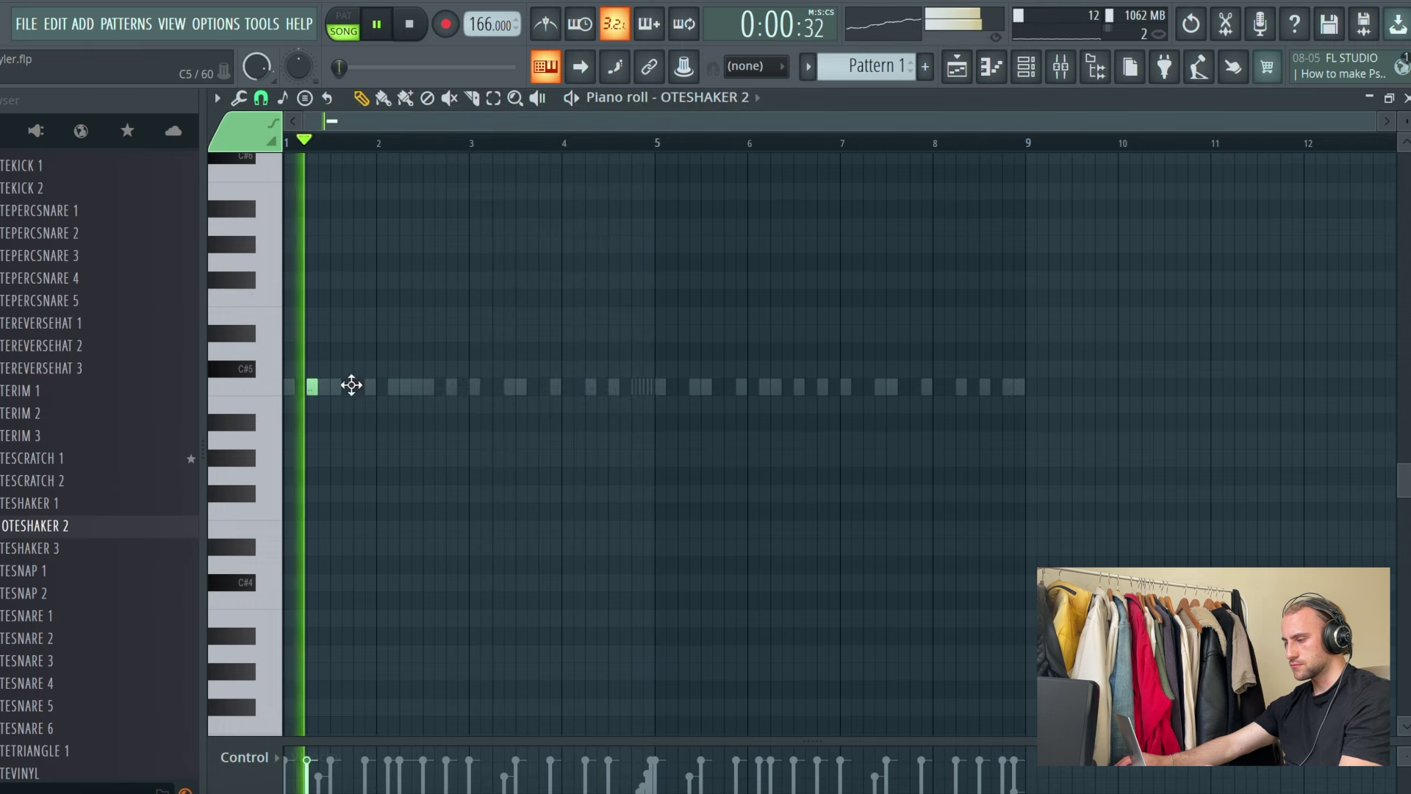
{"action": "key", "text": "space"}
{"action": "left_click_drag", "start_coordinate": [382, 739], "coordinate": [371, 531]}
{"action": "key", "text": "space"}
{"action": "left_click_drag", "start_coordinate": [369, 699], "coordinate": [368, 759]}
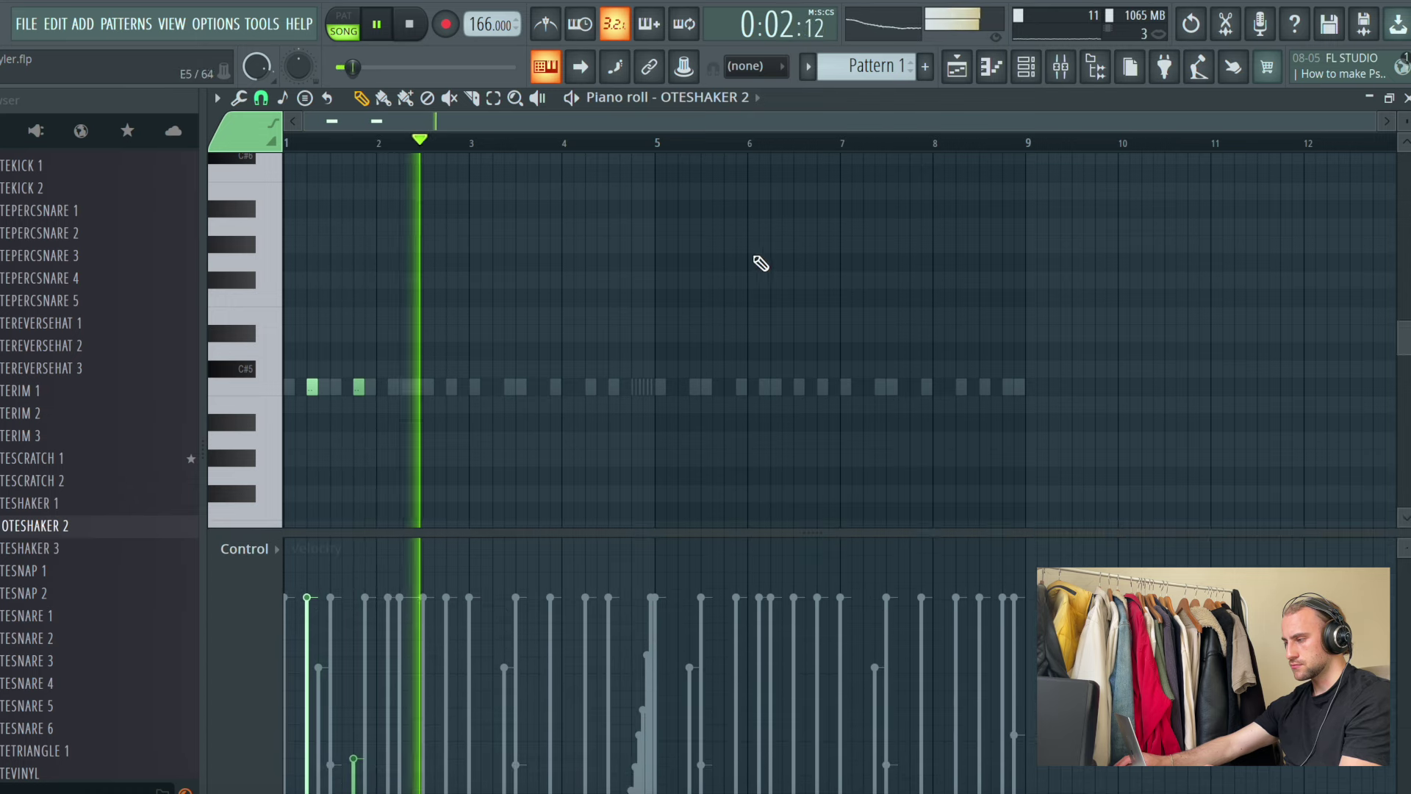
Step: Add the OTESNARE 5 sample as a new channel in the channel rack
{"action": "key", "text": "F6"}
{"action": "scroll", "coordinate": [33, 477], "scroll_direction": "down", "scroll_amount": 4}
{"action": "left_click", "coordinate": [56, 438]}
{"action": "left_click_drag", "start_coordinate": [395, 456], "coordinate": [375, 463]}
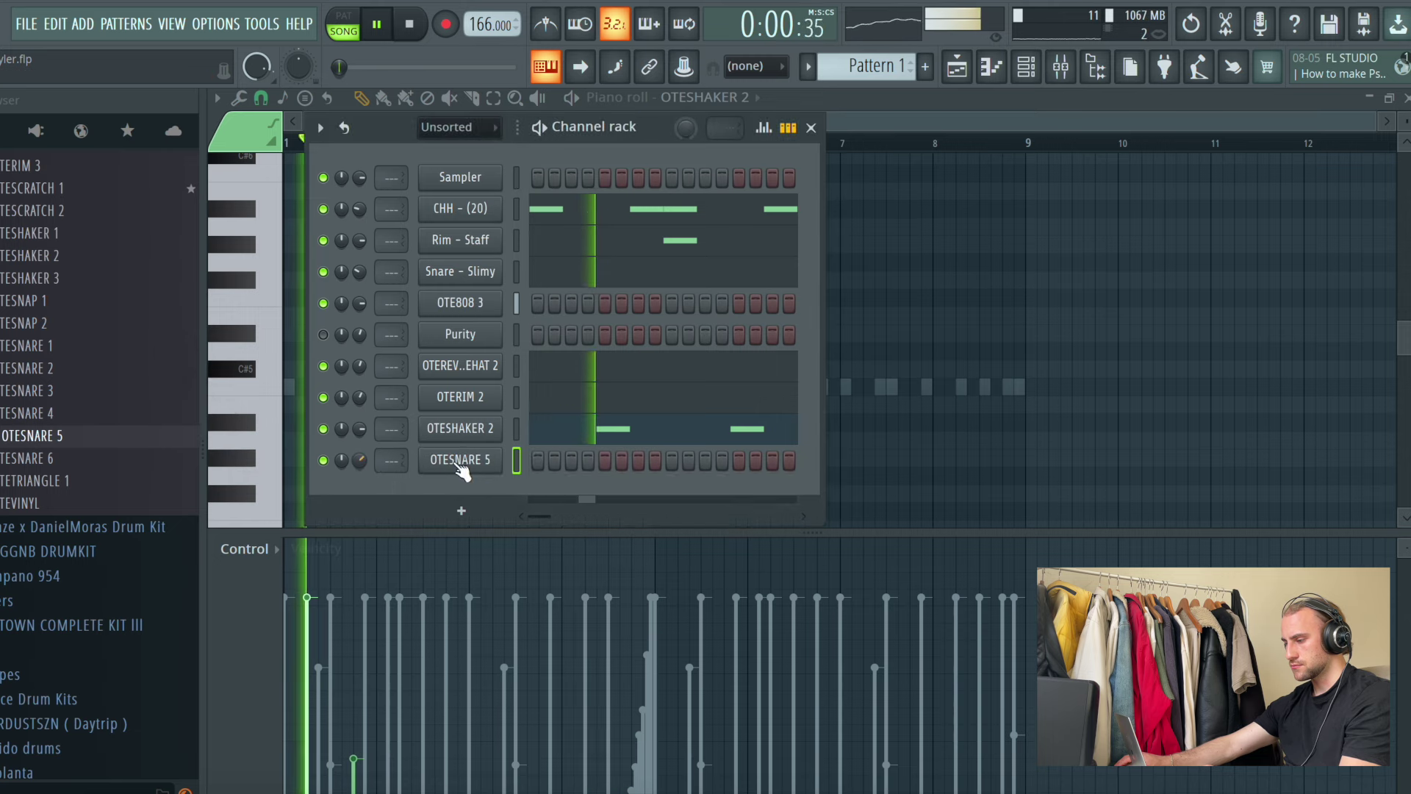
Step: Place two adjacent OTESNARE 5 notes on C5 just before bar 5 and raise the second note's velocity
{"action": "key", "text": "F6"}
{"action": "left_click", "coordinate": [639, 384]}
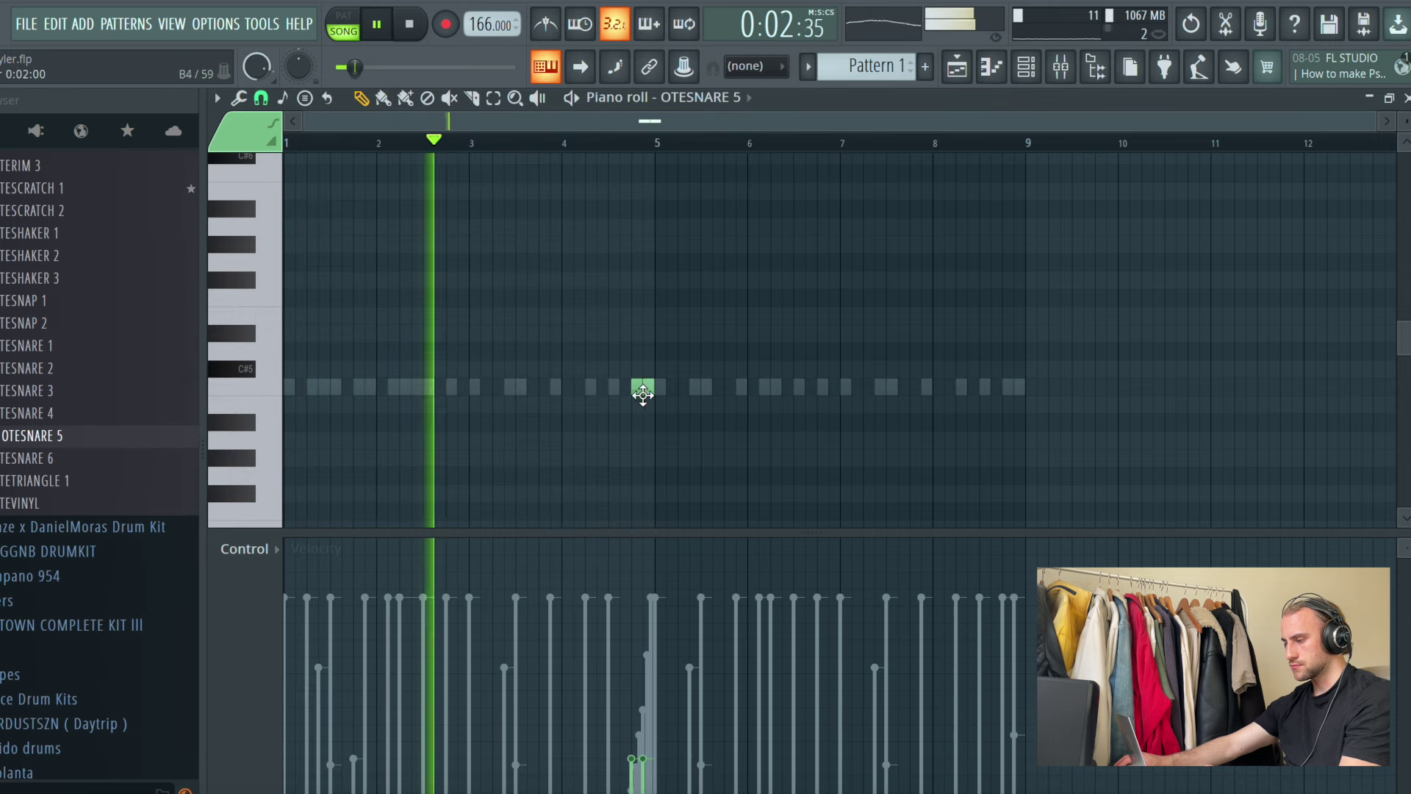
{"action": "left_click_drag", "start_coordinate": [678, 669], "coordinate": [679, 621]}
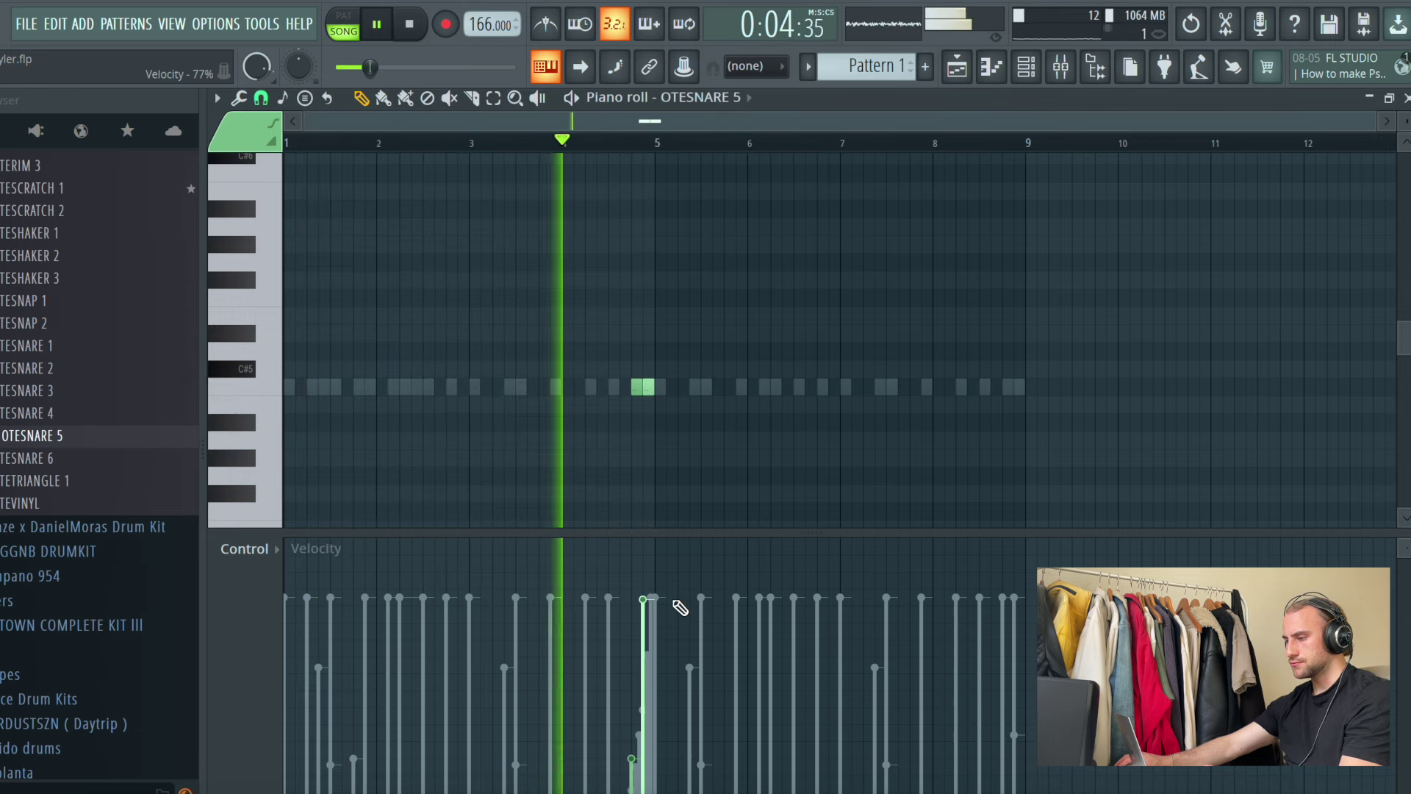
Step: Add the OTESNARE 4 sample as a new channel and open its piano roll in Pattern 1
{"action": "left_click", "coordinate": [1026, 66]}
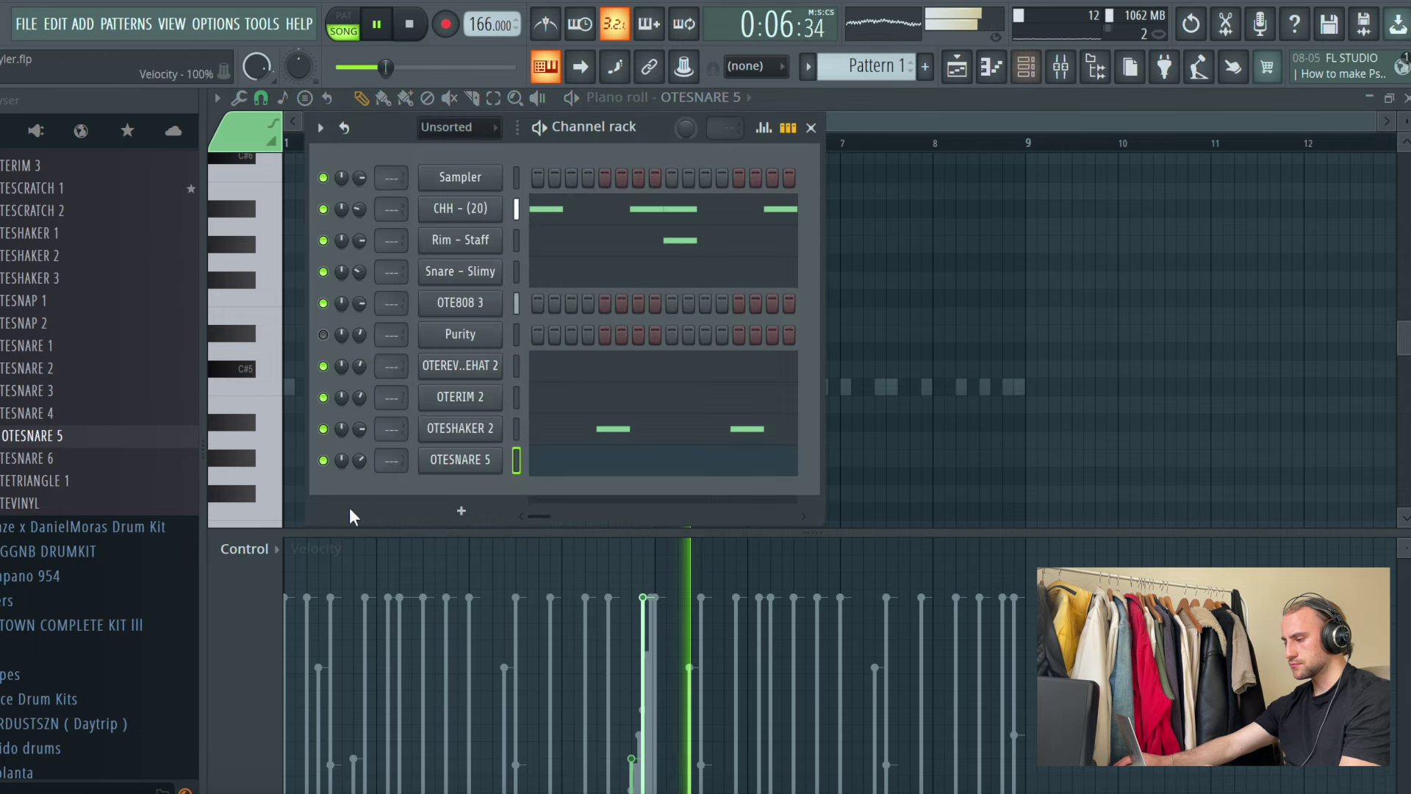
{"action": "left_click_drag", "start_coordinate": [59, 411], "coordinate": [510, 484]}
{"action": "left_click", "coordinate": [633, 487]}
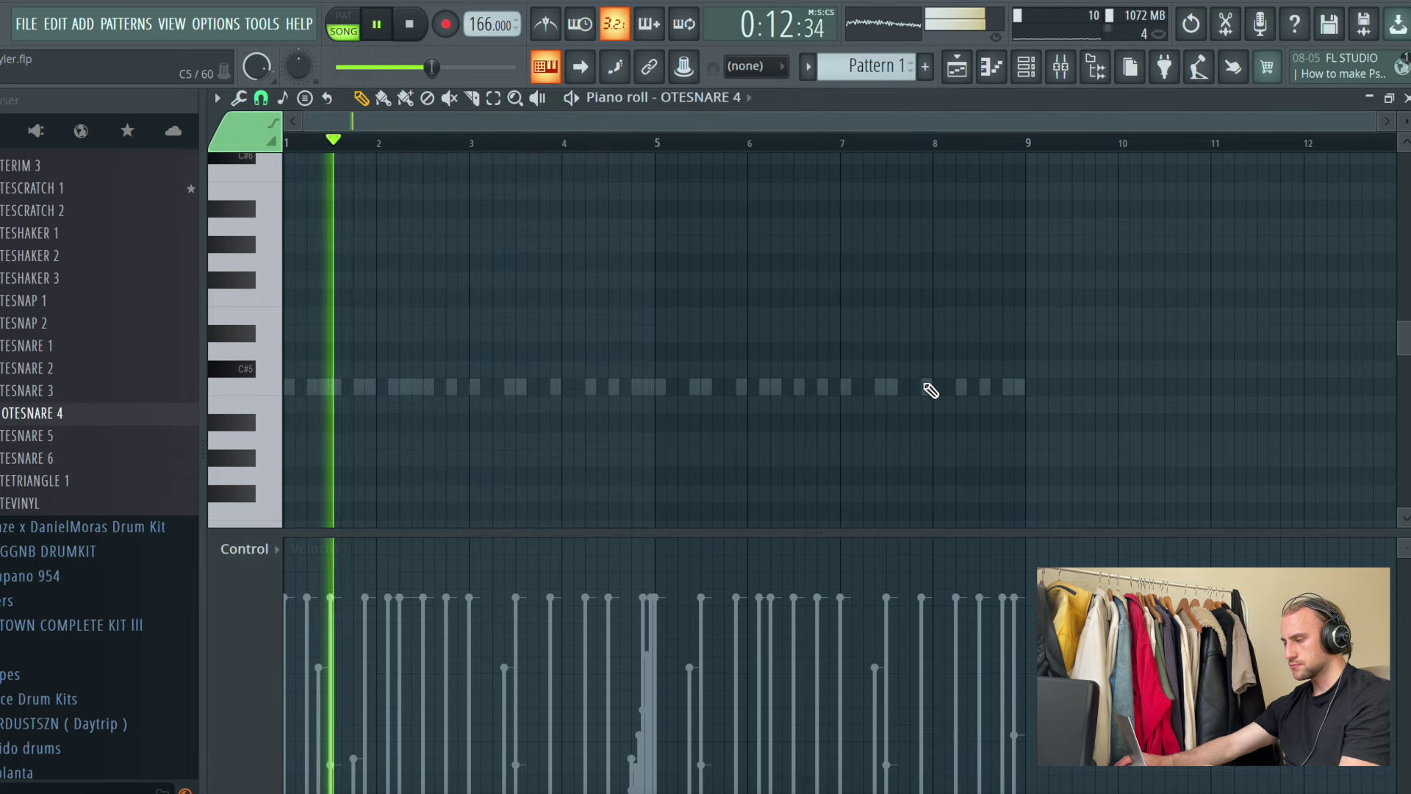
Step: Check the mixer and channel rack, and listen to the arrangement in the playlist with the added percussion
{"action": "key", "text": "F9"}
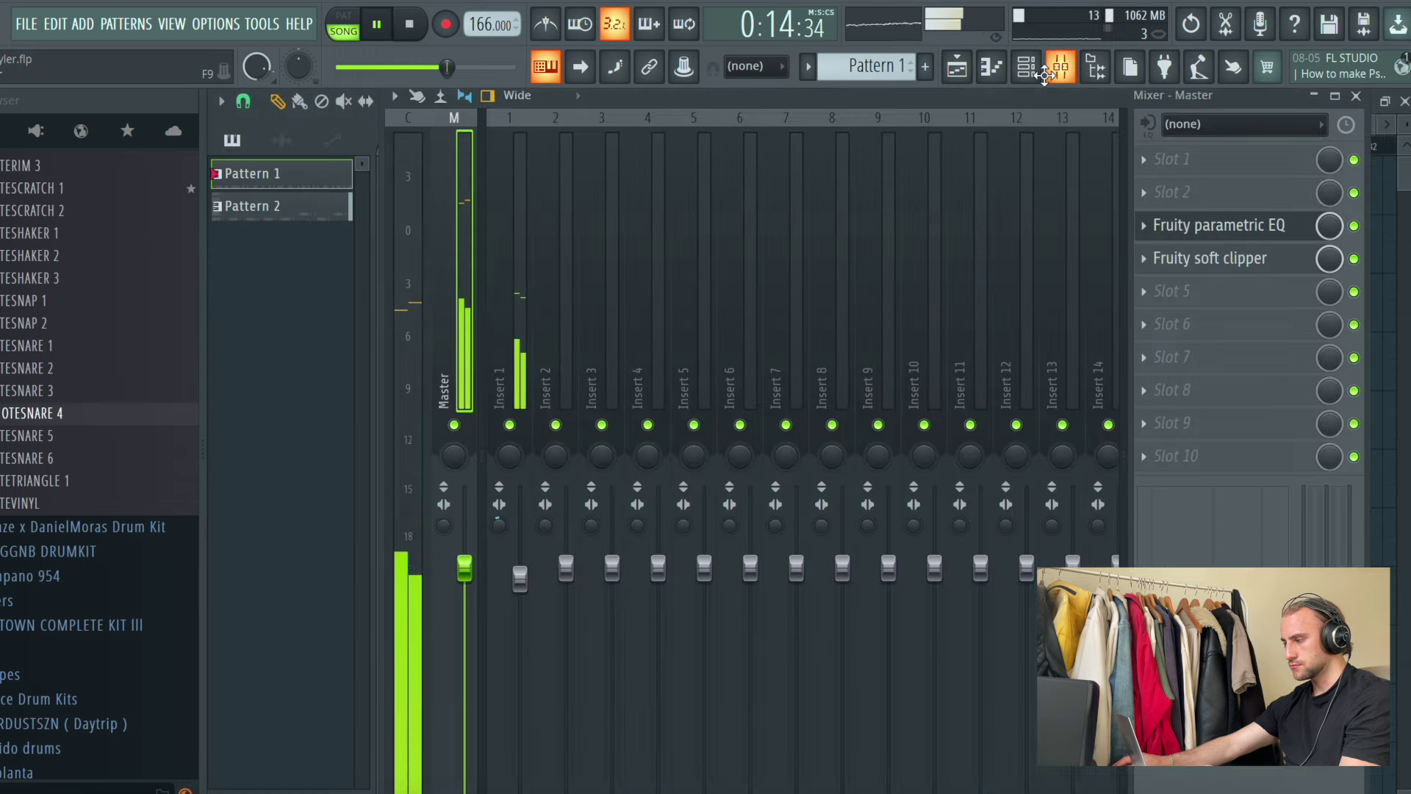
{"action": "key", "text": "F9"}
{"action": "key", "text": "F6"}
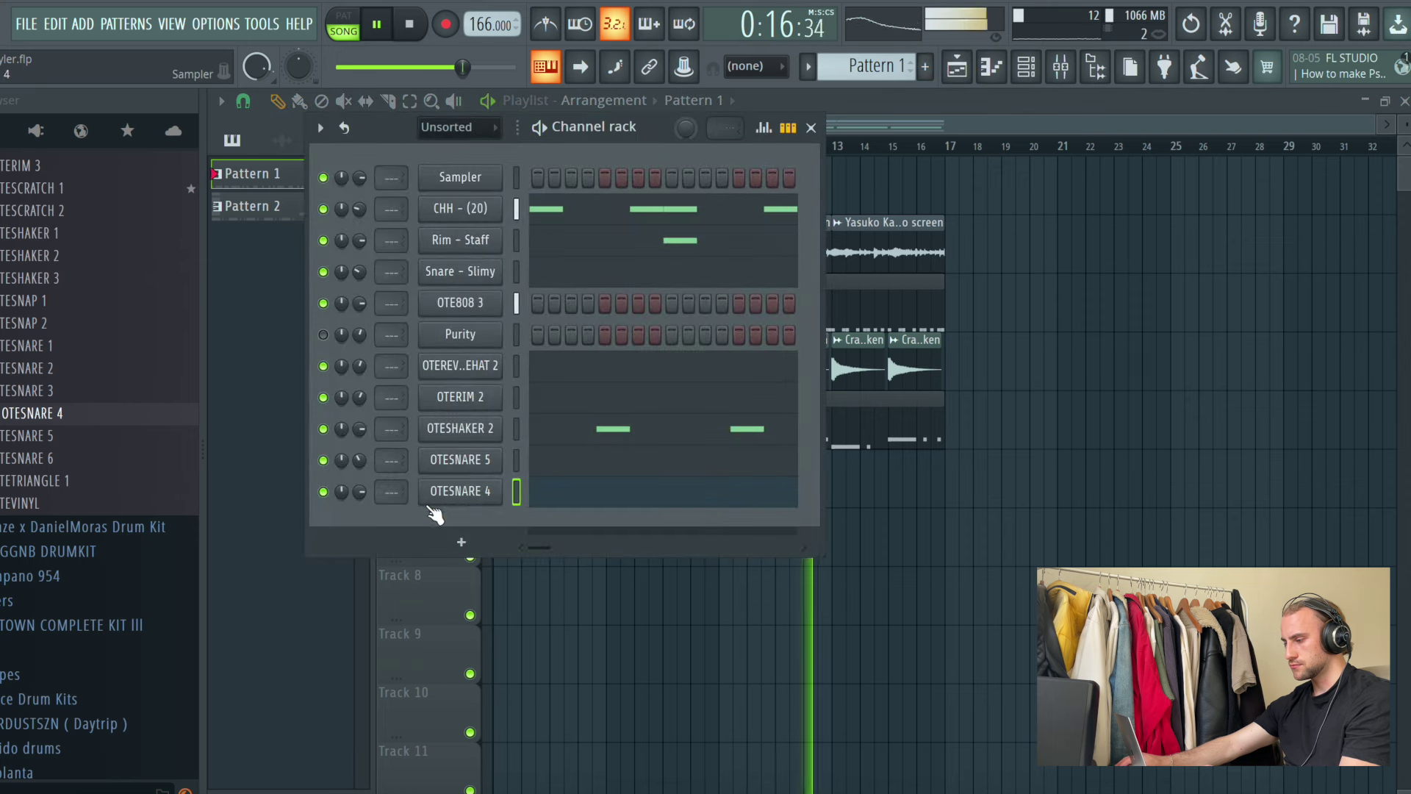
{"action": "key", "text": "F6"}
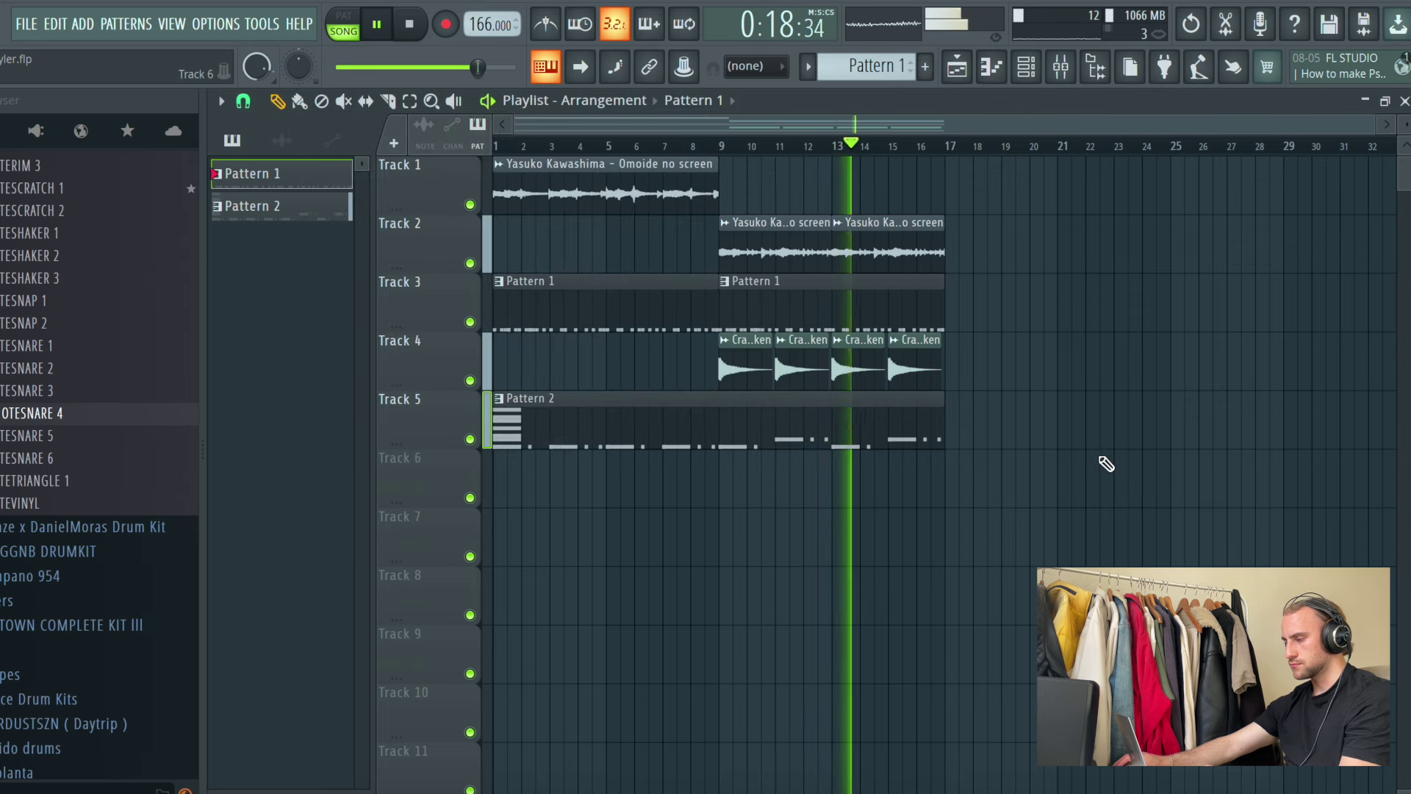
{"action": "key", "text": "space"}
{"action": "key", "text": "space"}
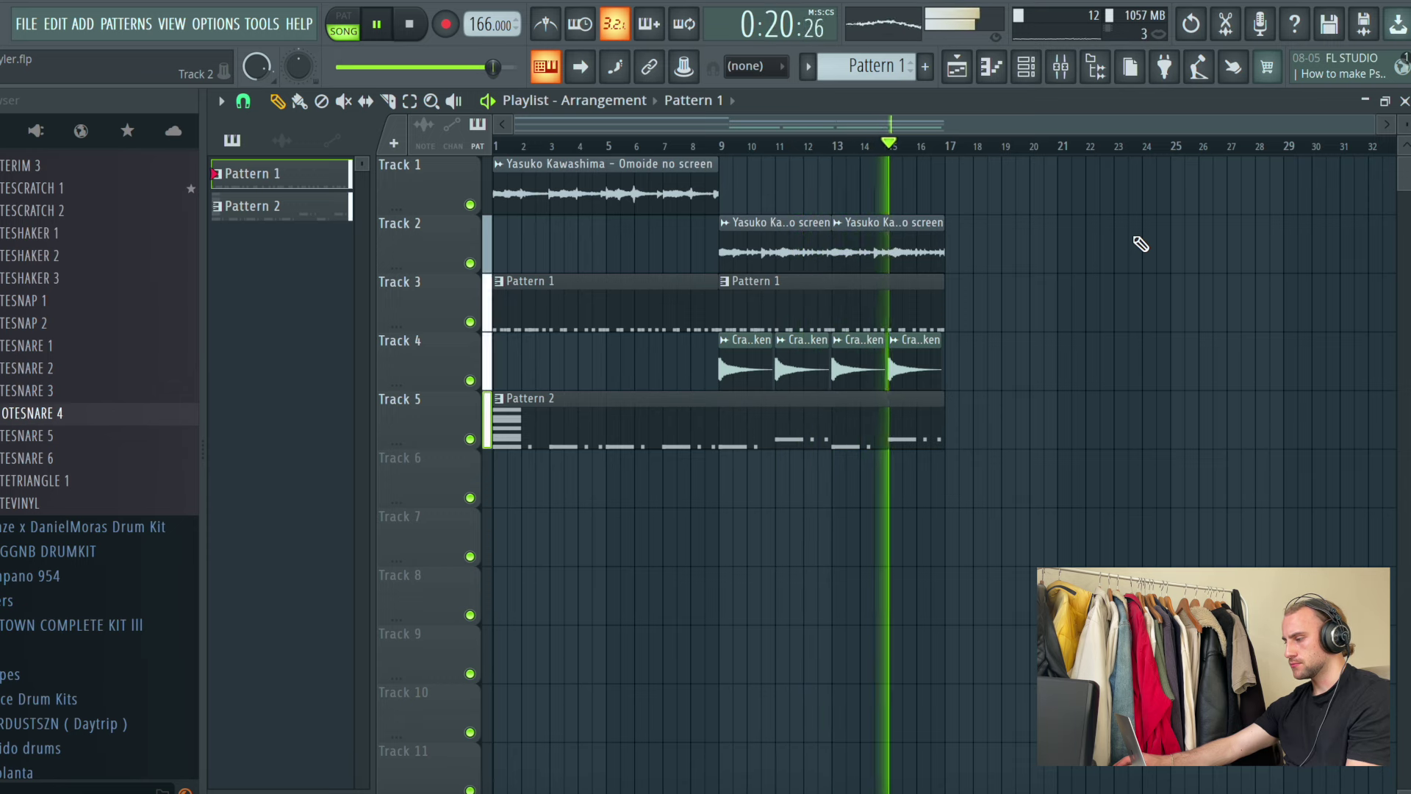
{"action": "double_click", "coordinate": [909, 355]}
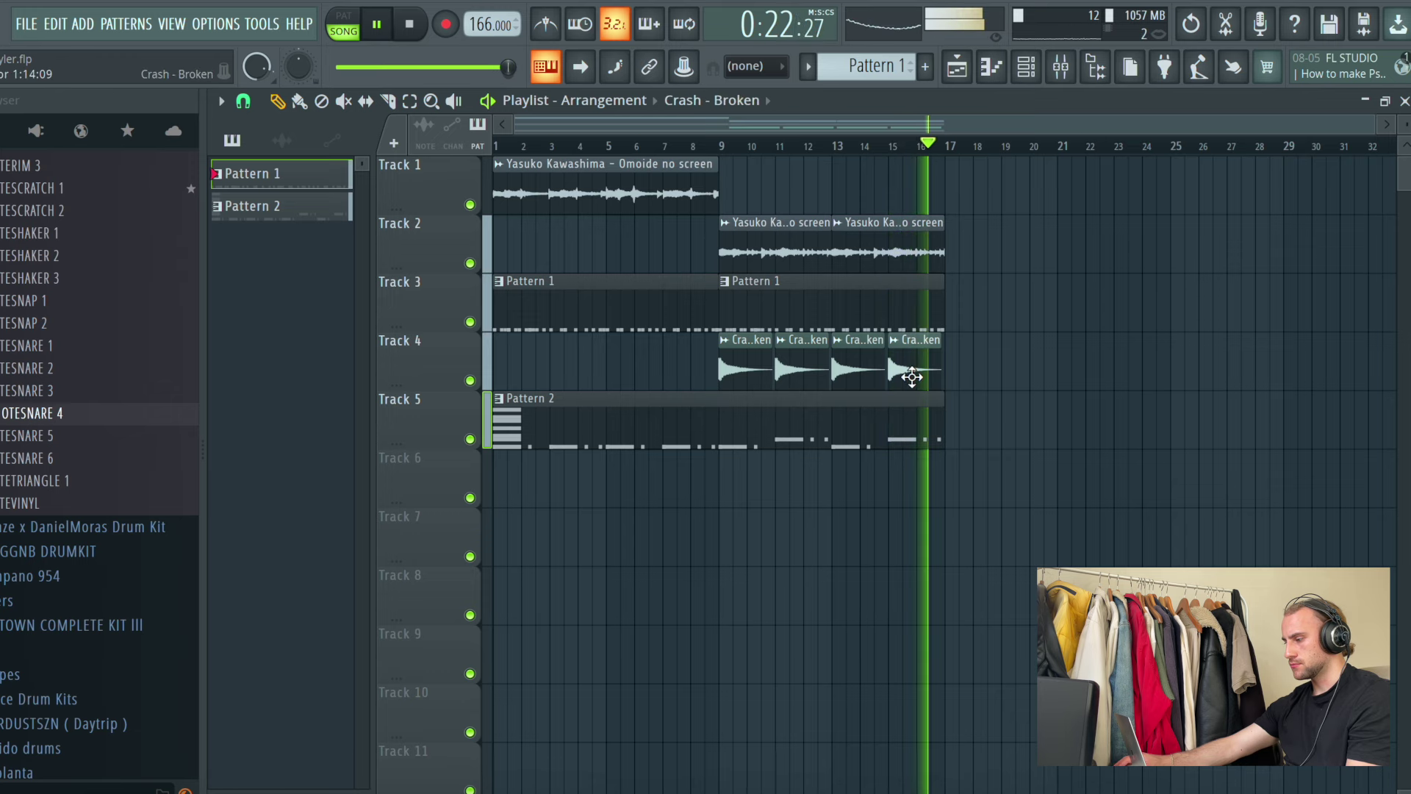
{"action": "key", "text": "space"}
{"action": "key", "text": "space"}
{"action": "key", "text": "Escape"}
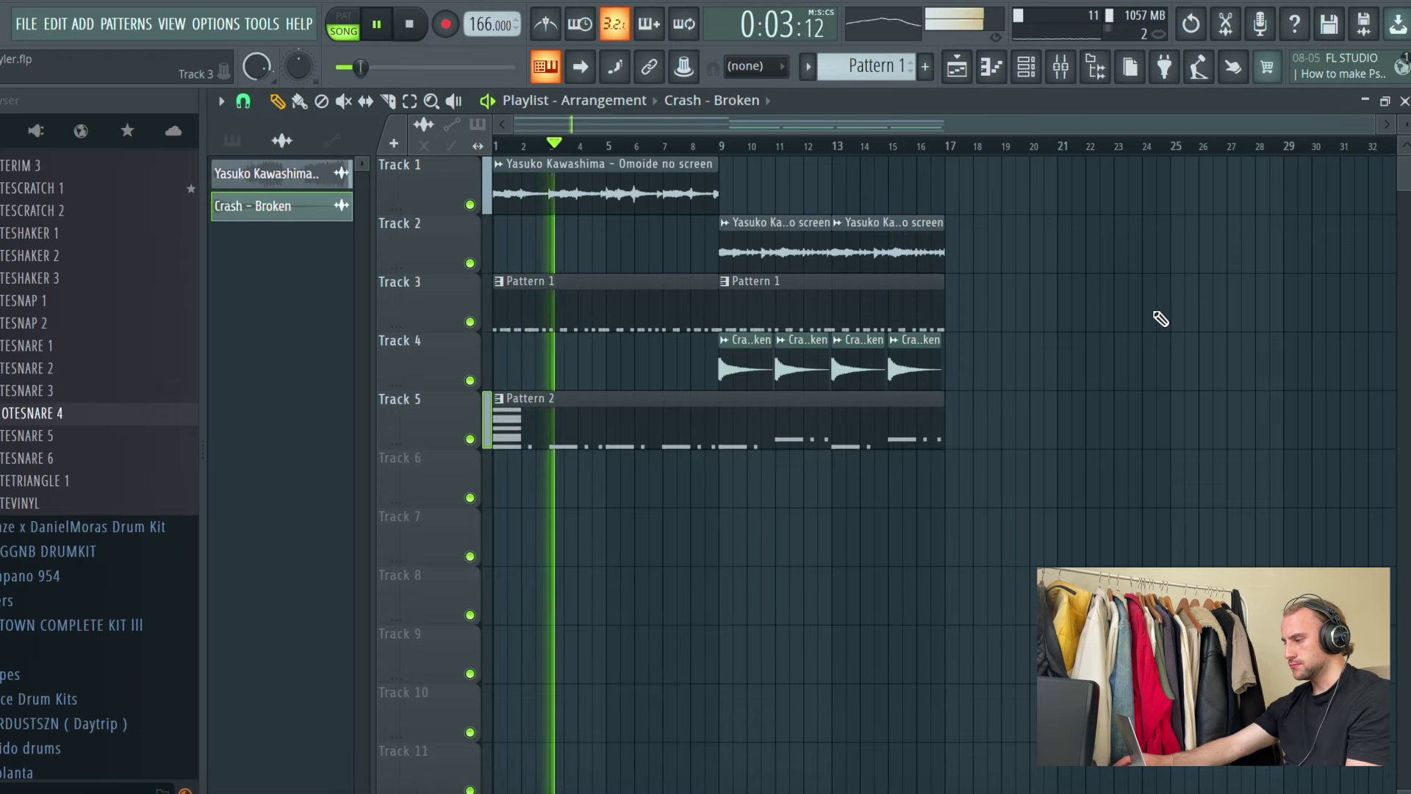
Step: Duplicate all playlist clips of the first 16 bars so that the copy starts at bar 17
{"action": "scroll", "coordinate": [99, 463], "scroll_direction": "up", "scroll_amount": 5}
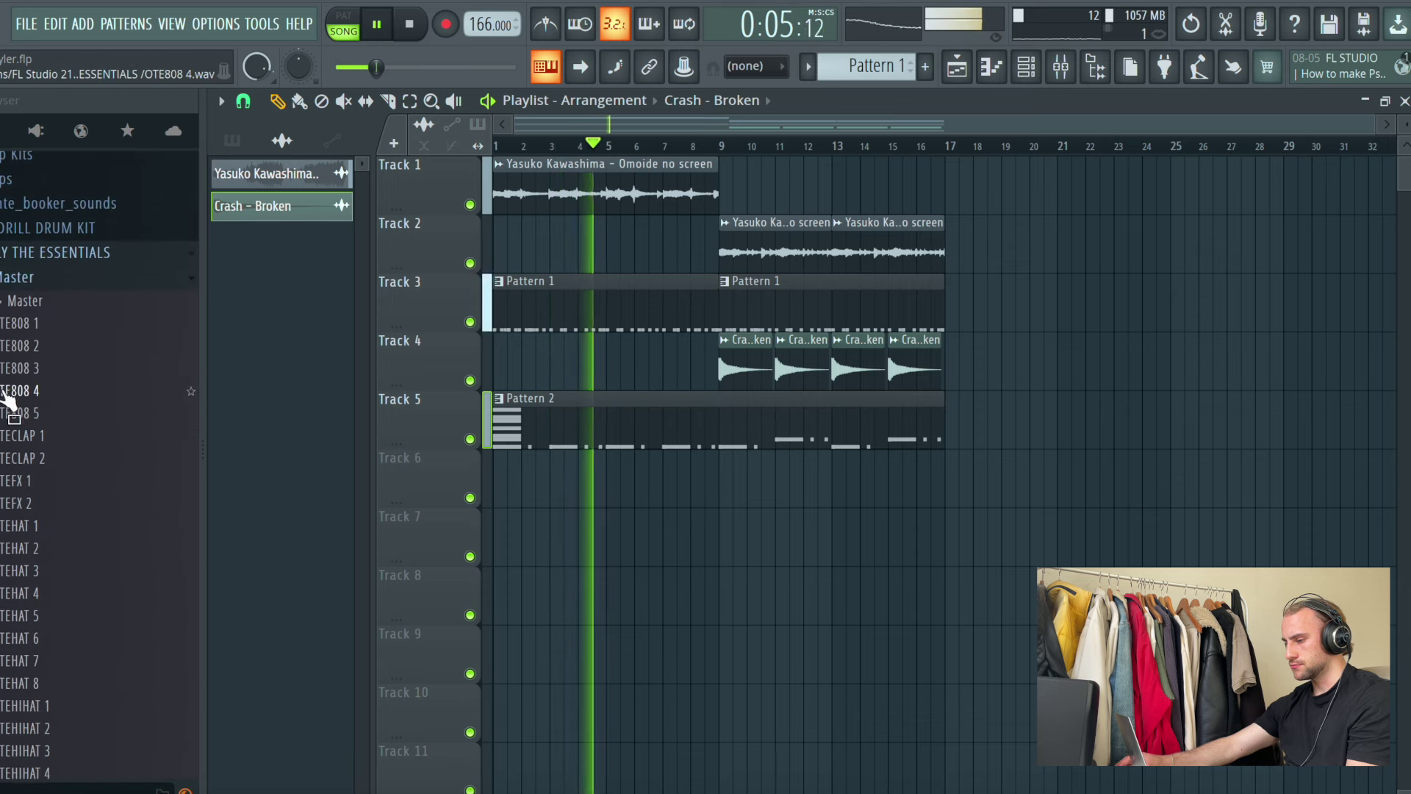
{"action": "scroll", "coordinate": [37, 504], "scroll_direction": "down", "scroll_amount": 2}
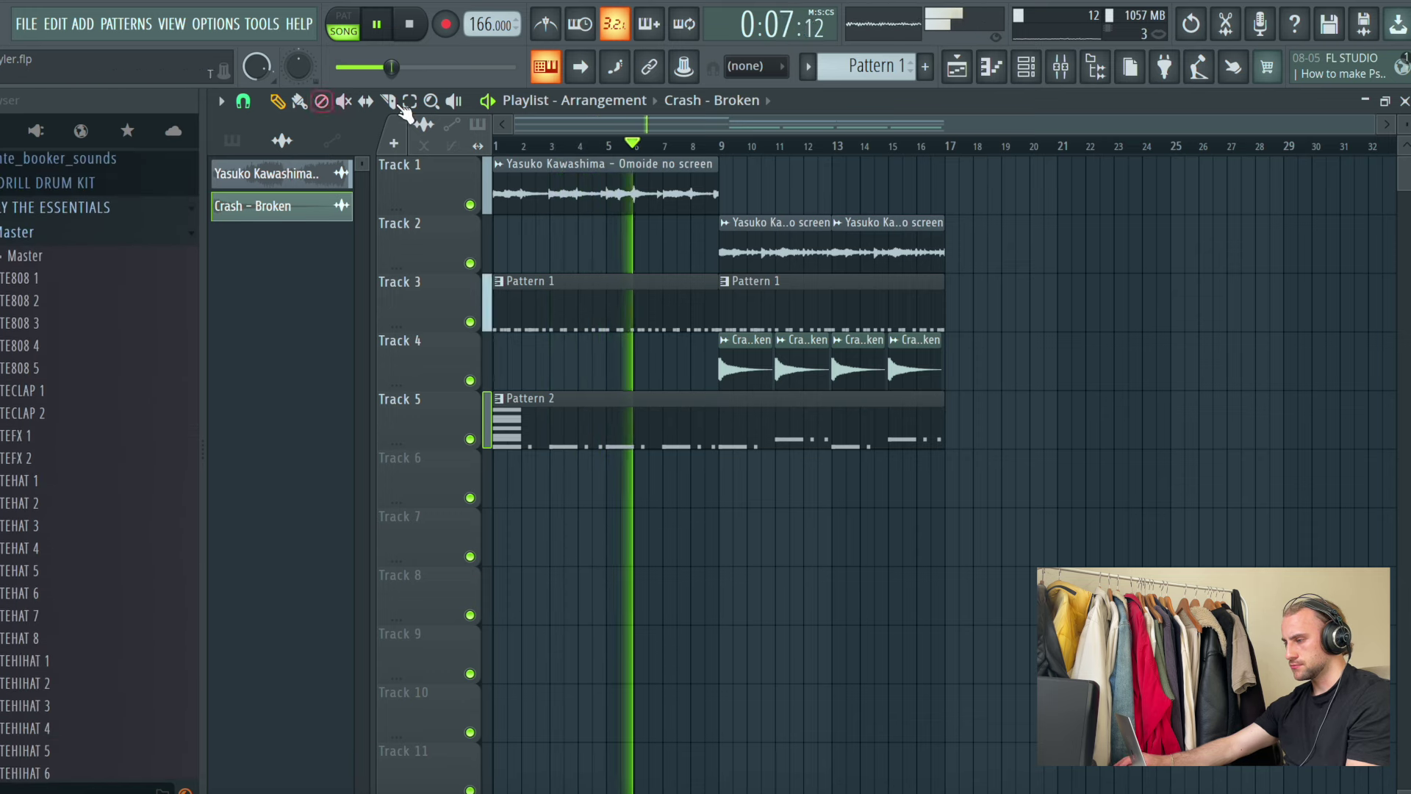
{"action": "key", "text": "ctrl+a"}
{"action": "left_click", "coordinate": [277, 101]}
{"action": "key", "text": "ctrl+b"}
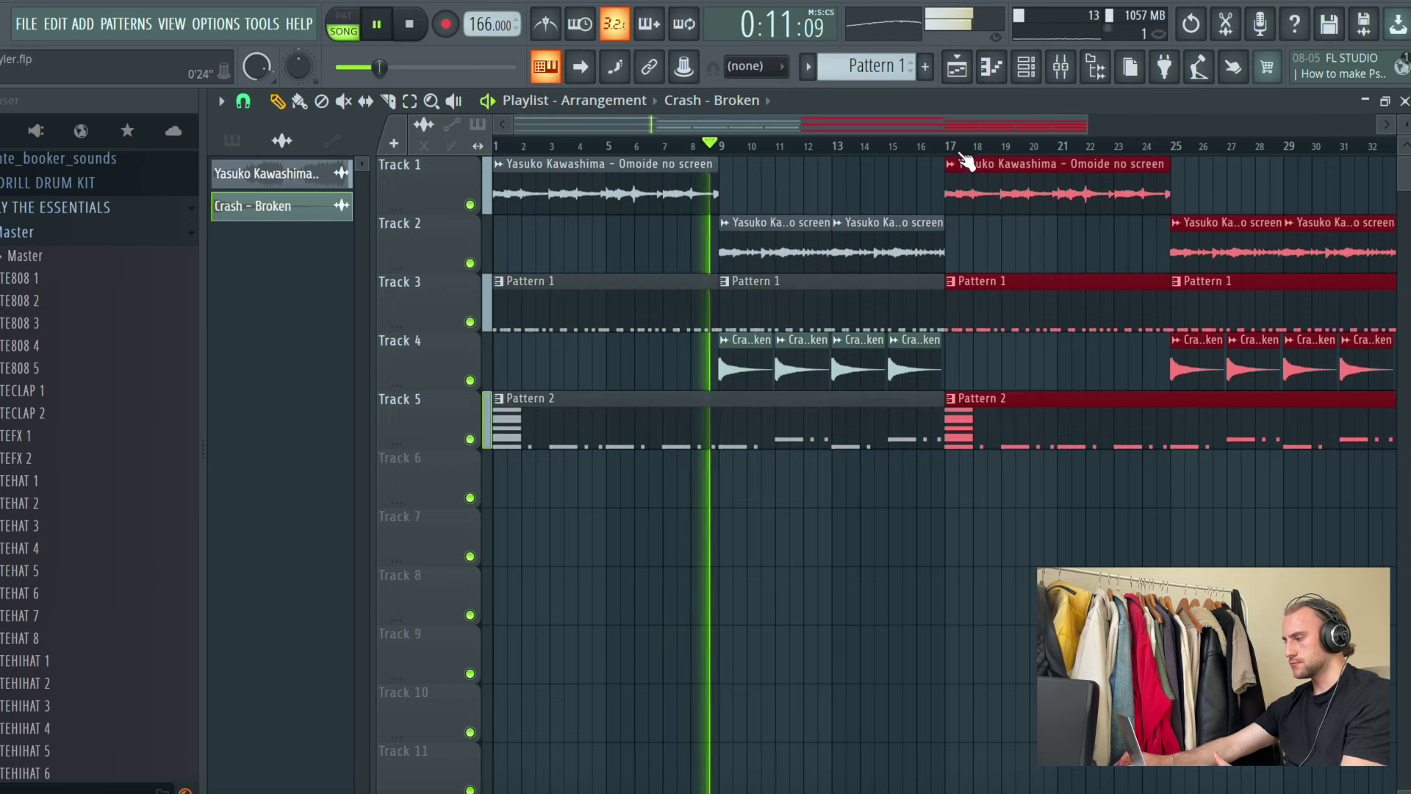
{"action": "scroll", "coordinate": [956, 158], "scroll_direction": "up", "scroll_amount": 6, "text": "ctrl"}
{"action": "scroll", "coordinate": [621, 159], "scroll_direction": "up", "scroll_amount": 2, "text": "ctrl"}
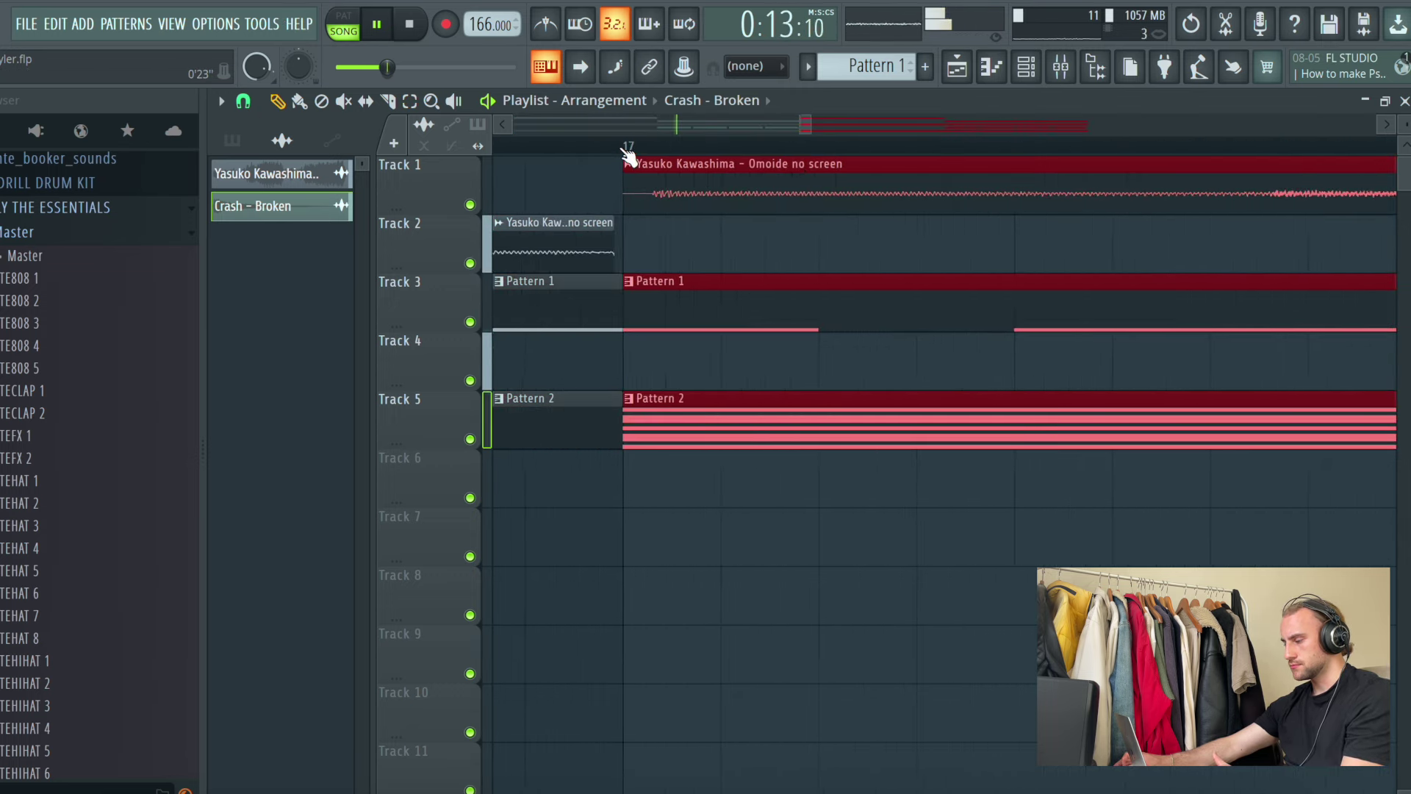
{"action": "scroll", "coordinate": [629, 157], "scroll_direction": "down", "scroll_amount": 8, "text": "ctrl"}
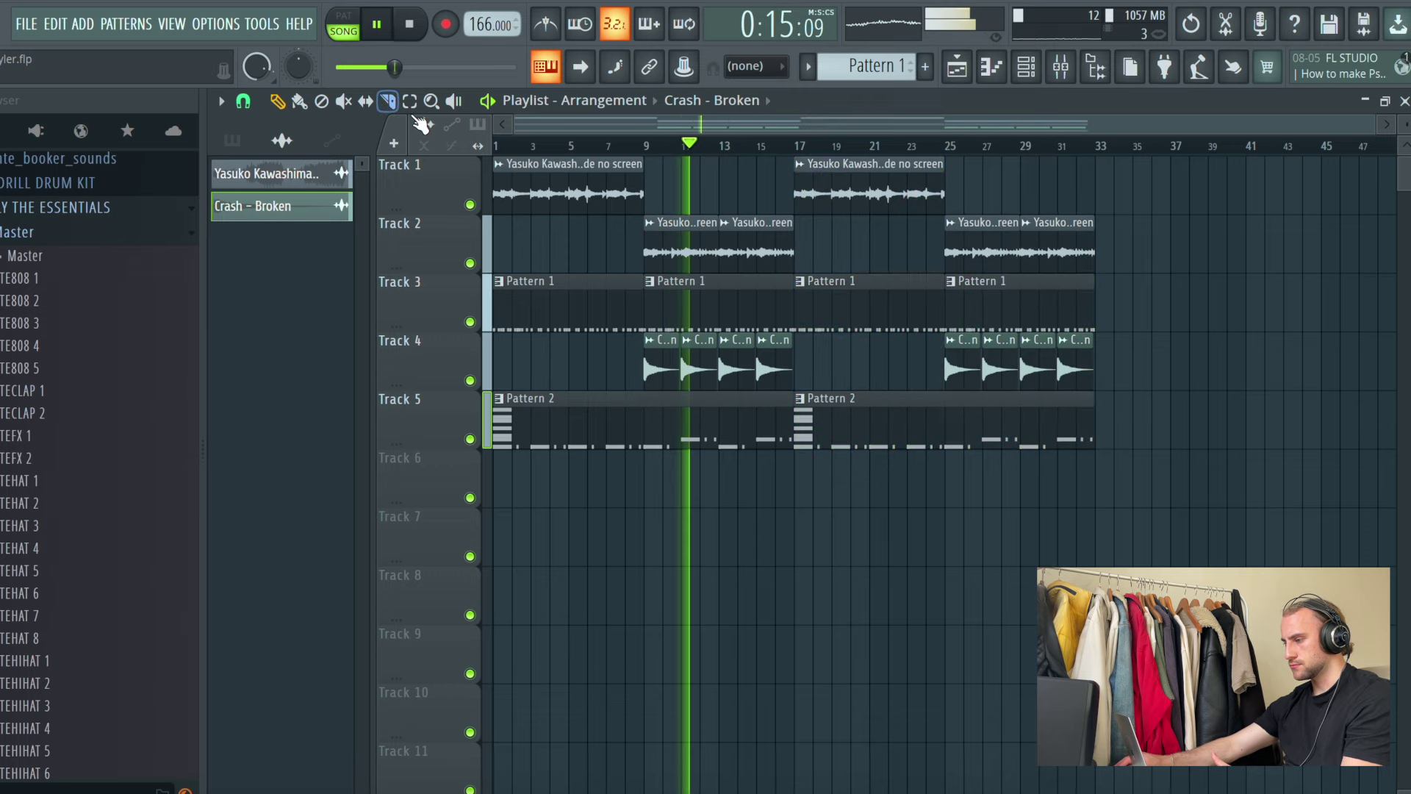
Step: Duplicate the whole 32-bar arrangement so that the copy starts at bar 33
{"action": "key", "text": "ctrl+a"}
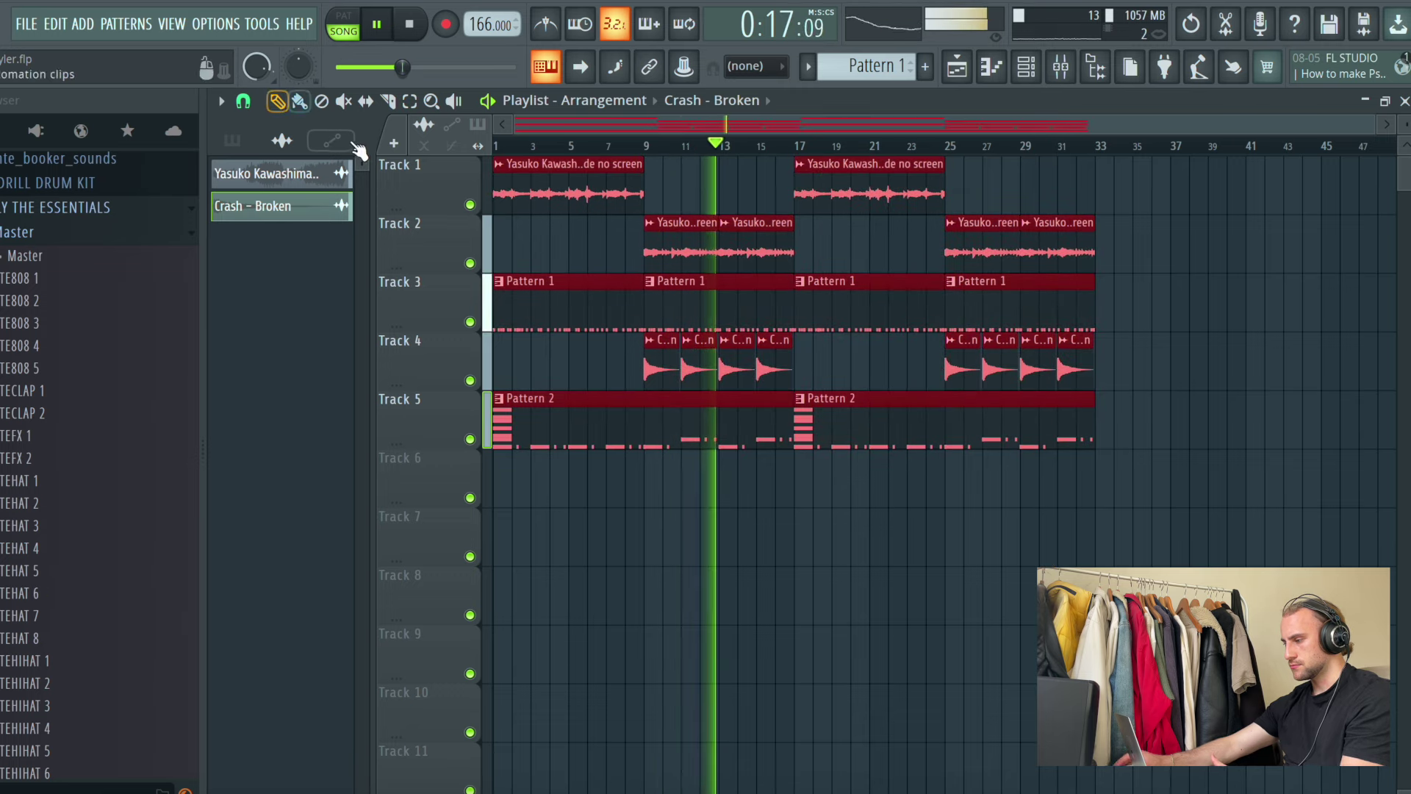
{"action": "key", "text": "ctrl+v"}
{"action": "scroll", "coordinate": [712, 150], "scroll_direction": "up", "scroll_amount": 3, "text": "ctrl"}
{"action": "scroll", "coordinate": [717, 149], "scroll_direction": "up", "scroll_amount": 3, "text": "ctrl"}
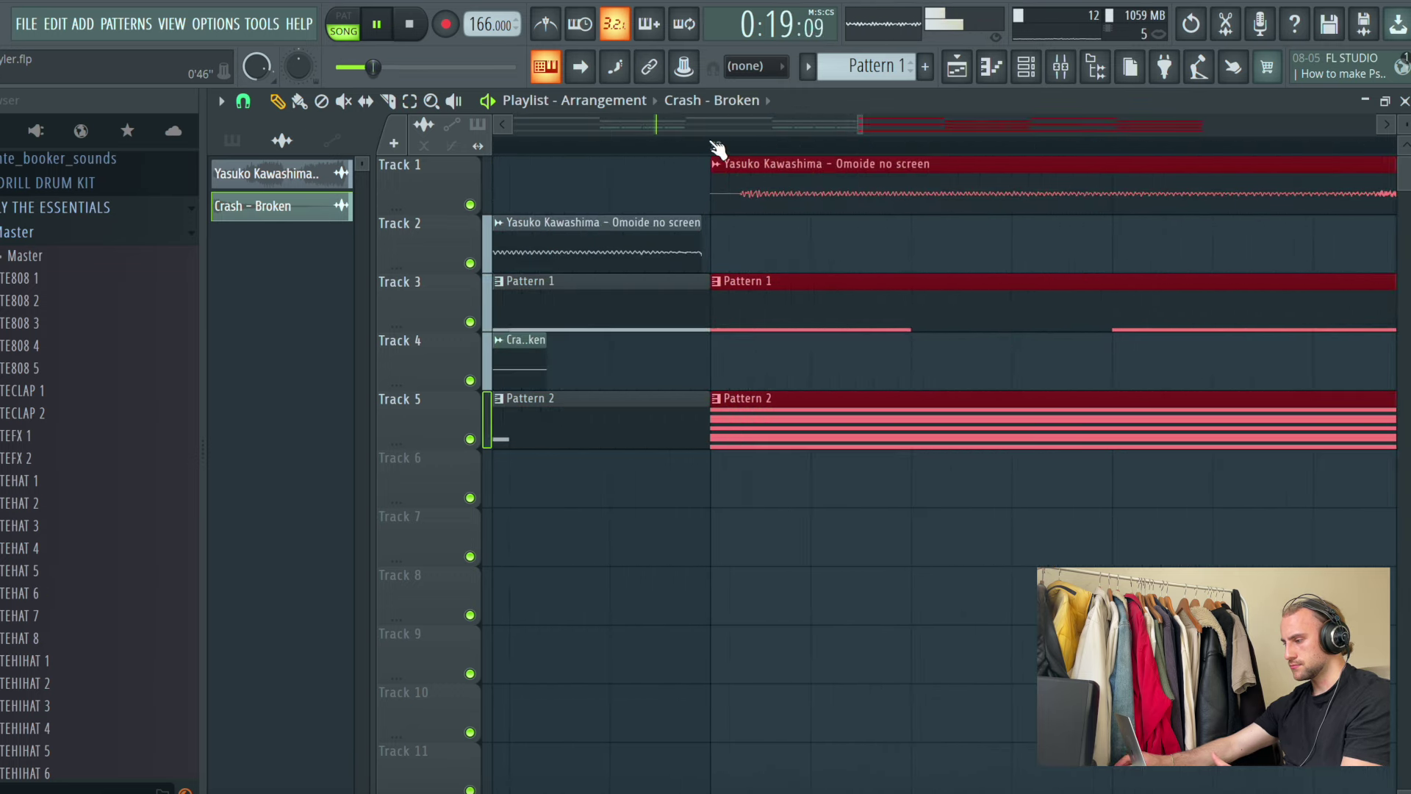
{"action": "scroll", "coordinate": [717, 149], "scroll_direction": "down", "scroll_amount": 3, "text": "ctrl"}
{"action": "key", "text": "ctrl+b"}
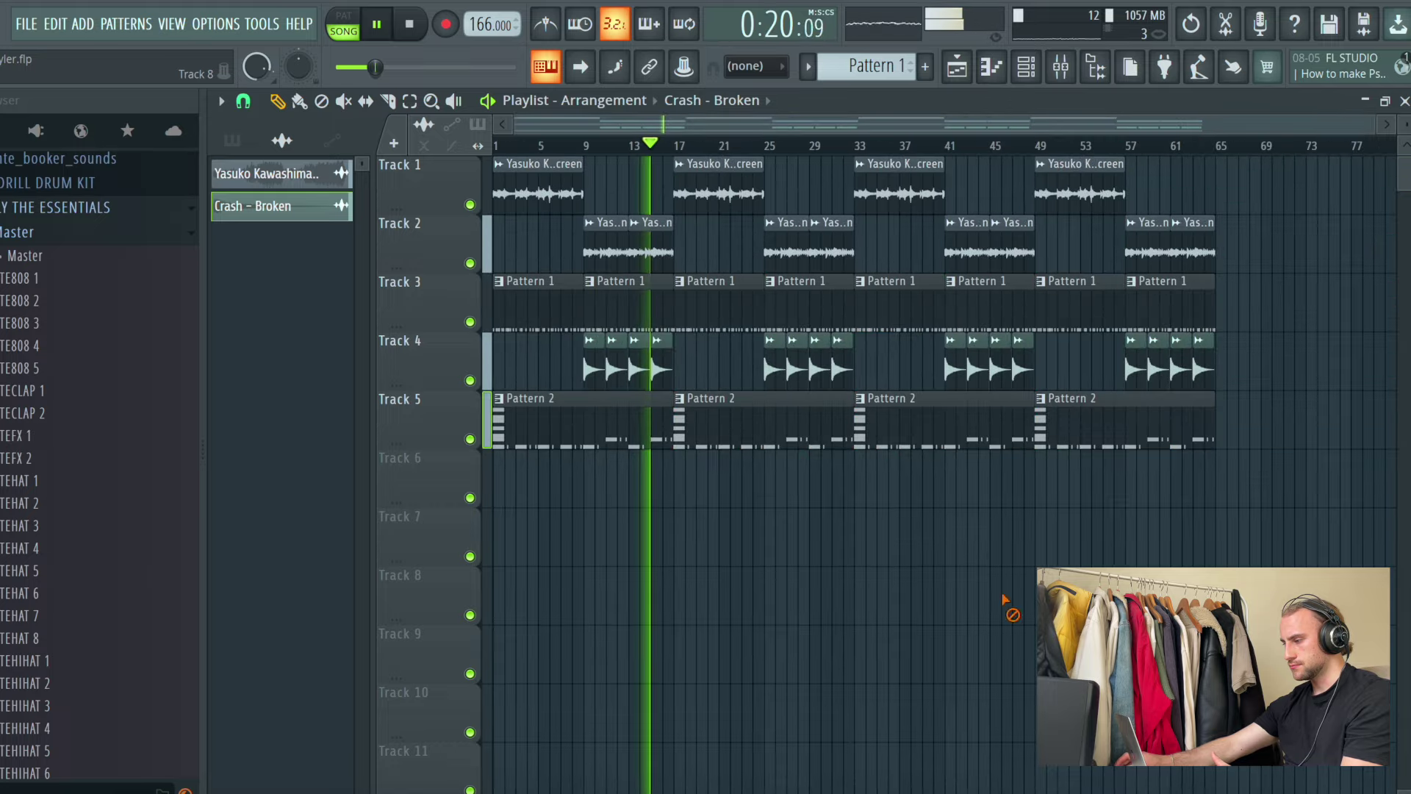
Step: Replace the OTE808 3 sample with XanGang Sub (3) from the PLUGGNB DRUMKIT 808s and check its sampler settings with Pattern 2 selected
{"action": "left_click", "coordinate": [1027, 66]}
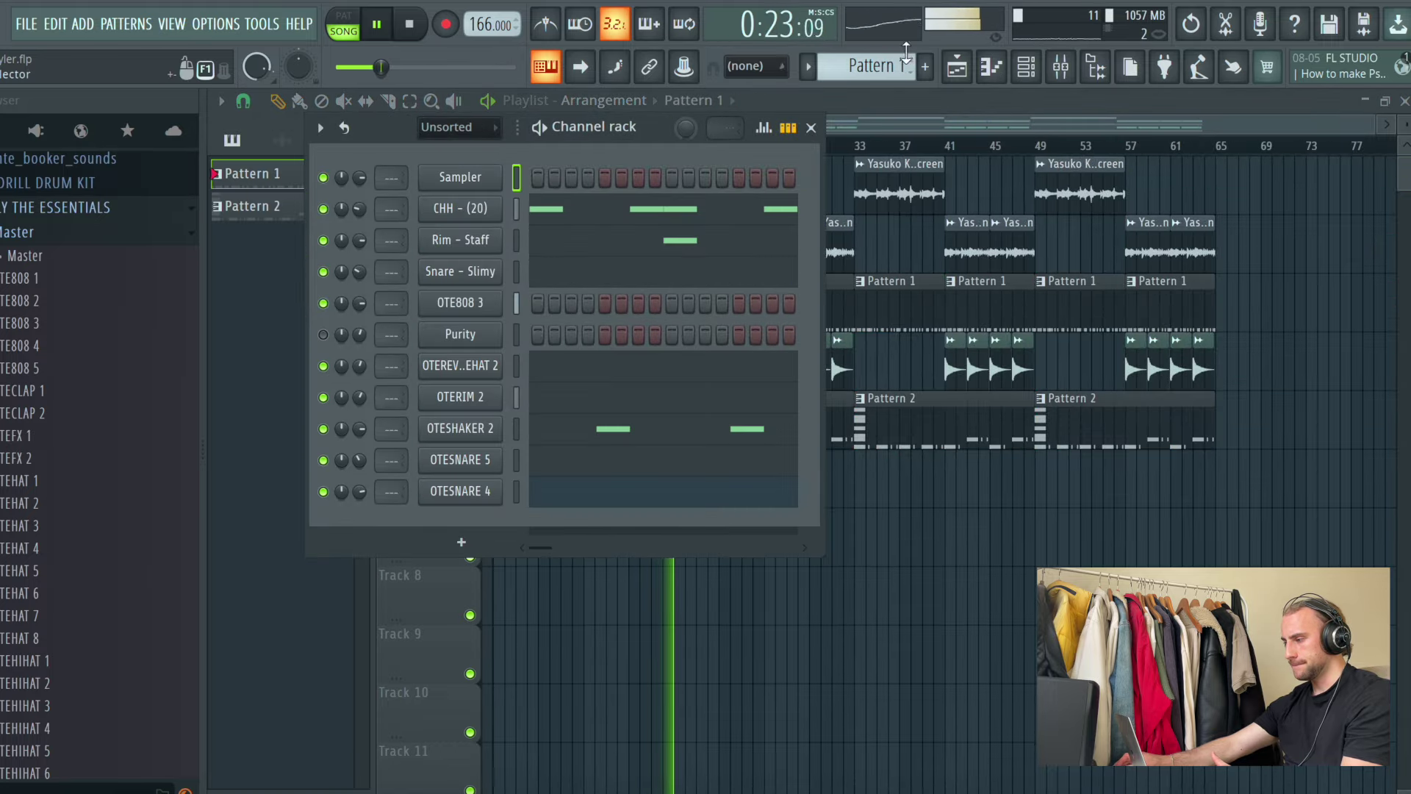
{"action": "scroll", "coordinate": [875, 66], "scroll_direction": "down", "scroll_amount": 1}
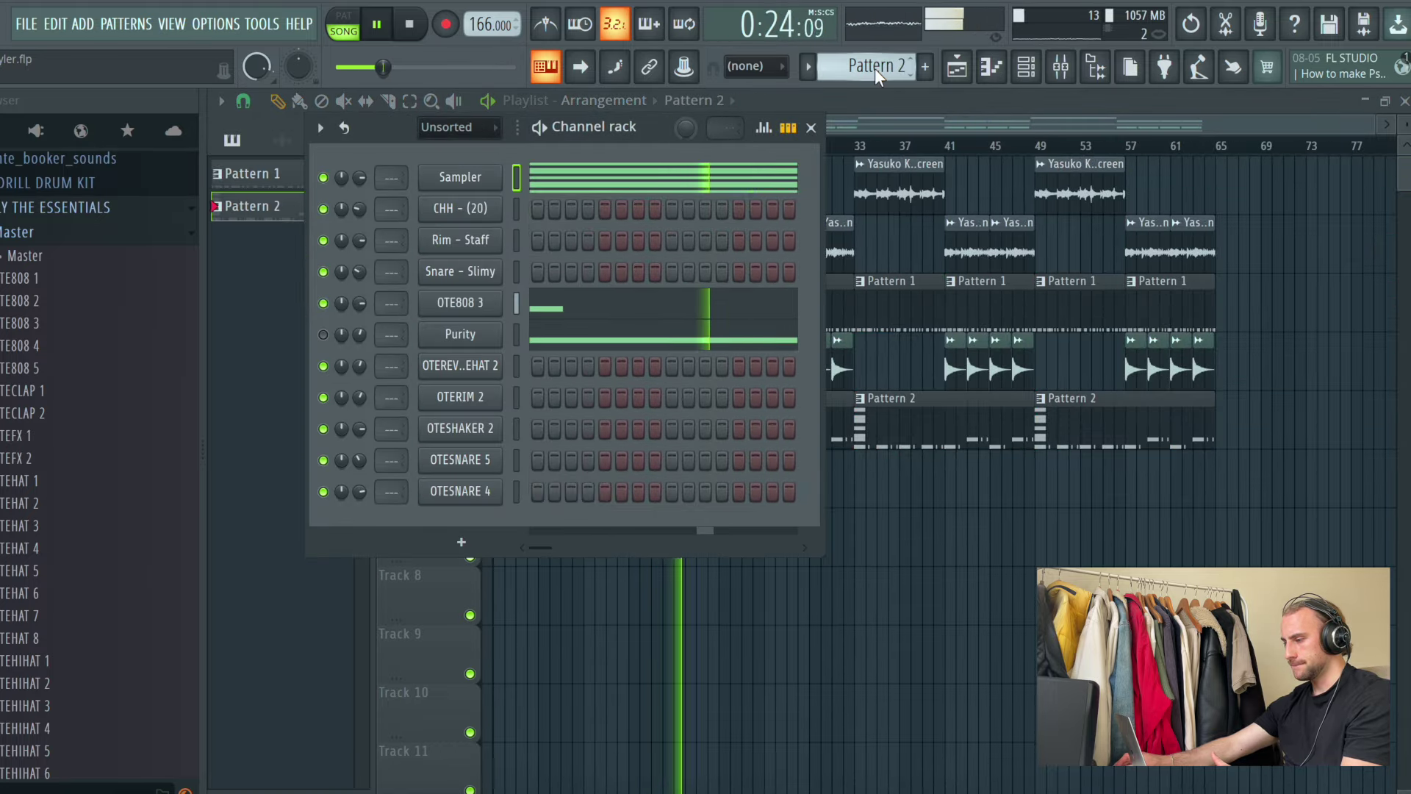
{"action": "left_click", "coordinate": [48, 233]}
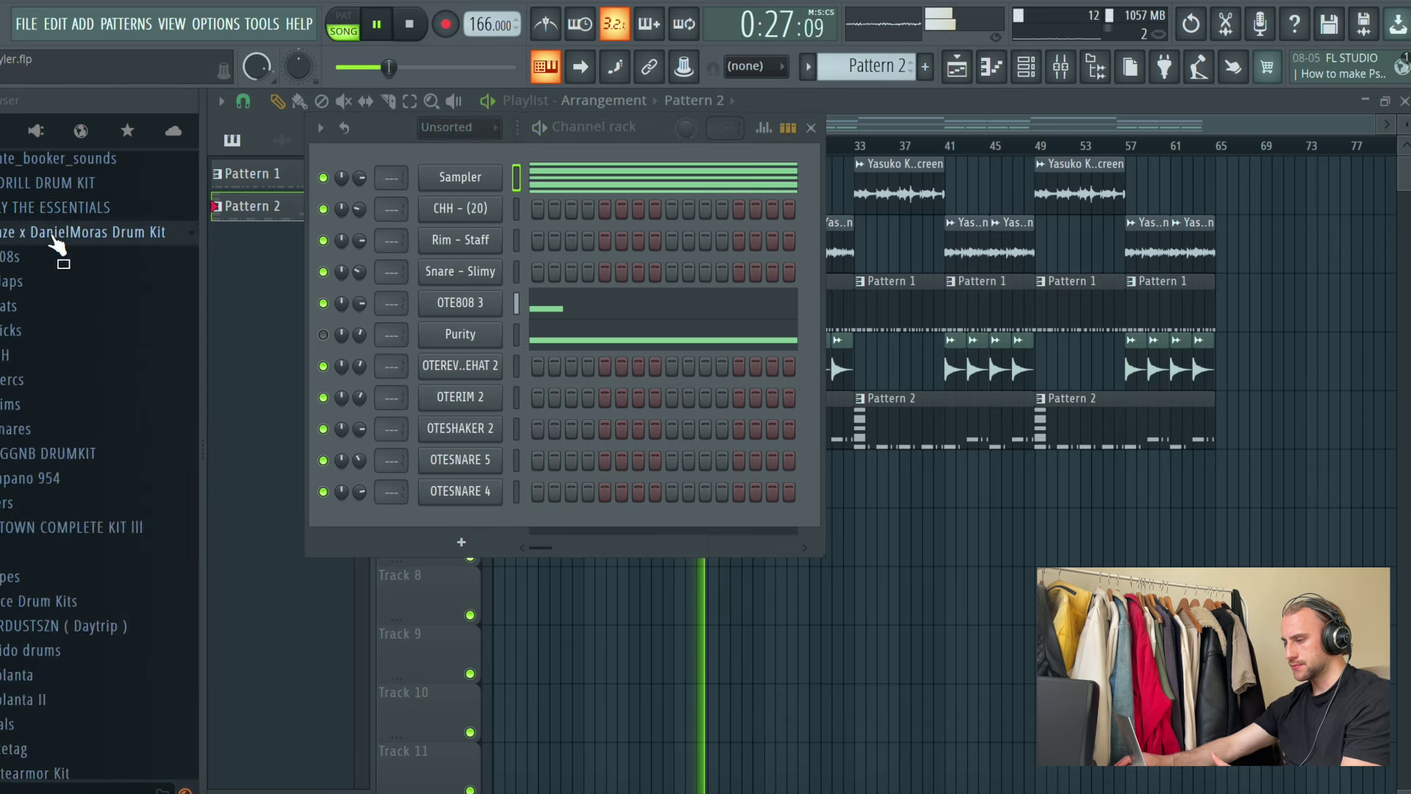
{"action": "left_click", "coordinate": [47, 257]}
{"action": "left_click", "coordinate": [48, 282]}
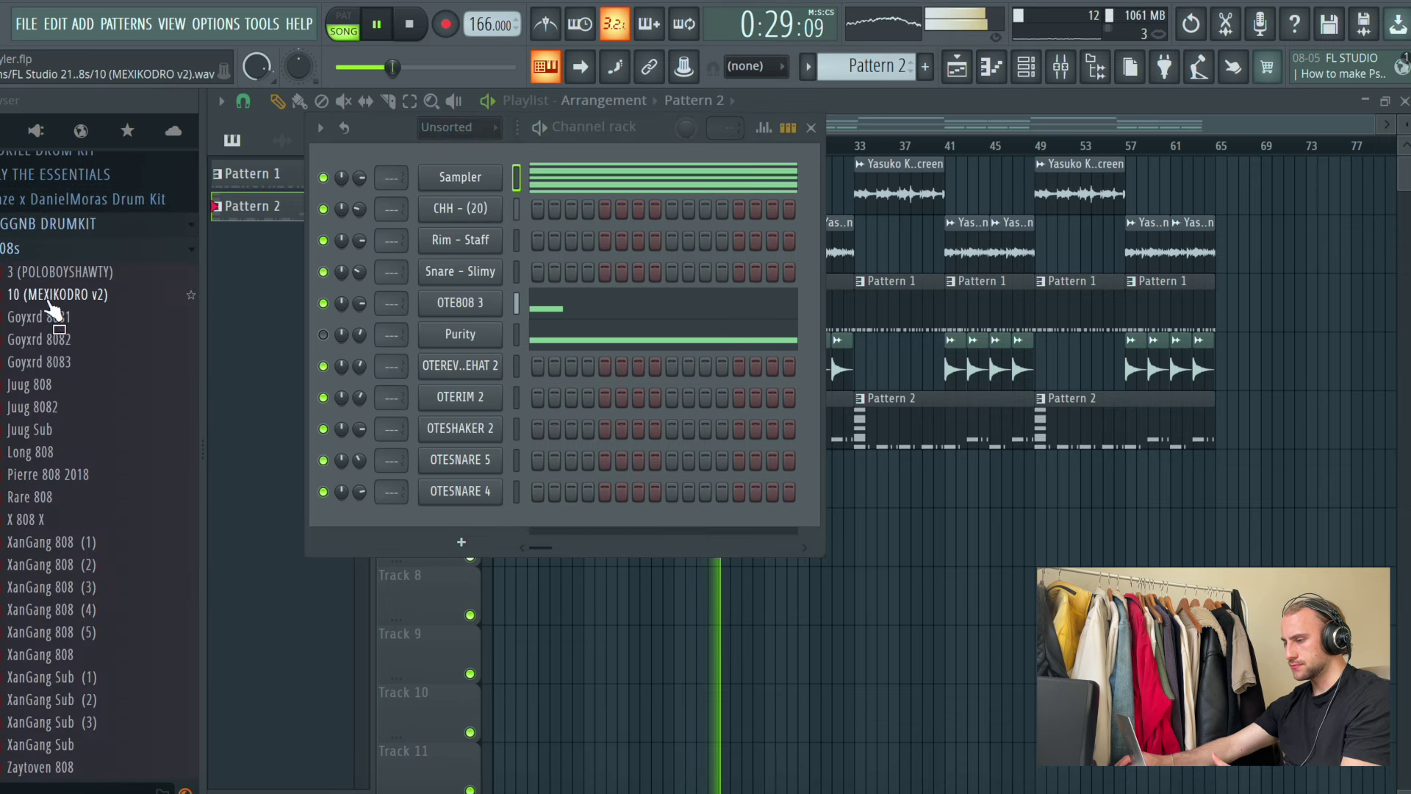
{"action": "left_click_drag", "start_coordinate": [411, 365], "coordinate": [441, 308]}
{"action": "key", "text": "space"}
{"action": "scroll", "coordinate": [47, 375], "scroll_direction": "up", "scroll_amount": 2}
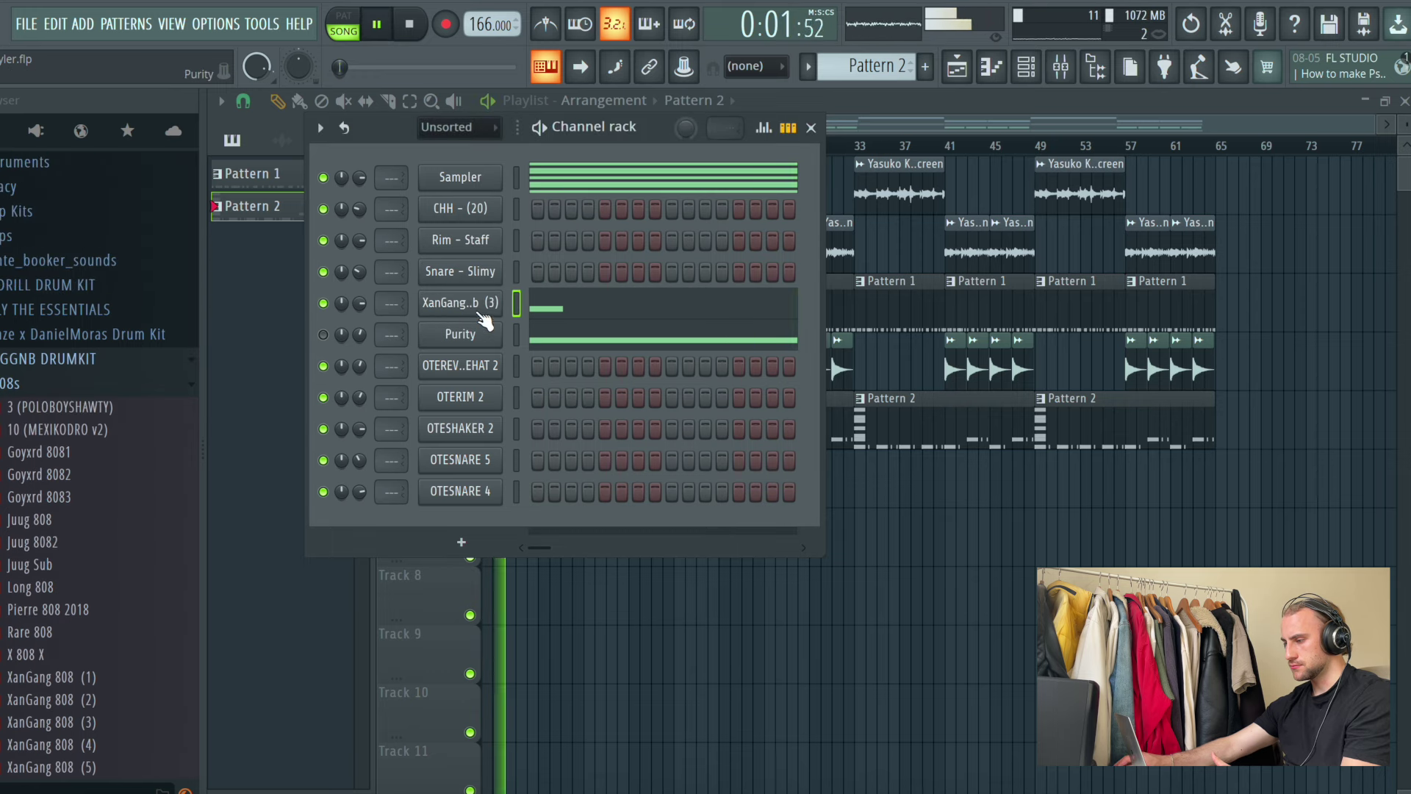
{"action": "left_click", "coordinate": [460, 302]}
{"action": "left_click_drag", "start_coordinate": [712, 471], "coordinate": [733, 502]}
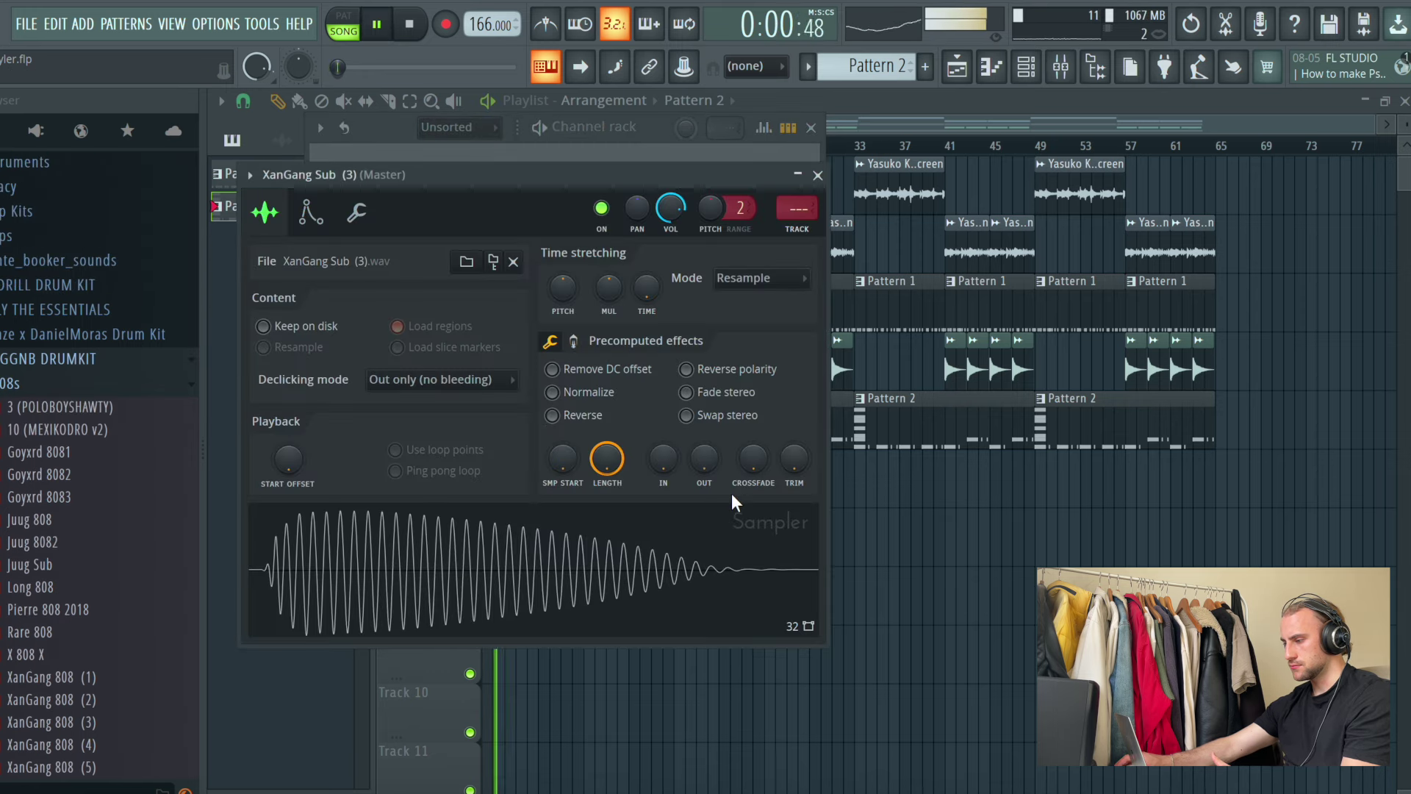
{"action": "left_click", "coordinate": [818, 174]}
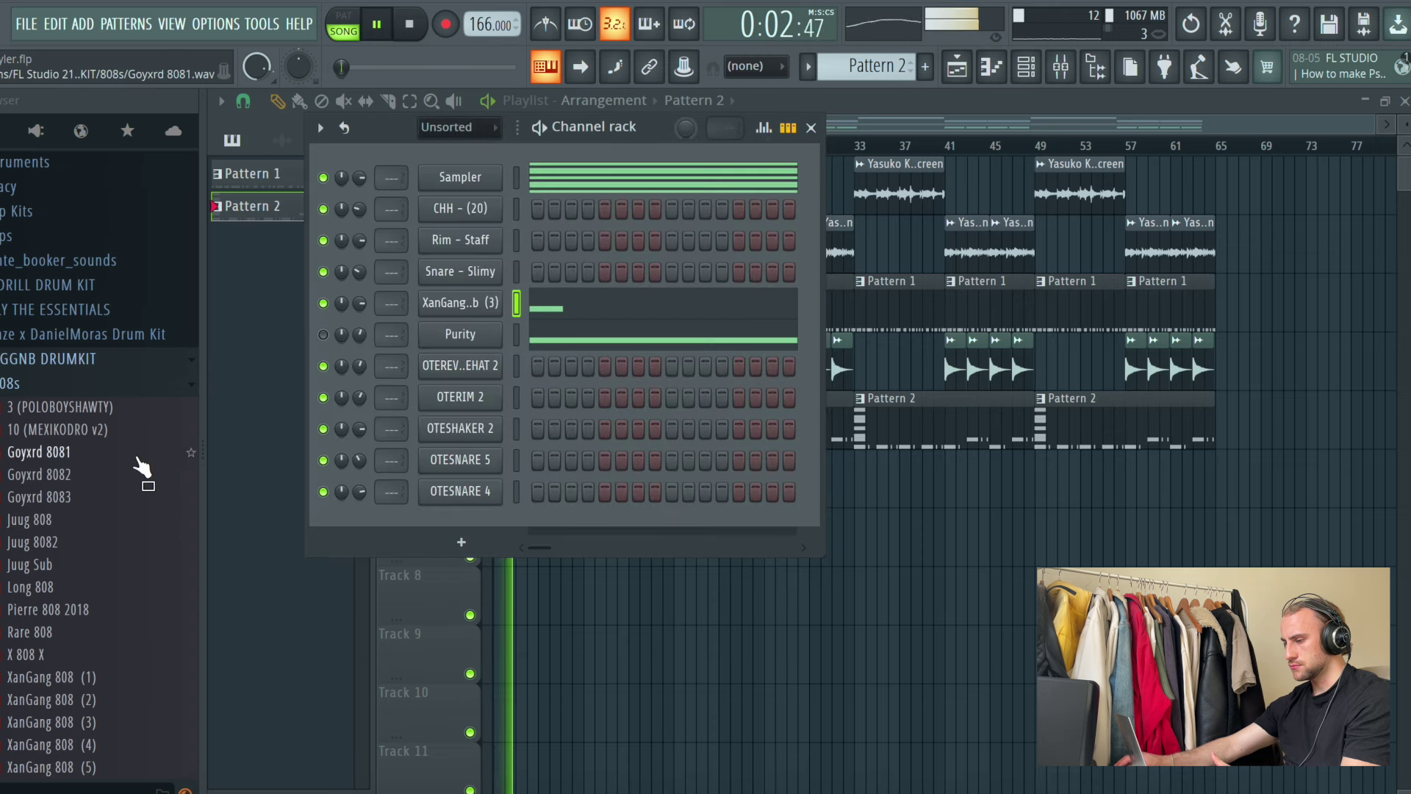
Step: Add 7 (MEXIKODRO) from the PLUGGNB DRUMKIT Percs folder as a new channel and open its piano roll
{"action": "left_click", "coordinate": [92, 360]}
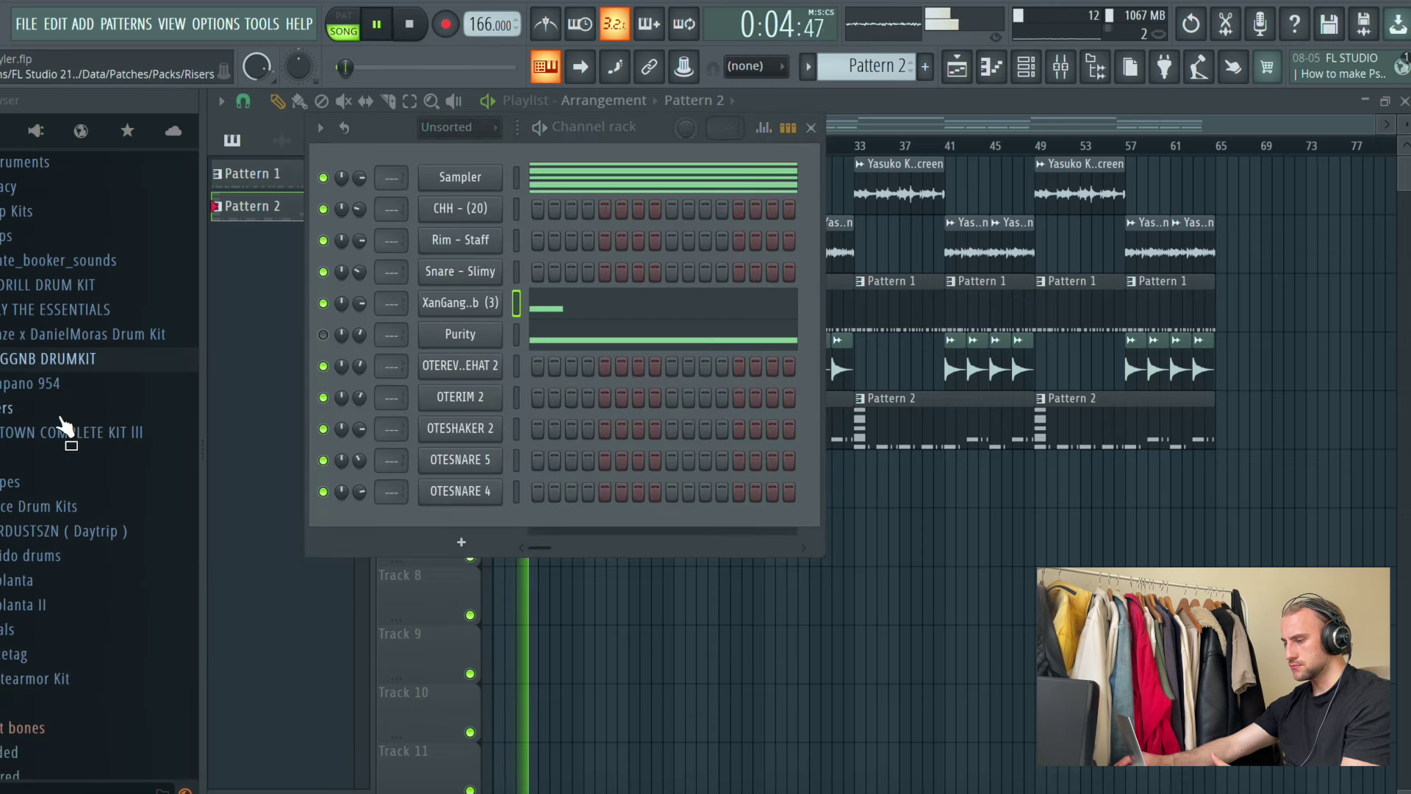
{"action": "left_click", "coordinate": [71, 365]}
{"action": "left_click", "coordinate": [42, 225]}
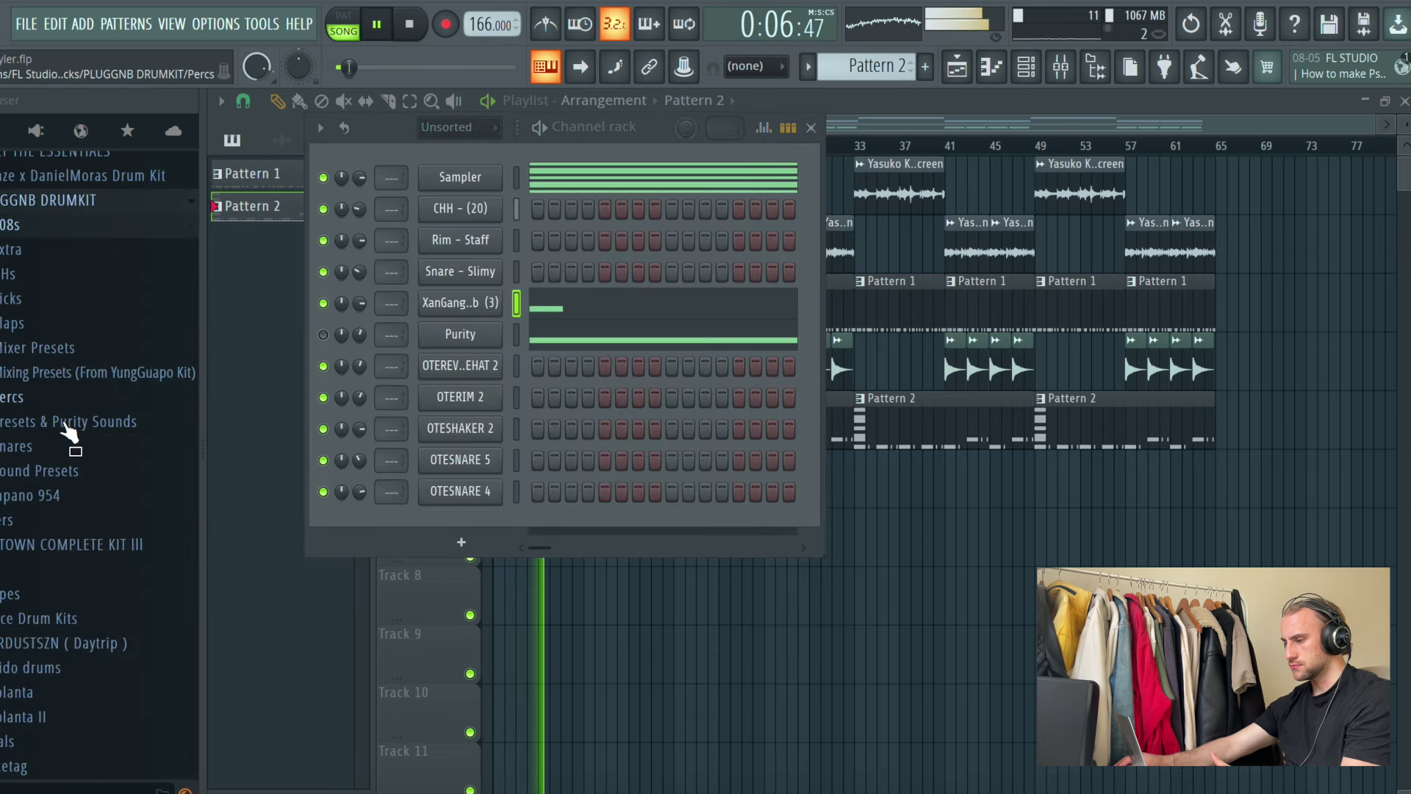
{"action": "left_click", "coordinate": [39, 401]}
{"action": "left_click", "coordinate": [74, 489]}
{"action": "left_click", "coordinate": [92, 444]}
{"action": "left_click", "coordinate": [81, 420]}
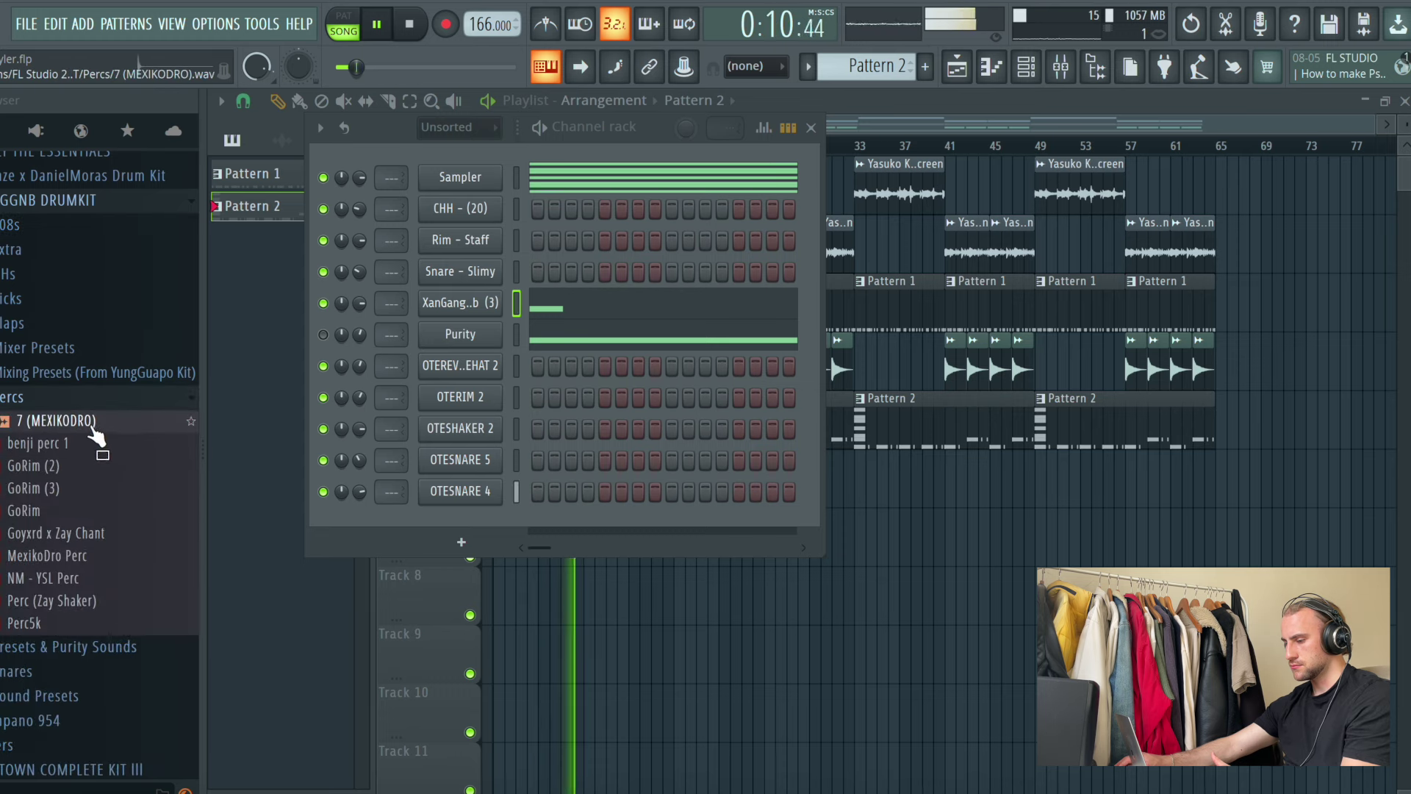
{"action": "left_click_drag", "start_coordinate": [99, 429], "coordinate": [463, 533]}
{"action": "key", "text": "F7"}
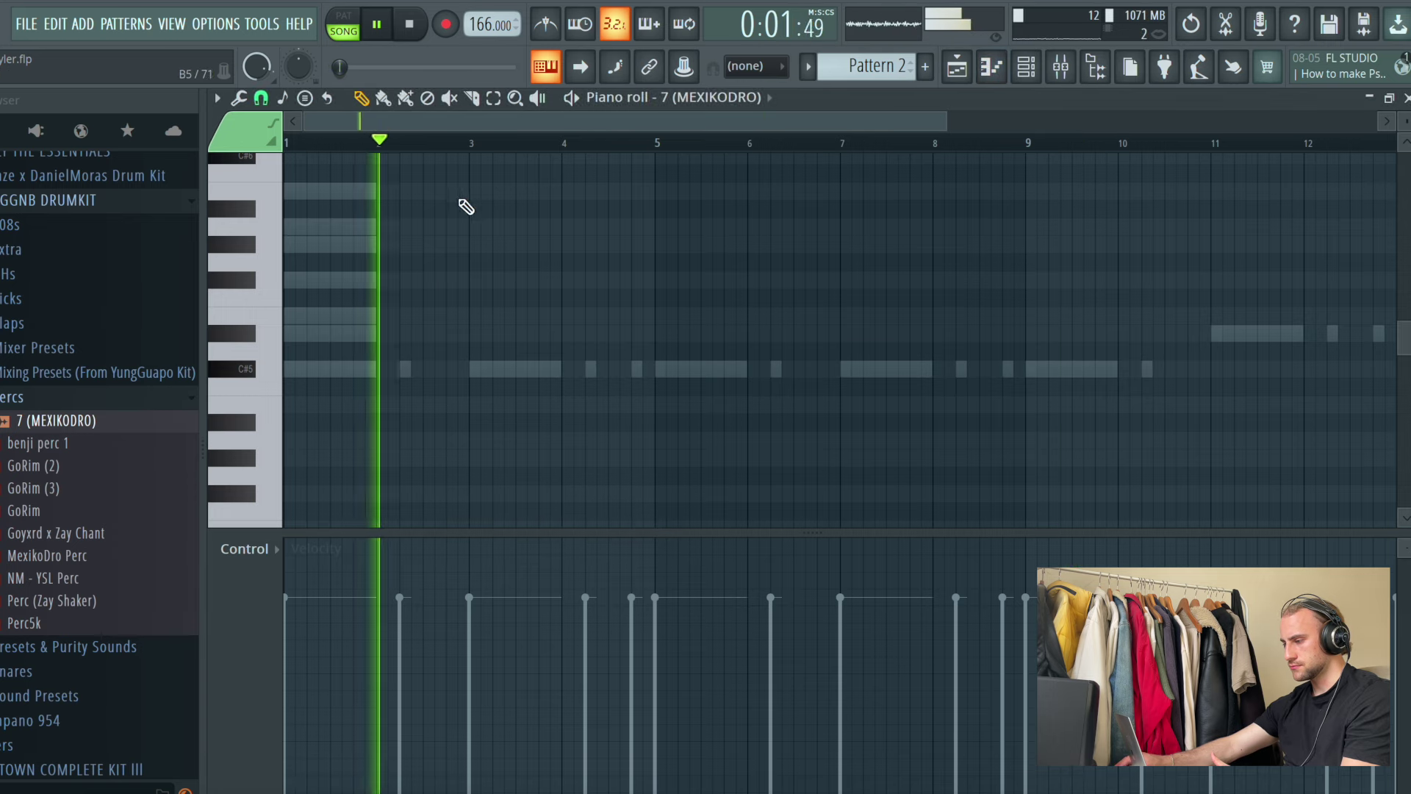
Step: Switch to Pattern 1 and draw three consecutive C5 notes on the last beat of bar 2 for 7 (MEXIKODRO)
{"action": "key", "text": "space"}
{"action": "scroll", "coordinate": [450, 143], "scroll_direction": "up", "scroll_amount": 4}
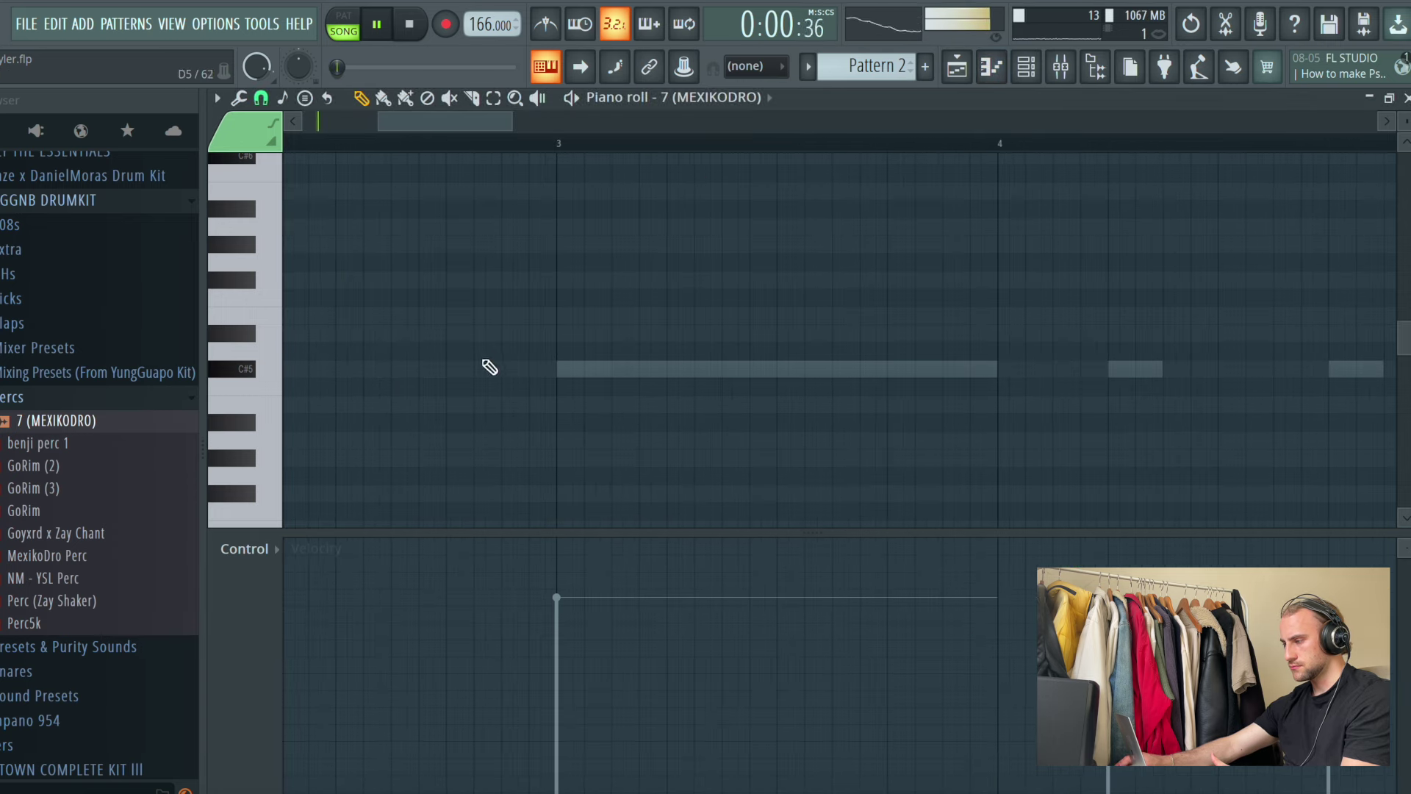
{"action": "scroll", "coordinate": [879, 65], "scroll_direction": "up", "scroll_amount": 1}
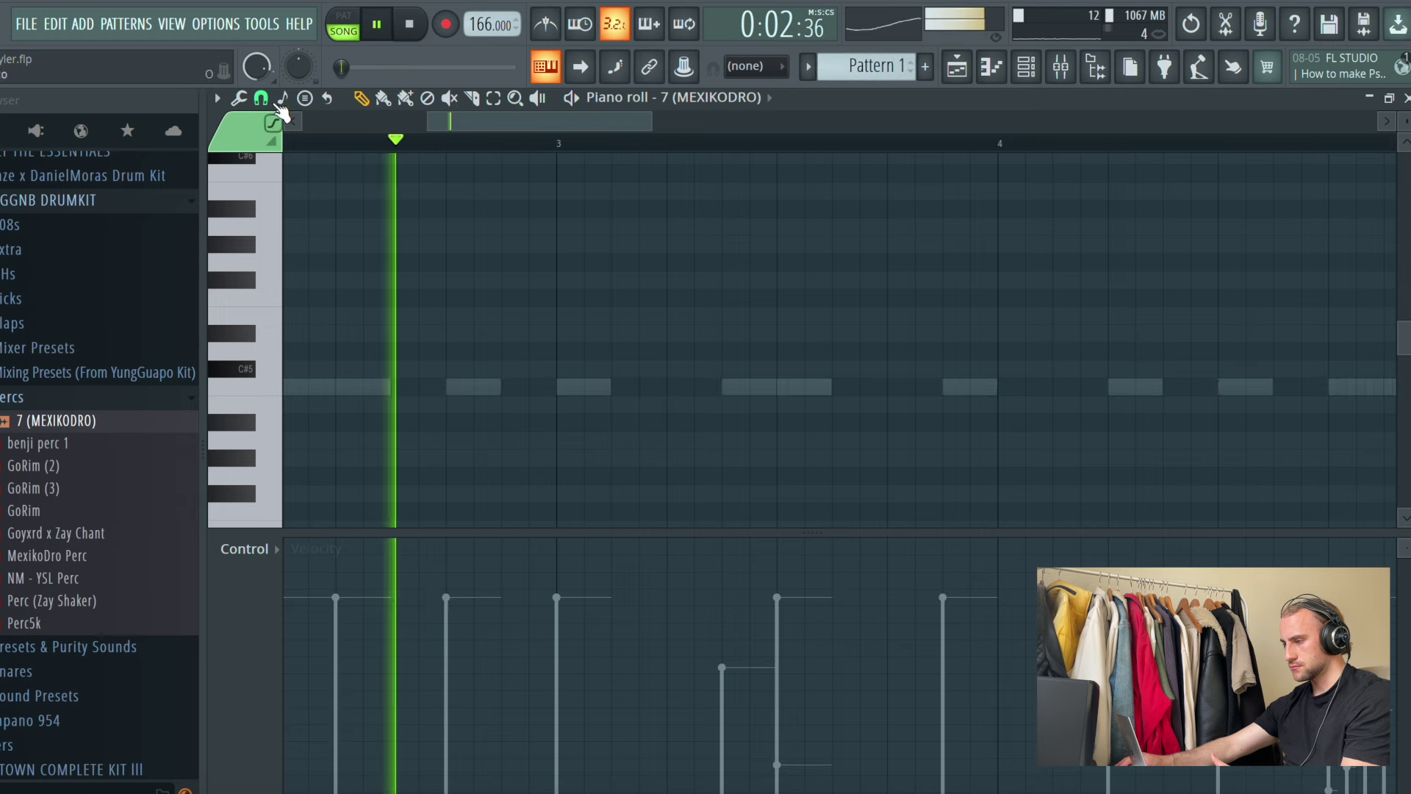
{"action": "left_click", "coordinate": [261, 98]}
{"action": "left_click", "coordinate": [553, 285]}
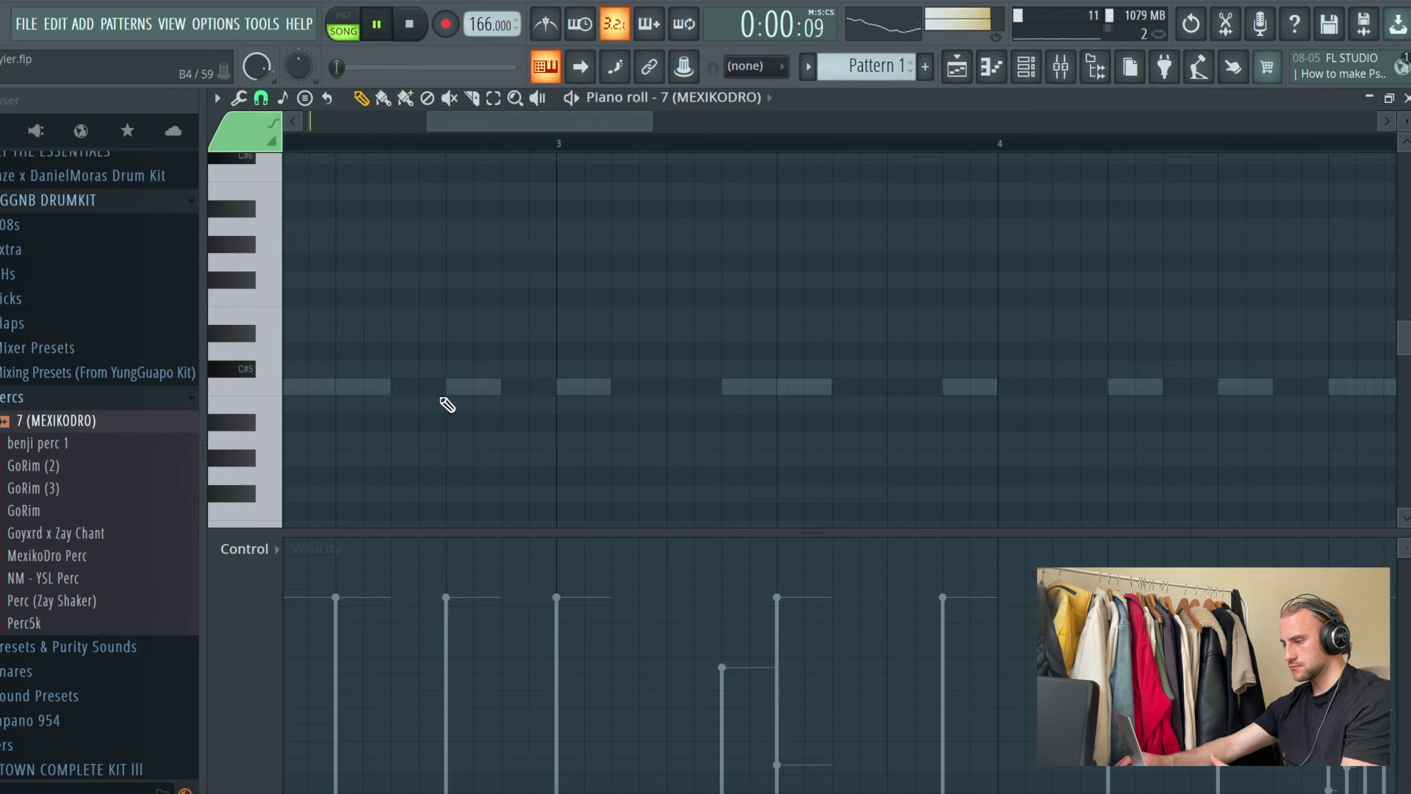
{"action": "left_click", "coordinate": [507, 387]}
Step: Lower the volume of the 7 (MEXIKODRO) channel and check its sampler settings
{"action": "key", "text": "F6"}
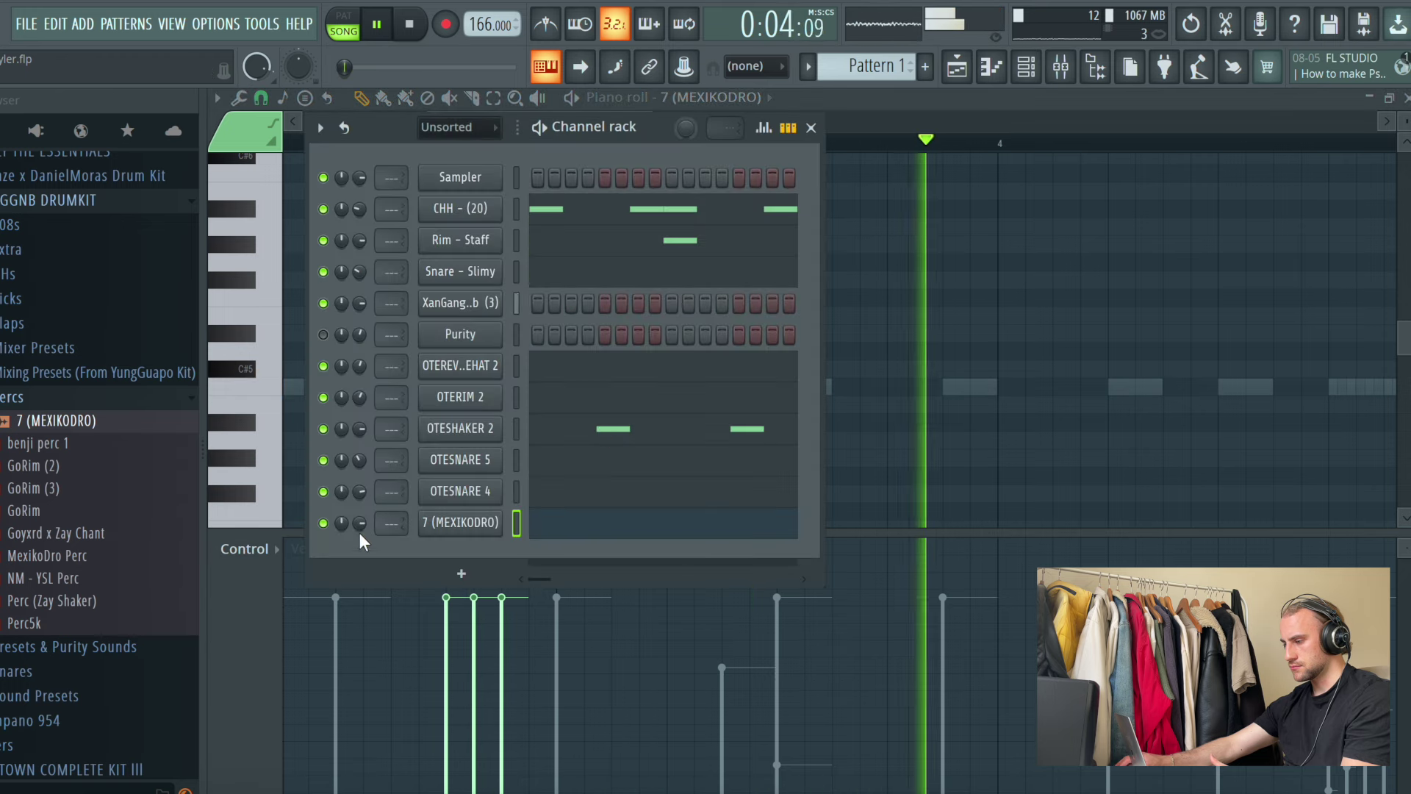
{"action": "left_click", "coordinate": [457, 522]}
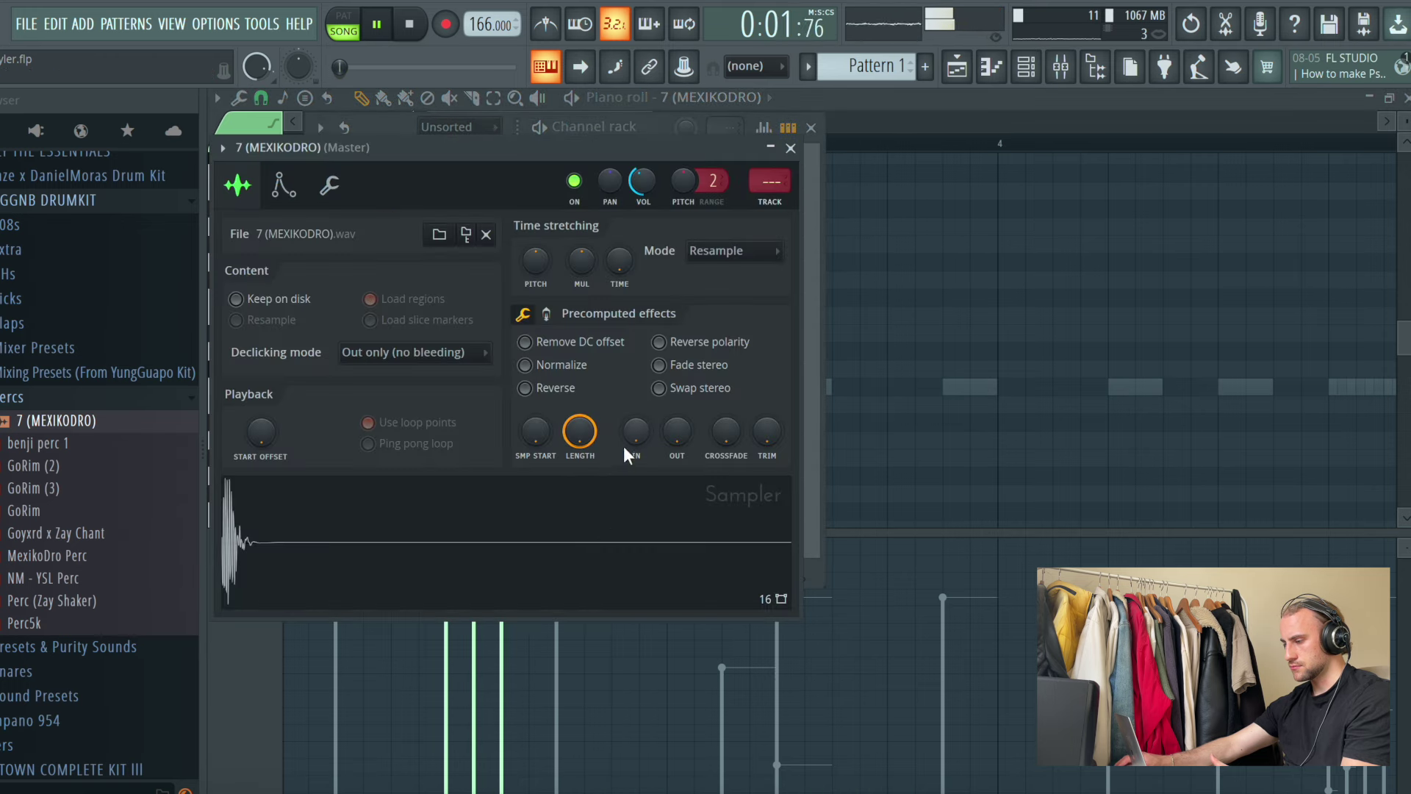
{"action": "left_click", "coordinate": [790, 149]}
Step: Browse the PLUGGNB DRUMKIT Snares folder, preview XanGang Snare (2), and look through the other drum kits
{"action": "left_click", "coordinate": [44, 397]}
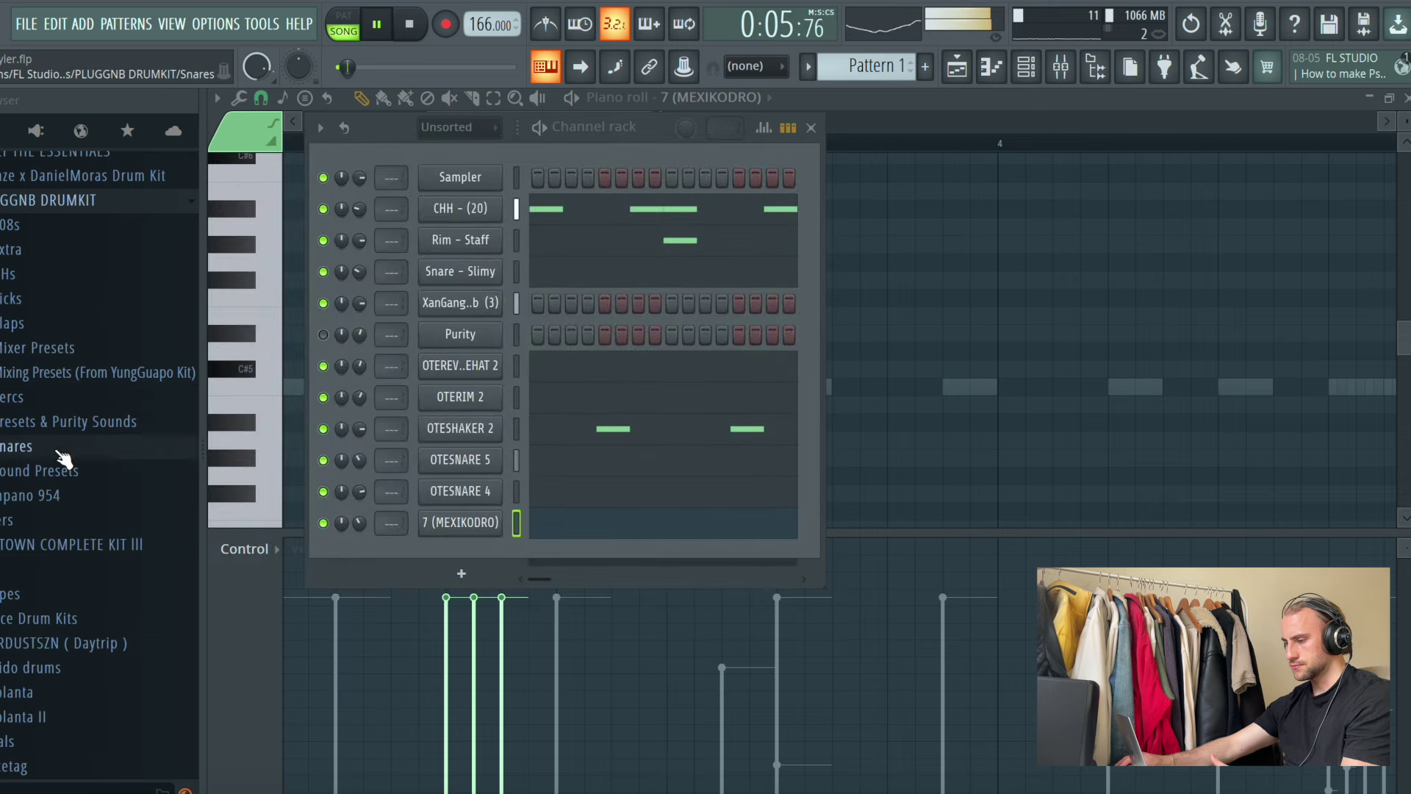
{"action": "left_click", "coordinate": [29, 446]}
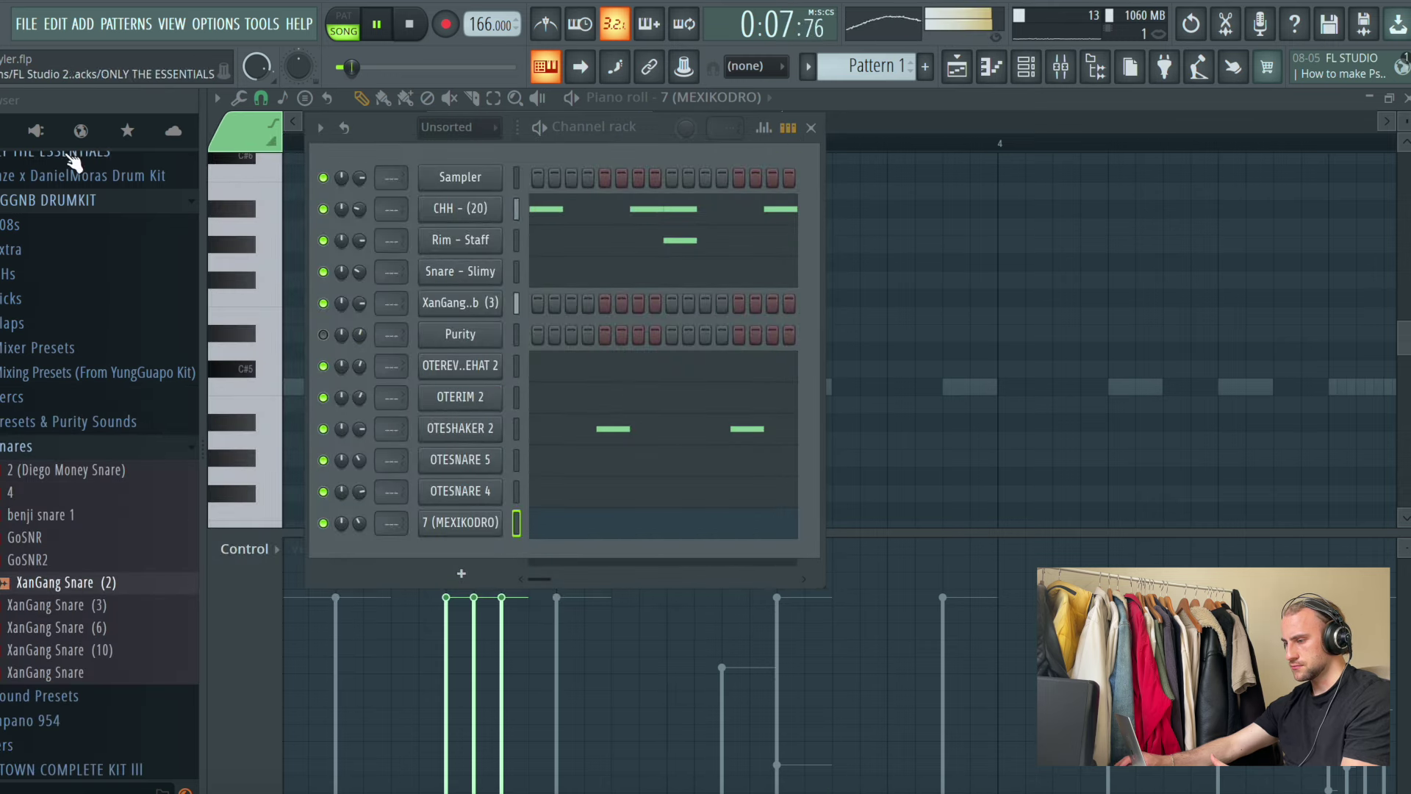
{"action": "left_click", "coordinate": [58, 213]}
{"action": "scroll", "coordinate": [53, 382], "scroll_direction": "up", "scroll_amount": 3}
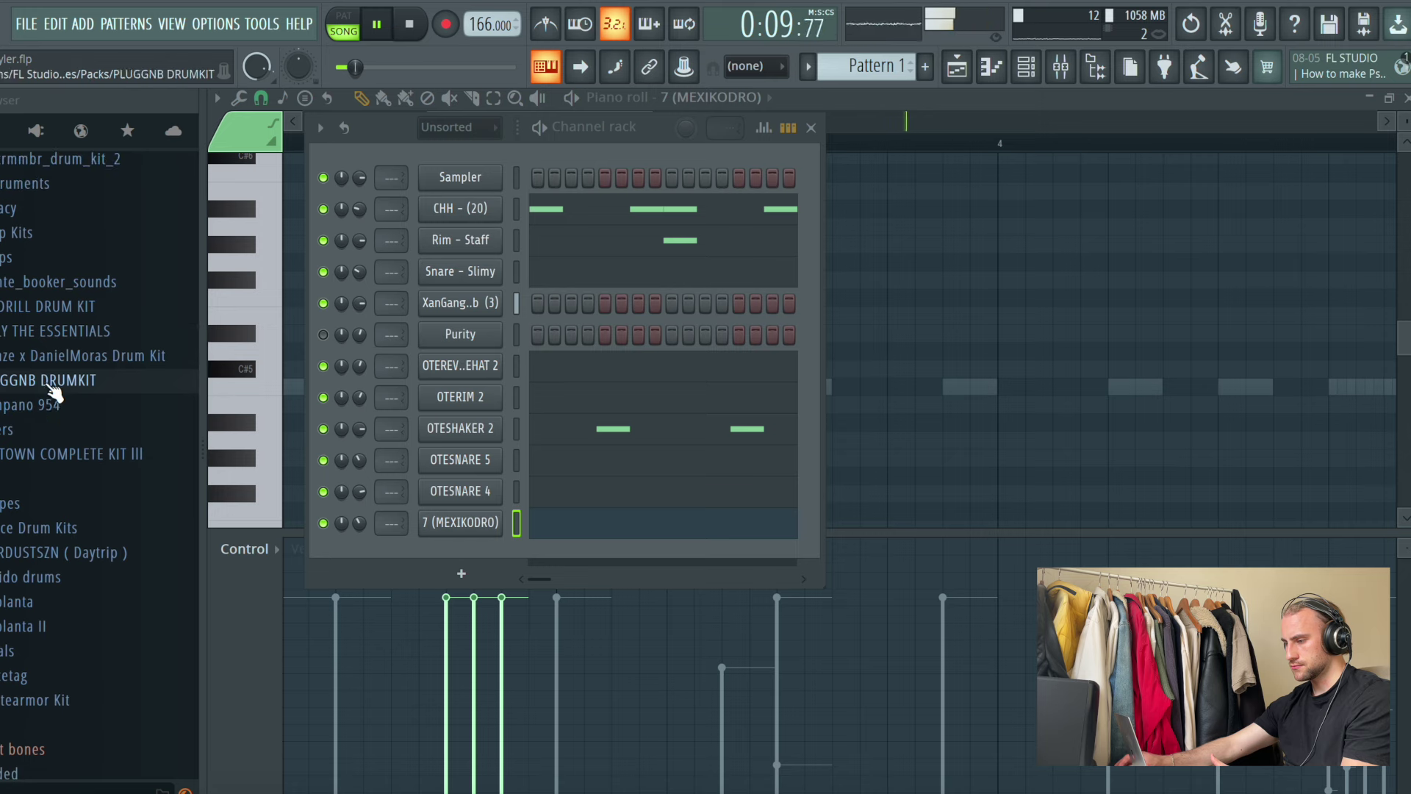
{"action": "scroll", "coordinate": [44, 316], "scroll_direction": "up", "scroll_amount": 4}
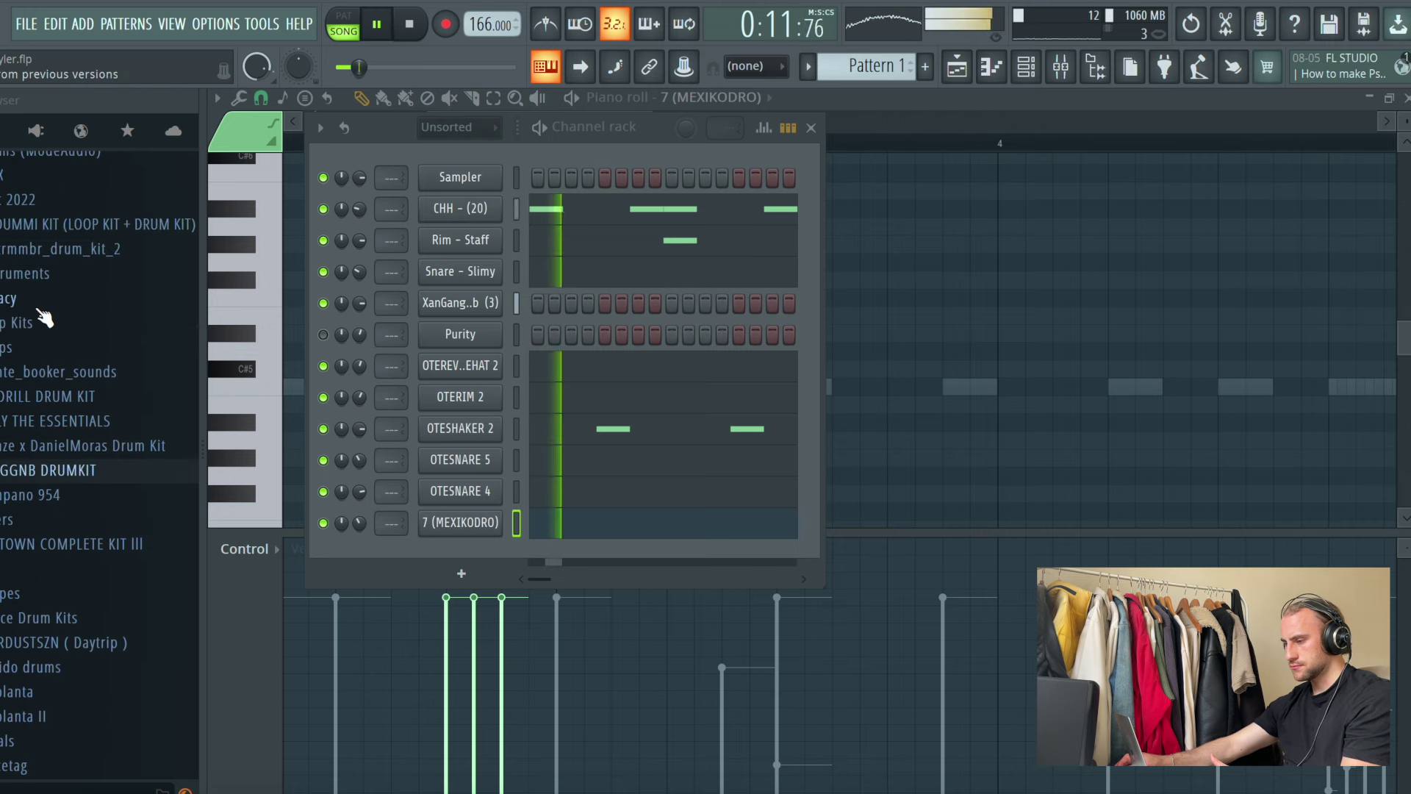
Step: Add the Donez - Zap 3 [Perc] sample from the Detroit percussion folder as a new channel
{"action": "scroll", "coordinate": [38, 294], "scroll_direction": "down", "scroll_amount": 1}
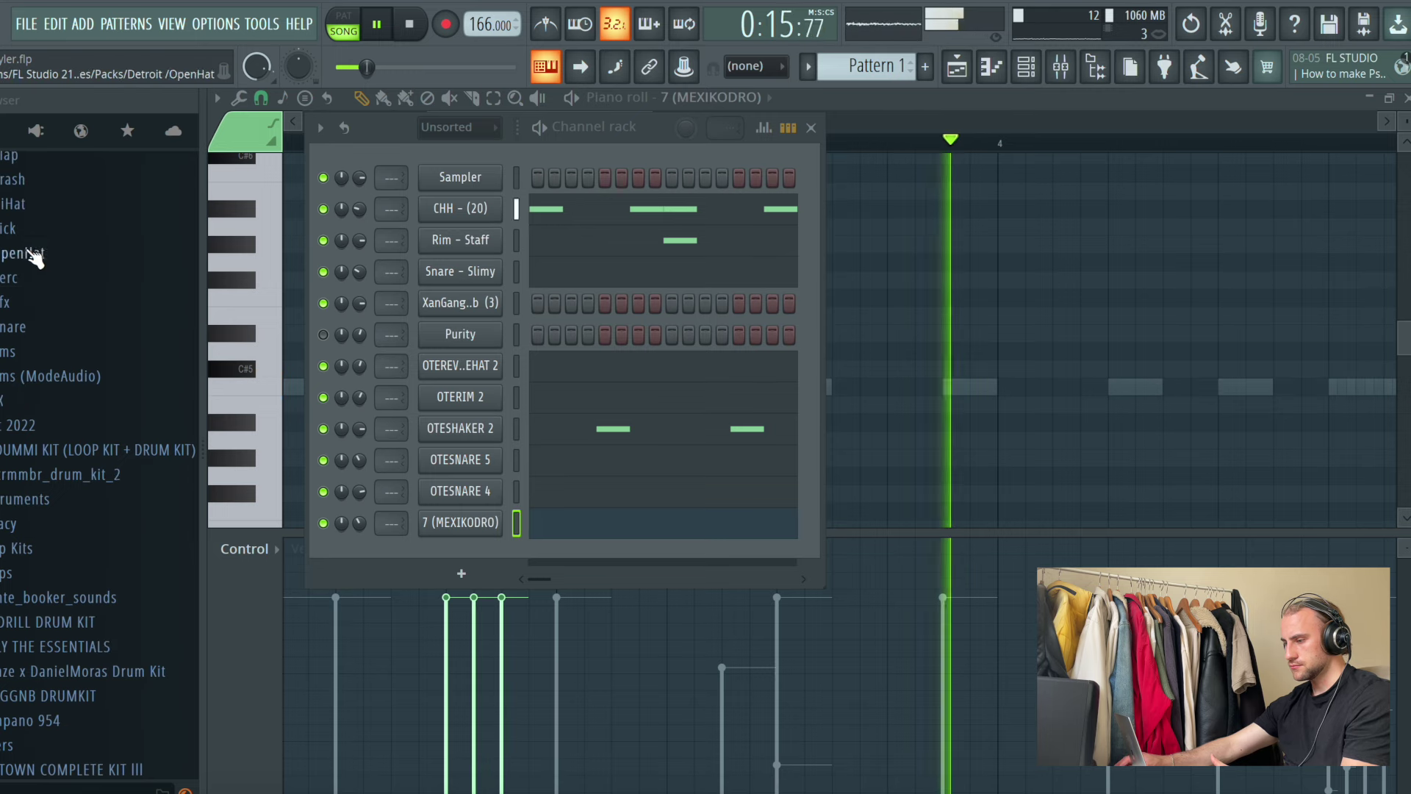
{"action": "left_click", "coordinate": [58, 264]}
{"action": "scroll", "coordinate": [126, 632], "scroll_direction": "down", "scroll_amount": 10}
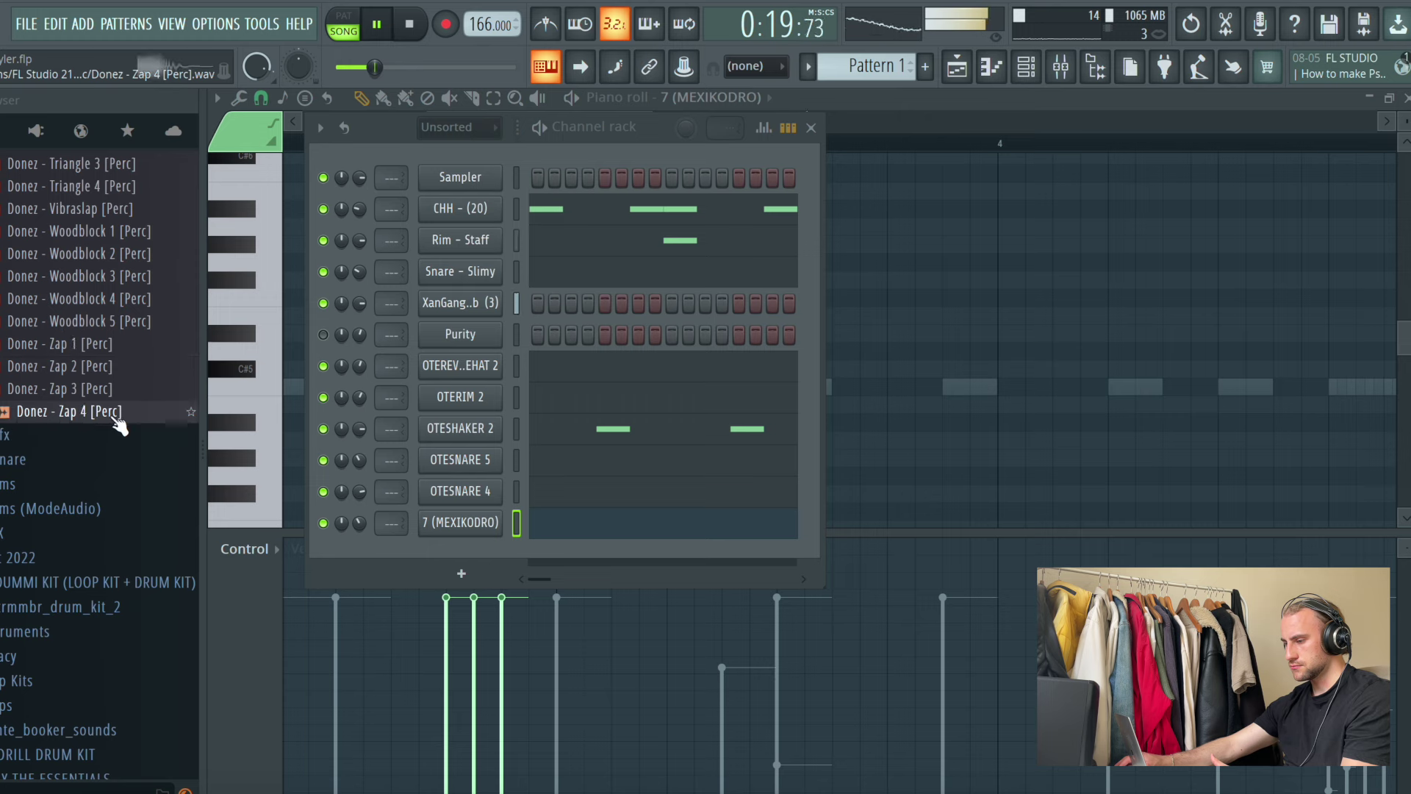
{"action": "left_click_drag", "start_coordinate": [353, 548], "coordinate": [359, 539]}
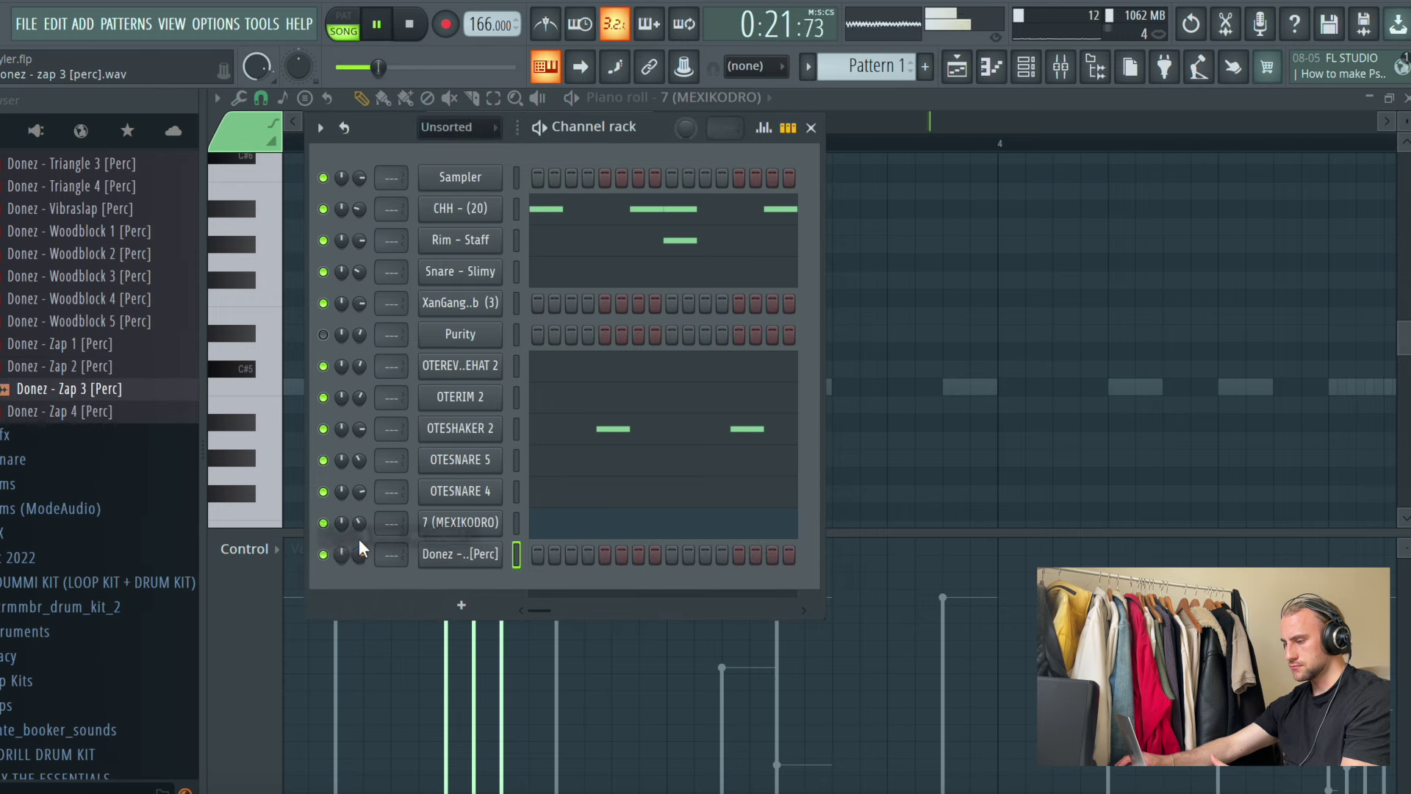
Step: Draw two short C5 notes on the last beat of bar 6 in the Donez - Zap 3 [Perc] piano roll
{"action": "right_click", "coordinate": [485, 554]}
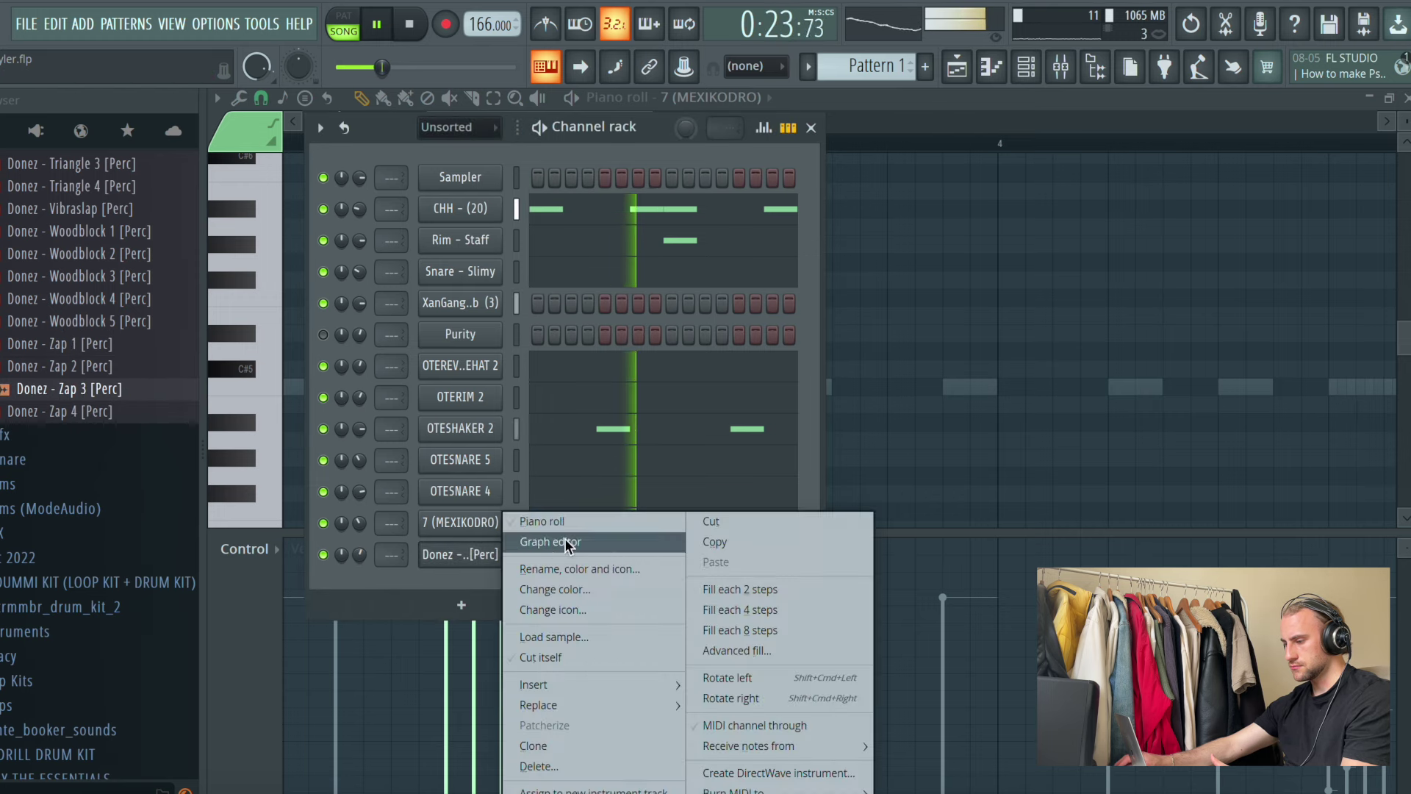
{"action": "left_click", "coordinate": [536, 520]}
{"action": "scroll", "coordinate": [632, 155], "scroll_direction": "down", "scroll_amount": 4}
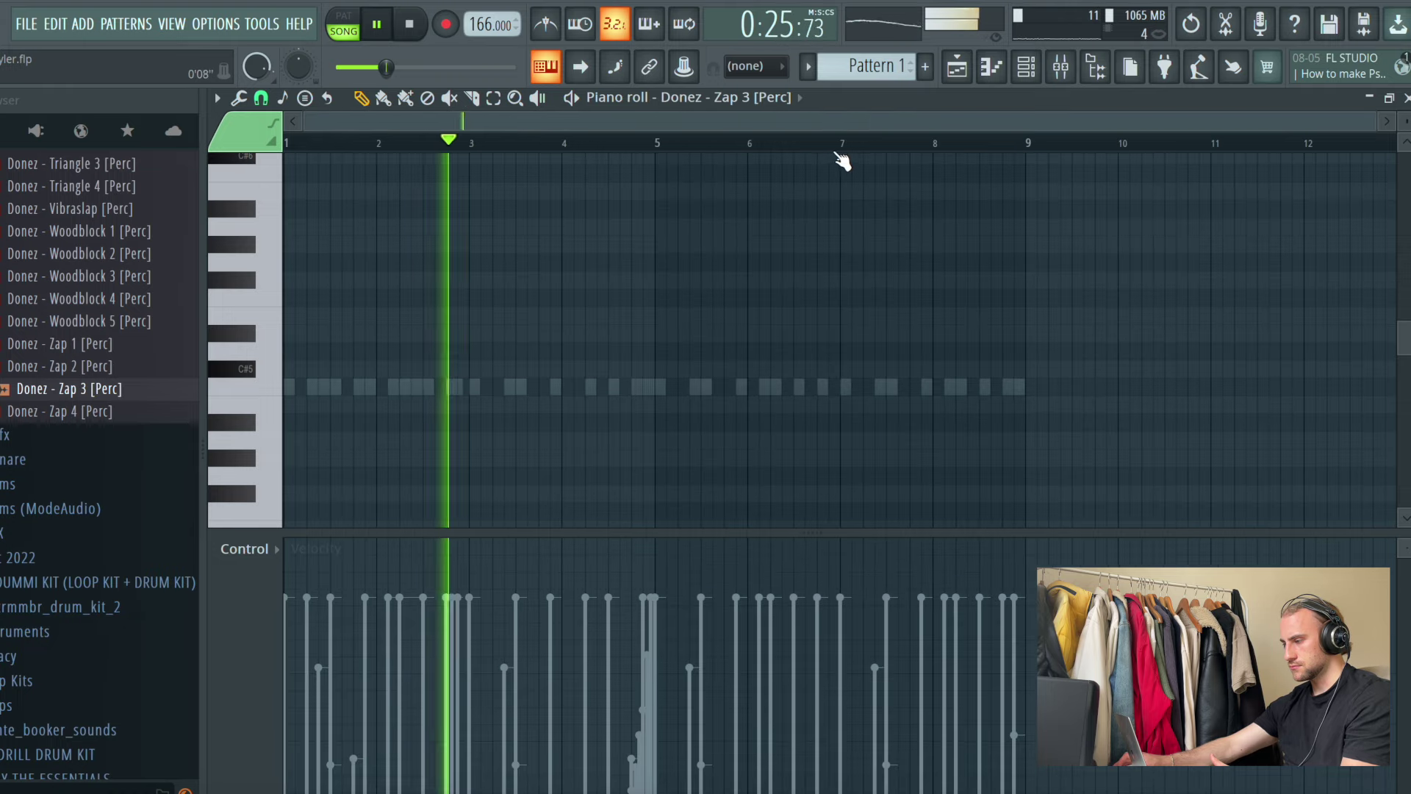
{"action": "scroll", "coordinate": [845, 157], "scroll_direction": "up", "scroll_amount": 4}
{"action": "scroll", "coordinate": [858, 163], "scroll_direction": "up", "scroll_amount": 2}
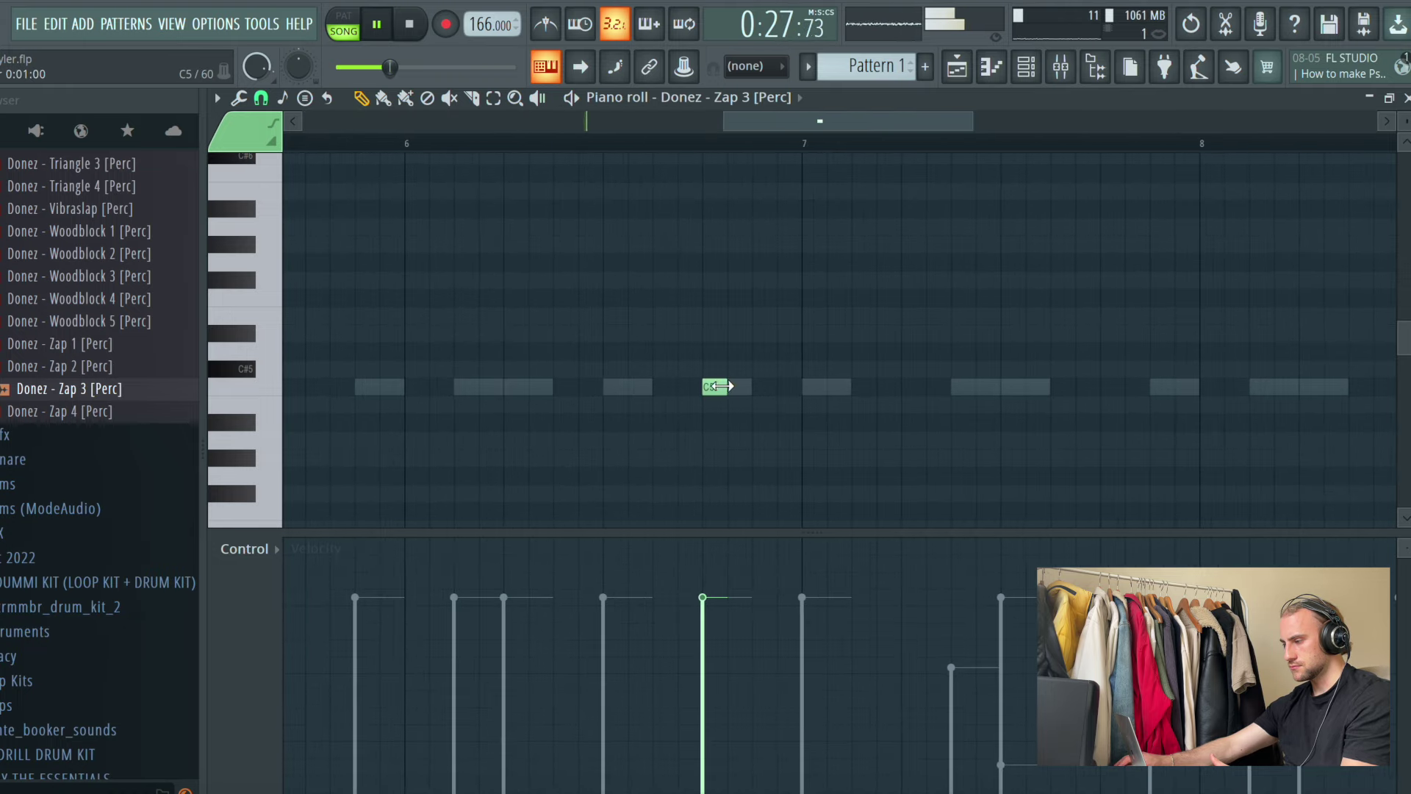
{"action": "scroll", "coordinate": [796, 142], "scroll_direction": "down", "scroll_amount": 6}
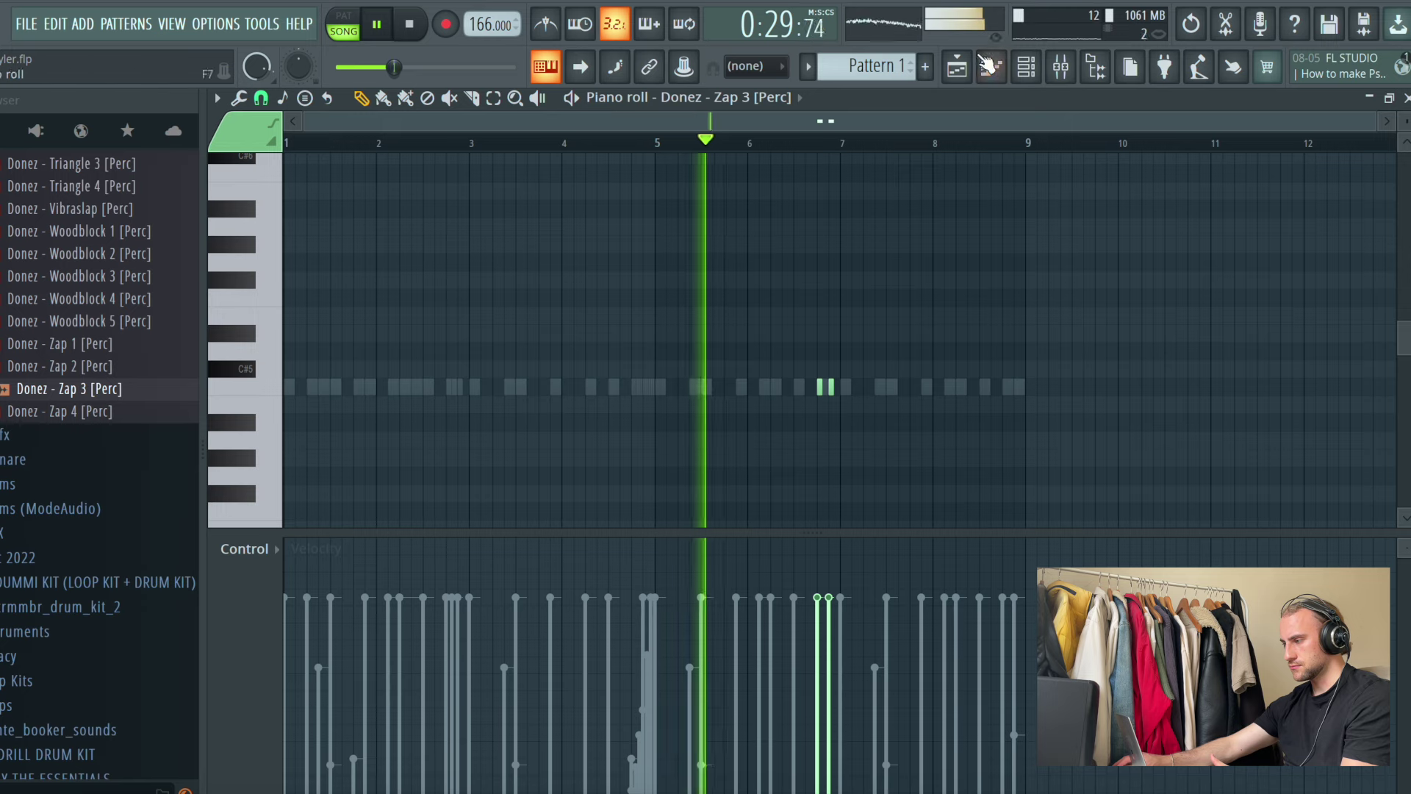
Step: Lower the volume of the Donez - Zap 3 [Perc] channel and return to the playlist
{"action": "key", "text": "F5"}
{"action": "left_click", "coordinate": [1027, 68]}
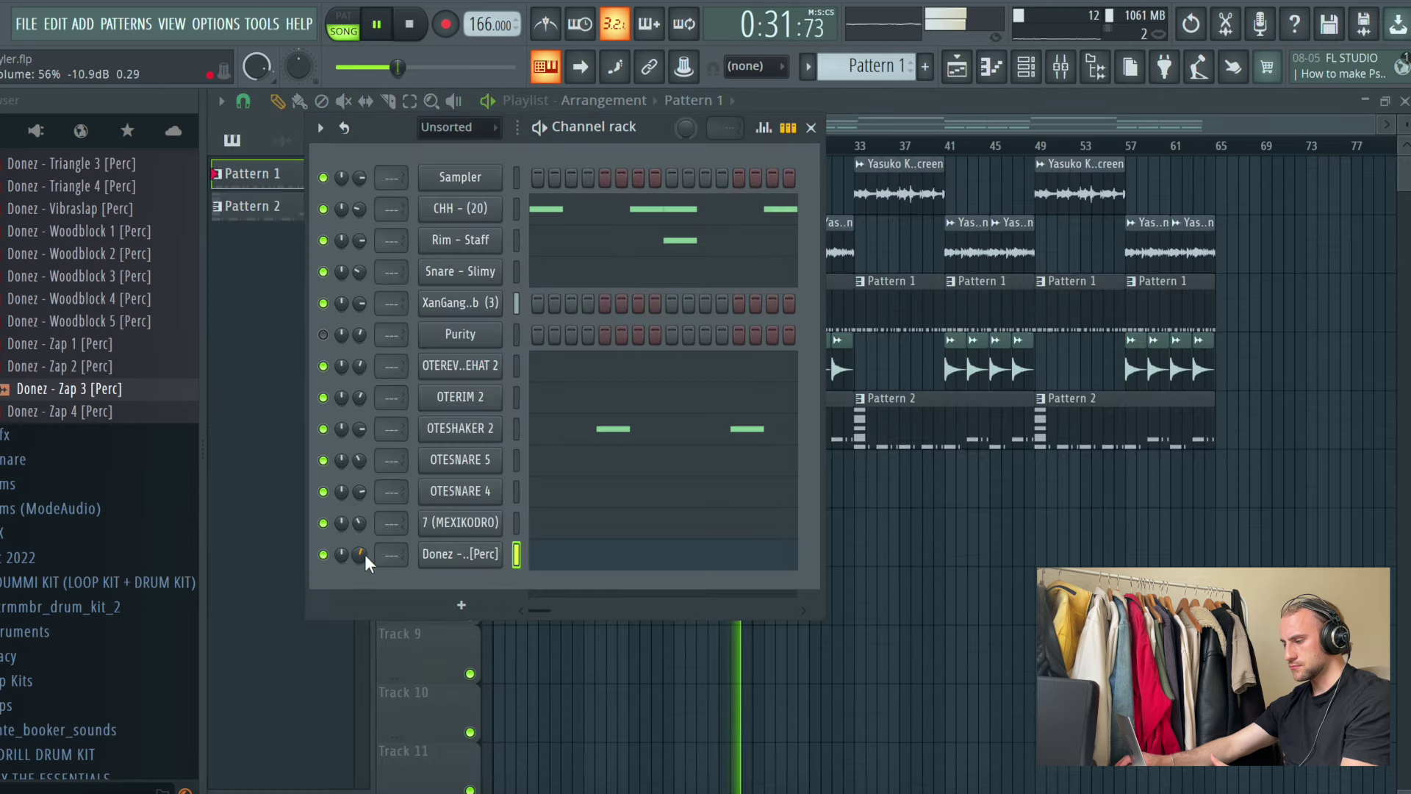
{"action": "scroll", "coordinate": [93, 459], "scroll_direction": "up", "scroll_amount": 10}
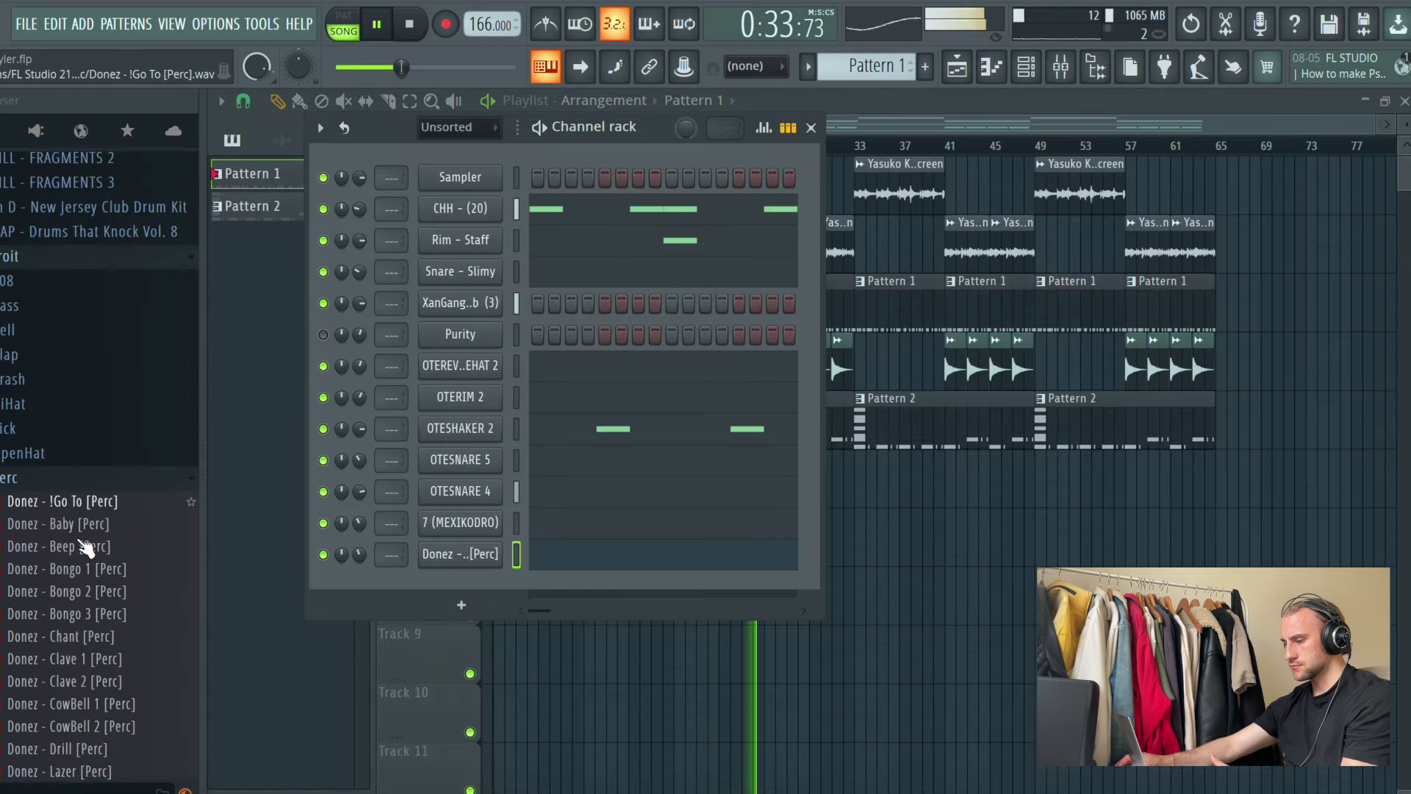
{"action": "left_click", "coordinate": [81, 255]}
{"action": "key", "text": "F6"}
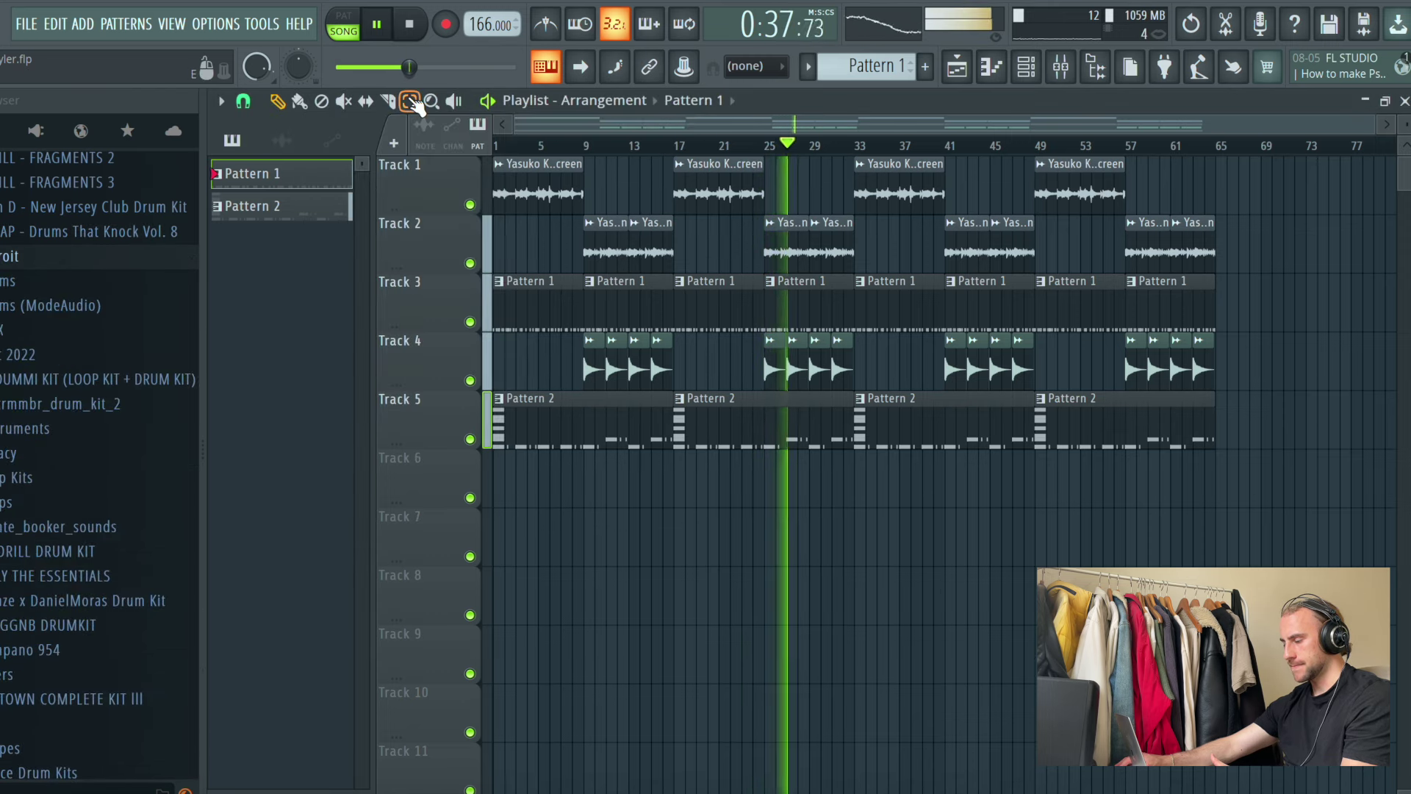
Step: Replay the arrangement from the start and shorten the first Pattern 2 clip on Track 5 so it ends at bar 9
{"action": "left_click_drag", "start_coordinate": [1281, 623], "coordinate": [460, 136]}
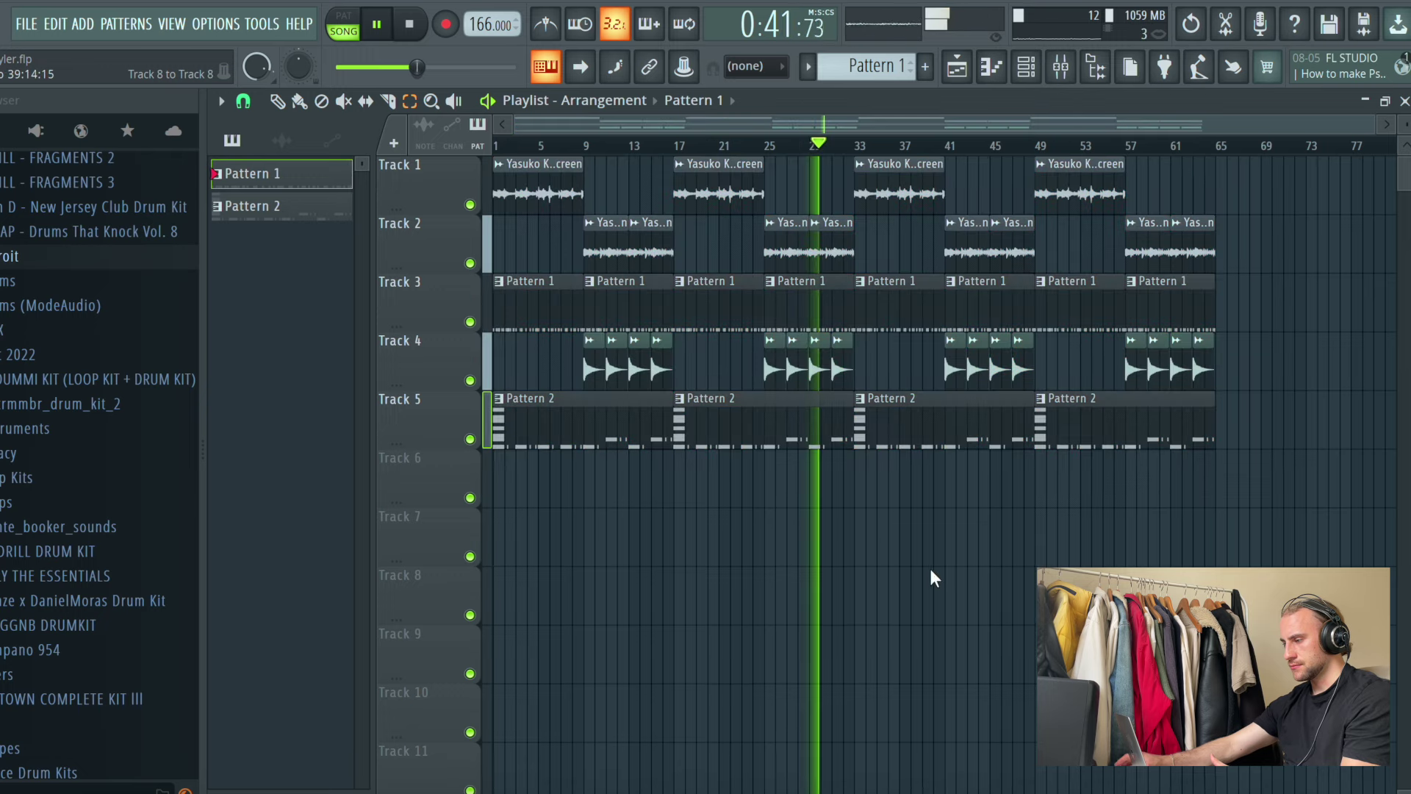
{"action": "key", "text": "space"}
{"action": "key", "text": "space"}
{"action": "scroll", "coordinate": [460, 136], "scroll_direction": "up", "scroll_amount": 5}
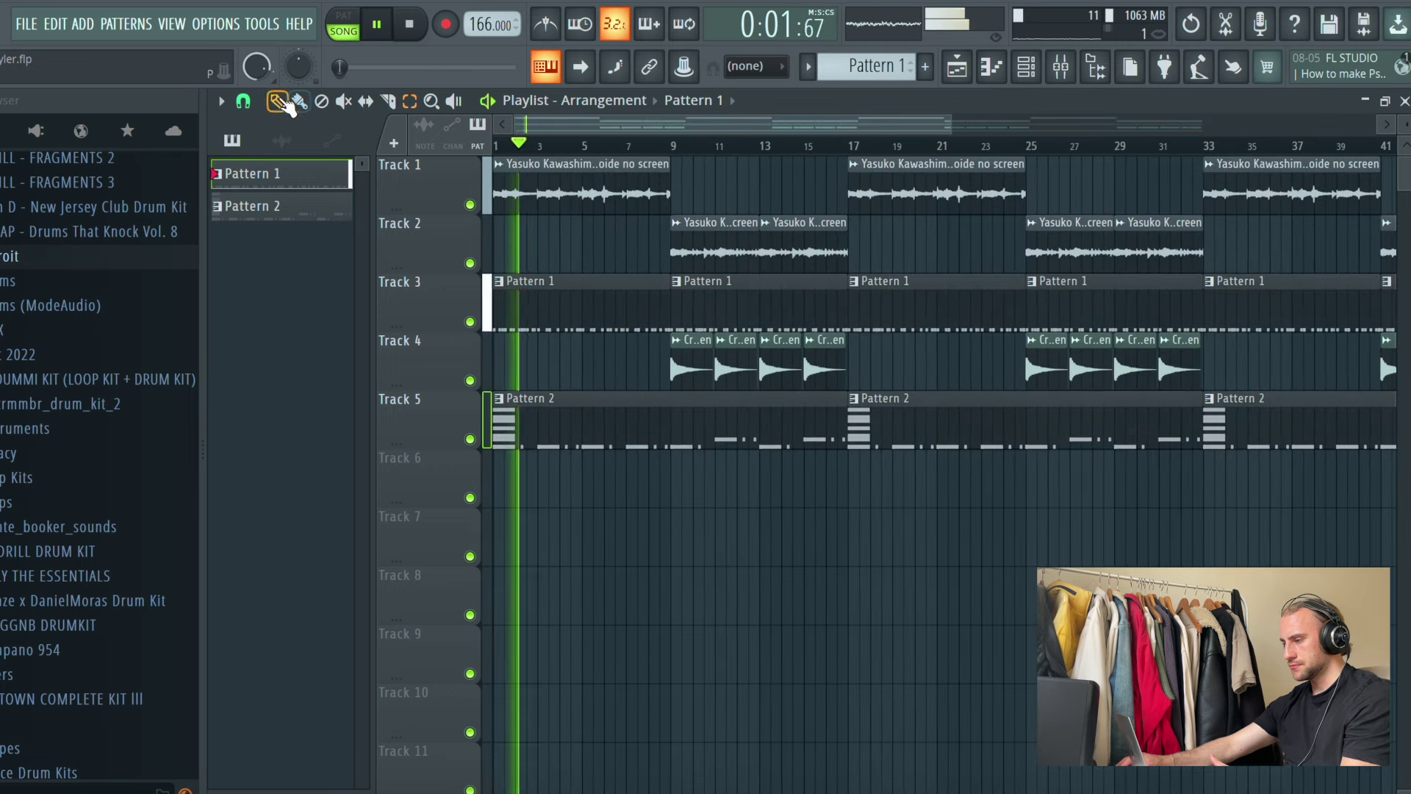
{"action": "left_click_drag", "start_coordinate": [843, 441], "coordinate": [670, 442]}
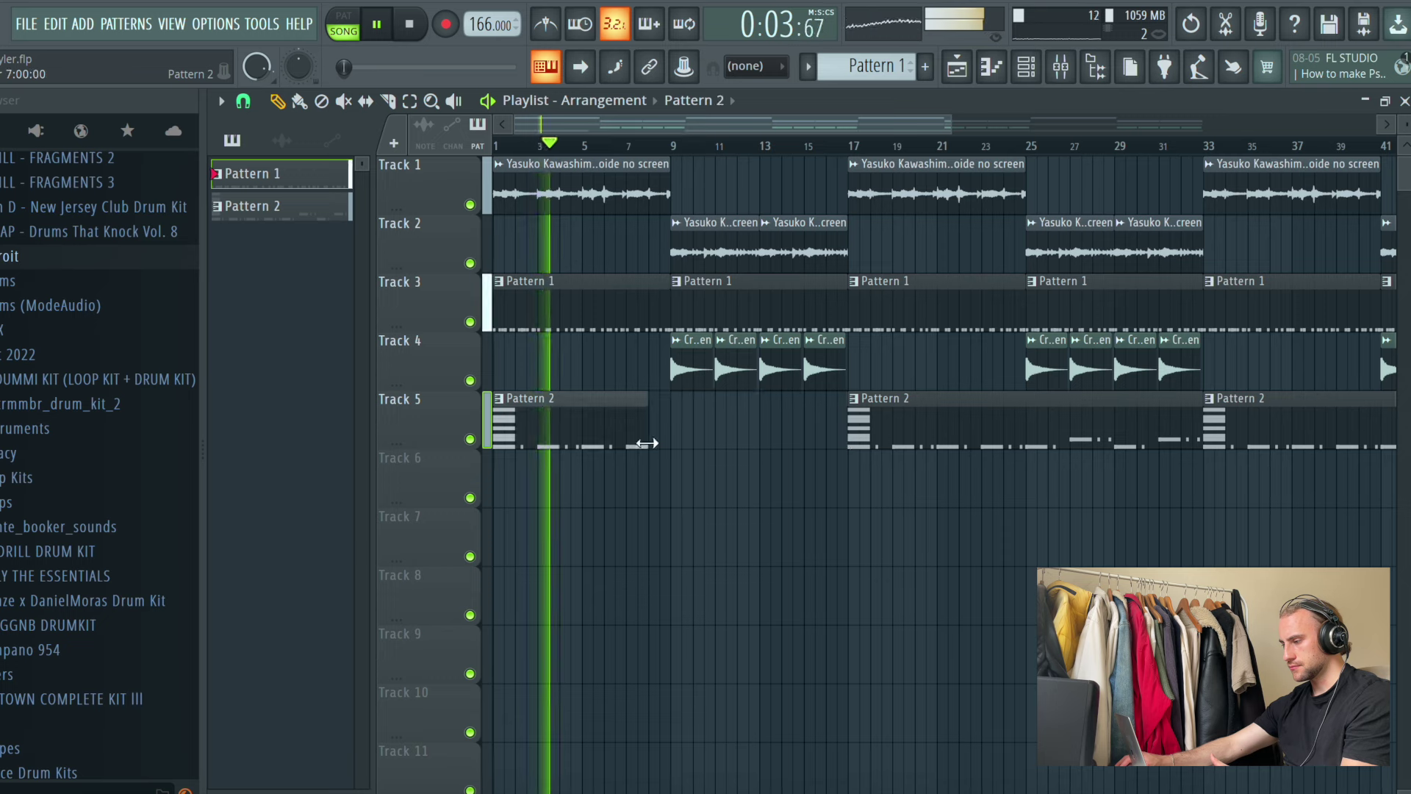
Step: Place a Pattern 2 clip on Track 6 at bar 9 and shorten it to four bars
{"action": "left_click", "coordinate": [692, 492]}
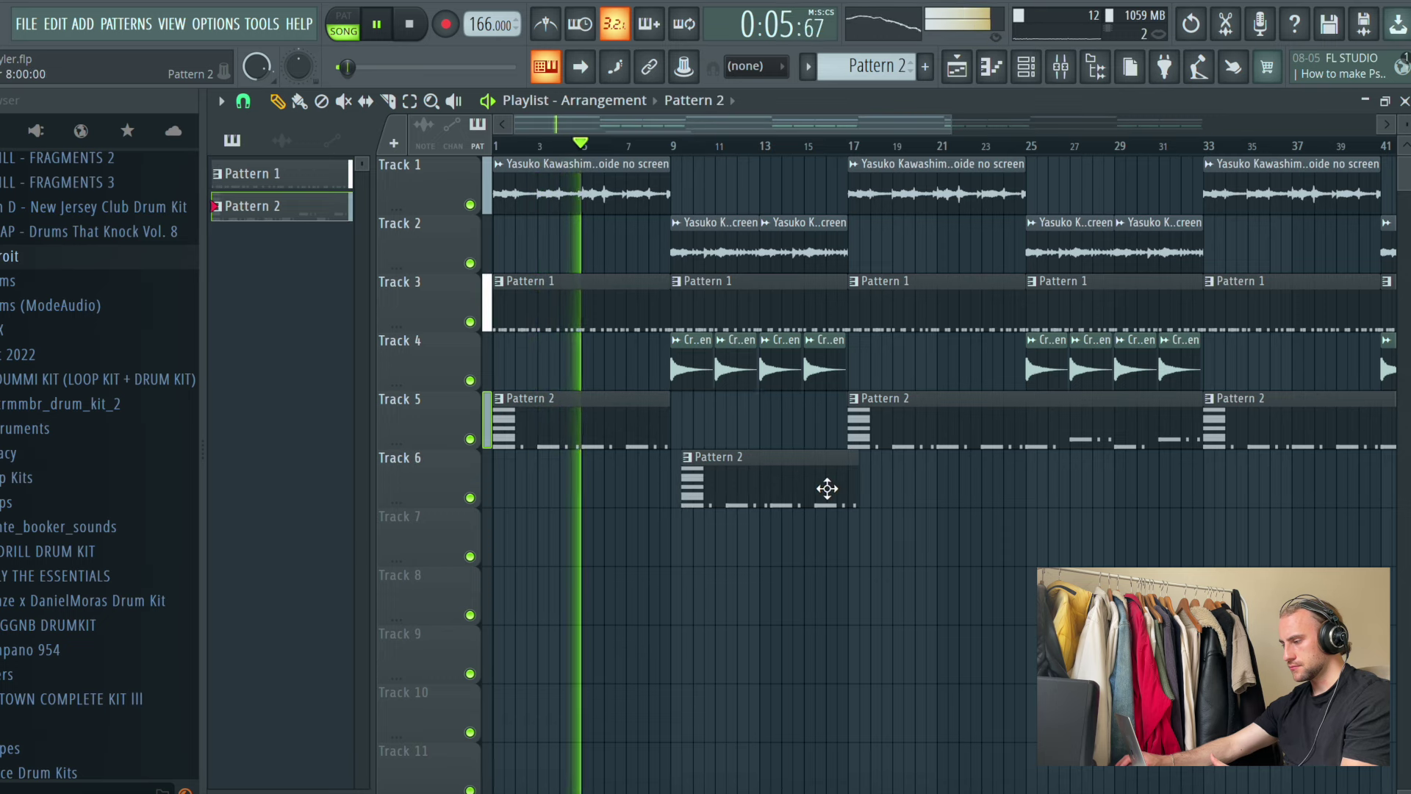
{"action": "key", "text": "space"}
{"action": "key", "text": "space"}
{"action": "left_click_drag", "start_coordinate": [801, 507], "coordinate": [757, 507]}
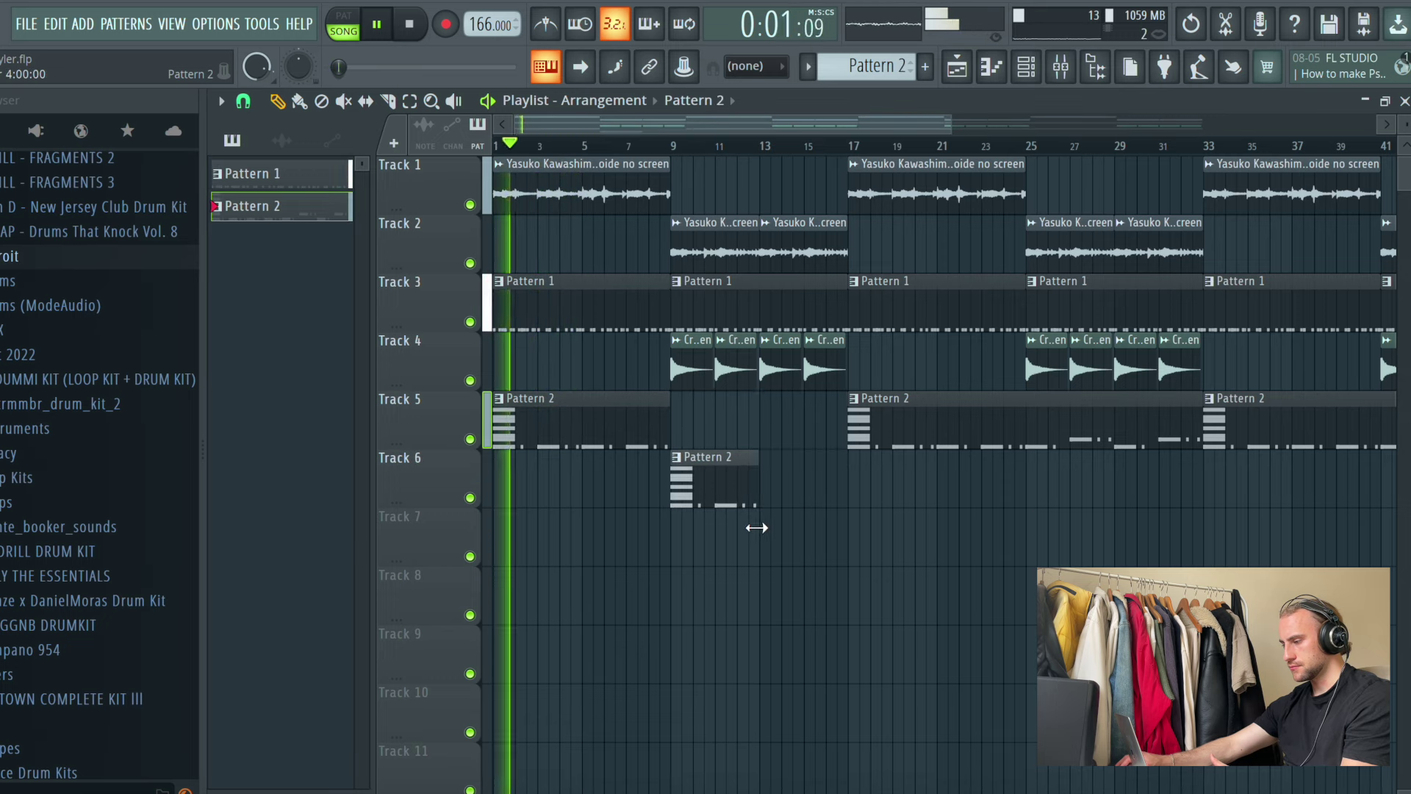
{"action": "left_click", "coordinate": [674, 552]}
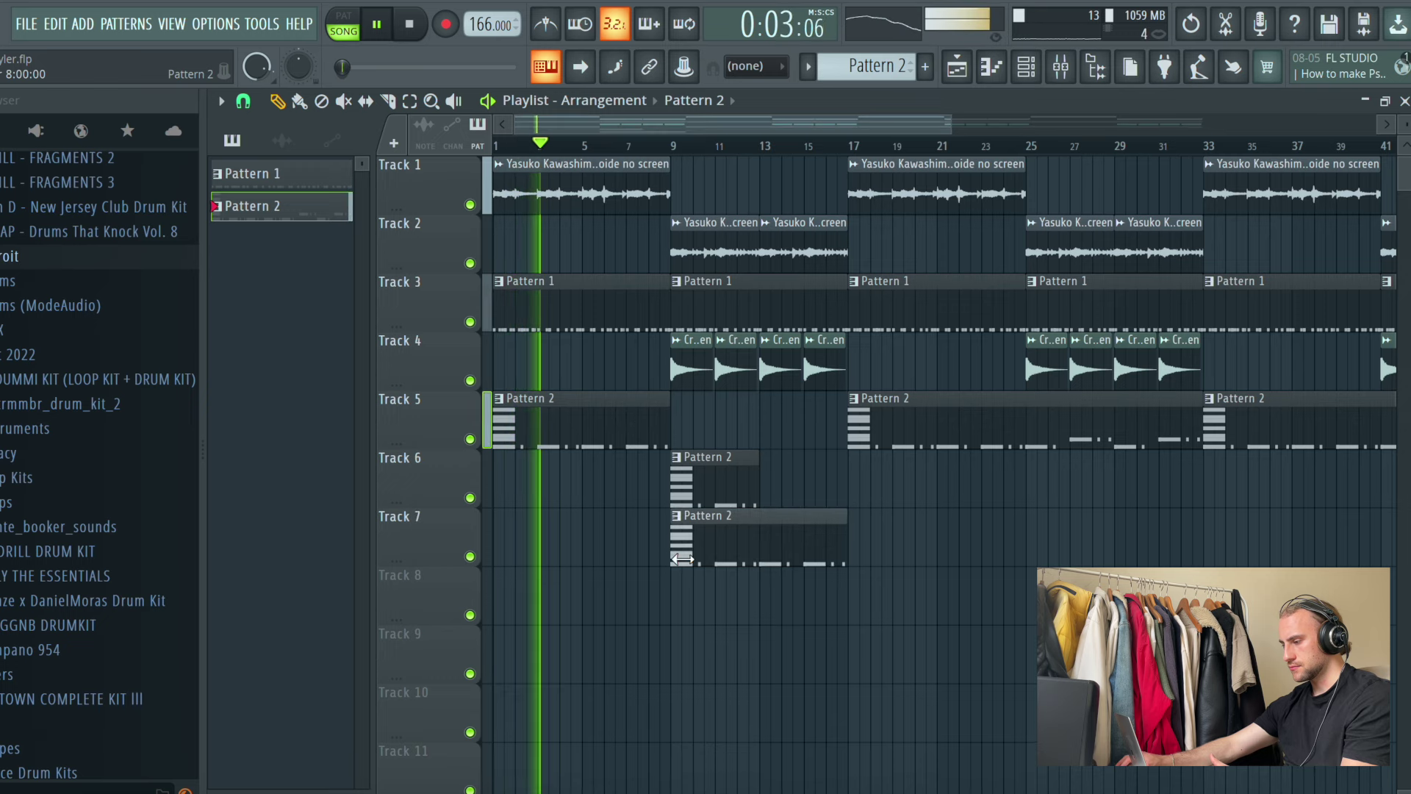
{"action": "left_click_drag", "start_coordinate": [672, 552], "coordinate": [714, 553]}
{"action": "right_click", "coordinate": [764, 558]}
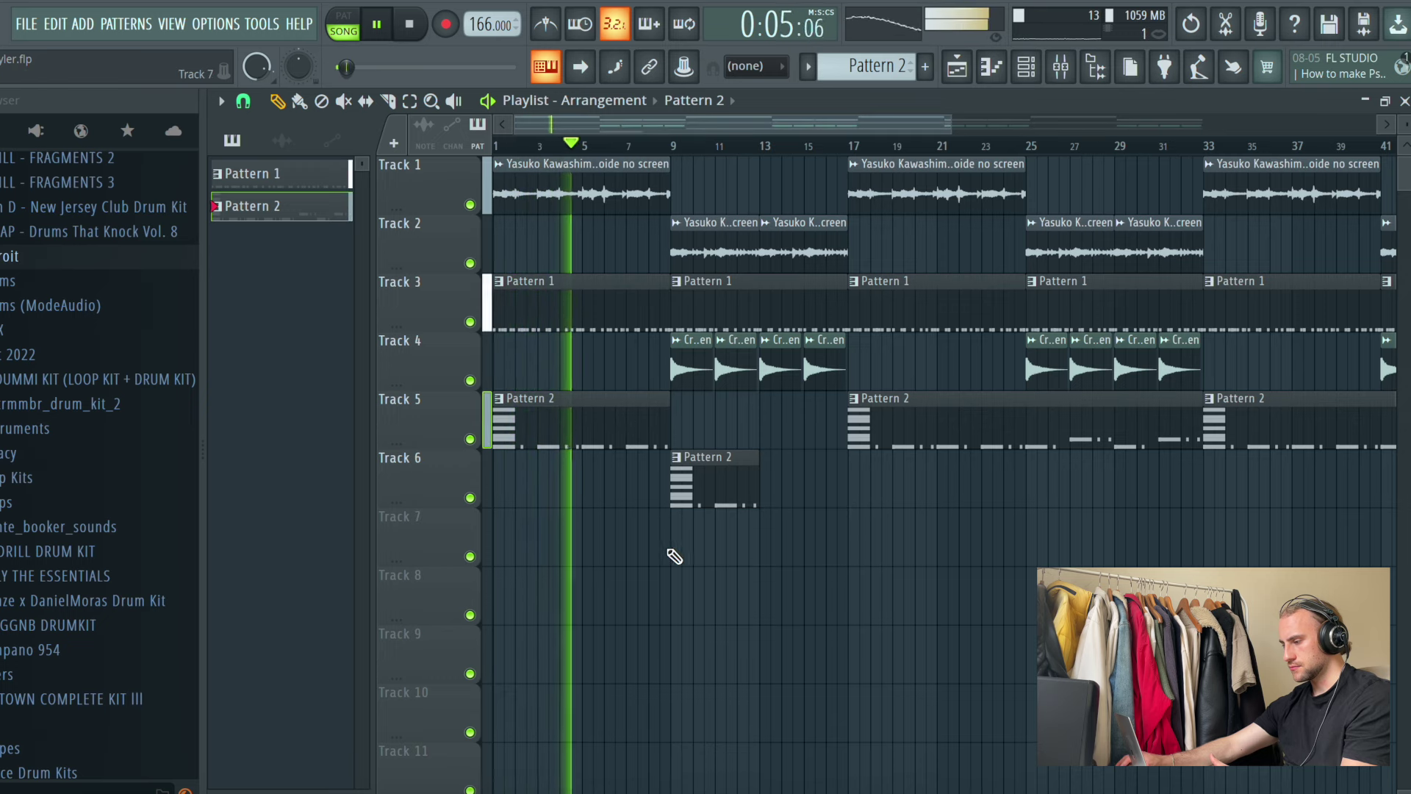
Step: Place a Pattern 2 clip on Track 7, extend it, and trim it to its later section spanning bars 13 to 17
{"action": "left_click", "coordinate": [673, 557]}
{"action": "left_click_drag", "start_coordinate": [846, 562], "coordinate": [1014, 568]}
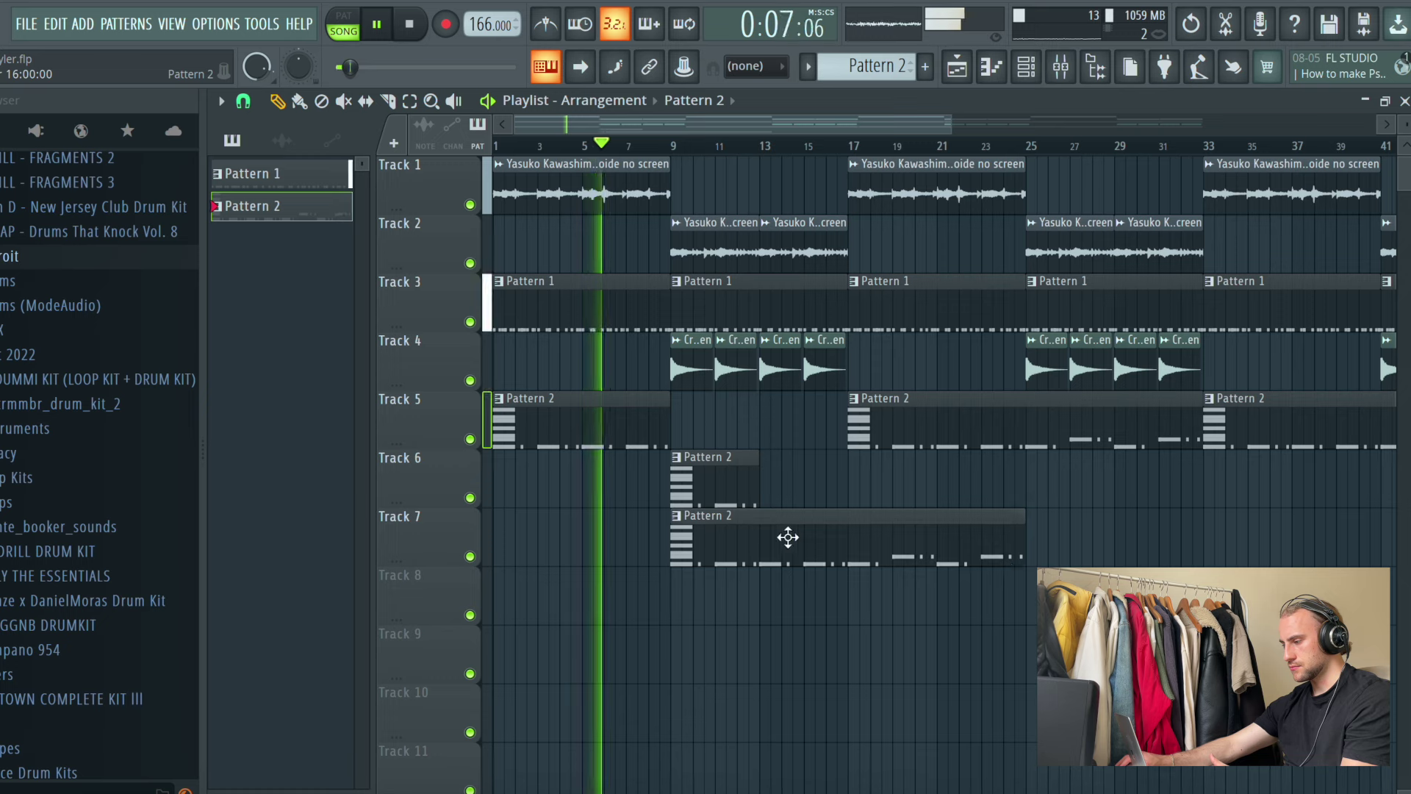
{"action": "left_click_drag", "start_coordinate": [672, 550], "coordinate": [840, 549]}
{"action": "key", "text": "space"}
{"action": "key", "text": "space"}
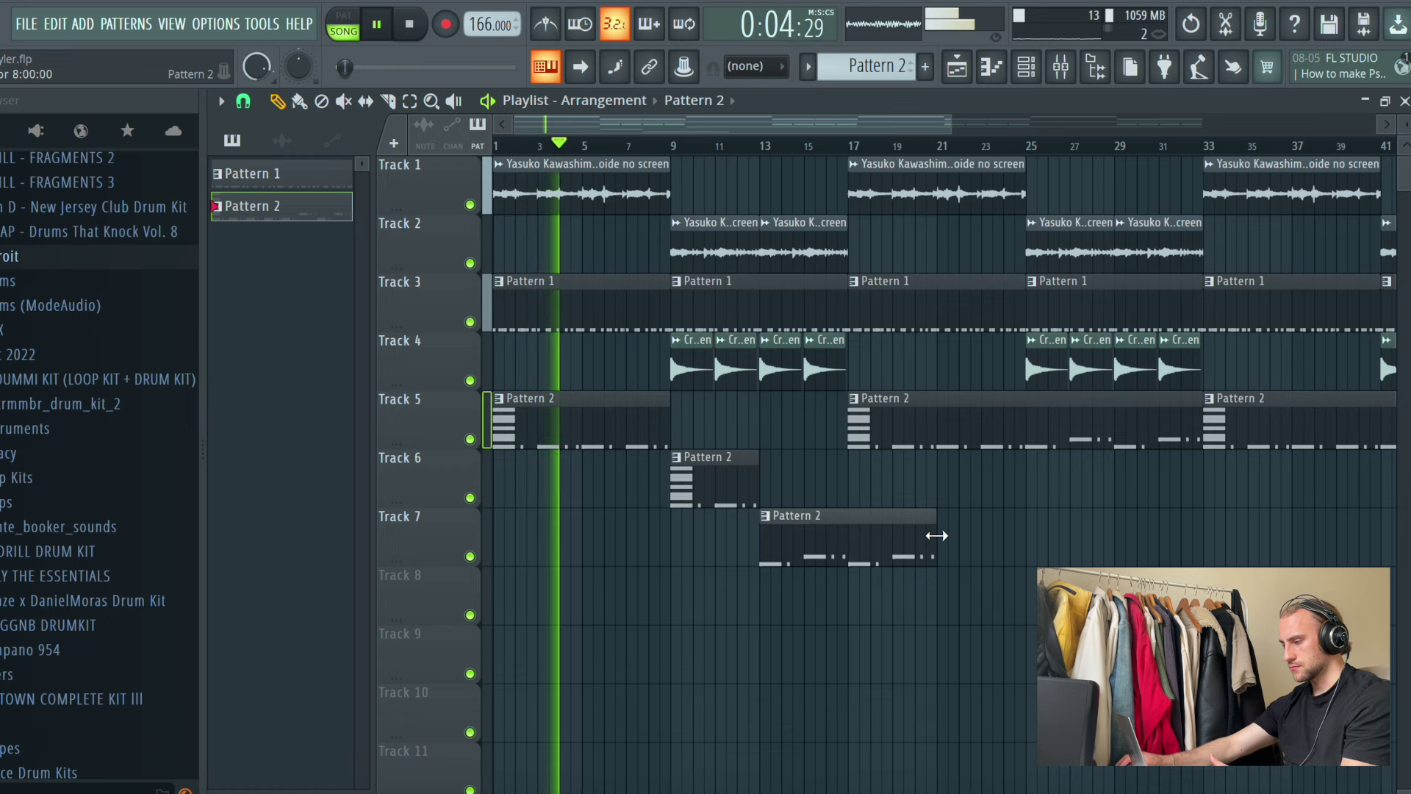
{"action": "left_click_drag", "start_coordinate": [936, 548], "coordinate": [847, 548]}
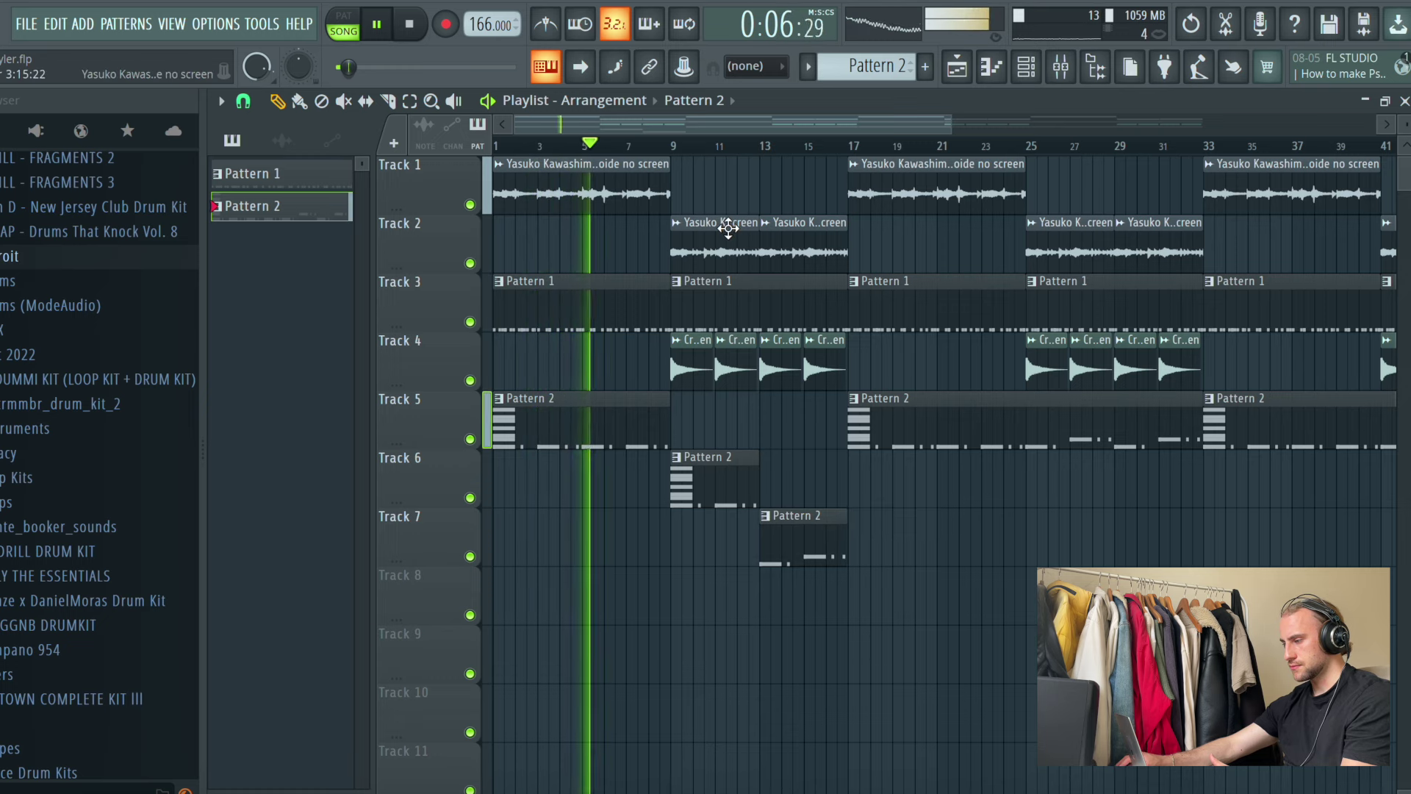
Step: Delete the Track 2 vocal clip at bar 9 and the Track 4 crash clips at bars 9 and 11
{"action": "right_click", "coordinate": [717, 243]}
{"action": "right_click", "coordinate": [734, 364]}
{"action": "right_click", "coordinate": [691, 361]}
Step: Place a copy of the Track 1 vocal clip at bar 9 and shorten it to end at bar 13
{"action": "left_click", "coordinate": [652, 179]}
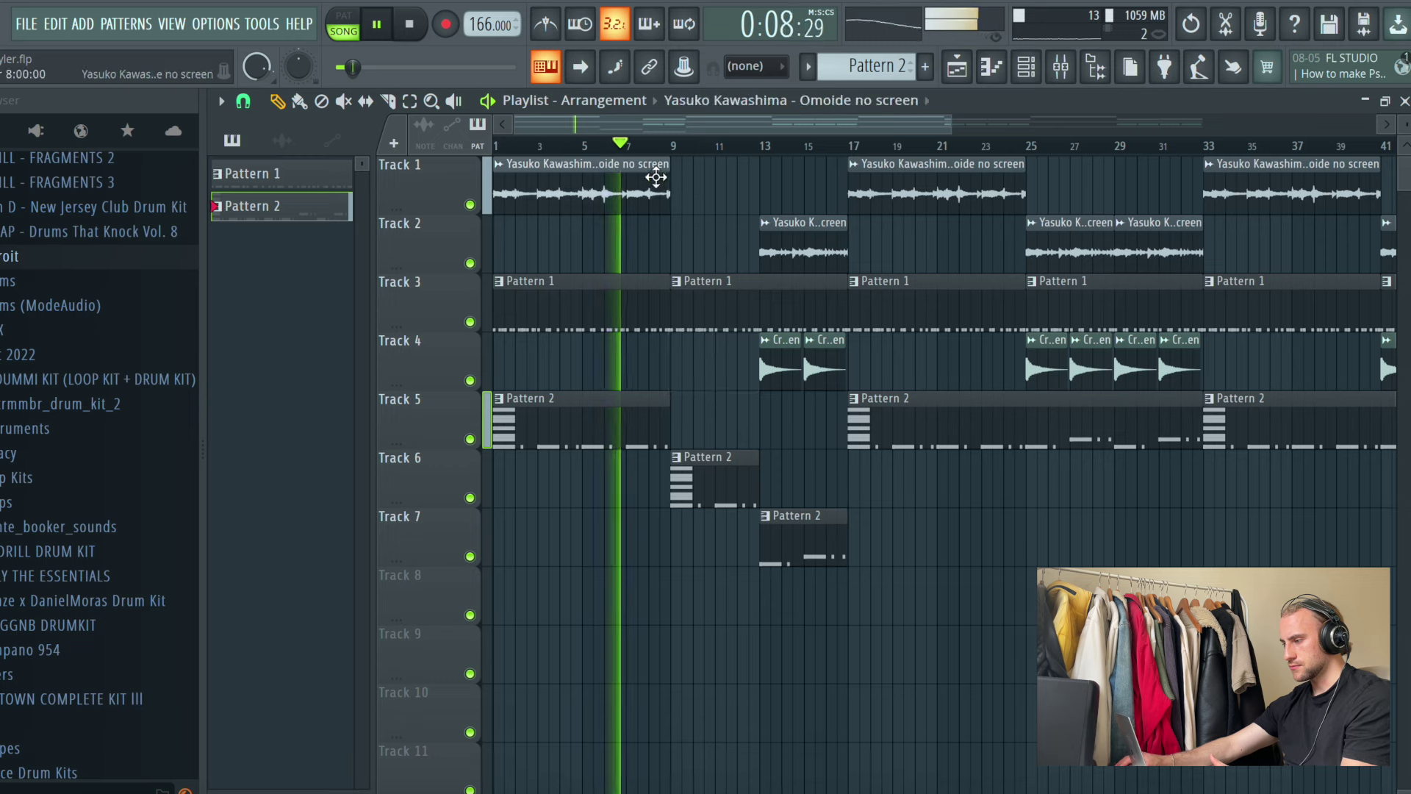
{"action": "left_click", "coordinate": [683, 184]}
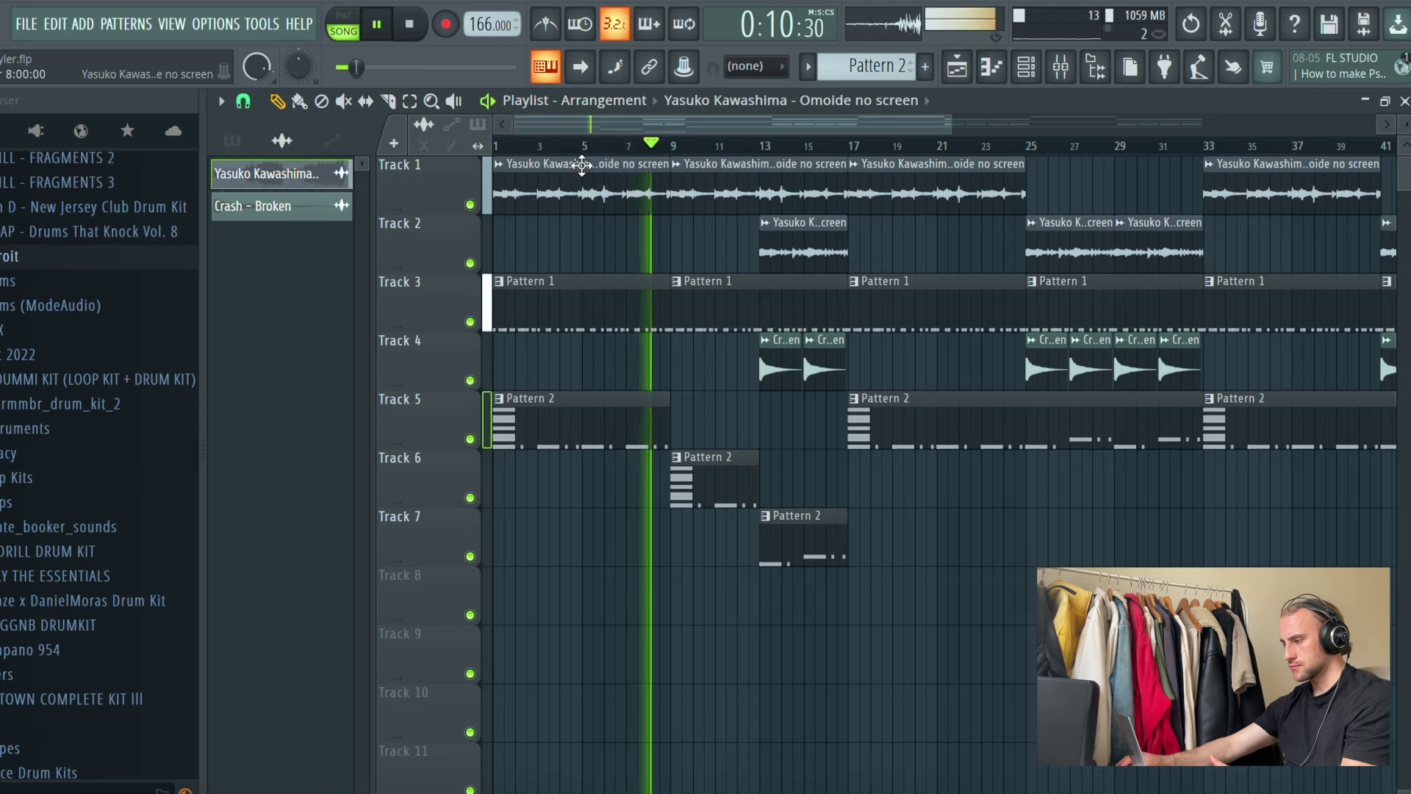
{"action": "left_click_drag", "start_coordinate": [842, 204], "coordinate": [761, 203]}
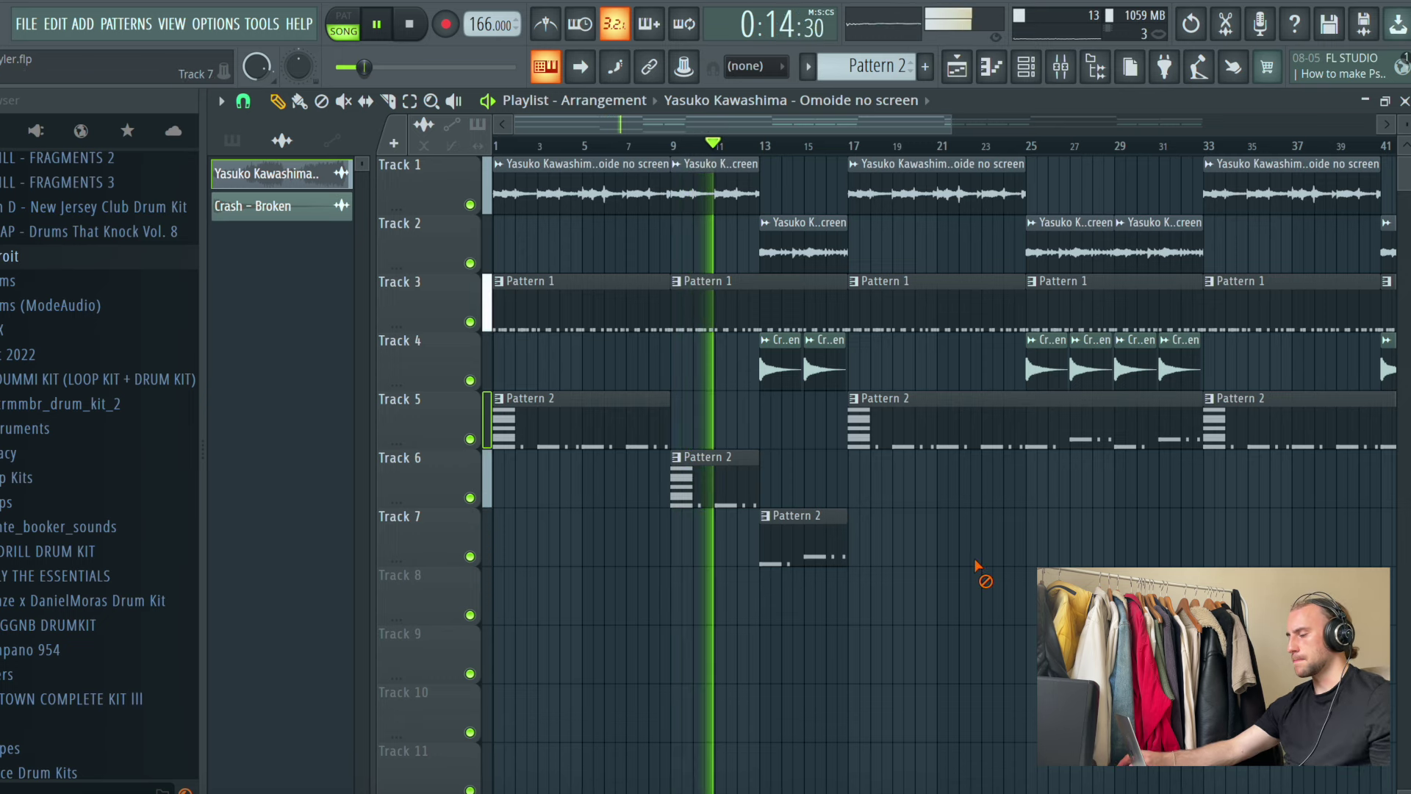
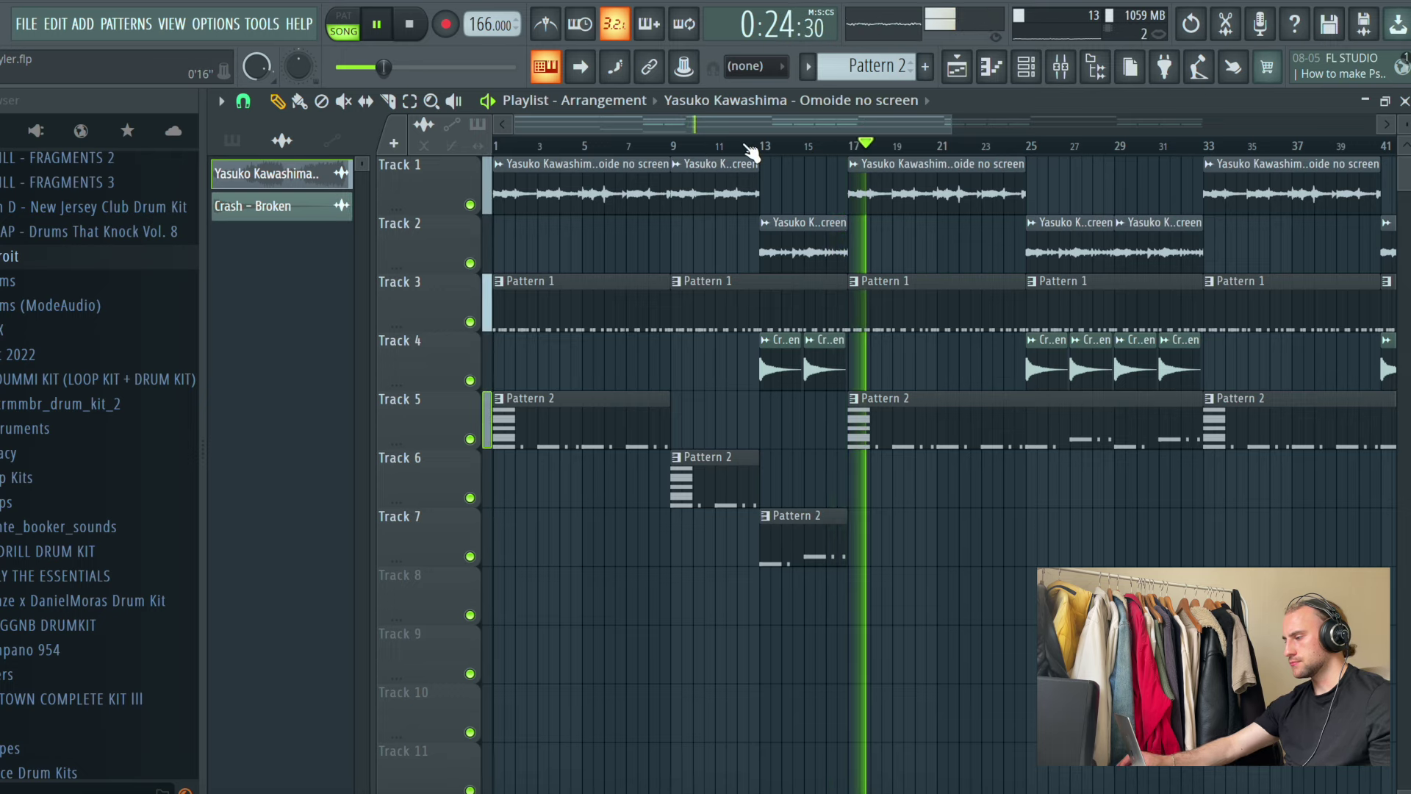
Step: Delete all playlist clips from bar 17 onward
{"action": "scroll", "coordinate": [735, 368], "scroll_direction": "down", "scroll_amount": 2}
{"action": "left_click", "coordinate": [409, 100]}
{"action": "left_click_drag", "start_coordinate": [1319, 157], "coordinate": [722, 476]}
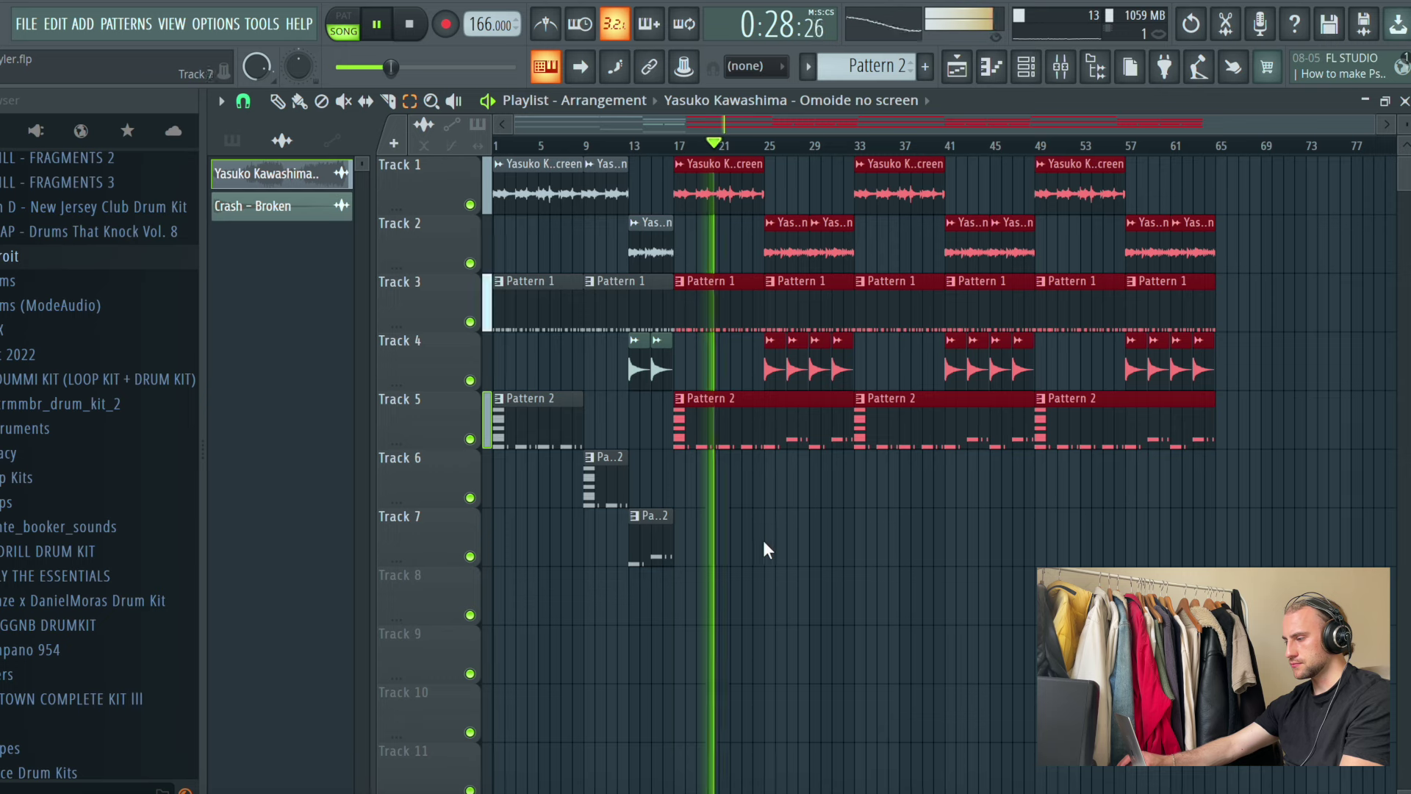
{"action": "key", "text": "Delete"}
Step: Duplicate the whole 16-bar section twice so the arrangement runs to bar 49, then clear the selection
{"action": "left_click_drag", "start_coordinate": [783, 682], "coordinate": [294, 100]}
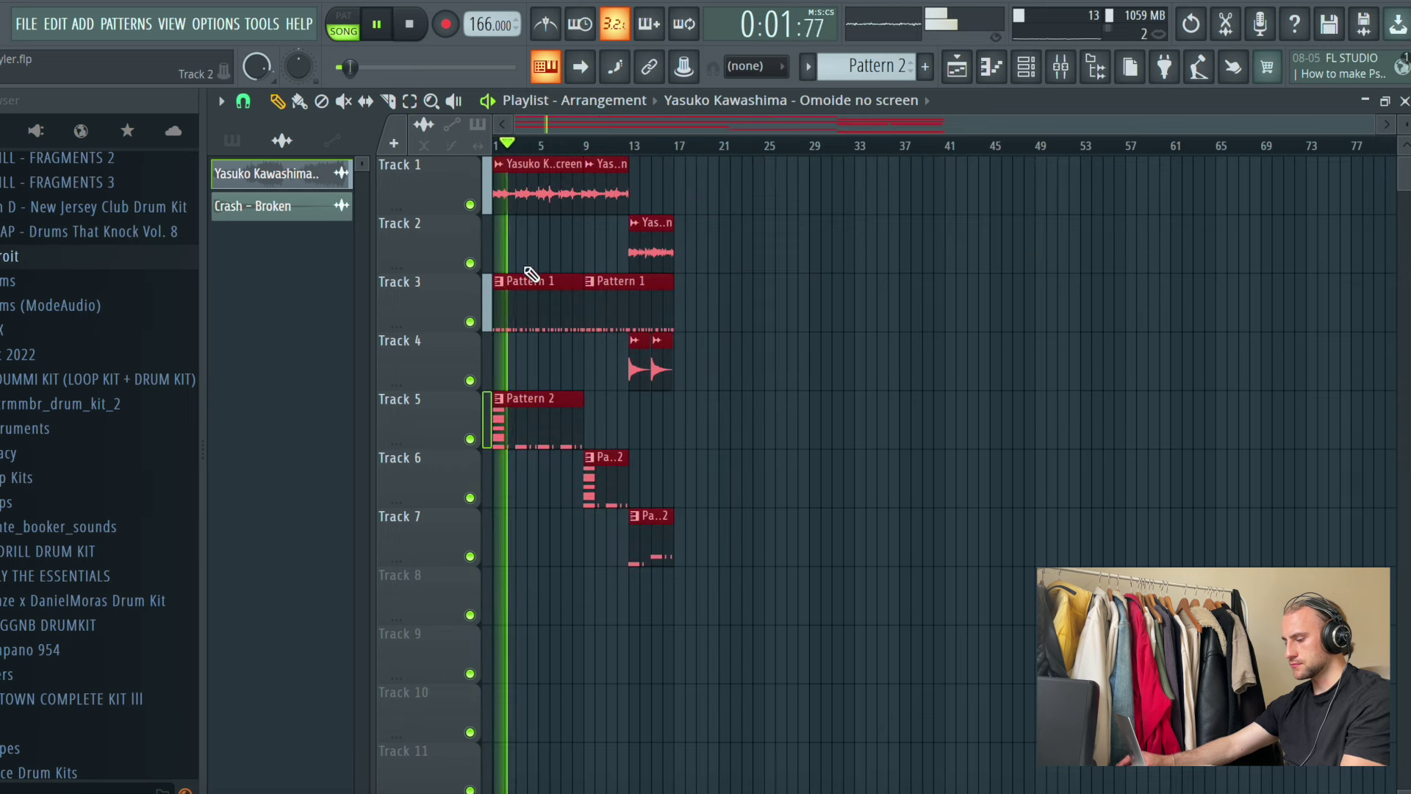
{"action": "key", "text": "ctrl+b"}
{"action": "scroll", "coordinate": [682, 145], "scroll_direction": "up", "scroll_amount": 6}
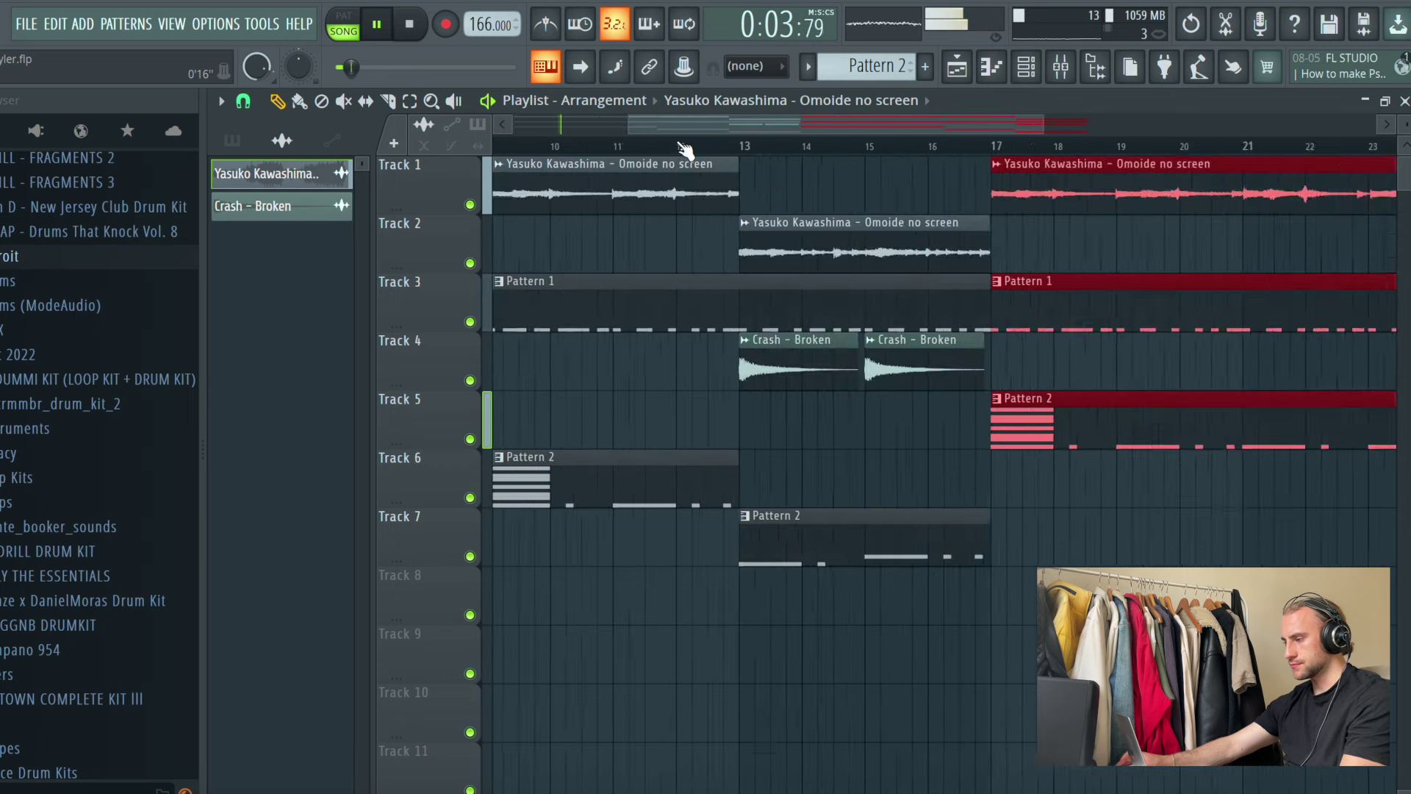
{"action": "scroll", "coordinate": [879, 151], "scroll_direction": "down", "scroll_amount": 3}
{"action": "key", "text": "ctrl+b"}
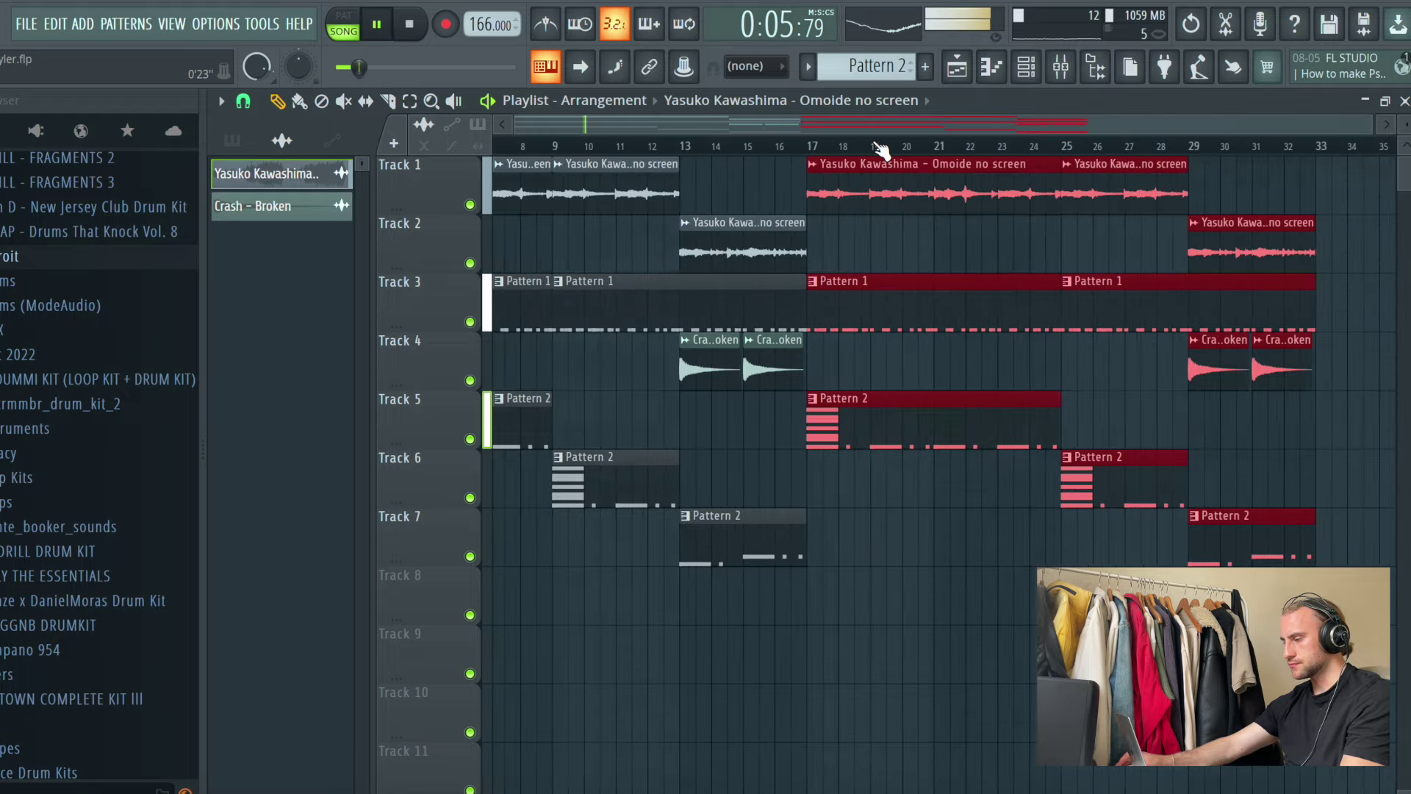
{"action": "scroll", "coordinate": [1111, 151], "scroll_direction": "down", "scroll_amount": 2}
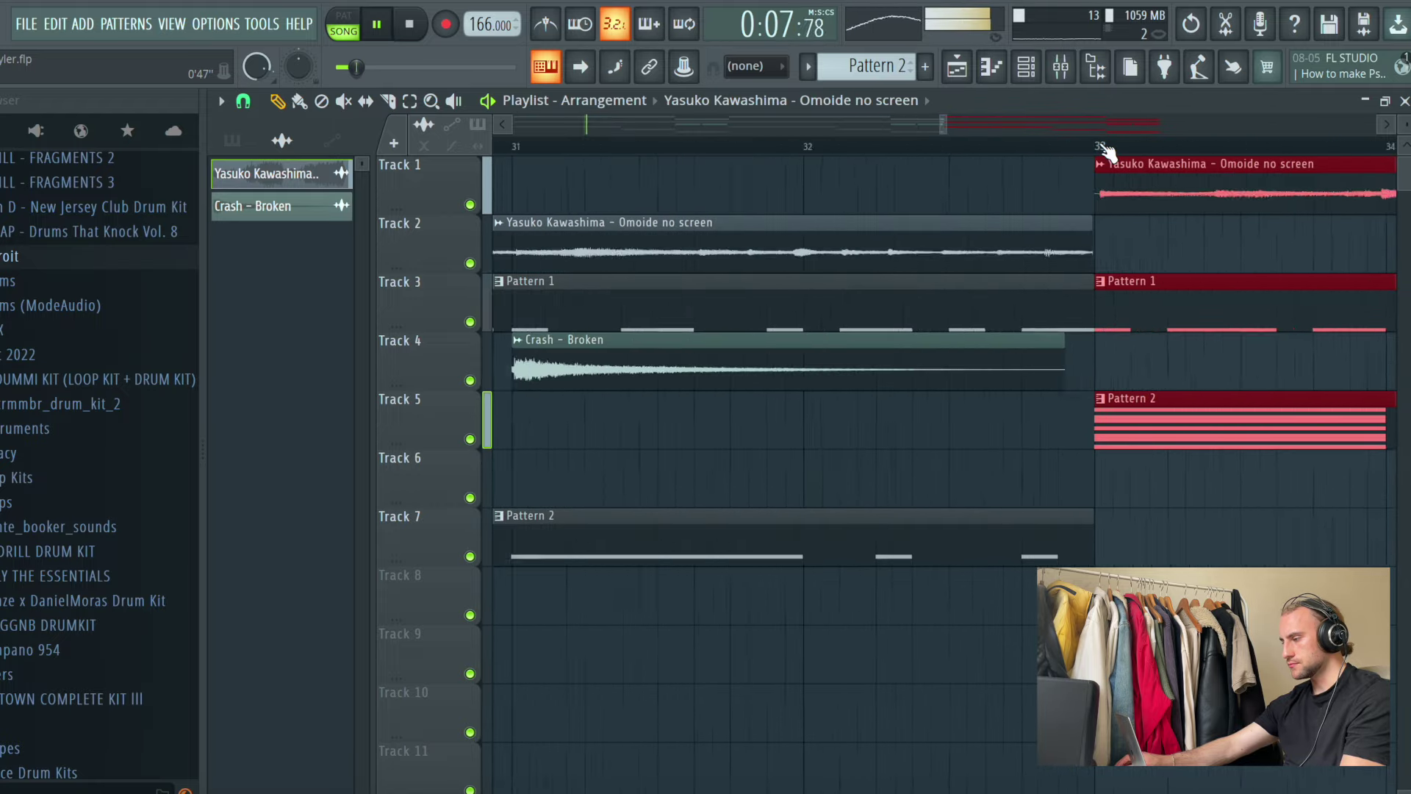
{"action": "scroll", "coordinate": [1108, 150], "scroll_direction": "down", "scroll_amount": 1}
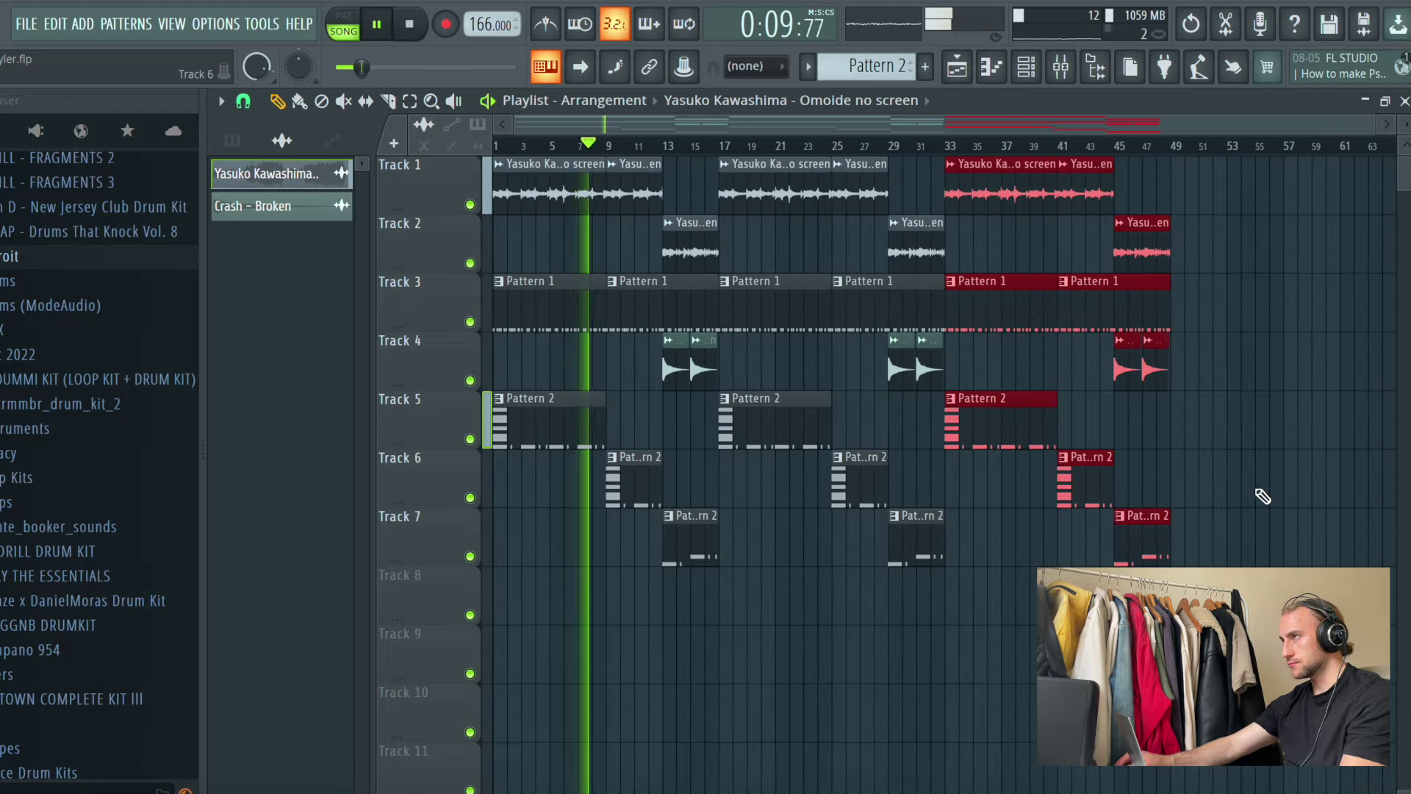
{"action": "left_click", "coordinate": [1311, 466]}
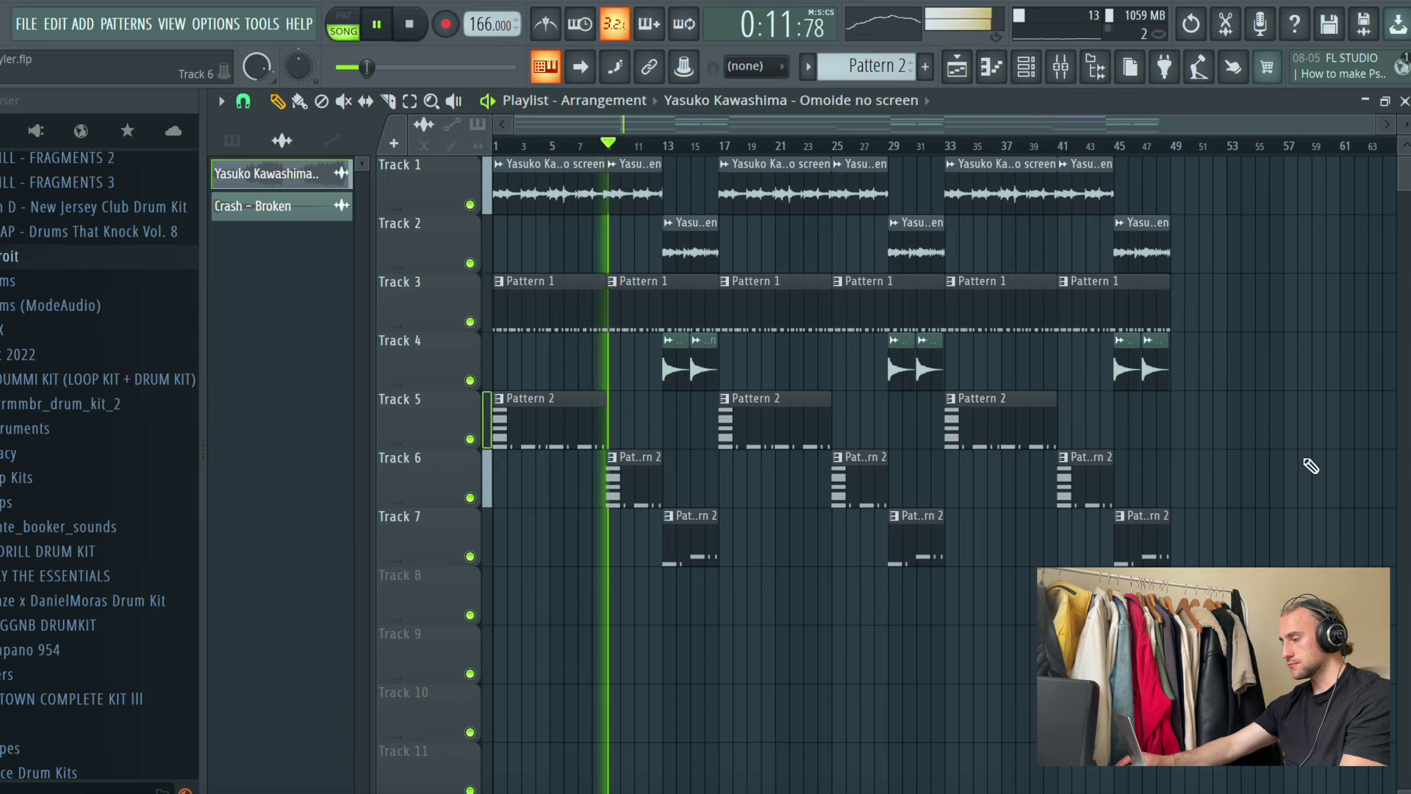
Step: Delete the Pattern 2 clips from bar 33 onward and shift the entire arrangement eight bars to start at bar 9
{"action": "right_click", "coordinate": [1016, 412]}
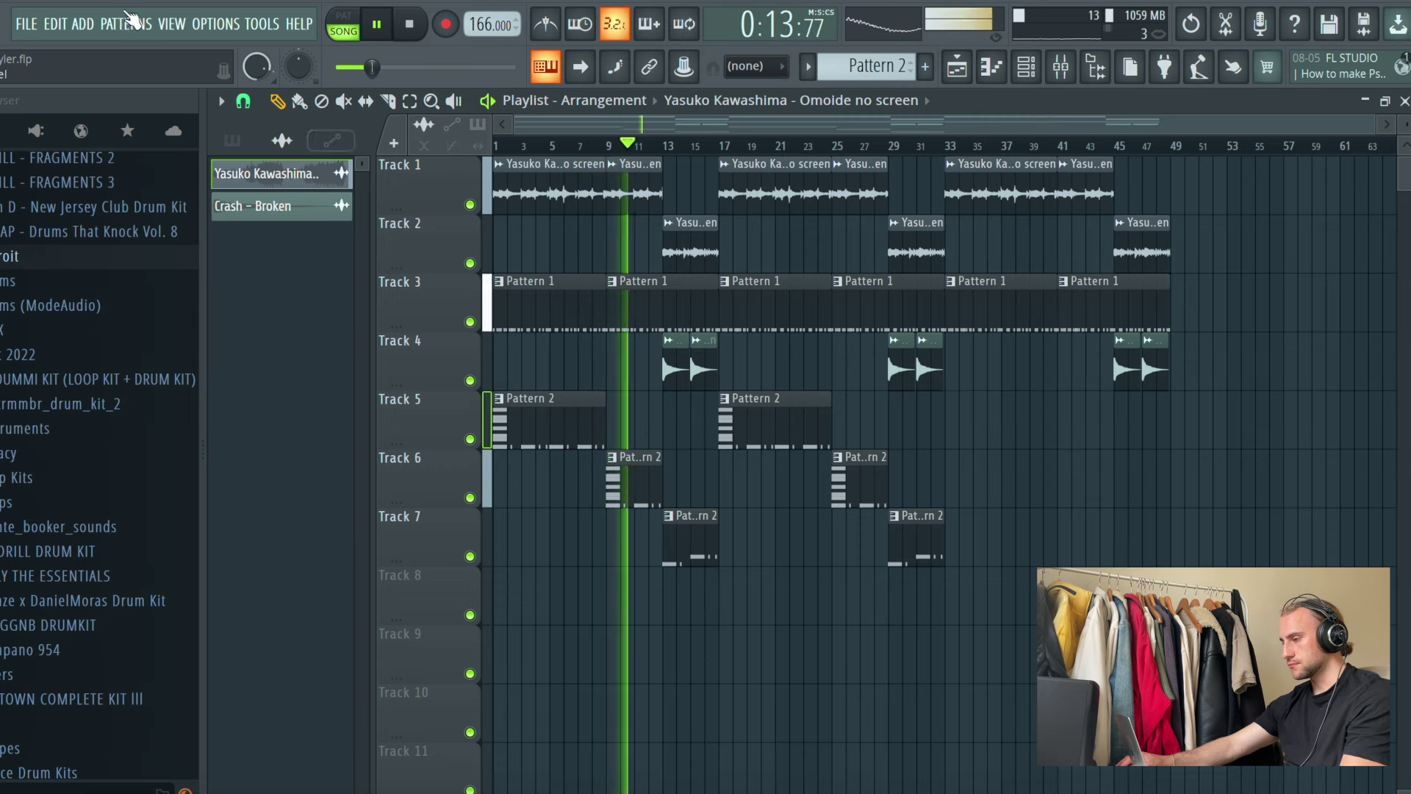
{"action": "left_click", "coordinate": [409, 102]}
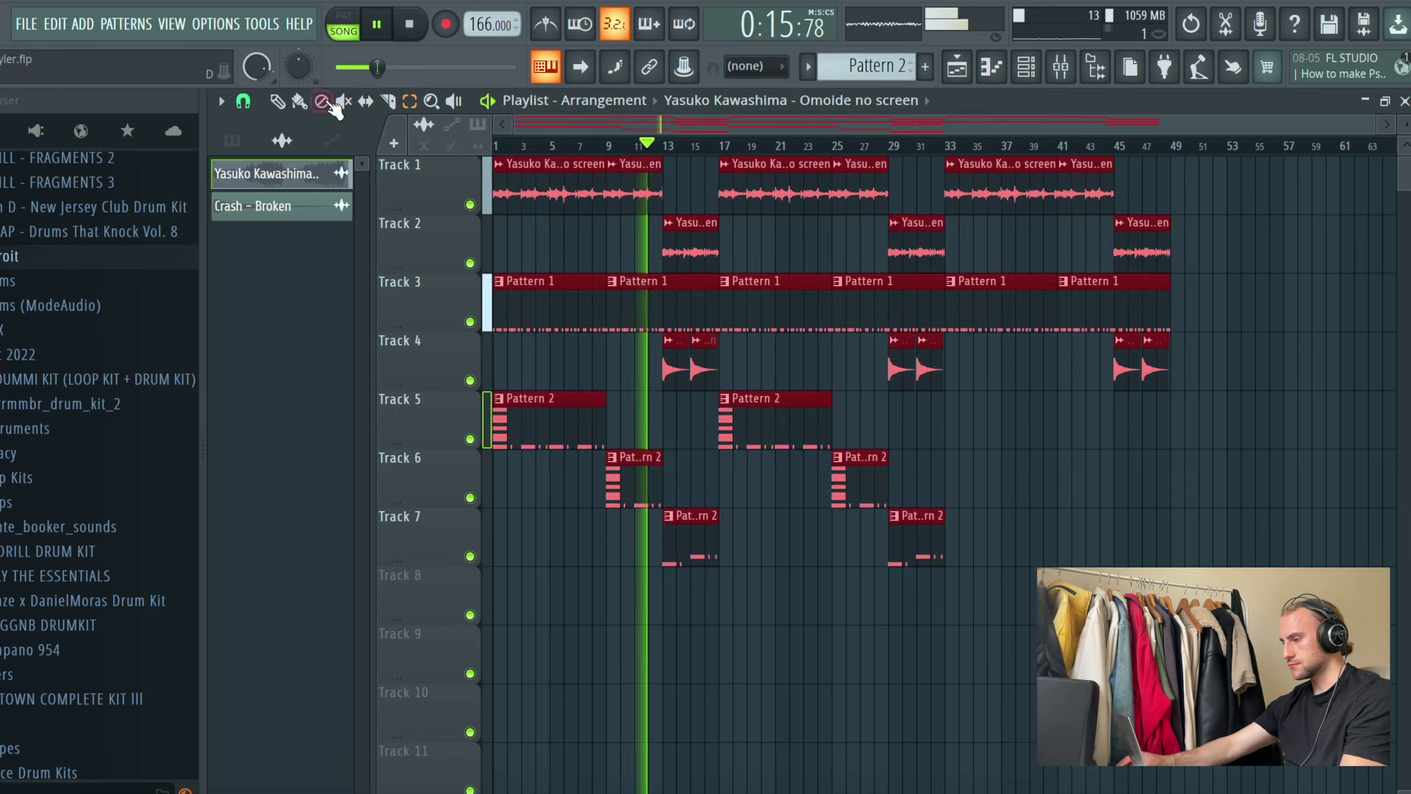
{"action": "left_click_drag", "start_coordinate": [517, 316], "coordinate": [636, 319]}
{"action": "left_click", "coordinate": [575, 381]}
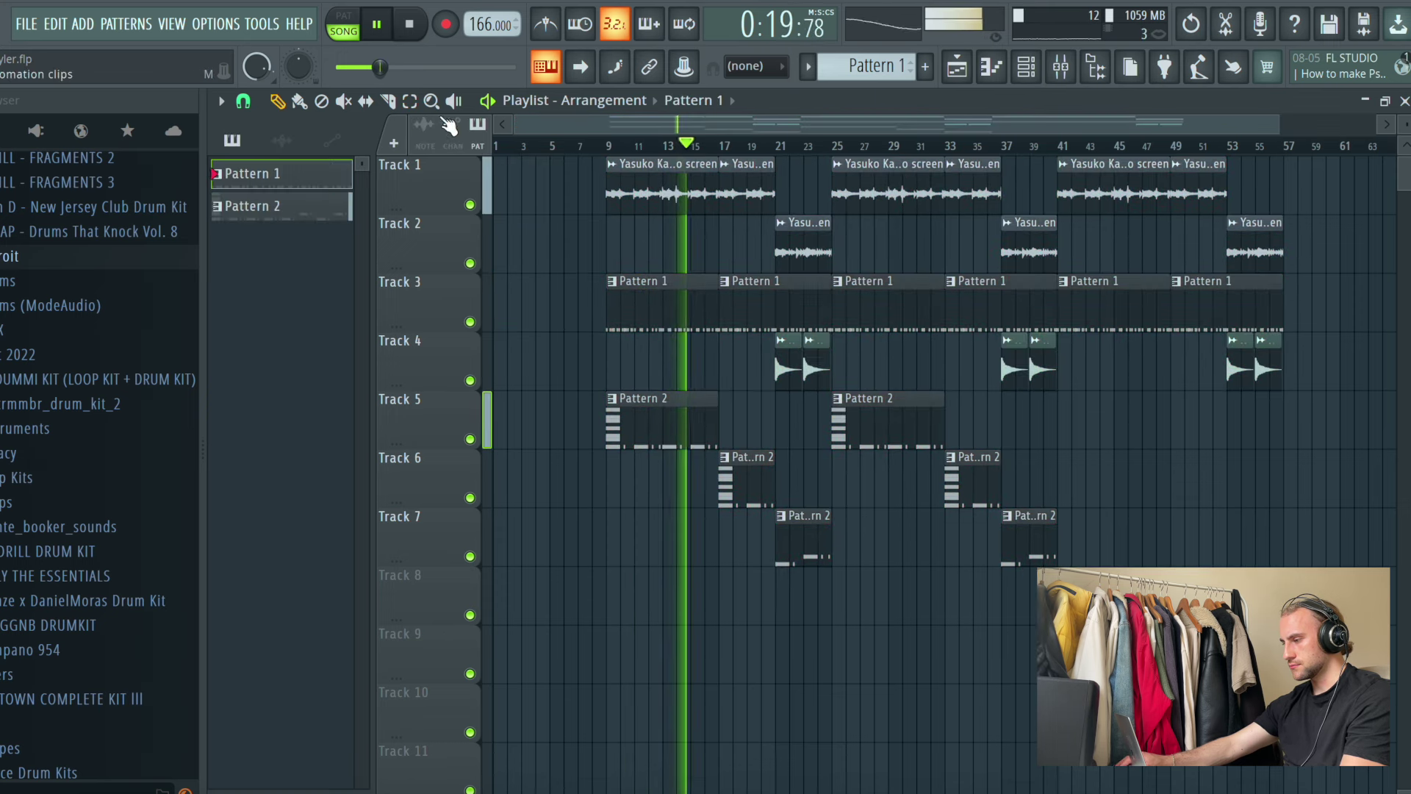
{"action": "left_click_drag", "start_coordinate": [729, 174], "coordinate": [777, 229]}
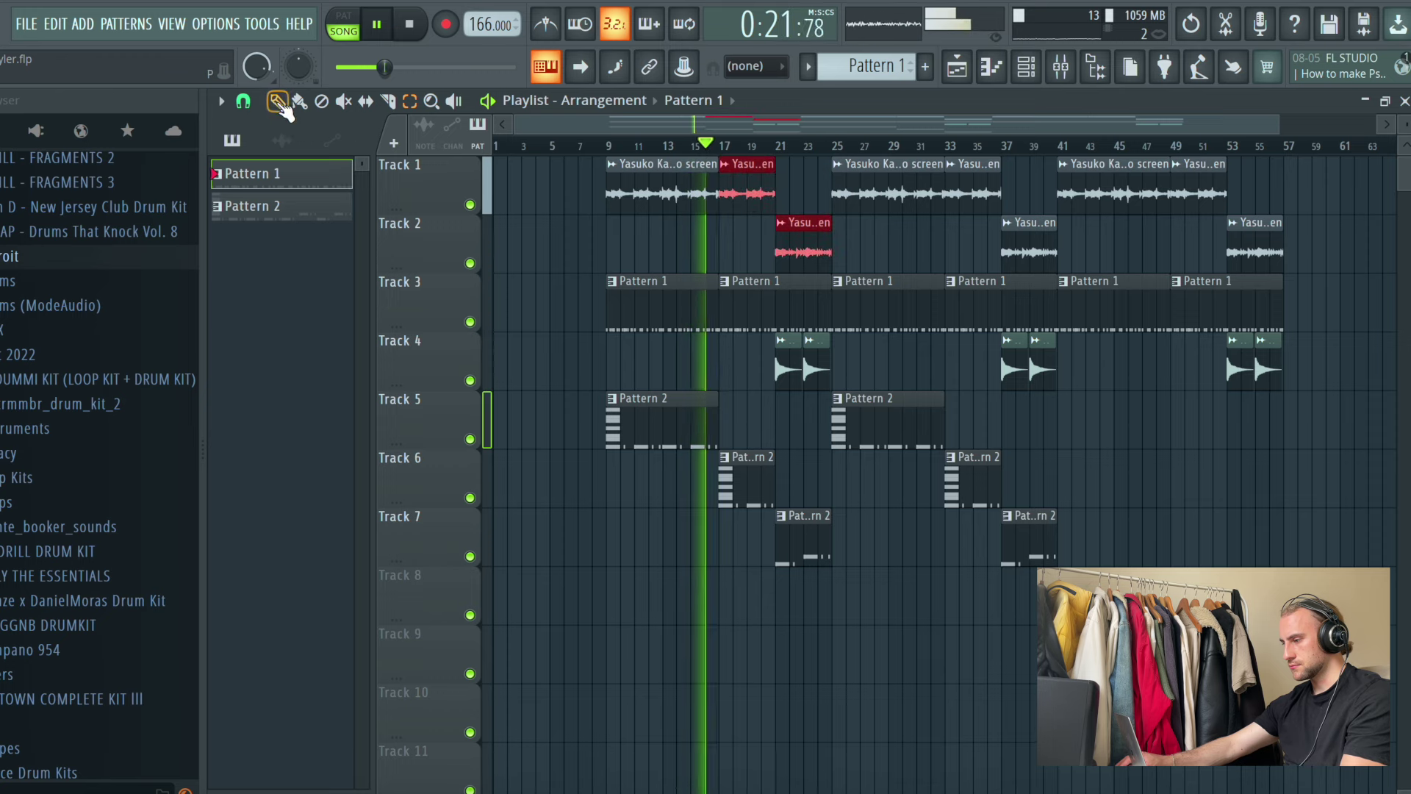
{"action": "key", "text": "ctrl+b"}
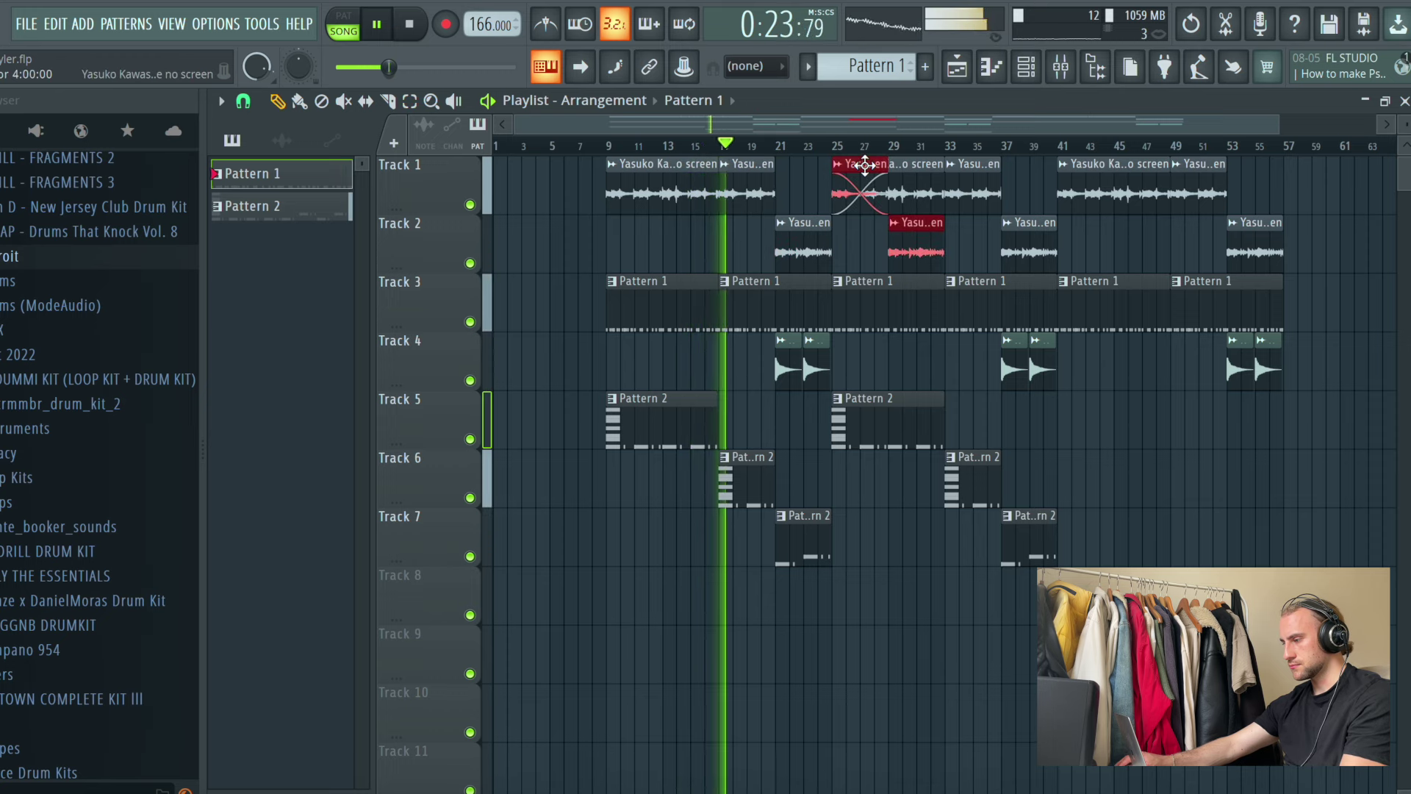
{"action": "left_click_drag", "start_coordinate": [864, 165], "coordinate": [525, 165]}
{"action": "key", "text": "space"}
{"action": "key", "text": "space"}
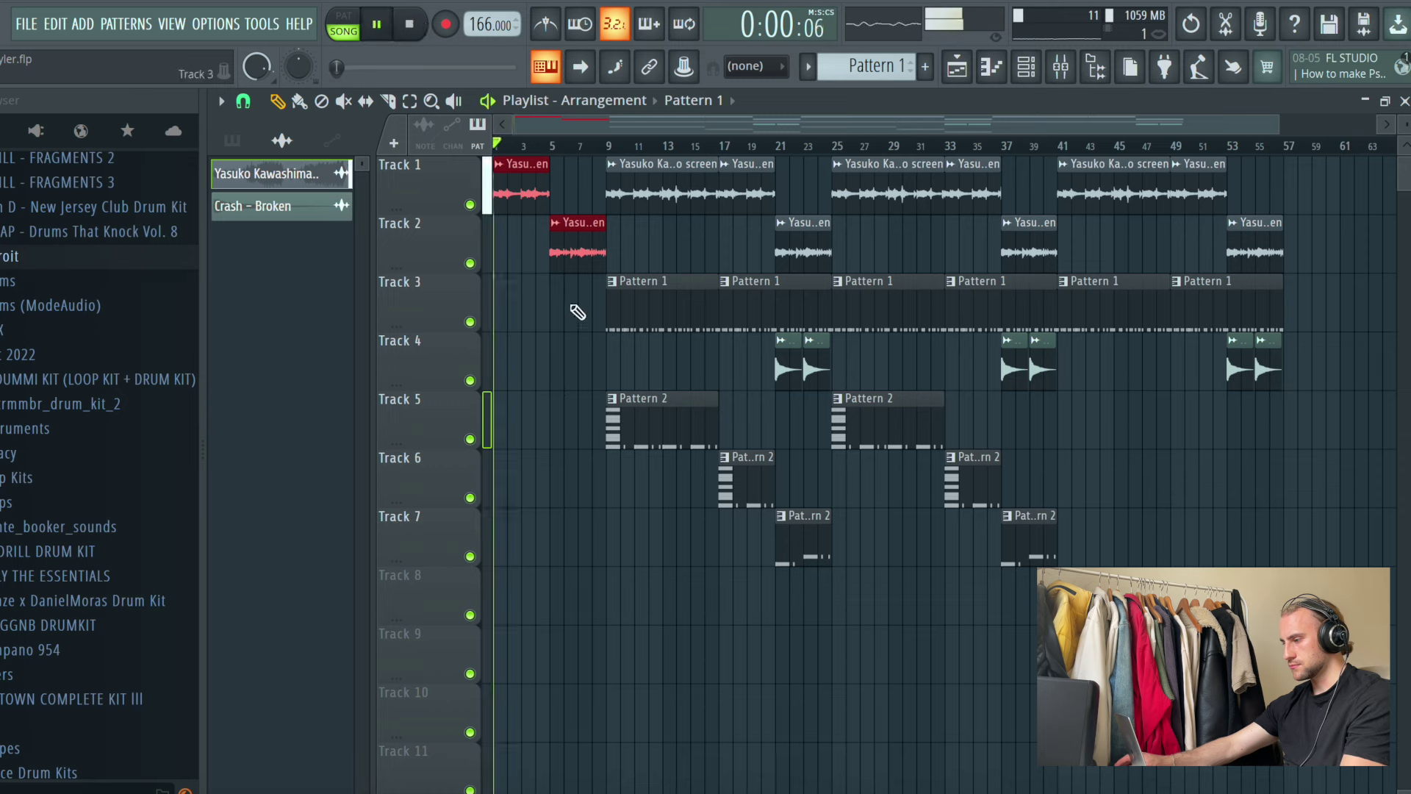
{"action": "left_click", "coordinate": [498, 145]}
{"action": "key", "text": "Delete"}
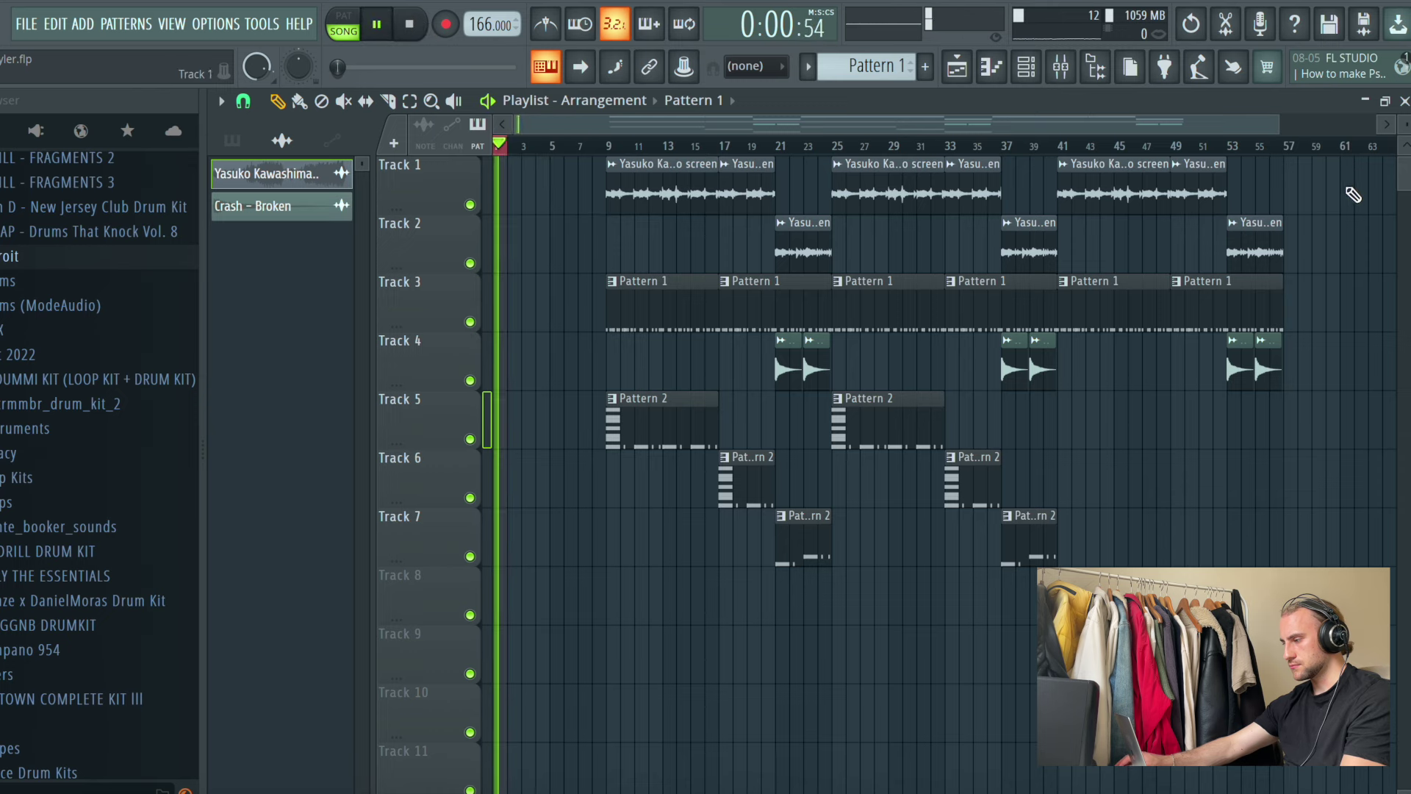
Step: Extend the last Track 2 vocal clip to about bar 73 and slice out the section between bars 57 and 61
{"action": "left_click_drag", "start_coordinate": [1283, 253], "coordinate": [1399, 253]}
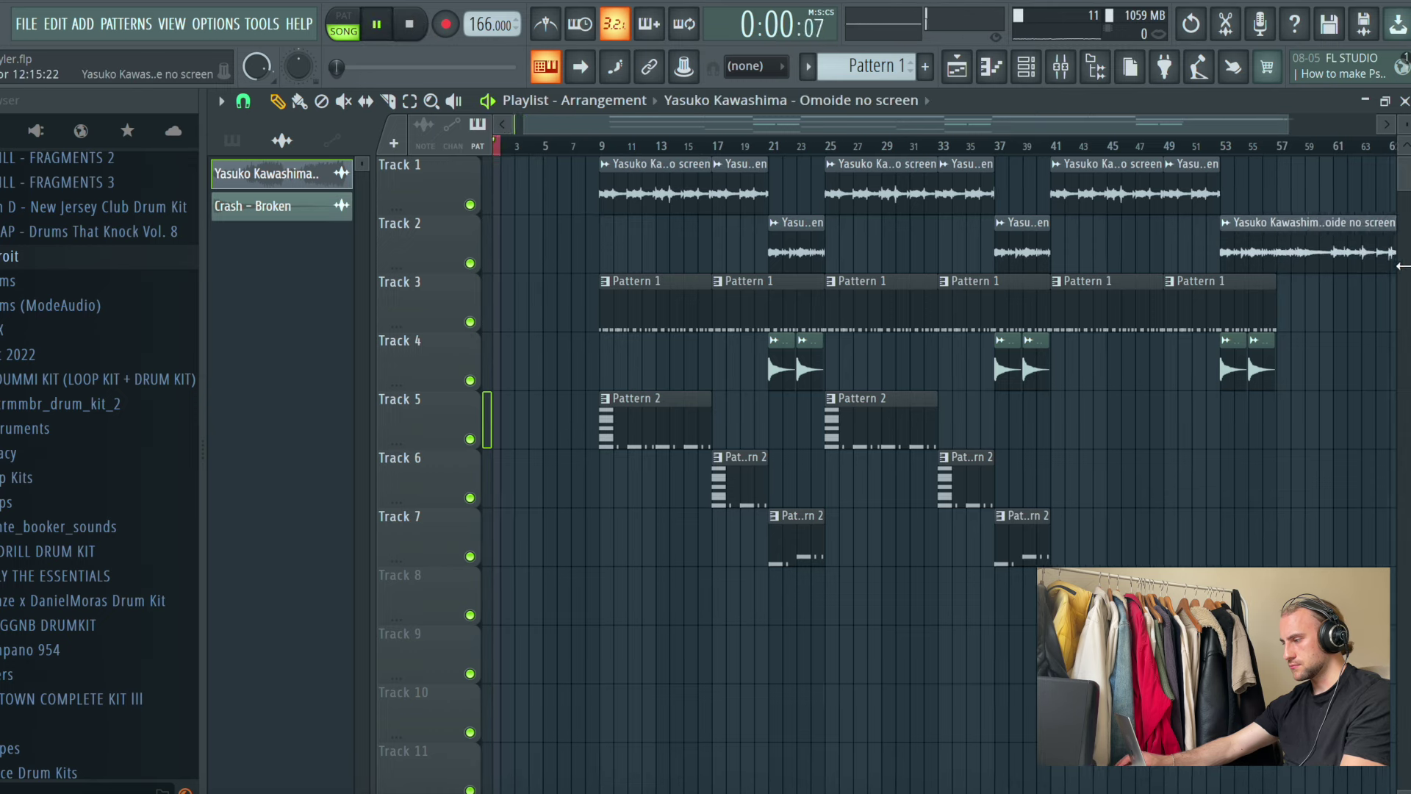
{"action": "left_click", "coordinate": [1261, 143]}
{"action": "scroll", "coordinate": [1261, 144], "scroll_direction": "down", "scroll_amount": 2}
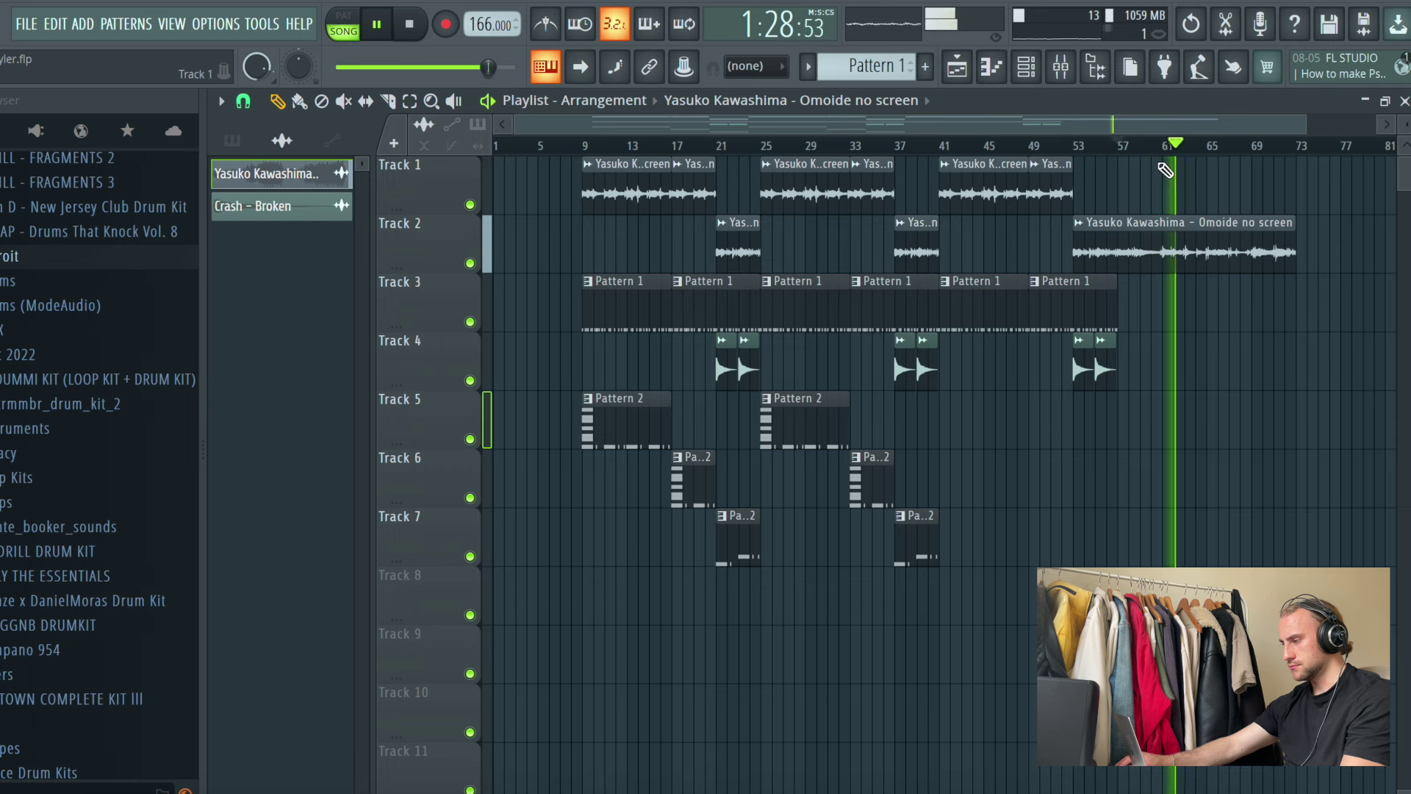
{"action": "left_click", "coordinate": [1165, 146]}
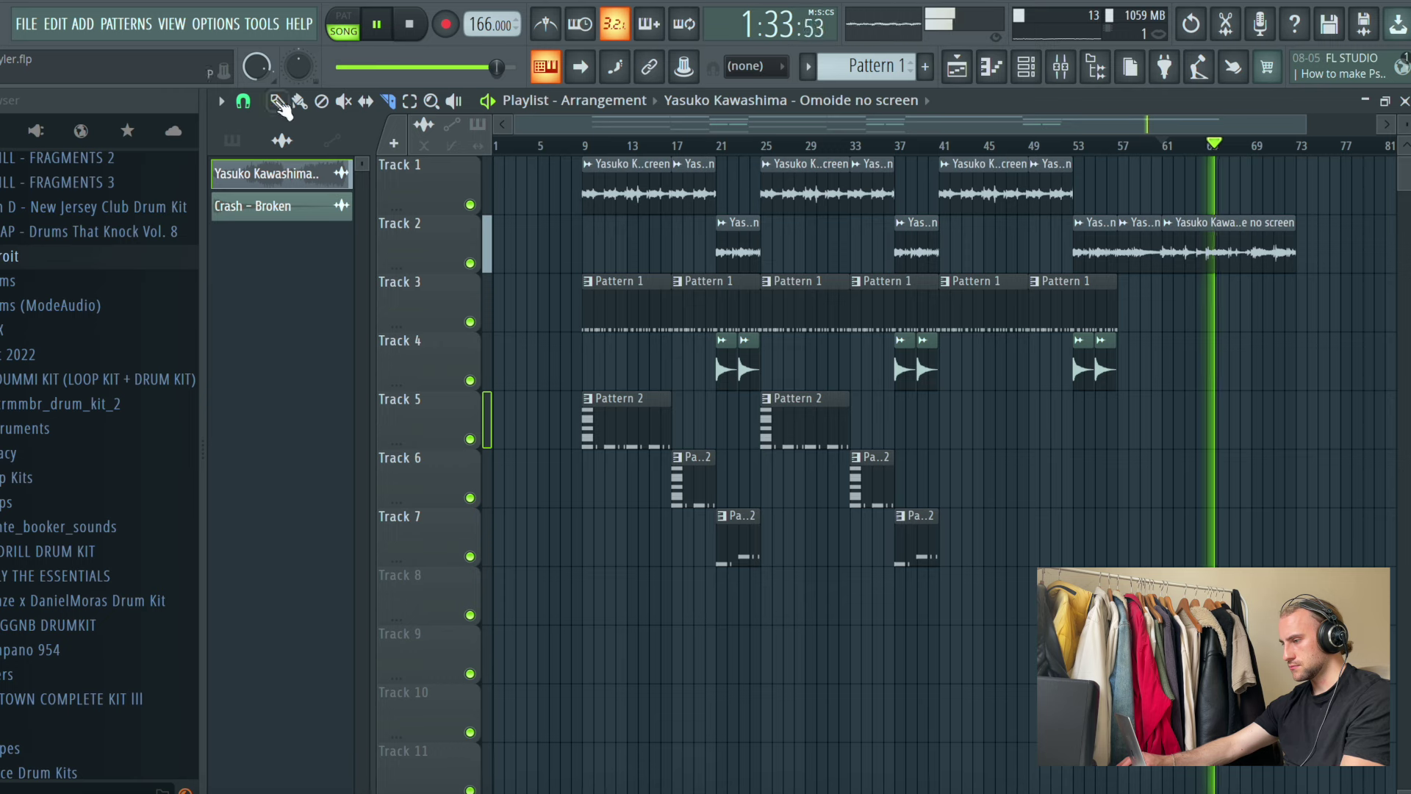
{"action": "right_click", "coordinate": [1141, 250]}
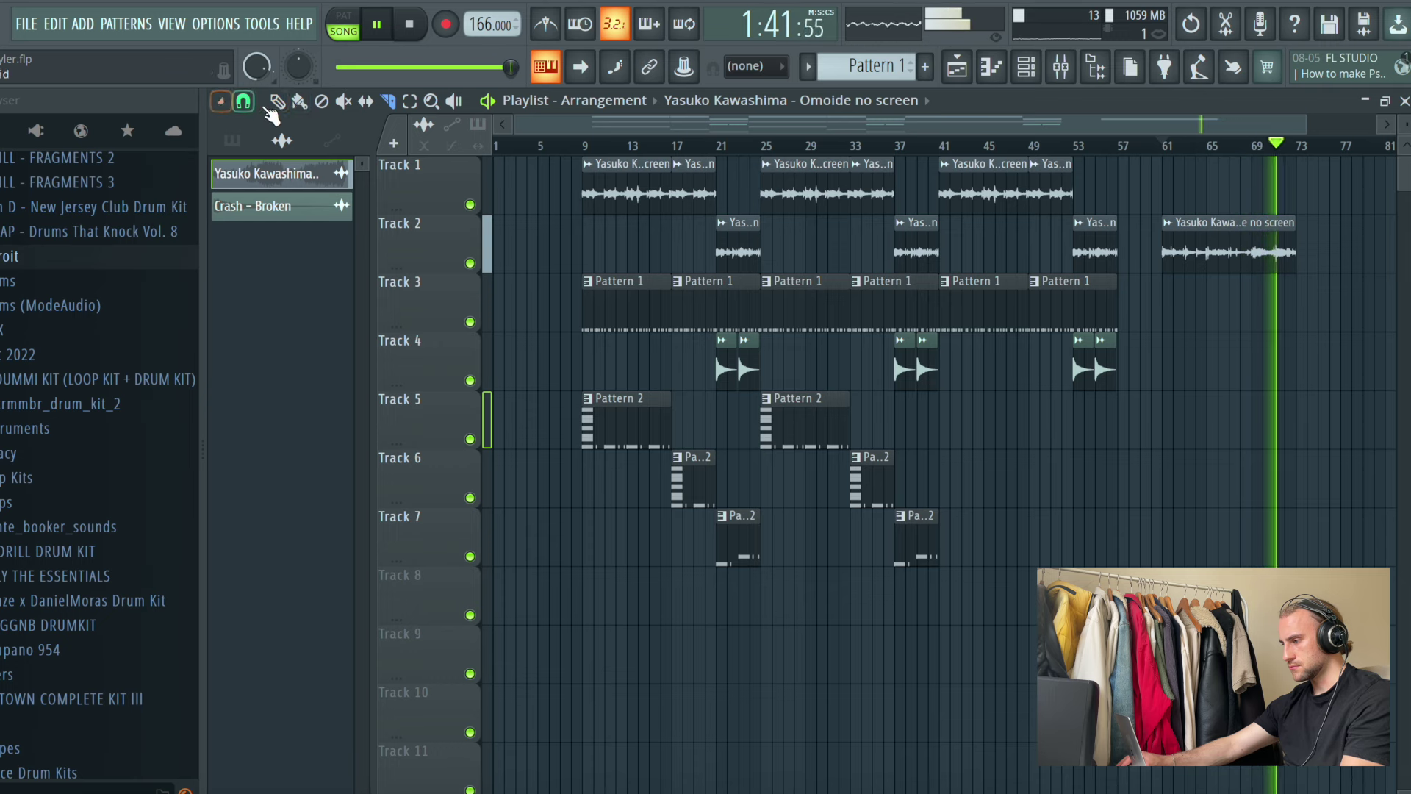
Step: Extend the vocal clip at bar 61 to bar 81, then slice off and delete its tail after about bar 77
{"action": "left_click_drag", "start_coordinate": [1295, 257], "coordinate": [1376, 267]}
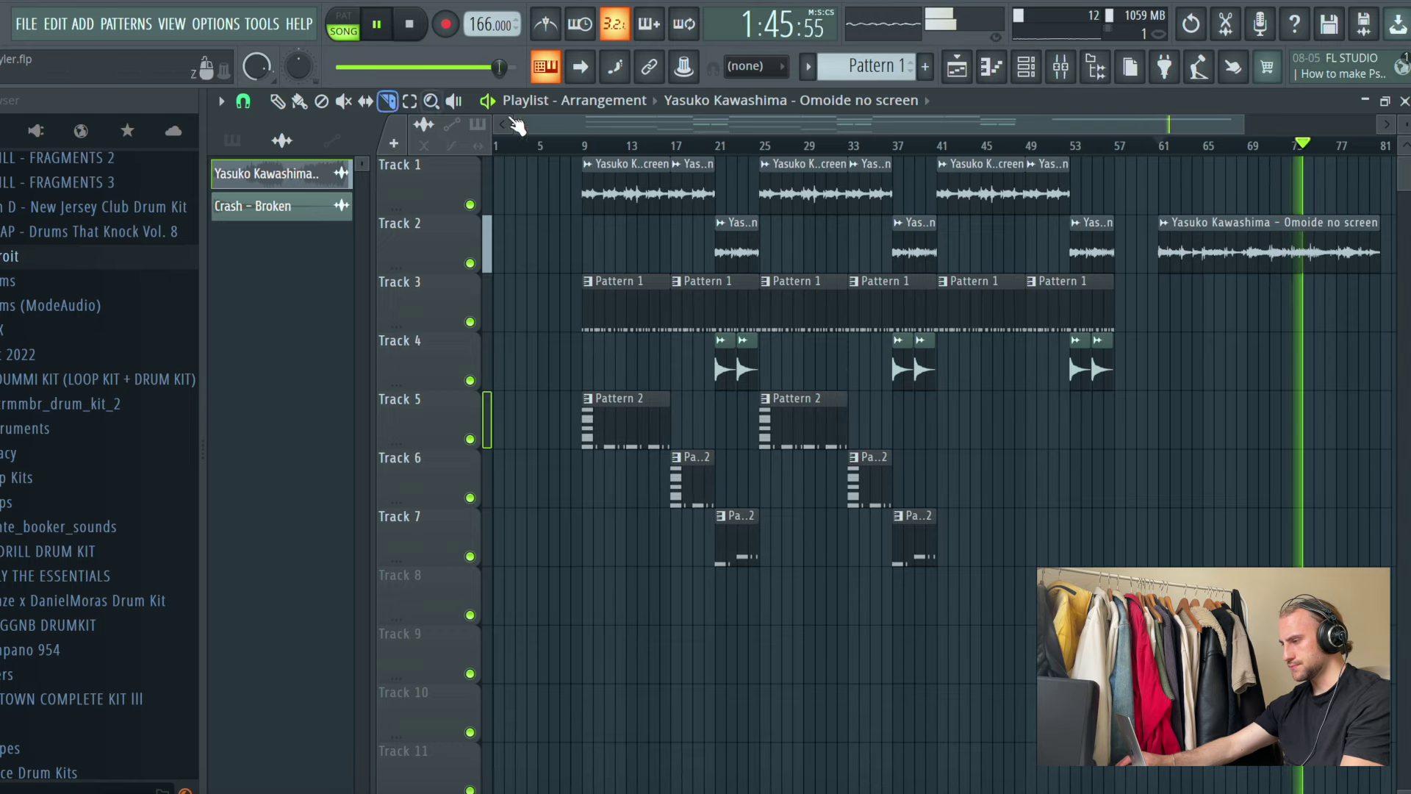
{"action": "left_click_drag", "start_coordinate": [665, 128], "coordinate": [1073, 280]}
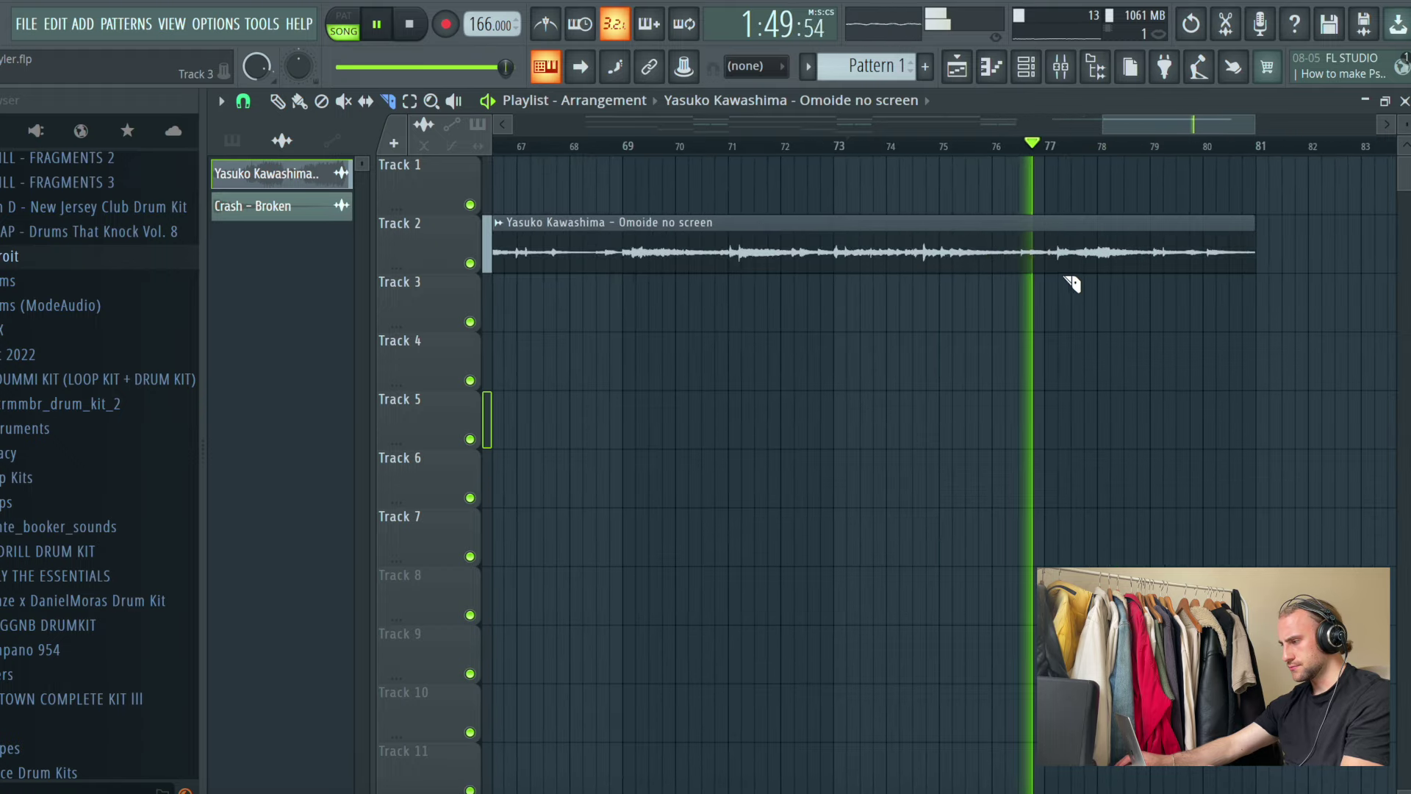
{"action": "left_click", "coordinate": [1055, 236]}
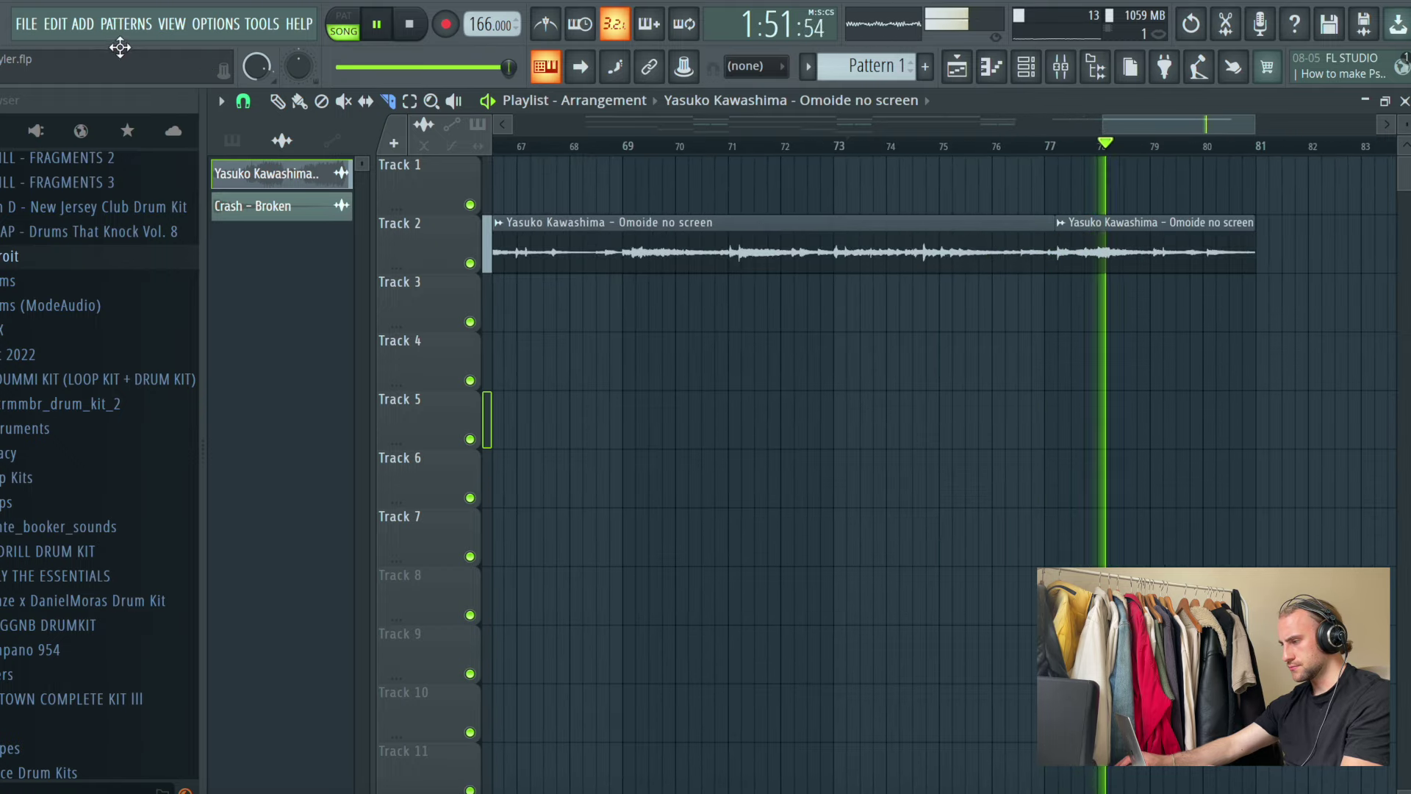
{"action": "right_click", "coordinate": [1135, 250]}
Step: Stop playback and move the detached 16-bar vocal clip to bar 1 on Track 2 as an intro
{"action": "scroll", "coordinate": [1126, 222], "scroll_direction": "down", "scroll_amount": 5}
{"action": "key", "text": "space"}
{"action": "left_click_drag", "start_coordinate": [1126, 222], "coordinate": [414, 266]}
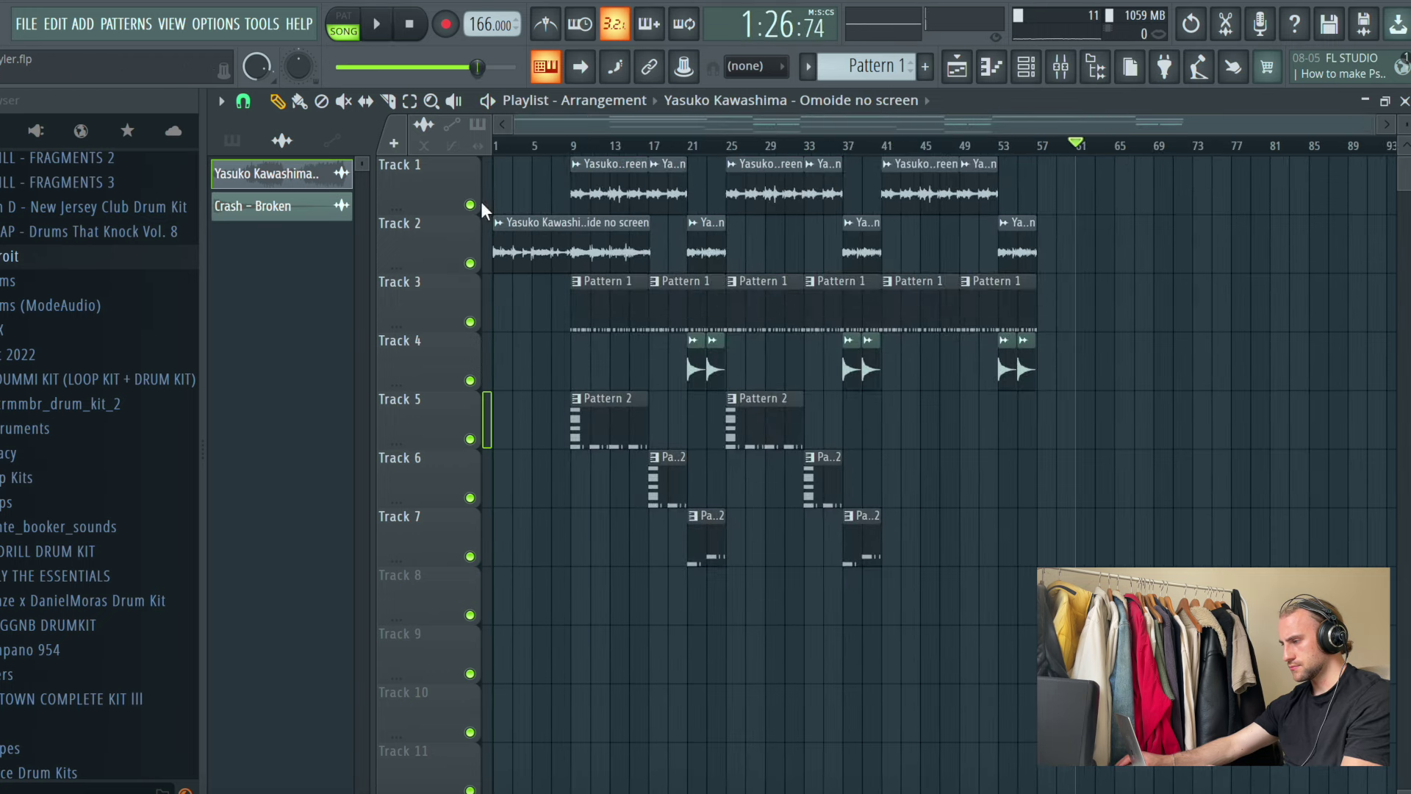
Step: Move all clips except the Track 2 intro eight bars later so the main arrangement starts at bar 17
{"action": "left_click_drag", "start_coordinate": [548, 277], "coordinate": [1279, 424]}
{"action": "left_click_drag", "start_coordinate": [1028, 682], "coordinate": [493, 156]}
{"action": "left_click_drag", "start_coordinate": [597, 297], "coordinate": [677, 302]}
{"action": "left_click", "coordinate": [626, 262]}
{"action": "left_click_drag", "start_coordinate": [1214, 440], "coordinate": [541, 201]}
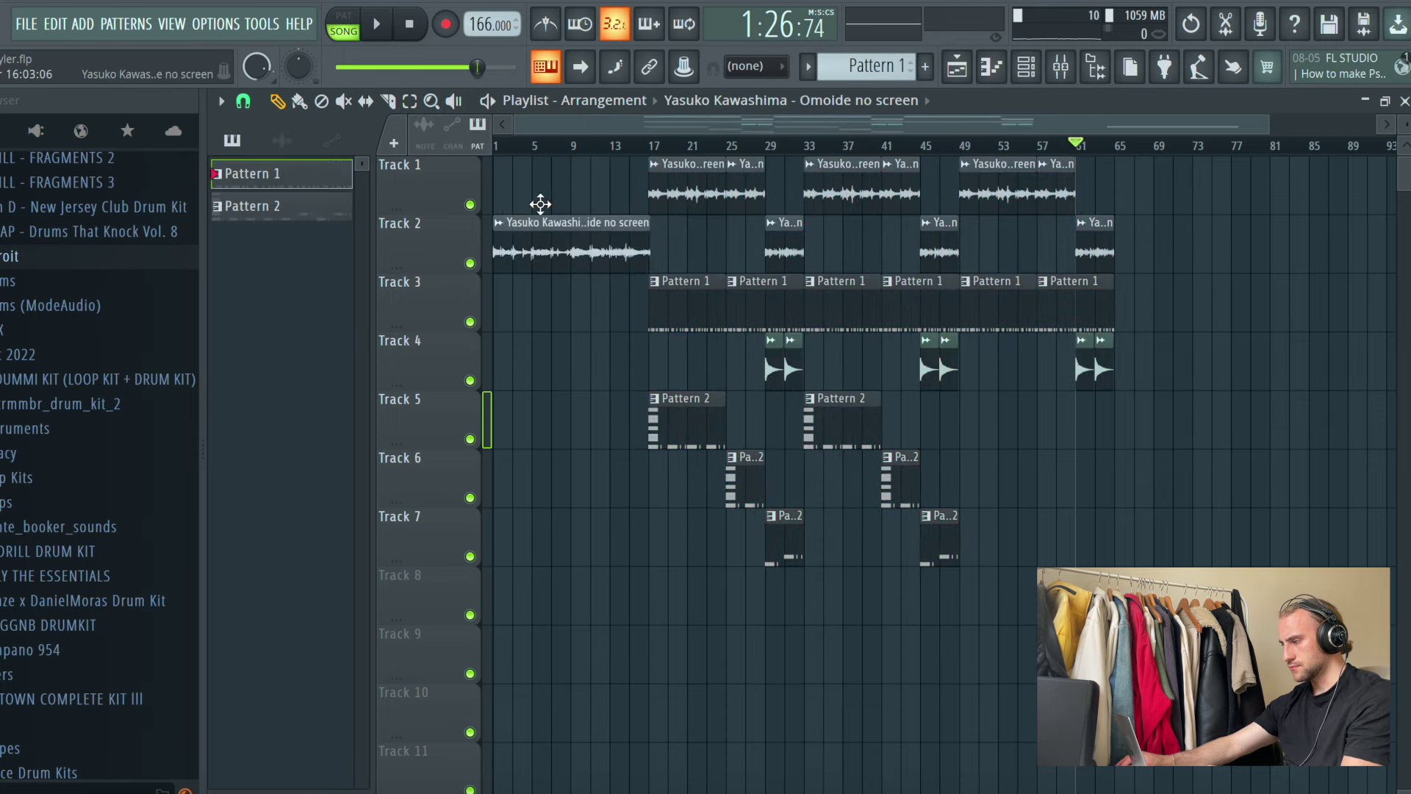
Step: Play back the intro and trim the Track 2 intro vocal clip so it ends exactly at bar 17
{"action": "left_click", "coordinate": [570, 146]}
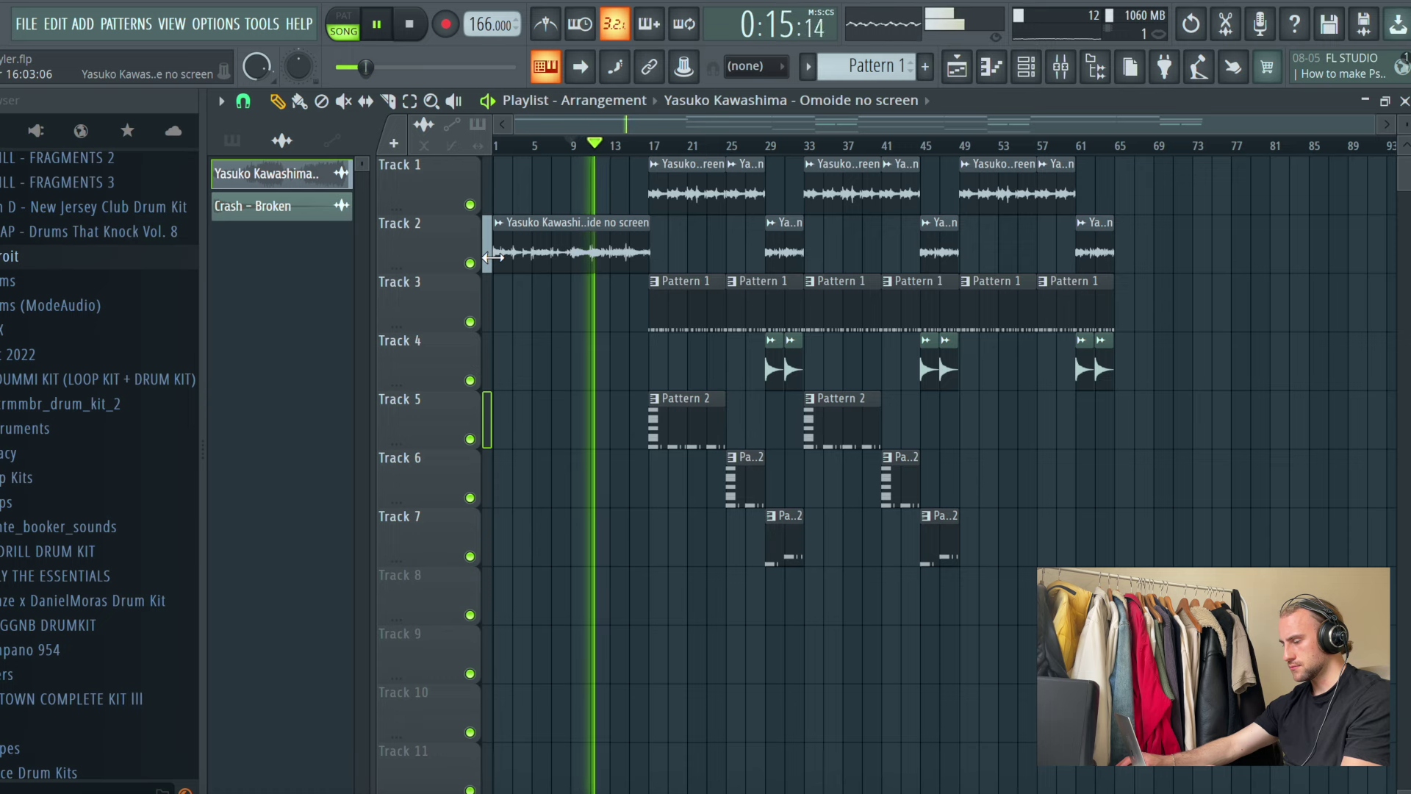
{"action": "left_click", "coordinate": [423, 33]}
{"action": "scroll", "coordinate": [679, 129], "scroll_direction": "up", "scroll_amount": 8}
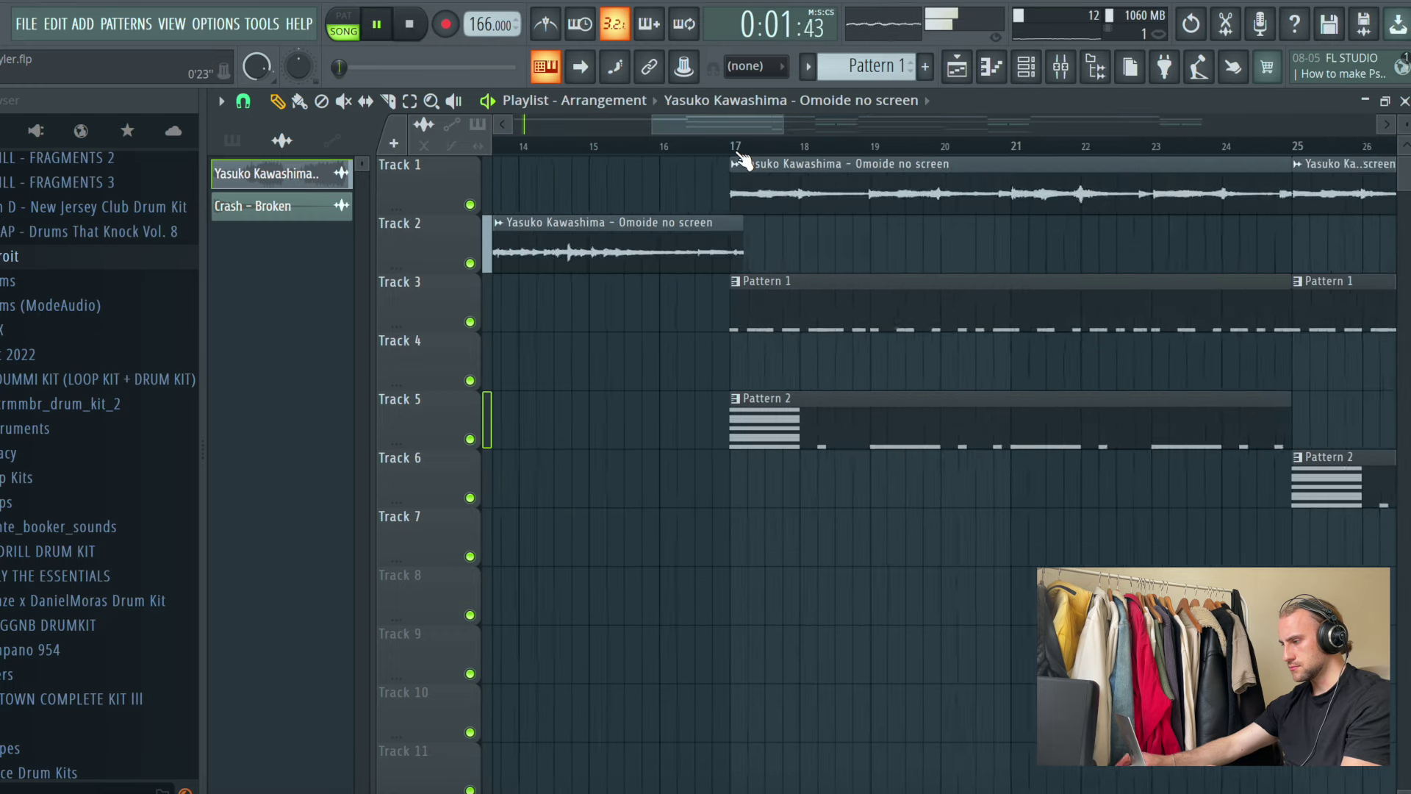
{"action": "left_click_drag", "start_coordinate": [679, 129], "coordinate": [551, 299]}
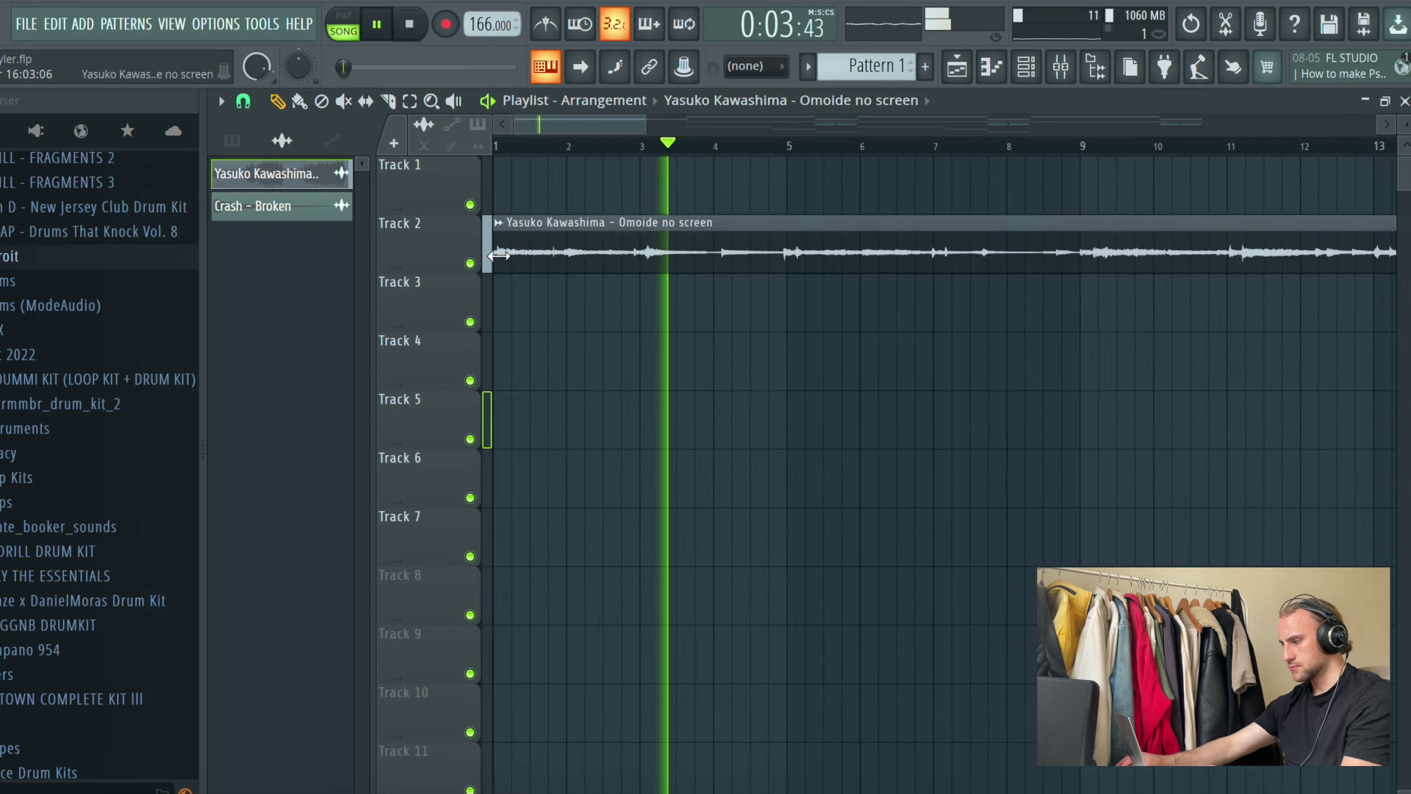
{"action": "scroll", "coordinate": [654, 156], "scroll_direction": "down", "scroll_amount": 4}
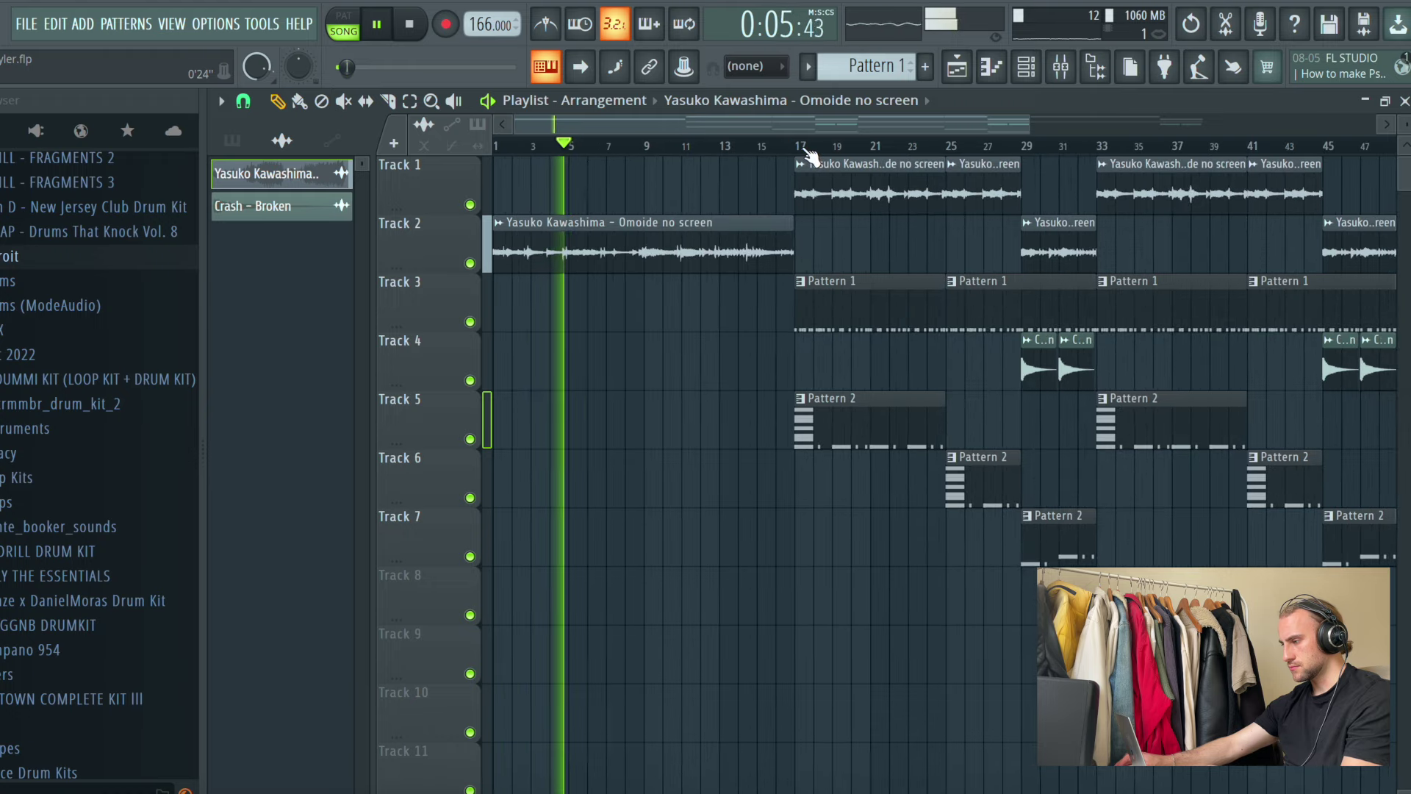
{"action": "scroll", "coordinate": [810, 155], "scroll_direction": "up", "scroll_amount": 6}
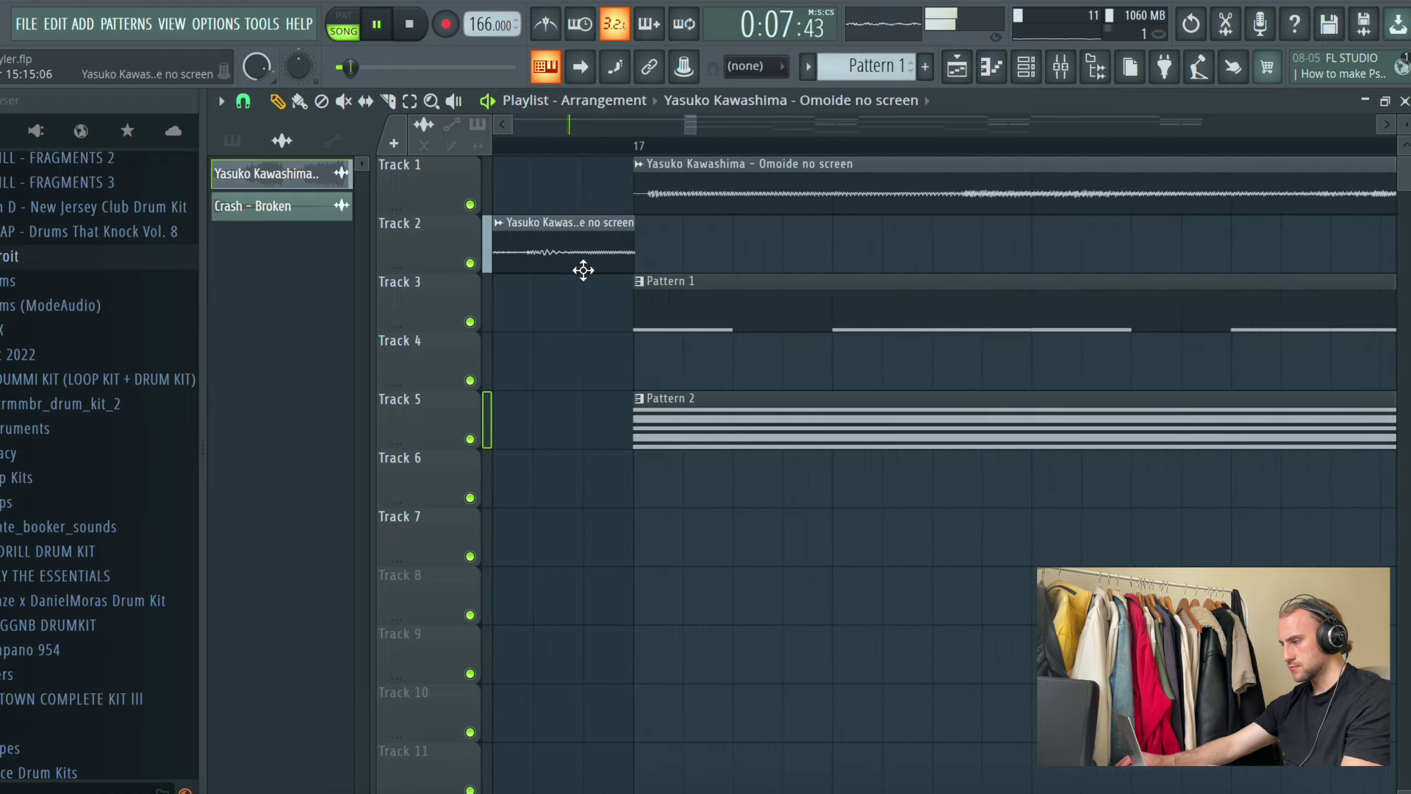
{"action": "scroll", "coordinate": [645, 152], "scroll_direction": "down", "scroll_amount": 5}
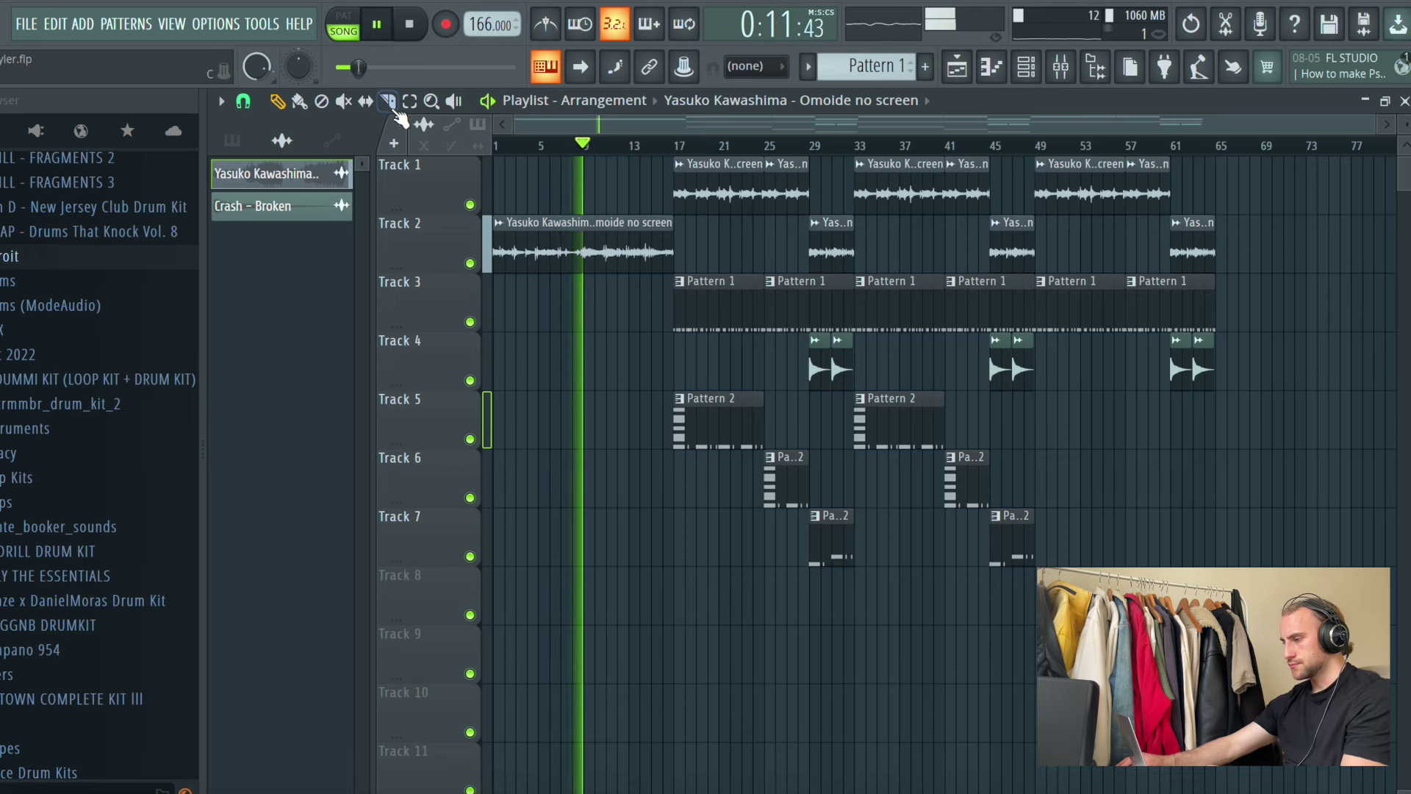
Step: Duplicate the main arrangement from bar 17 so the copy starts at bar 65, and extend the last Track 2 vocal clip to about bar 121
{"action": "left_click_drag", "start_coordinate": [1379, 682], "coordinate": [711, 172]}
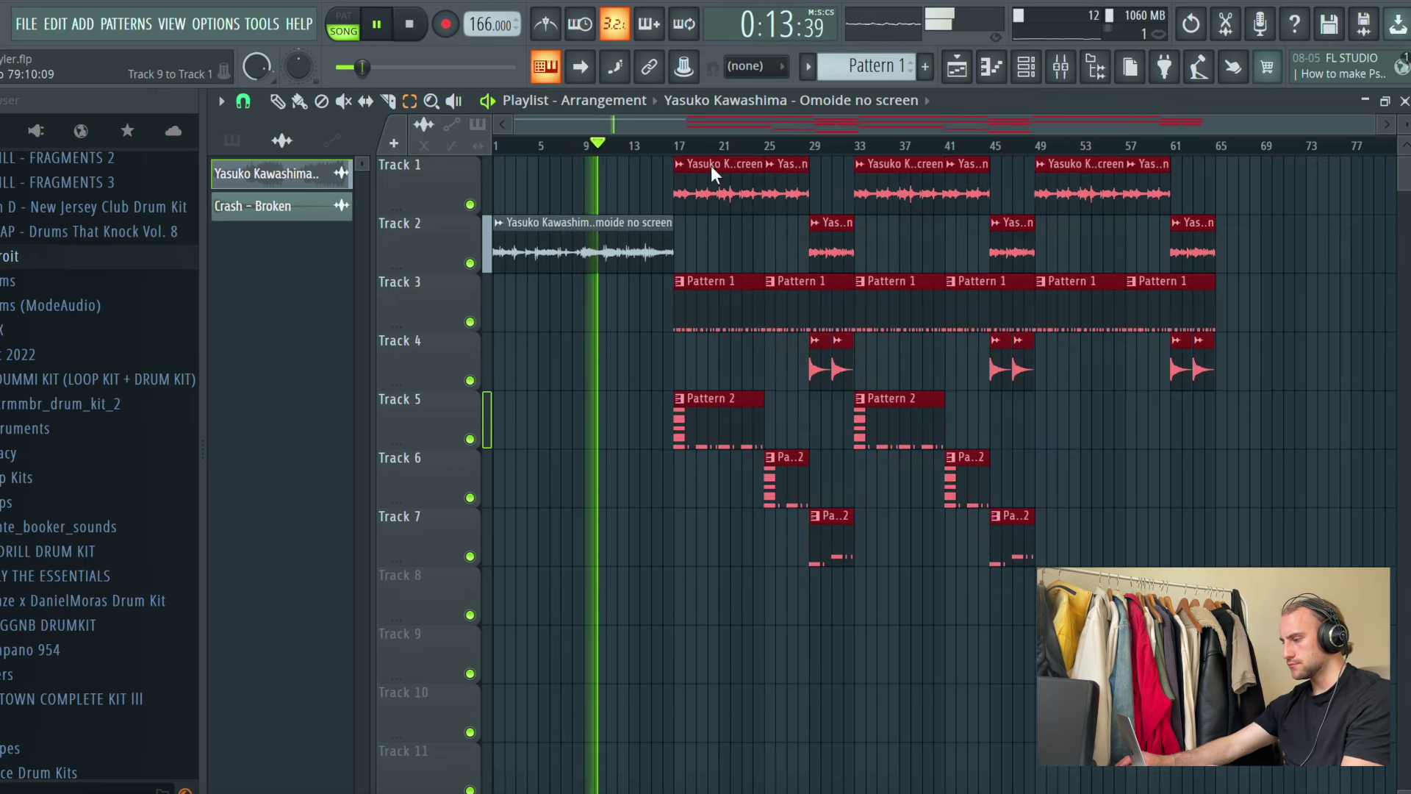
{"action": "key", "text": "ctrl+b"}
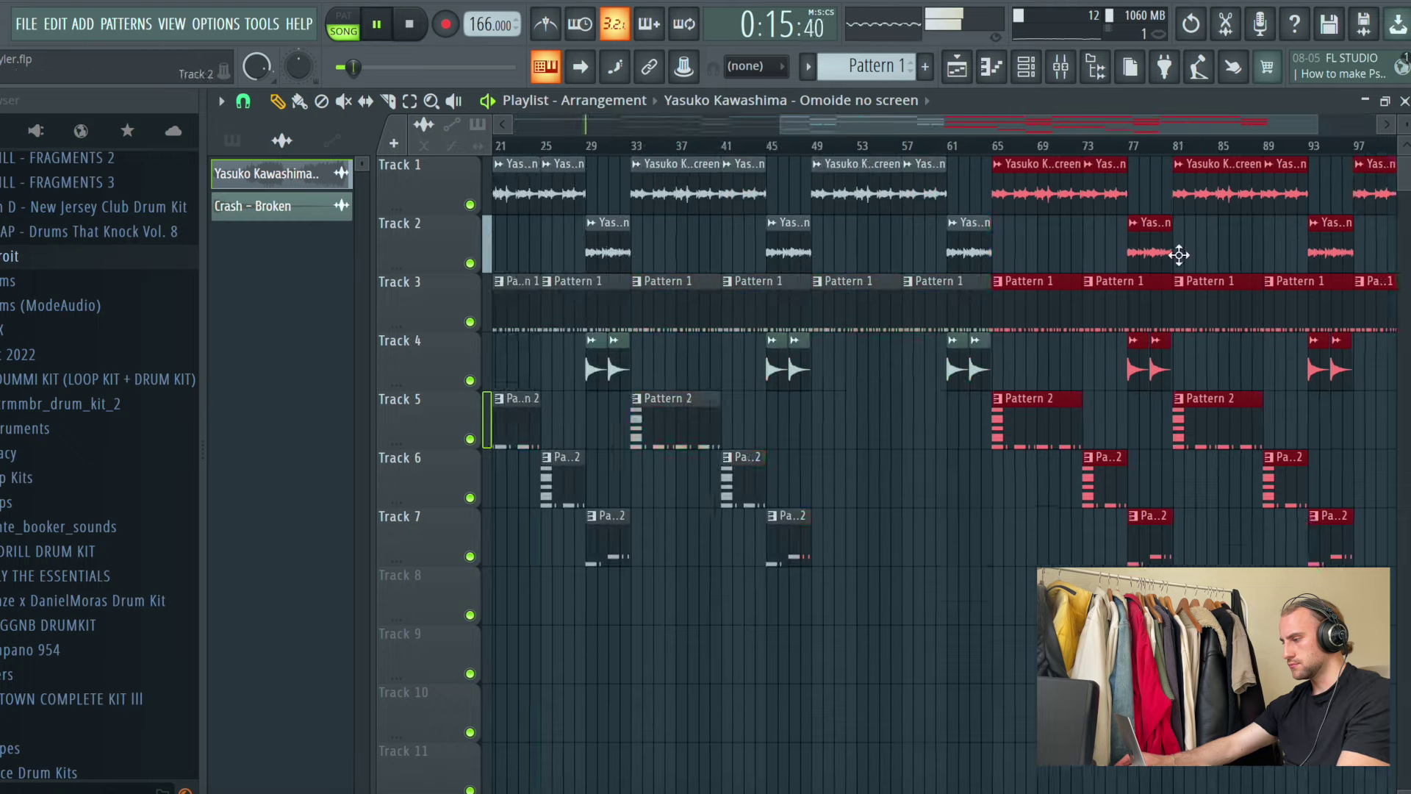
{"action": "scroll", "coordinate": [779, 150], "scroll_direction": "up", "scroll_amount": 6}
{"action": "scroll", "coordinate": [779, 151], "scroll_direction": "down", "scroll_amount": 6}
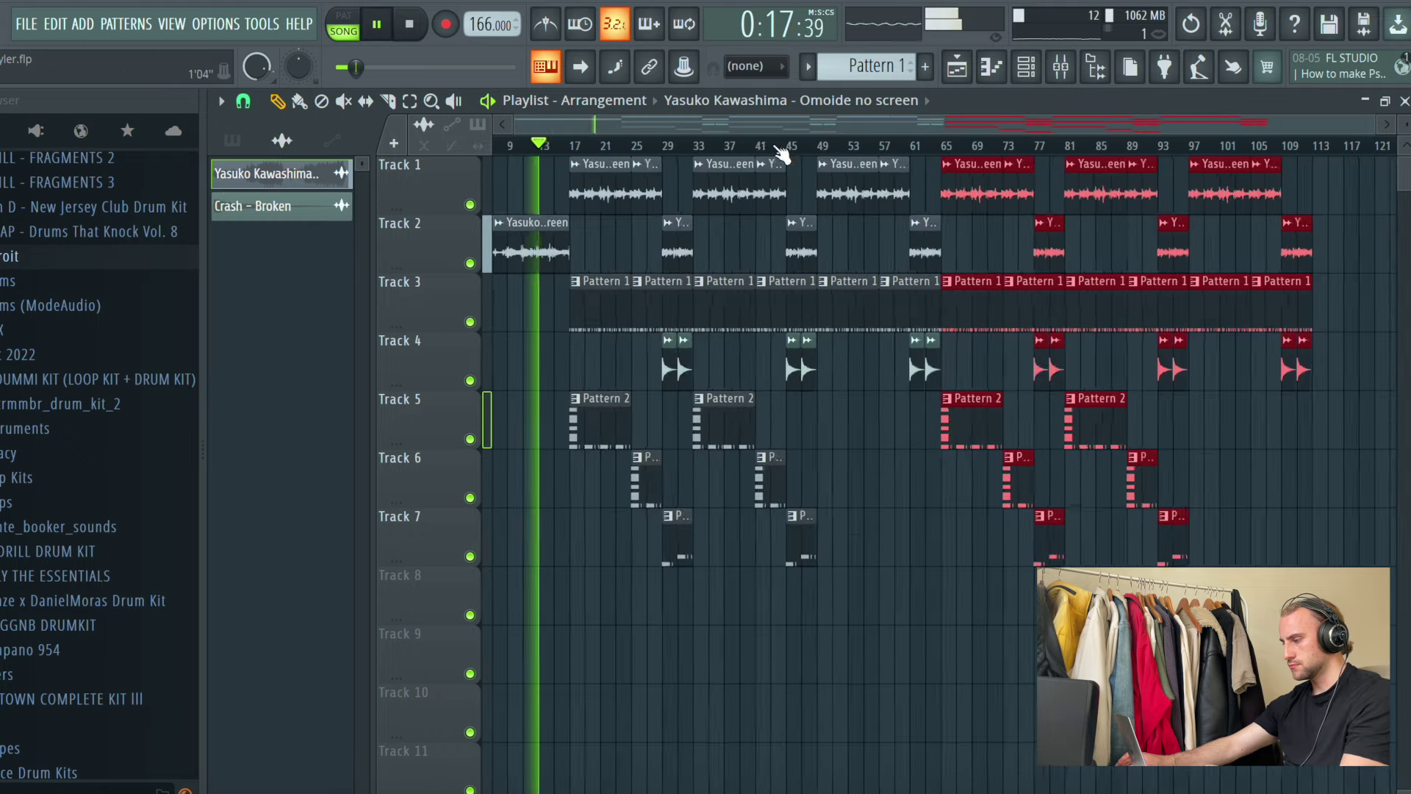
{"action": "left_click", "coordinate": [909, 609]}
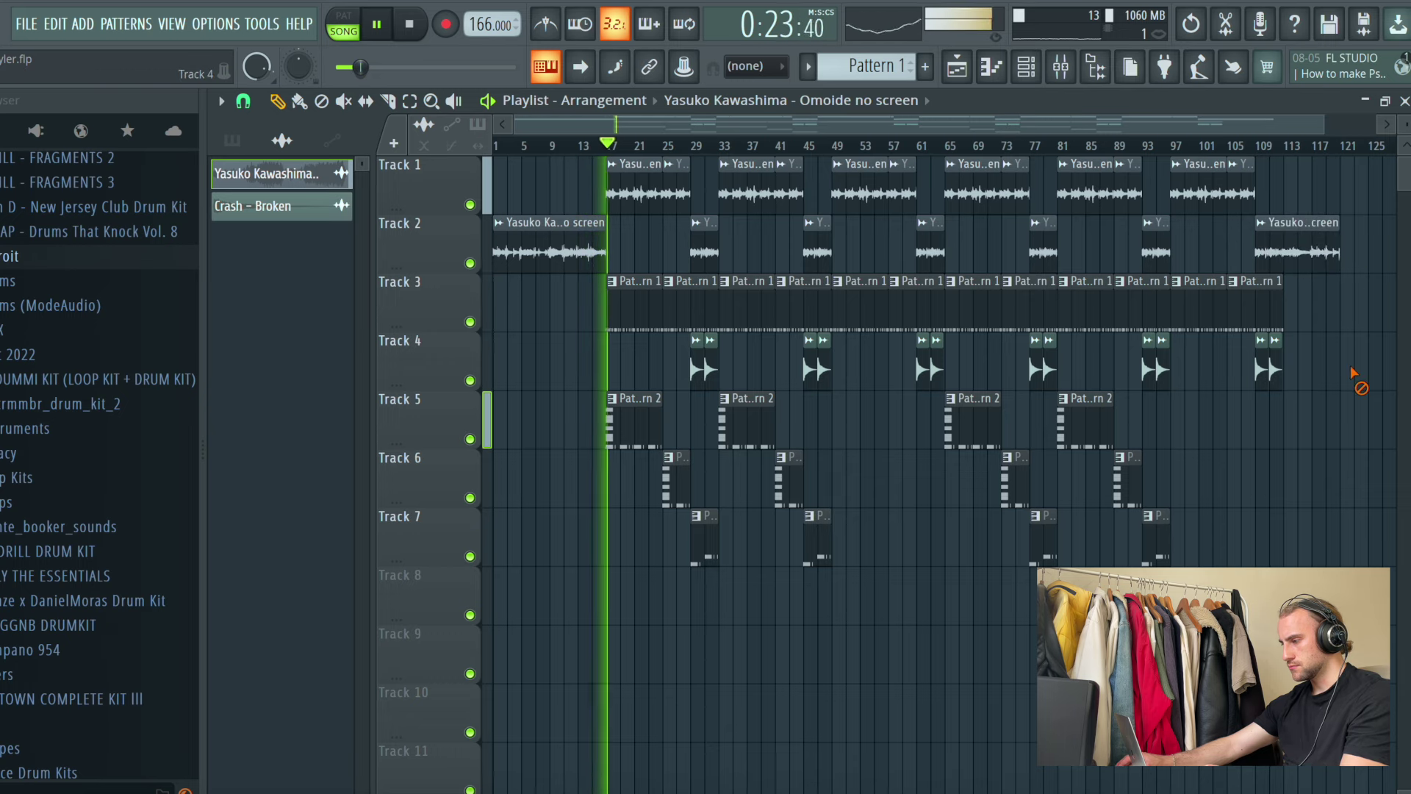
Step: Inspect the Master track's Fruity parametric EQ and the effects loaded on mixer Insert 1
{"action": "left_click", "coordinate": [1061, 65]}
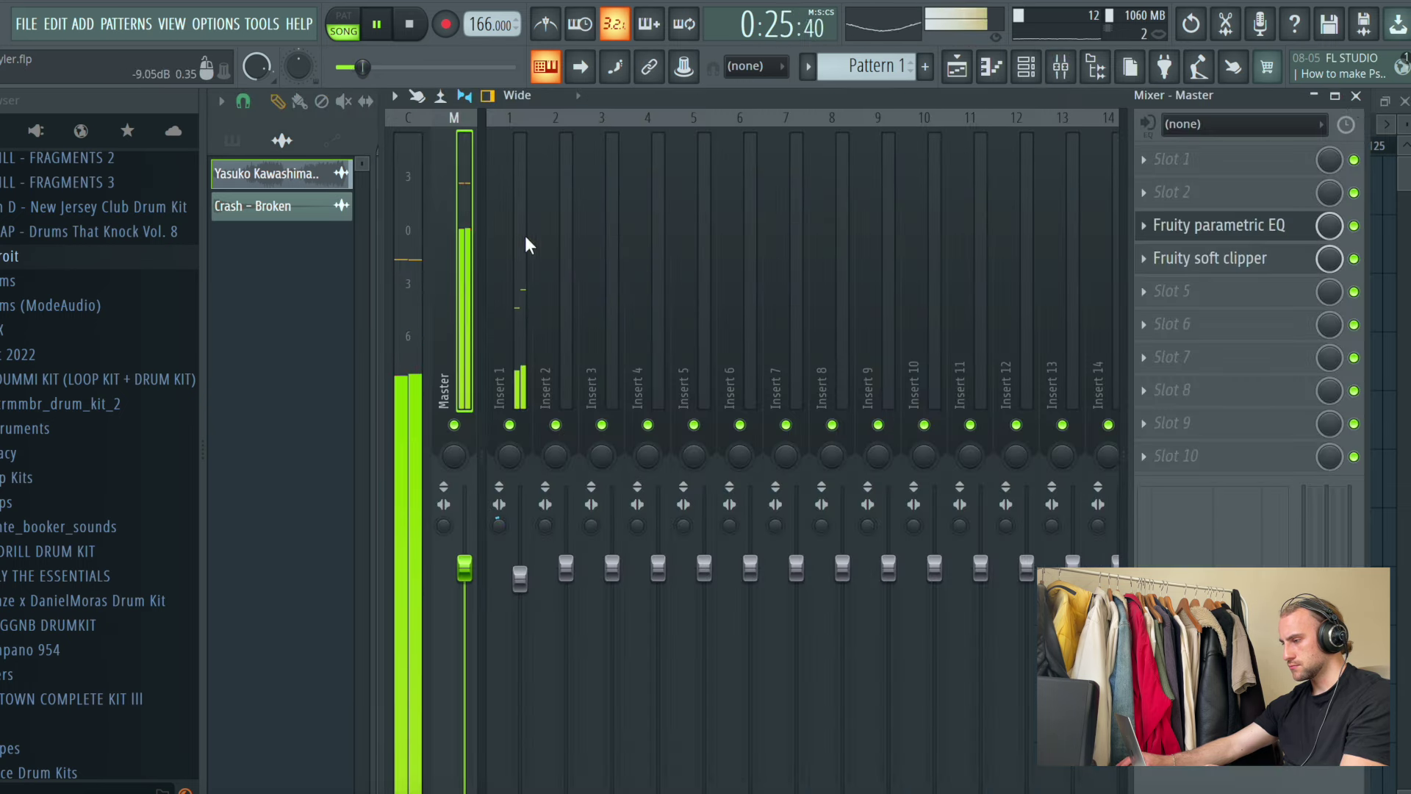
{"action": "left_click", "coordinate": [1293, 227]}
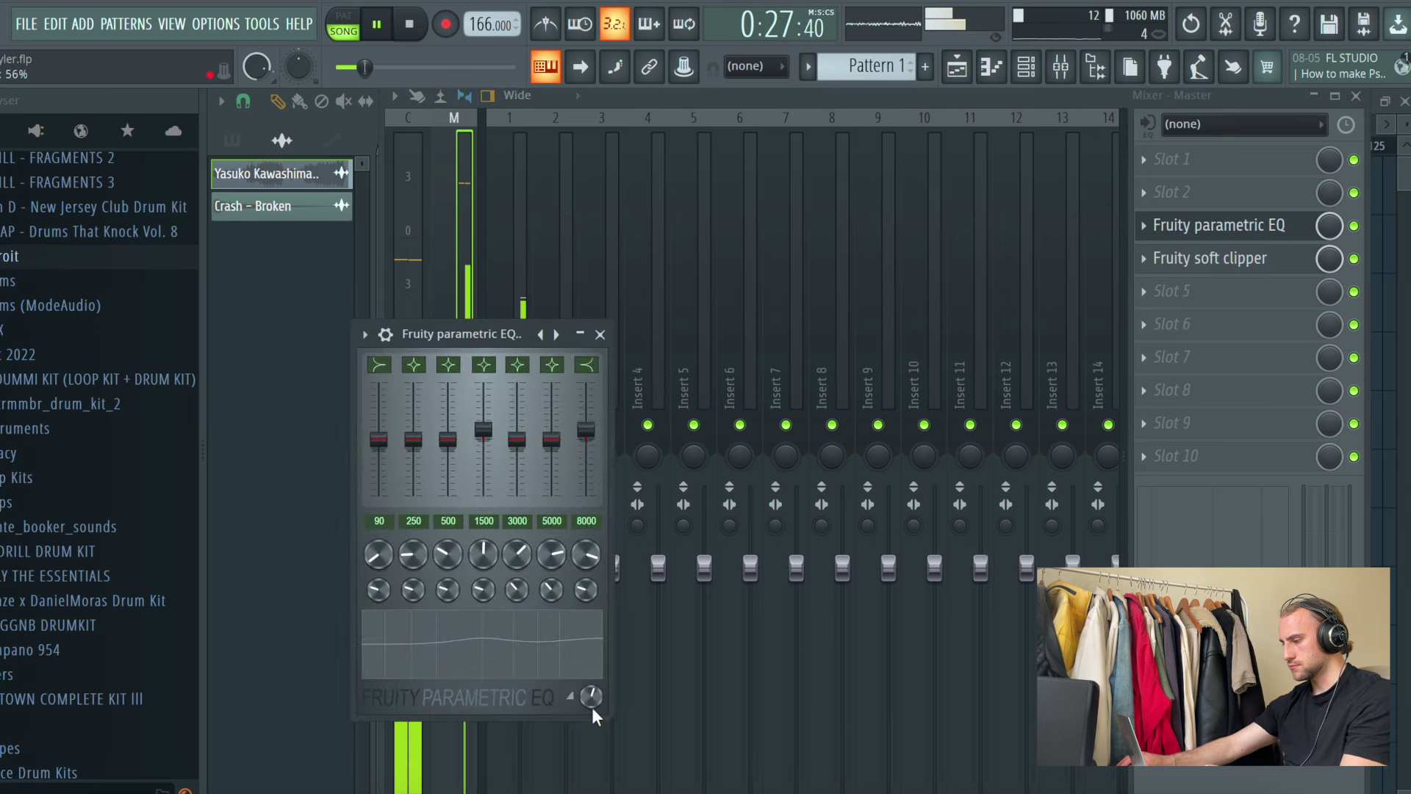
{"action": "left_click", "coordinate": [505, 244]}
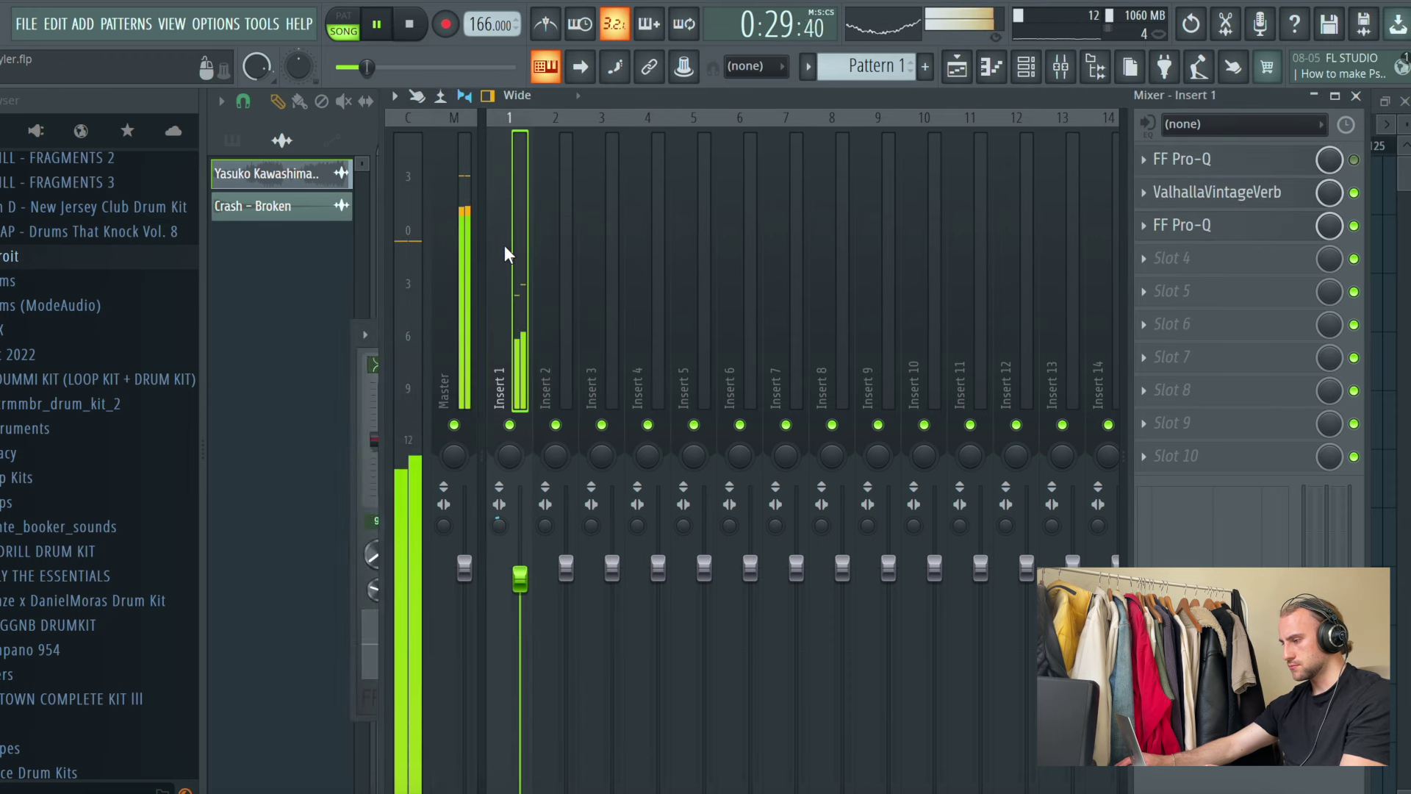
Step: Route the drum and sub channels, from CHH - (20) to Donez - Zap 3, to individual mixer tracks starting at Insert 2
{"action": "left_click", "coordinate": [558, 210]}
{"action": "left_click", "coordinate": [1025, 66]}
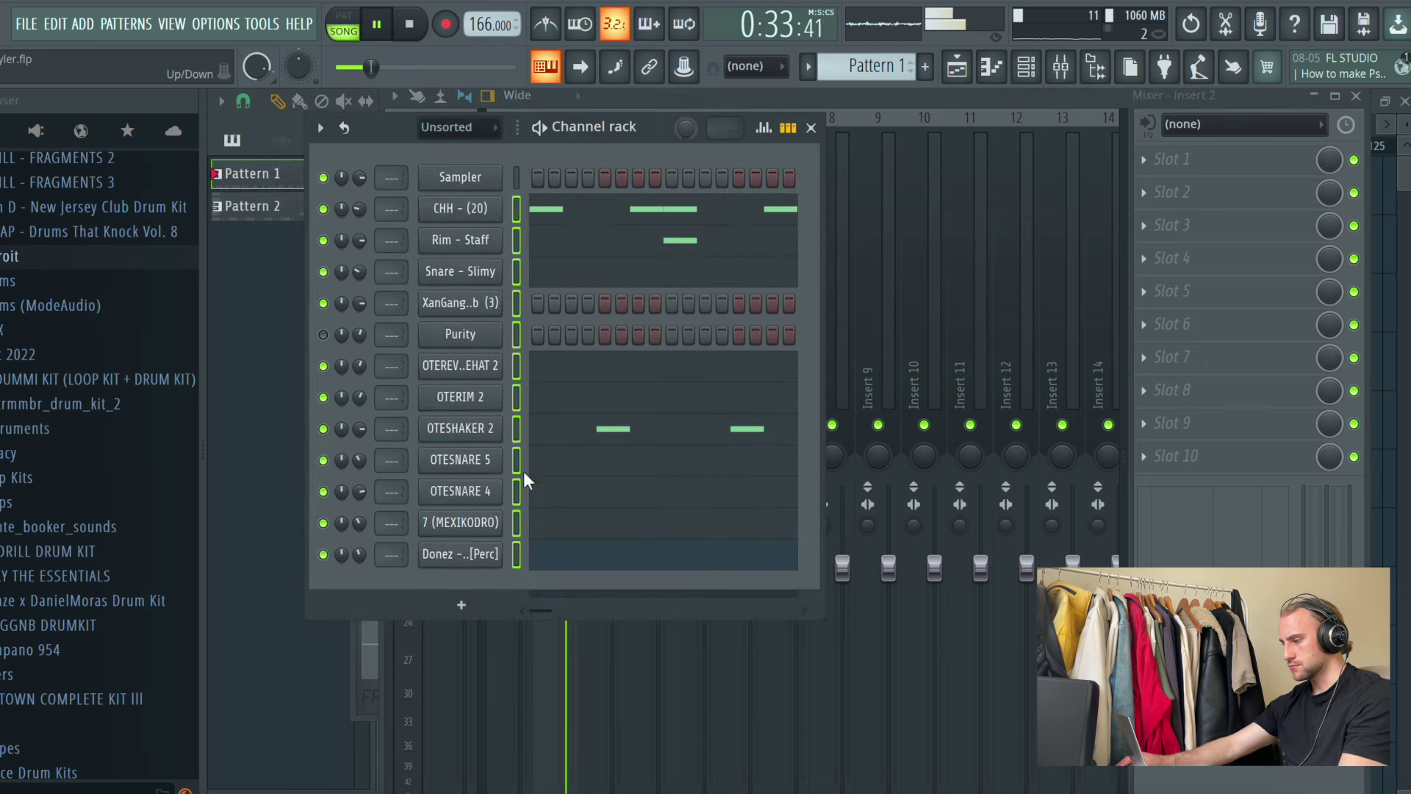
{"action": "left_click", "coordinate": [1052, 309]}
{"action": "left_click", "coordinate": [588, 309]}
{"action": "left_click", "coordinate": [519, 308]}
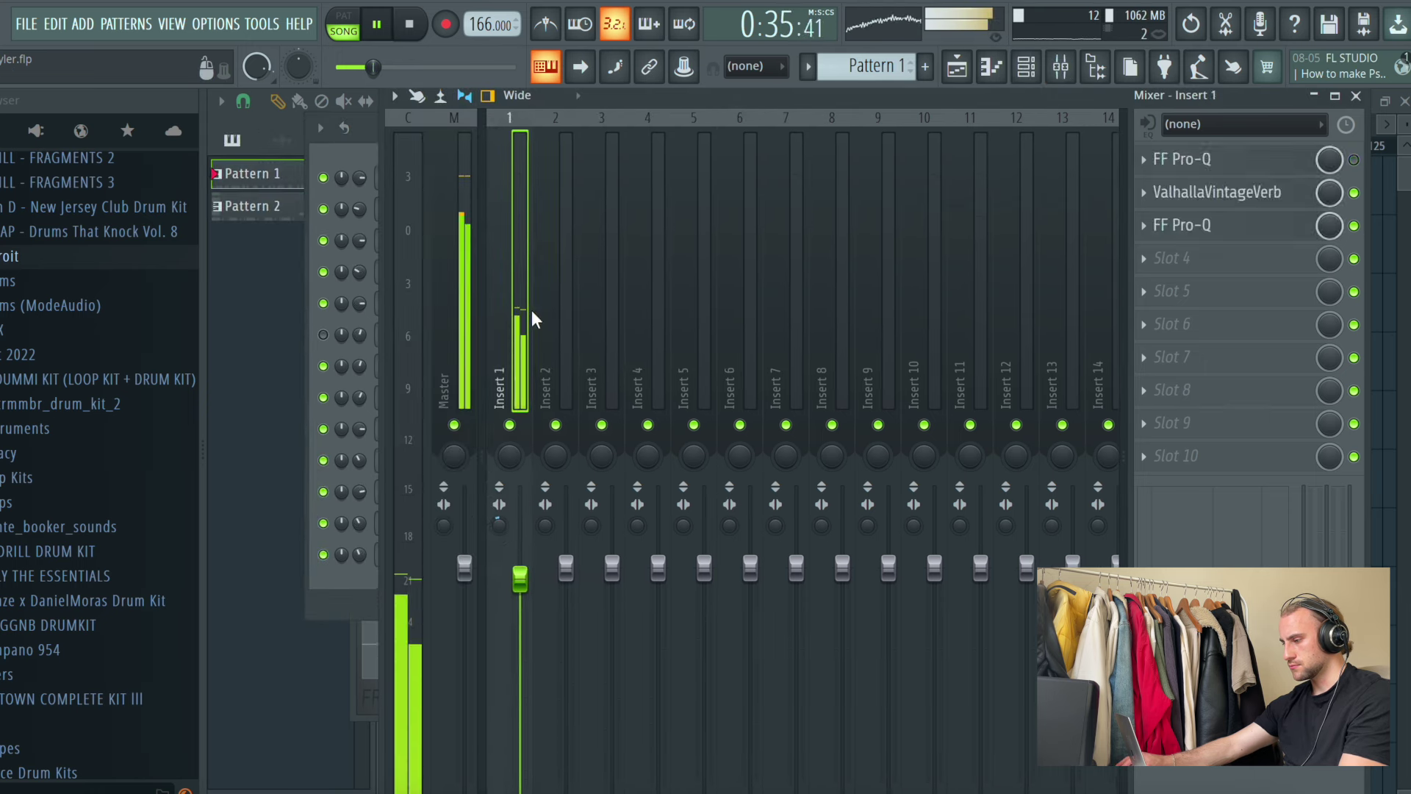
{"action": "right_click", "coordinate": [557, 294]}
{"action": "mouse_move", "coordinate": [735, 350]}
{"action": "left_click", "coordinate": [882, 368]}
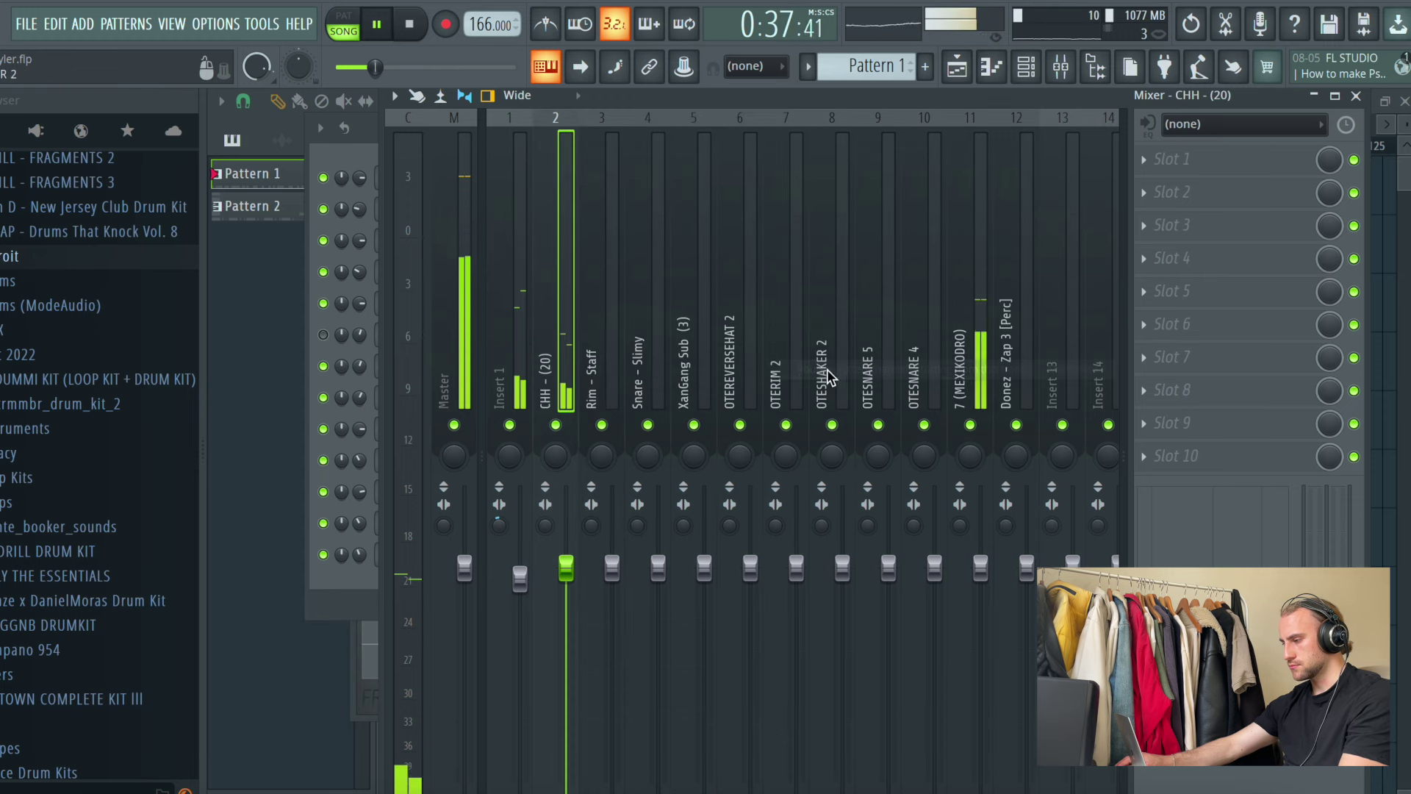
Step: Lower the XanGang Sub mixer track's level slightly and narrow its stereo separation toward merged
{"action": "left_click", "coordinate": [638, 345]}
{"action": "left_click", "coordinate": [682, 339]}
{"action": "left_click_drag", "start_coordinate": [698, 531], "coordinate": [702, 552]}
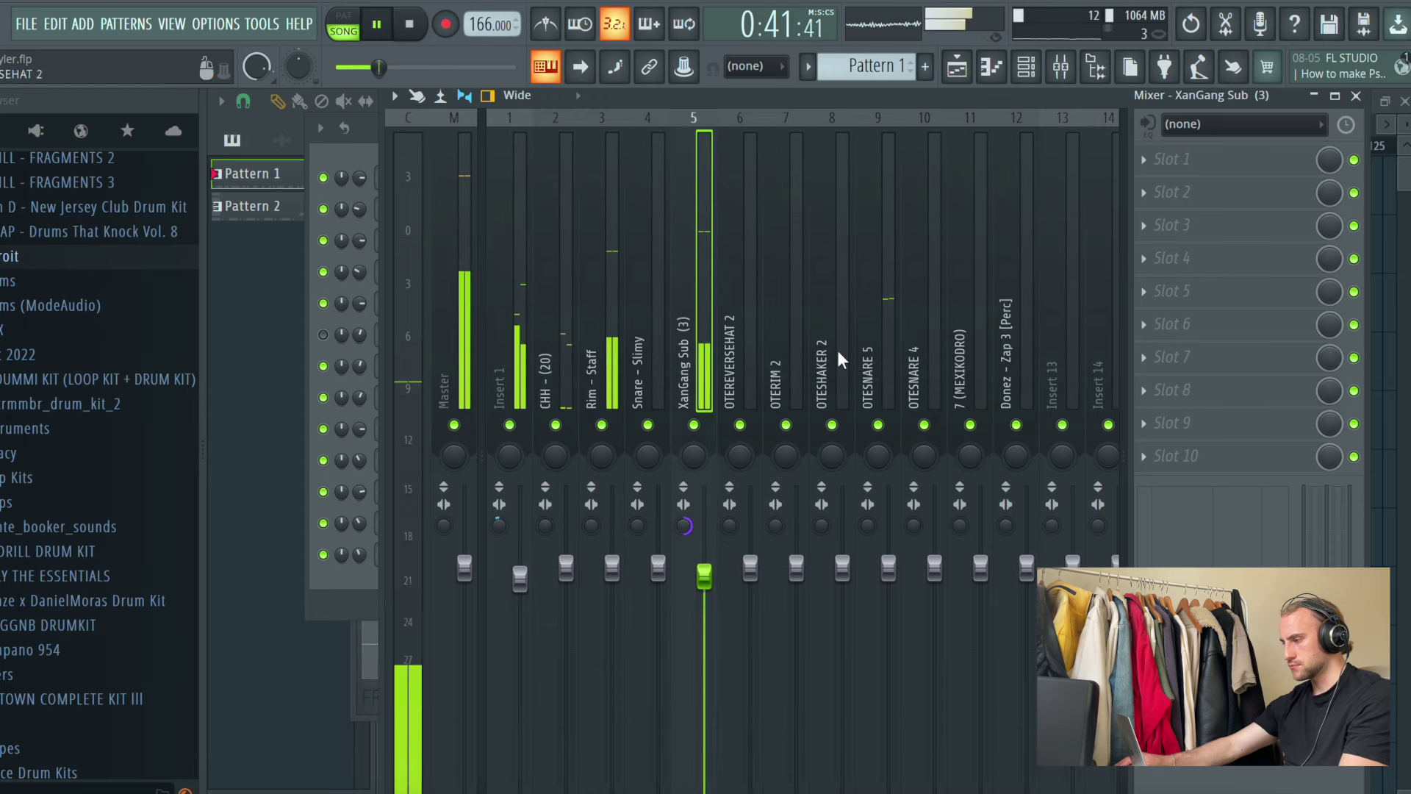
Step: Open the CHH - (20) notes of Pattern 1 in the piano roll and show Note pan in an enlarged control lane
{"action": "left_click", "coordinate": [967, 64]}
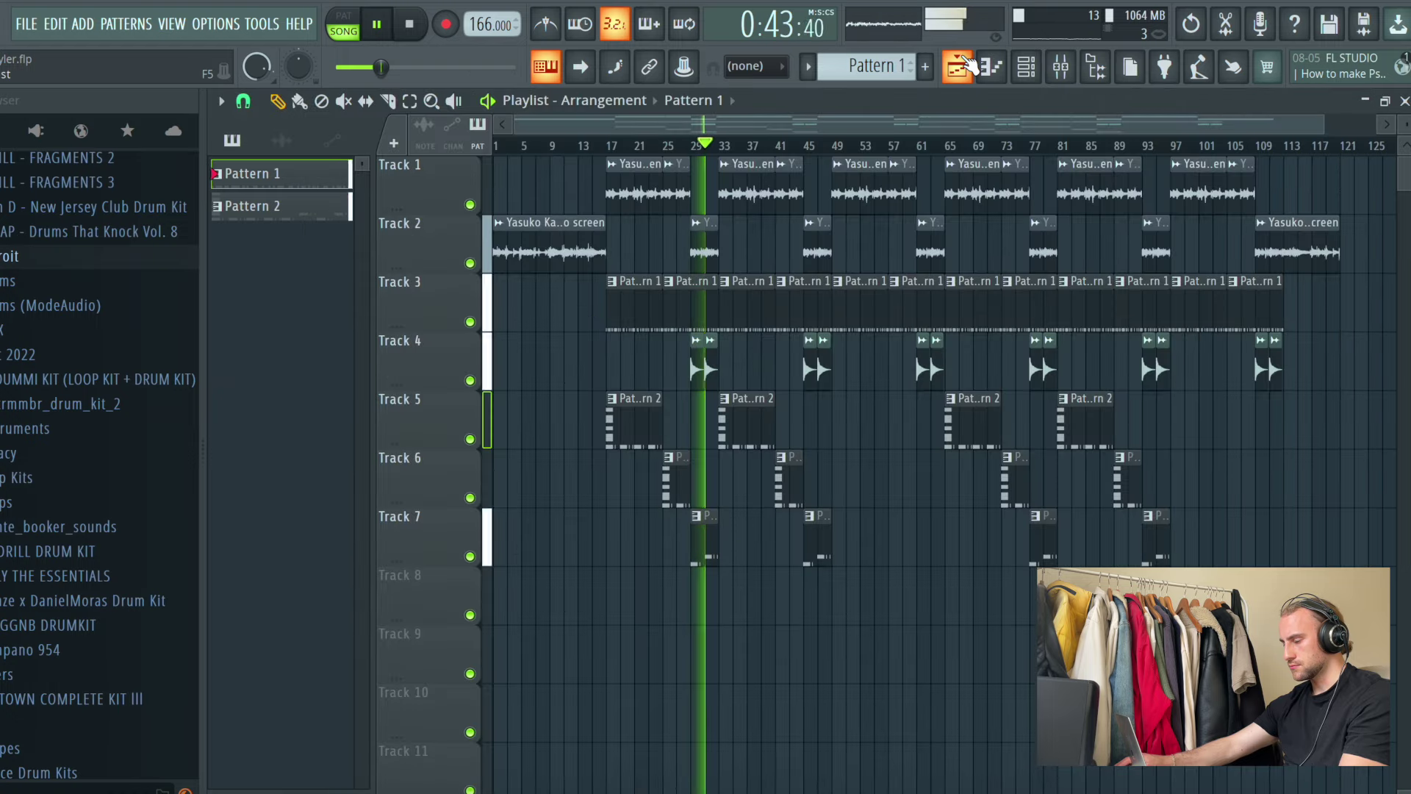
{"action": "left_click", "coordinate": [1021, 69]}
{"action": "scroll", "coordinate": [911, 70], "scroll_direction": "down", "scroll_amount": 3}
{"action": "scroll", "coordinate": [911, 77], "scroll_direction": "up", "scroll_amount": 3}
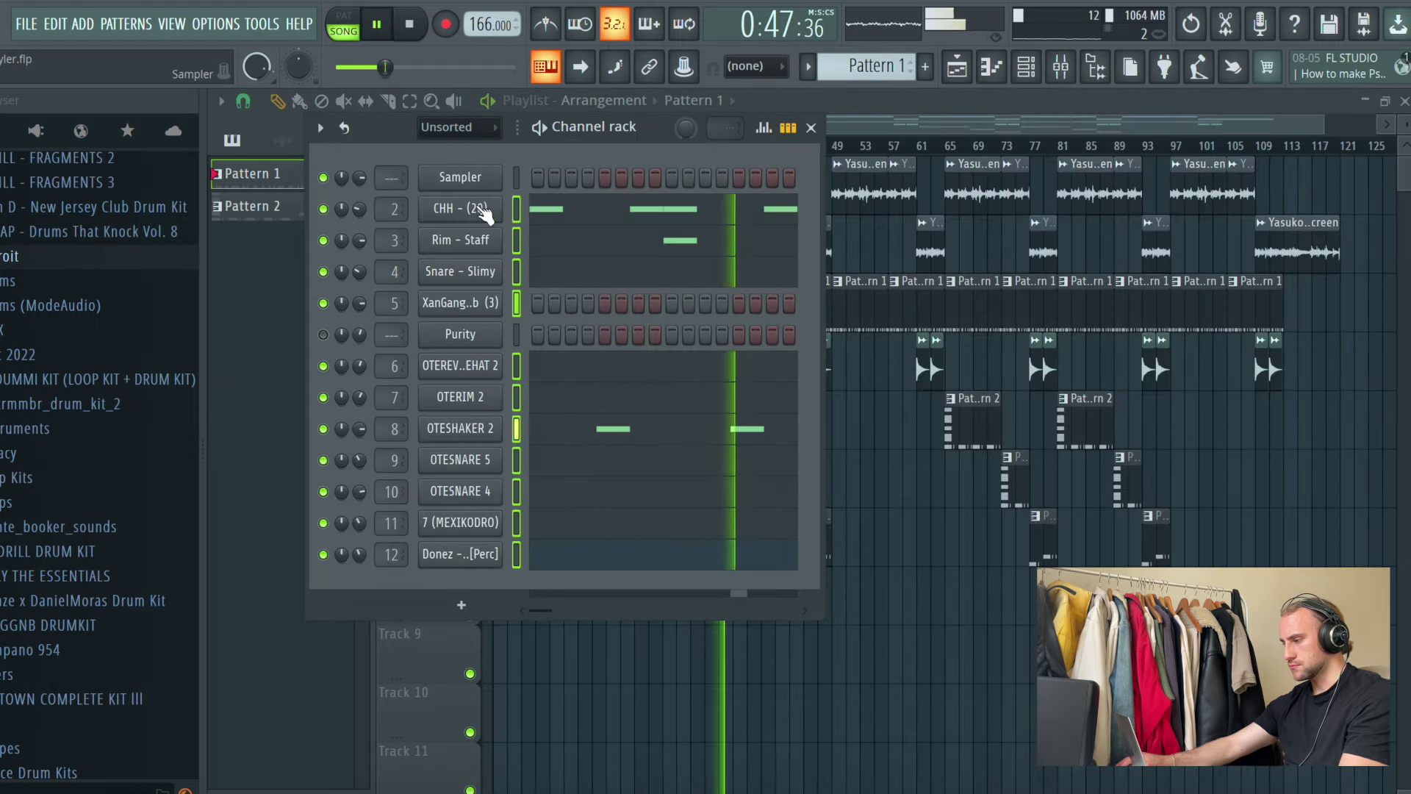
{"action": "left_click", "coordinate": [603, 209]}
{"action": "left_click", "coordinate": [271, 554]}
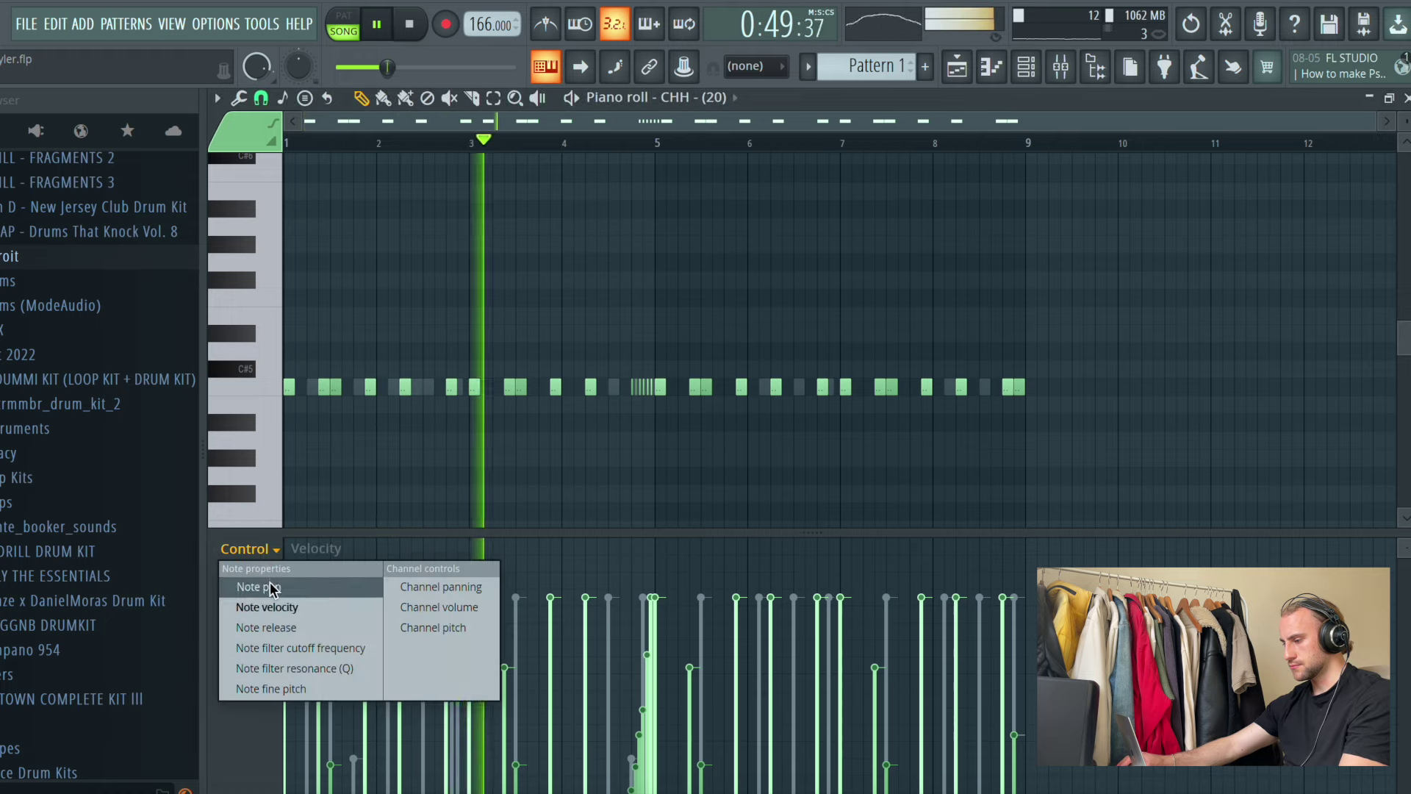
{"action": "left_click", "coordinate": [271, 585]}
{"action": "left_click_drag", "start_coordinate": [412, 532], "coordinate": [441, 268]}
Step: Pan the CHH - (20) roll just before bar 5 about 50% left and the last two hits of bar 8 about 50% right
{"action": "left_click_drag", "start_coordinate": [626, 676], "coordinate": [636, 682]}
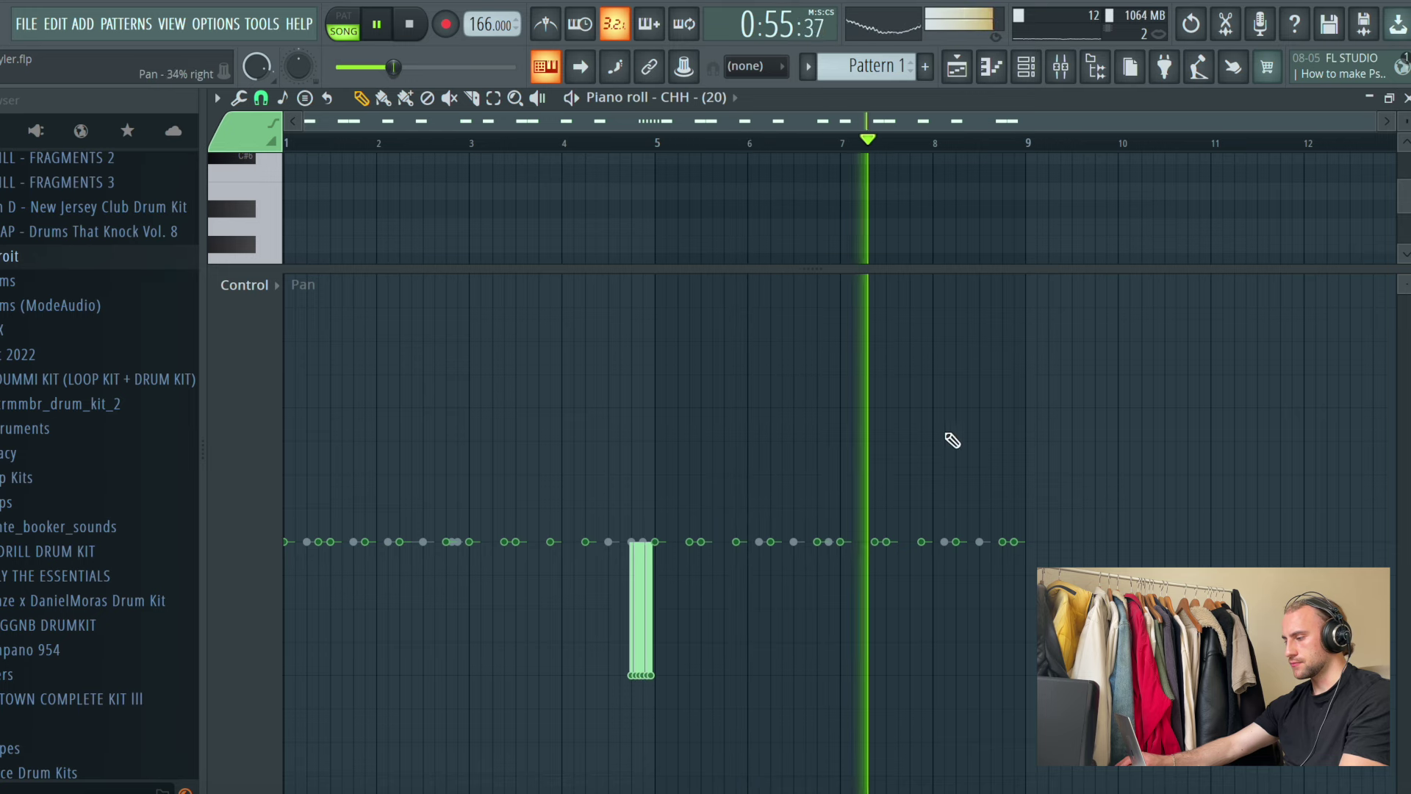
{"action": "left_click", "coordinate": [1002, 409]}
{"action": "left_click", "coordinate": [1014, 409]}
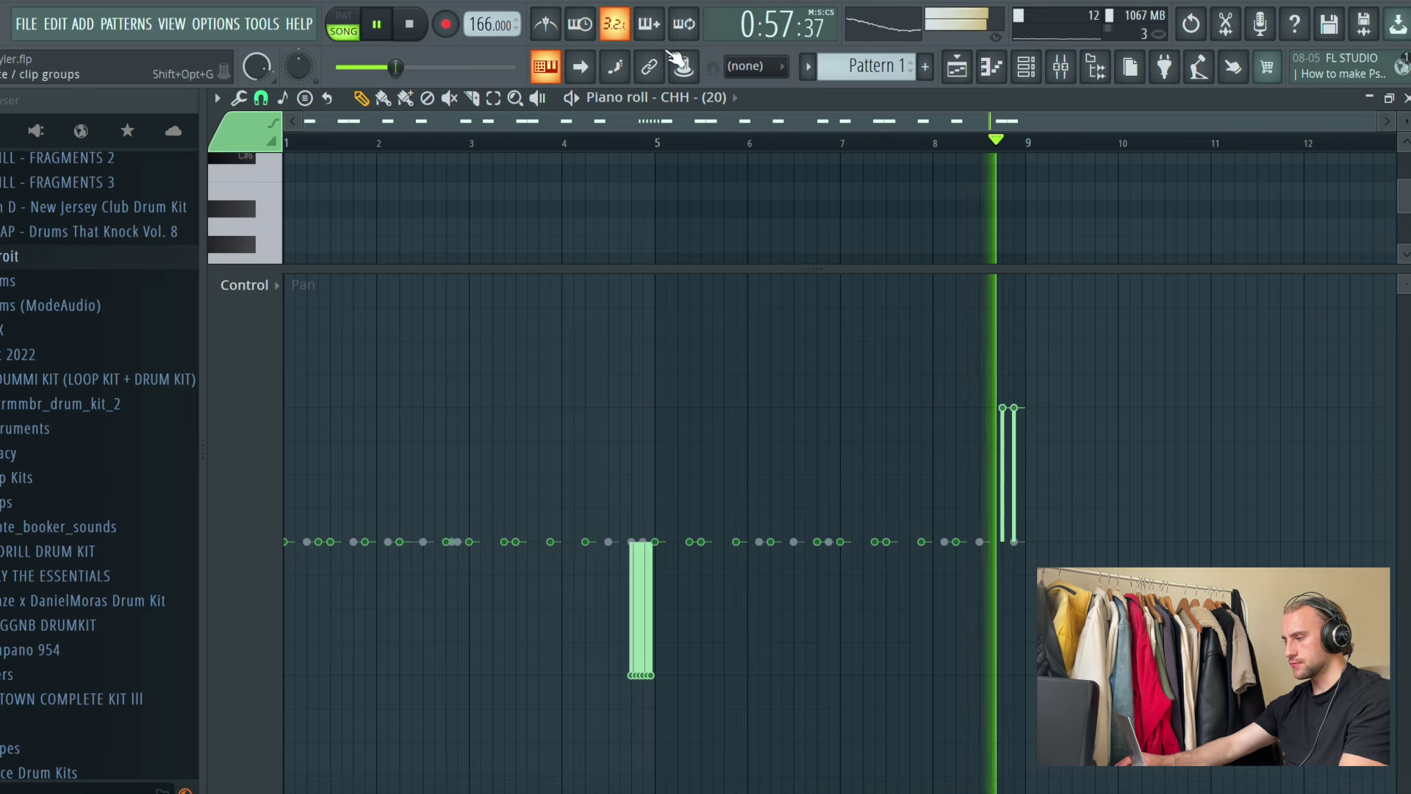
Step: Pan the Snare - Slimy hit in bar 6 to 50% right and the one in bar 2 to 50% left
{"action": "left_click", "coordinate": [711, 97]}
{"action": "left_click", "coordinate": [737, 455]}
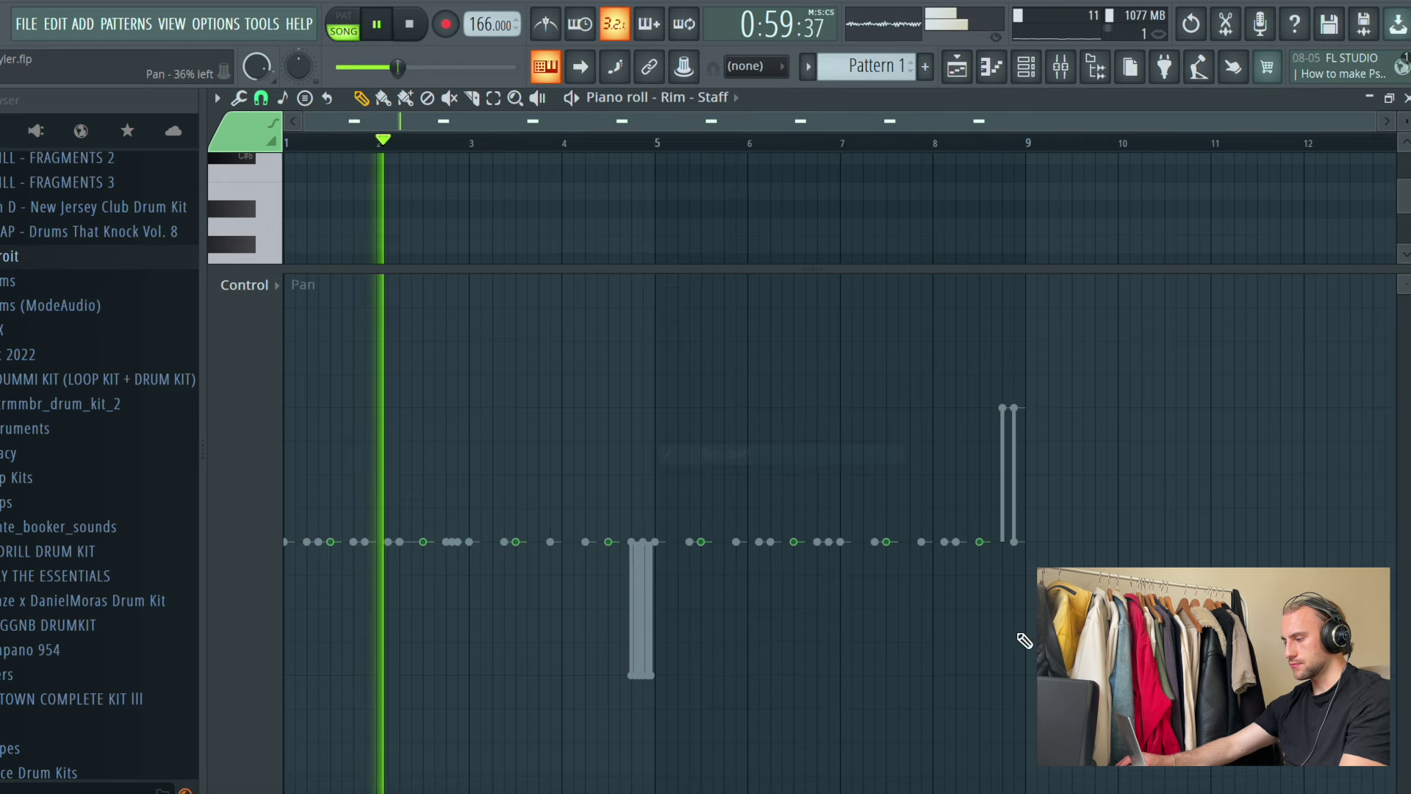
{"action": "left_click", "coordinate": [704, 103]}
{"action": "left_click", "coordinate": [783, 478]}
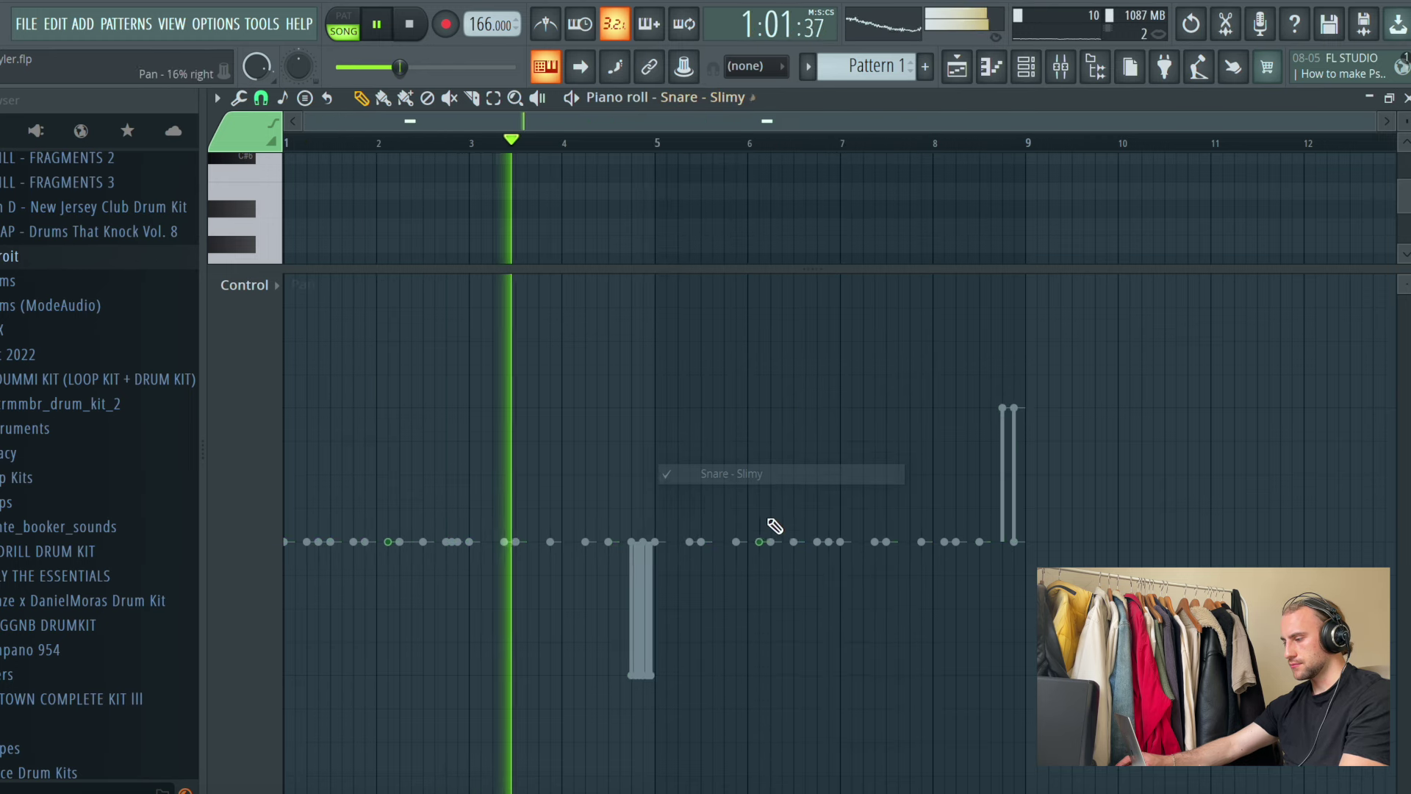
{"action": "left_click", "coordinate": [759, 408]}
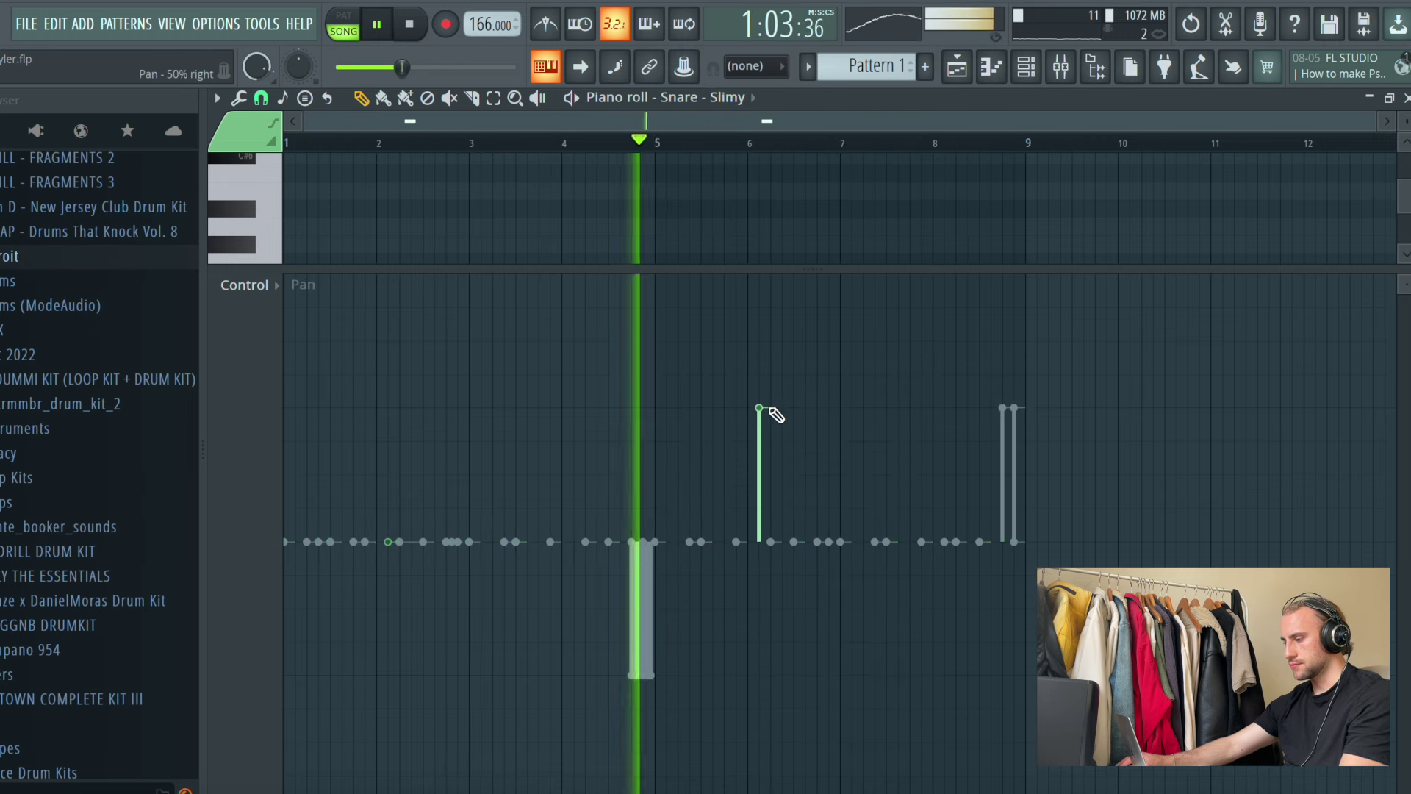
{"action": "left_click", "coordinate": [388, 674]}
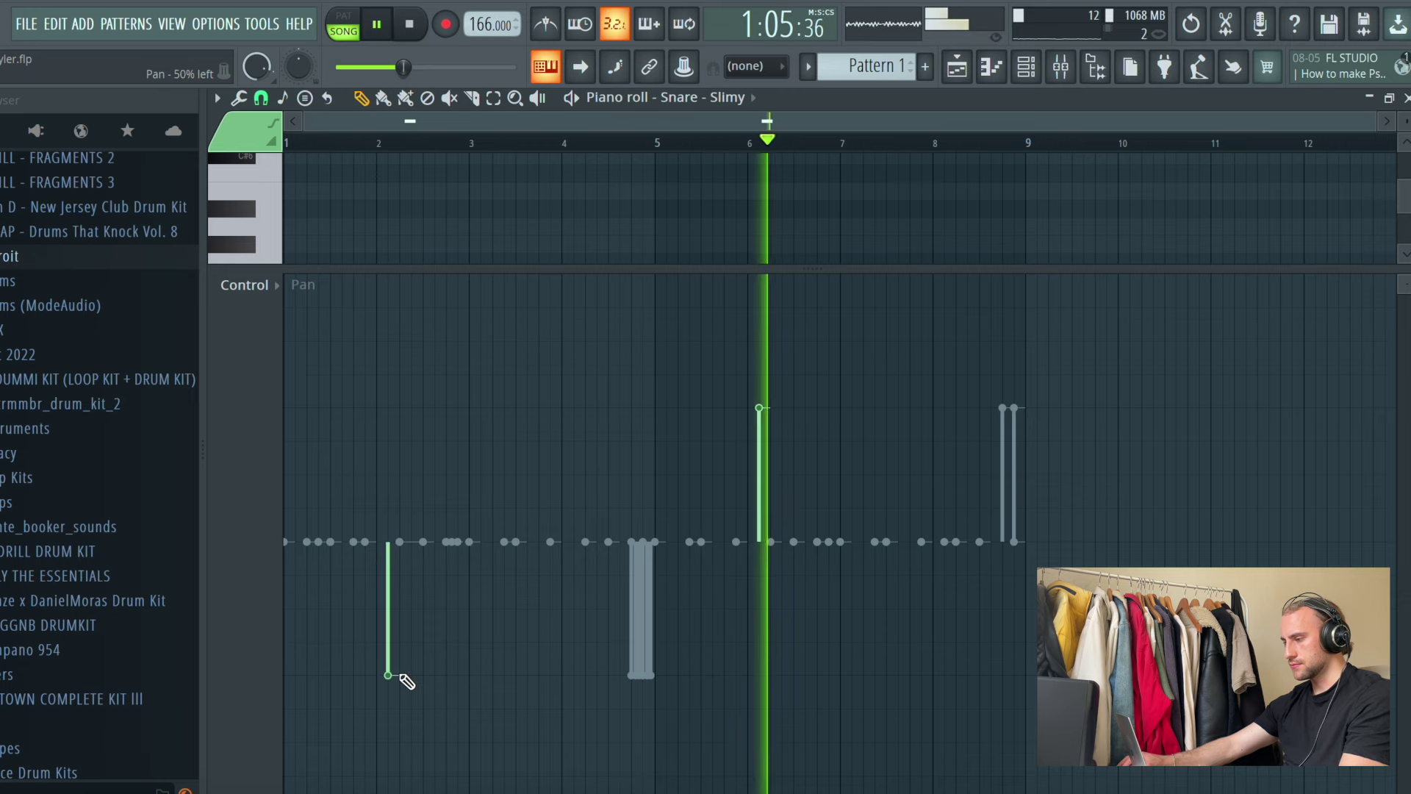
Step: Pan the OTEREVERSEHAT 2 note in bar 2 about 50% right
{"action": "left_click", "coordinate": [735, 100]}
{"action": "left_click", "coordinate": [754, 495]}
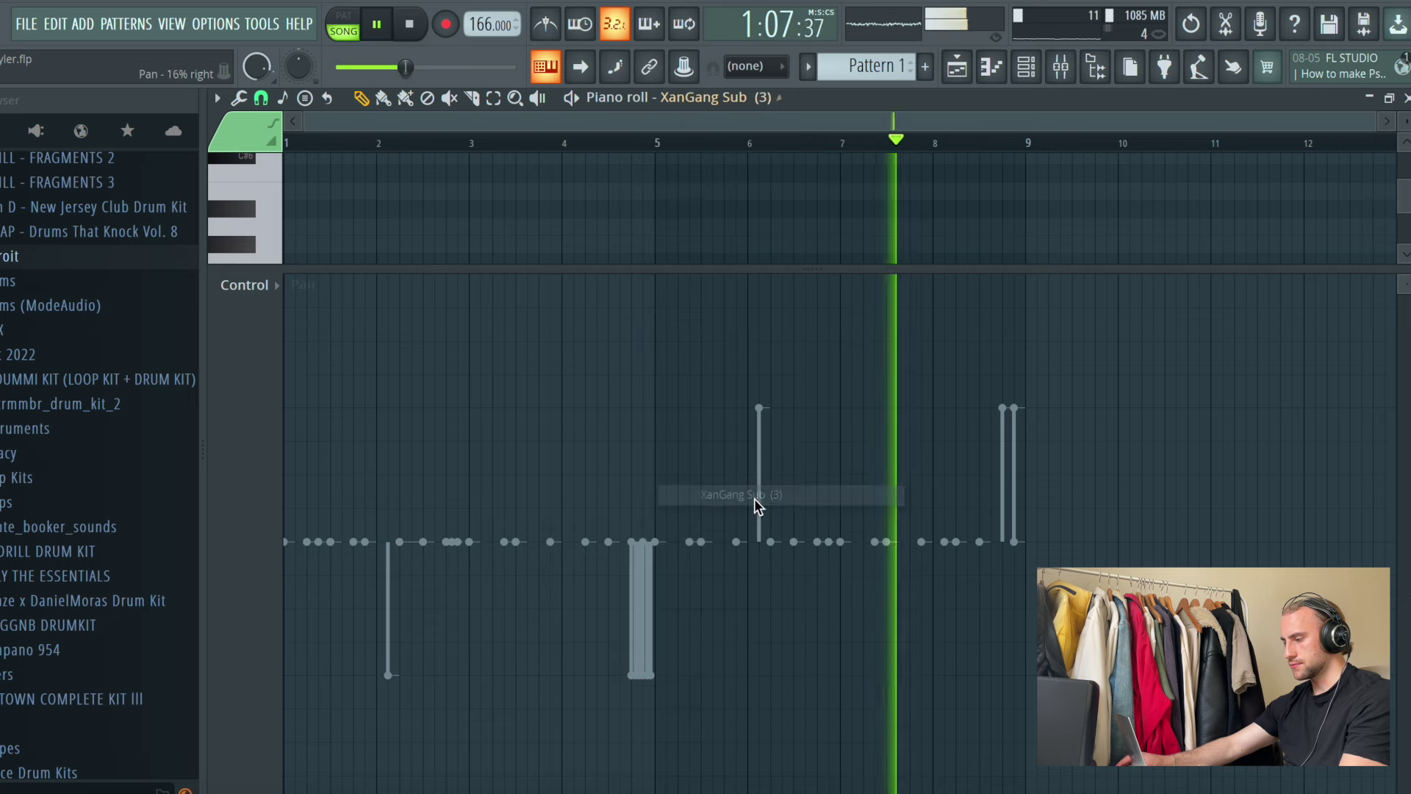
{"action": "left_click", "coordinate": [720, 97]}
{"action": "left_click", "coordinate": [762, 532]}
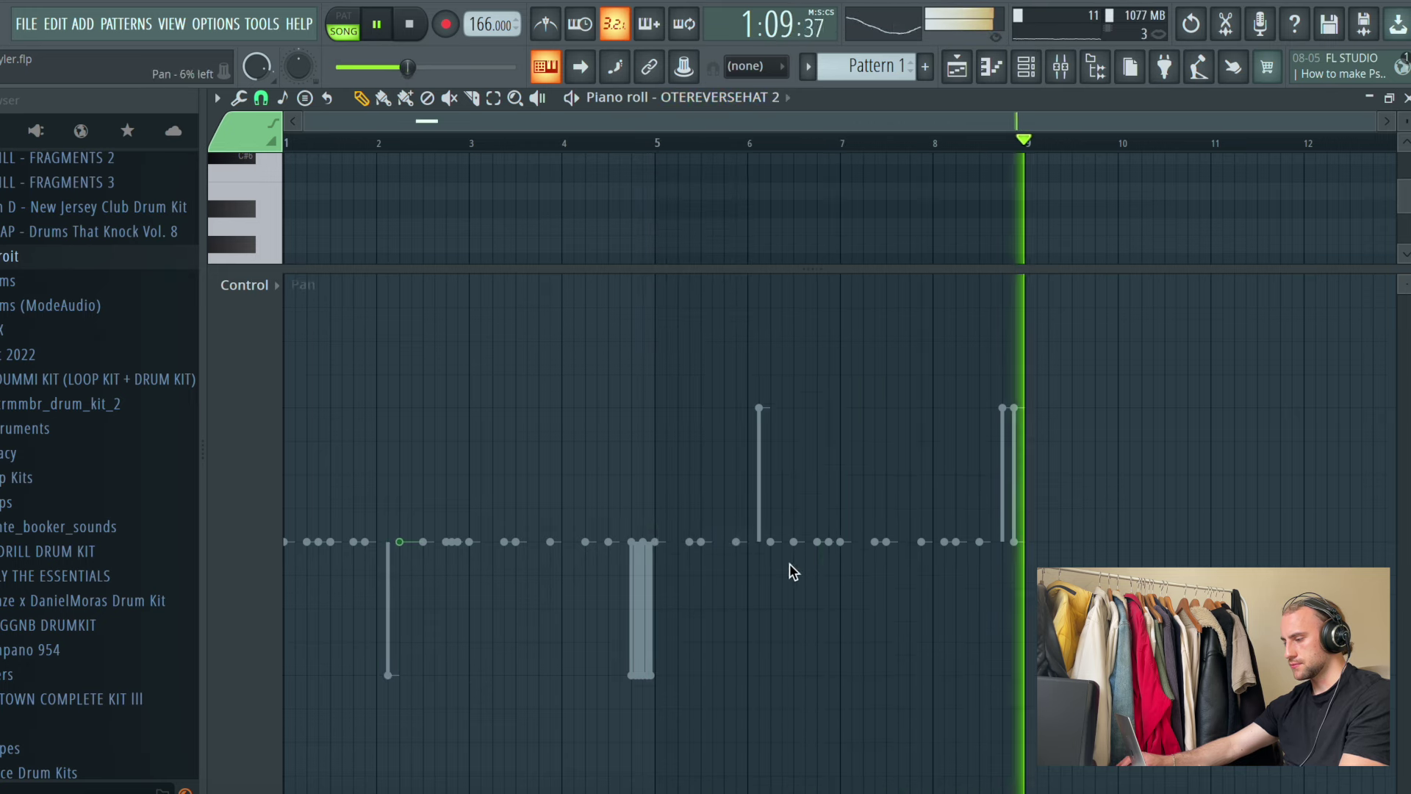
{"action": "left_click", "coordinate": [408, 405]}
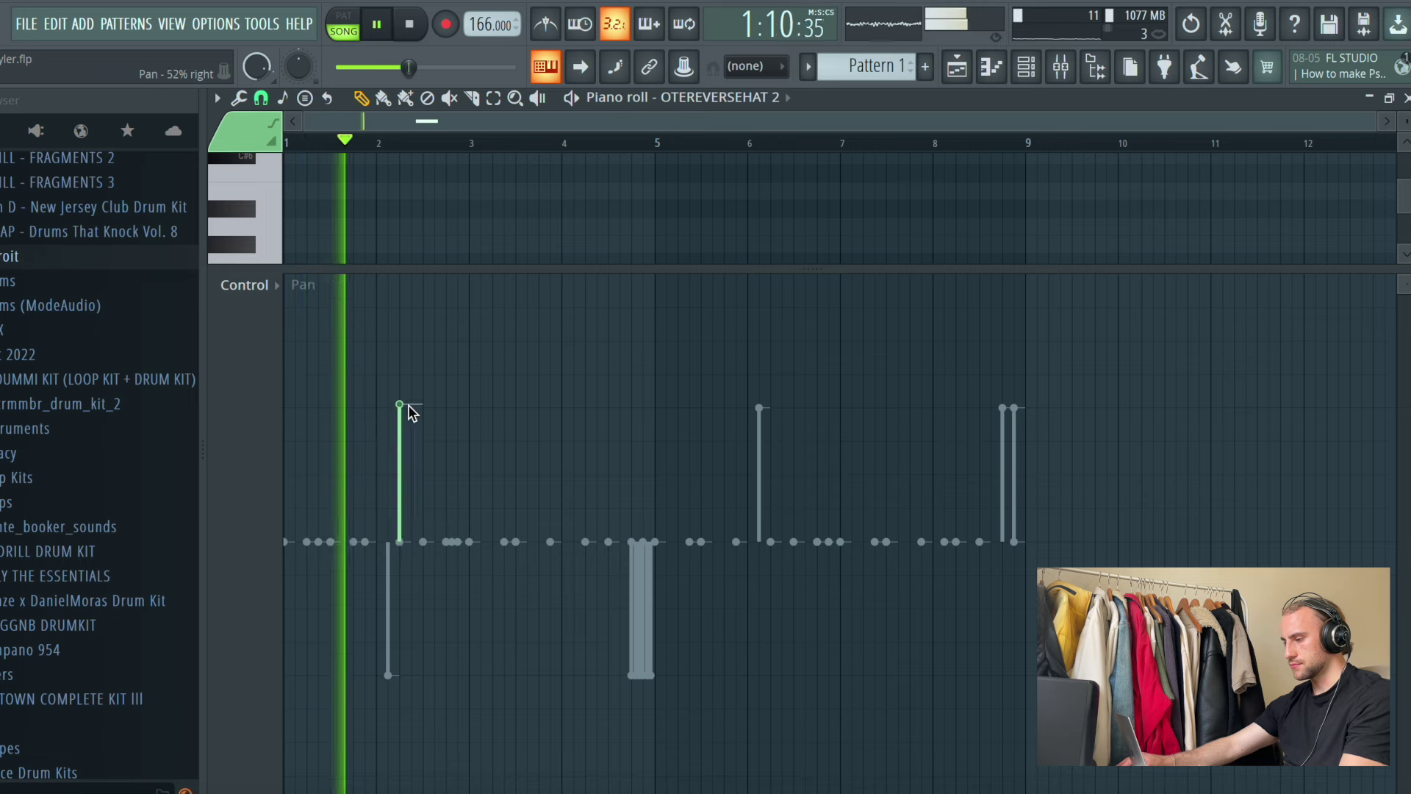
Step: Pan the OTERIM 2 note at the end of bar 8 about 50% left
{"action": "left_click", "coordinate": [770, 98]}
{"action": "left_click", "coordinate": [761, 557]}
{"action": "left_click", "coordinate": [1013, 671]}
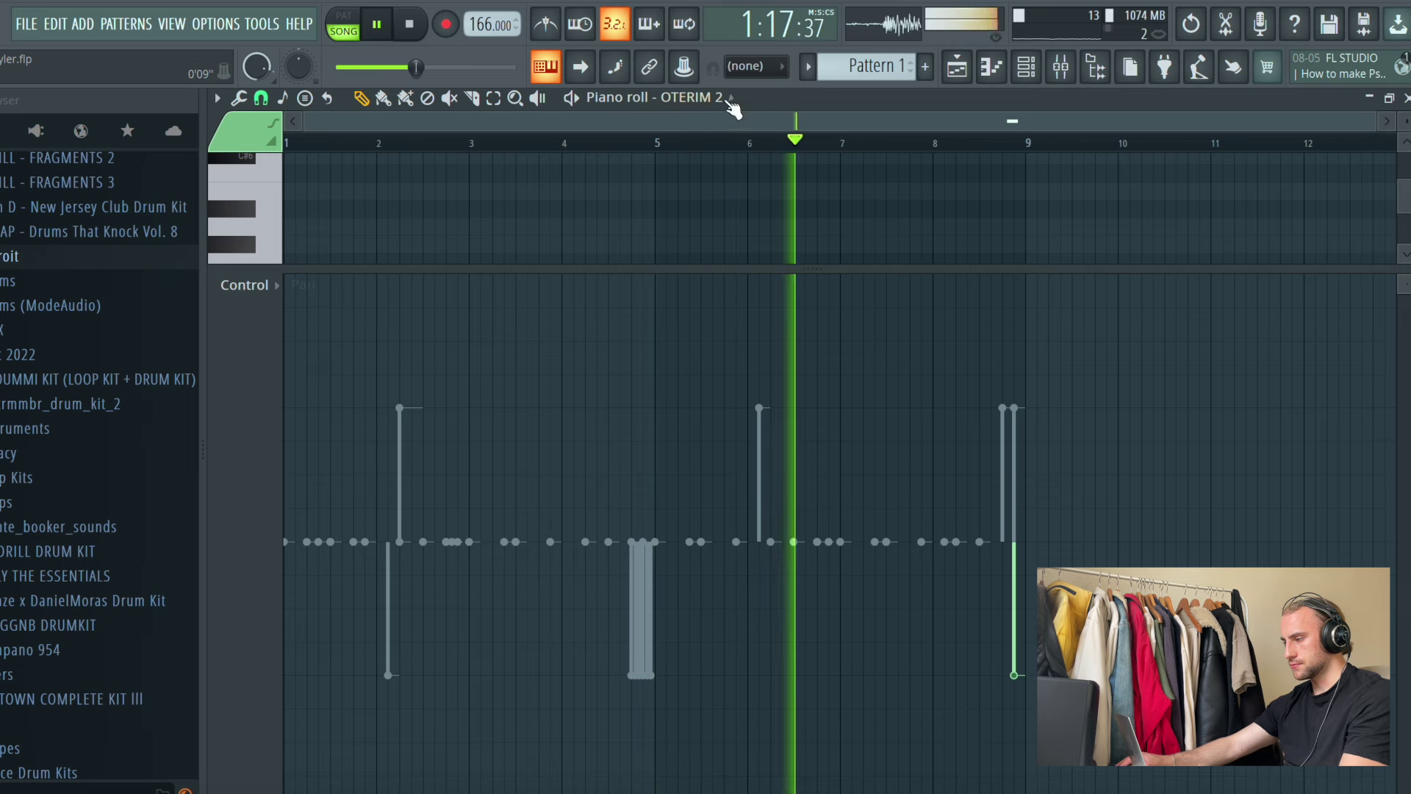
Step: Pan the first OTESHAKER 2 note in bar 1 about 50% right and the second one 50% left
{"action": "left_click", "coordinate": [702, 98]}
{"action": "left_click", "coordinate": [738, 576]}
{"action": "left_click", "coordinate": [307, 406]}
{"action": "left_click", "coordinate": [355, 679]}
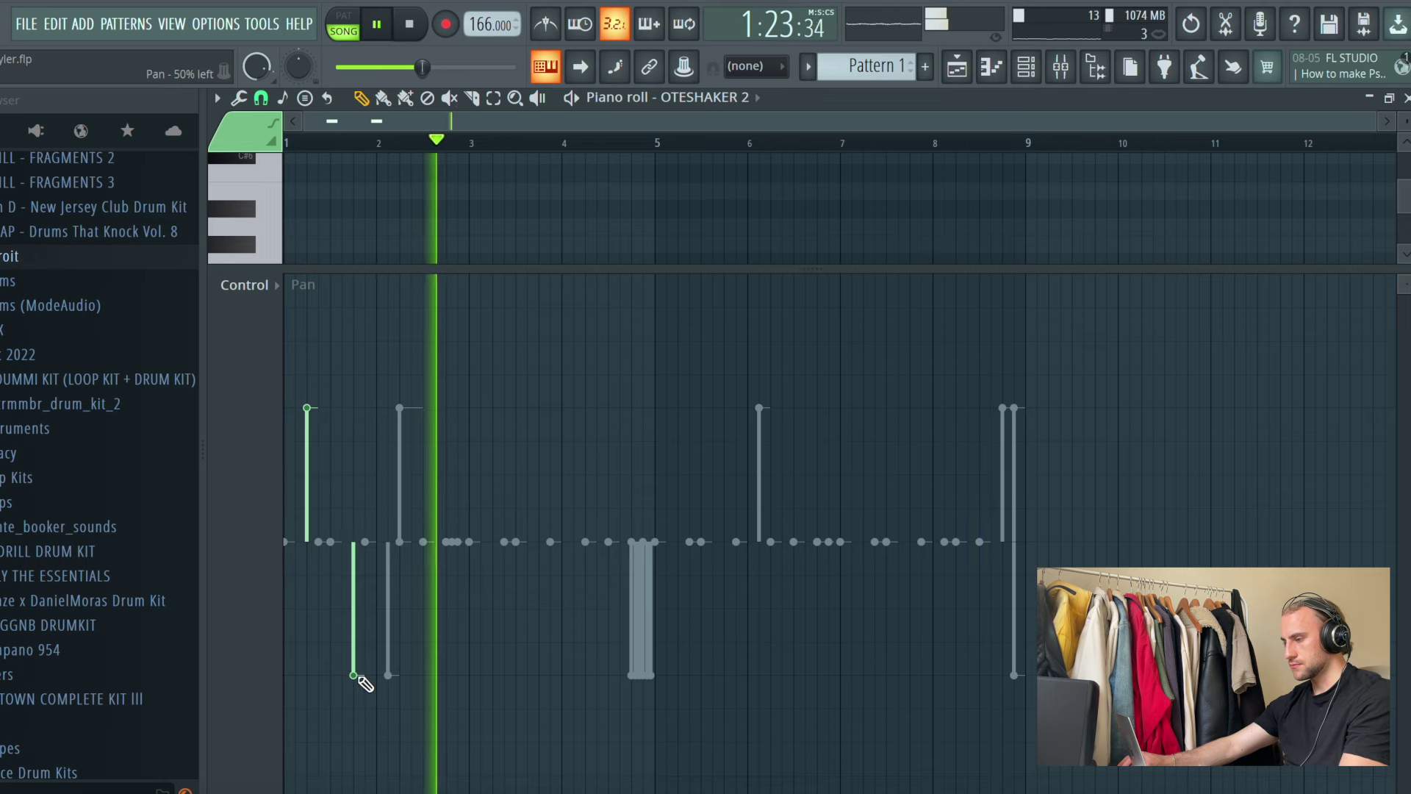
Step: Pan the second OTESNARE 5 note at the end of bar 4 about 50% right and the first about 50% left
{"action": "left_click", "coordinate": [705, 97]}
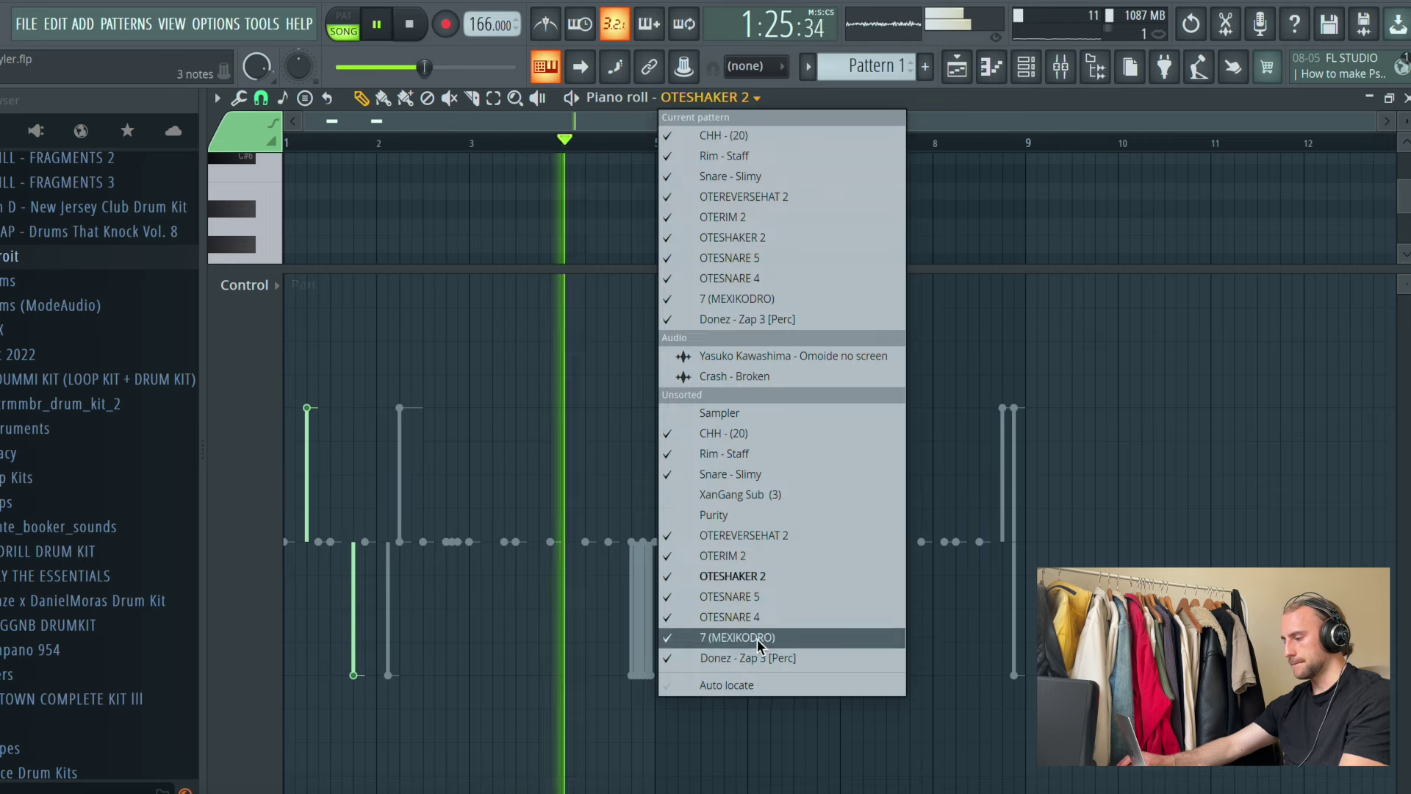
{"action": "left_click", "coordinate": [753, 588]}
{"action": "left_click", "coordinate": [645, 407]}
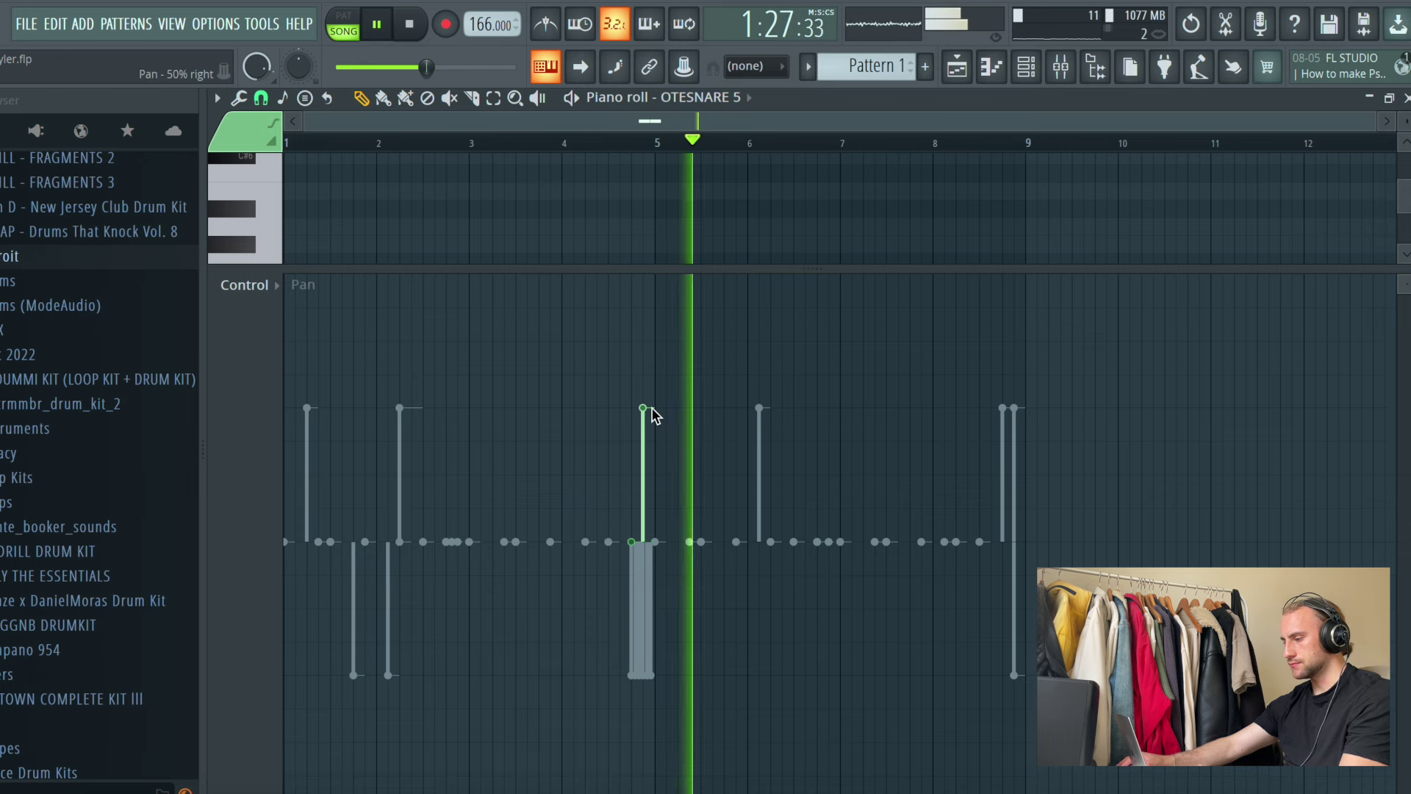
{"action": "left_click", "coordinate": [632, 673]}
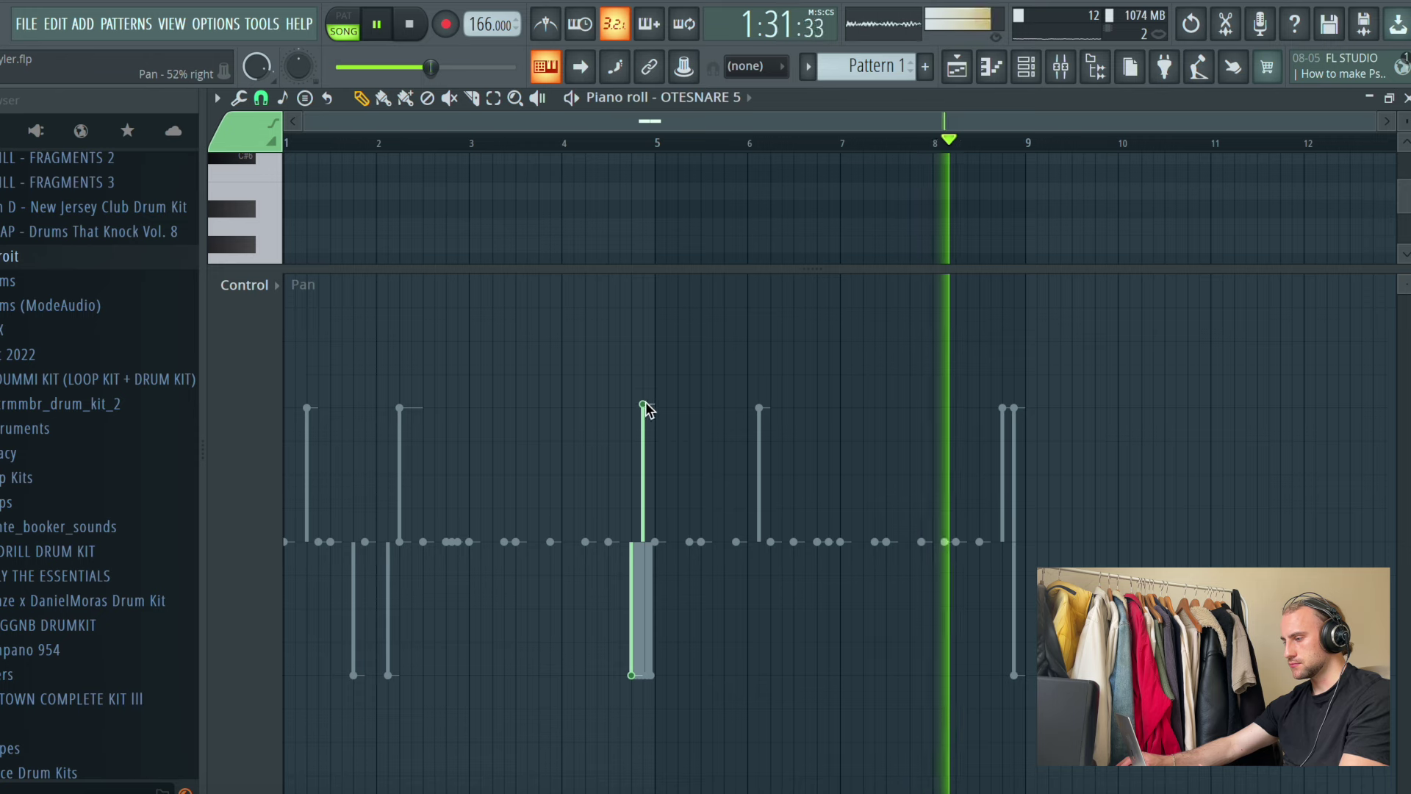
Step: Pan the OTESNARE 4 note at the start of bar 8 about 50% right
{"action": "left_click", "coordinate": [646, 88]}
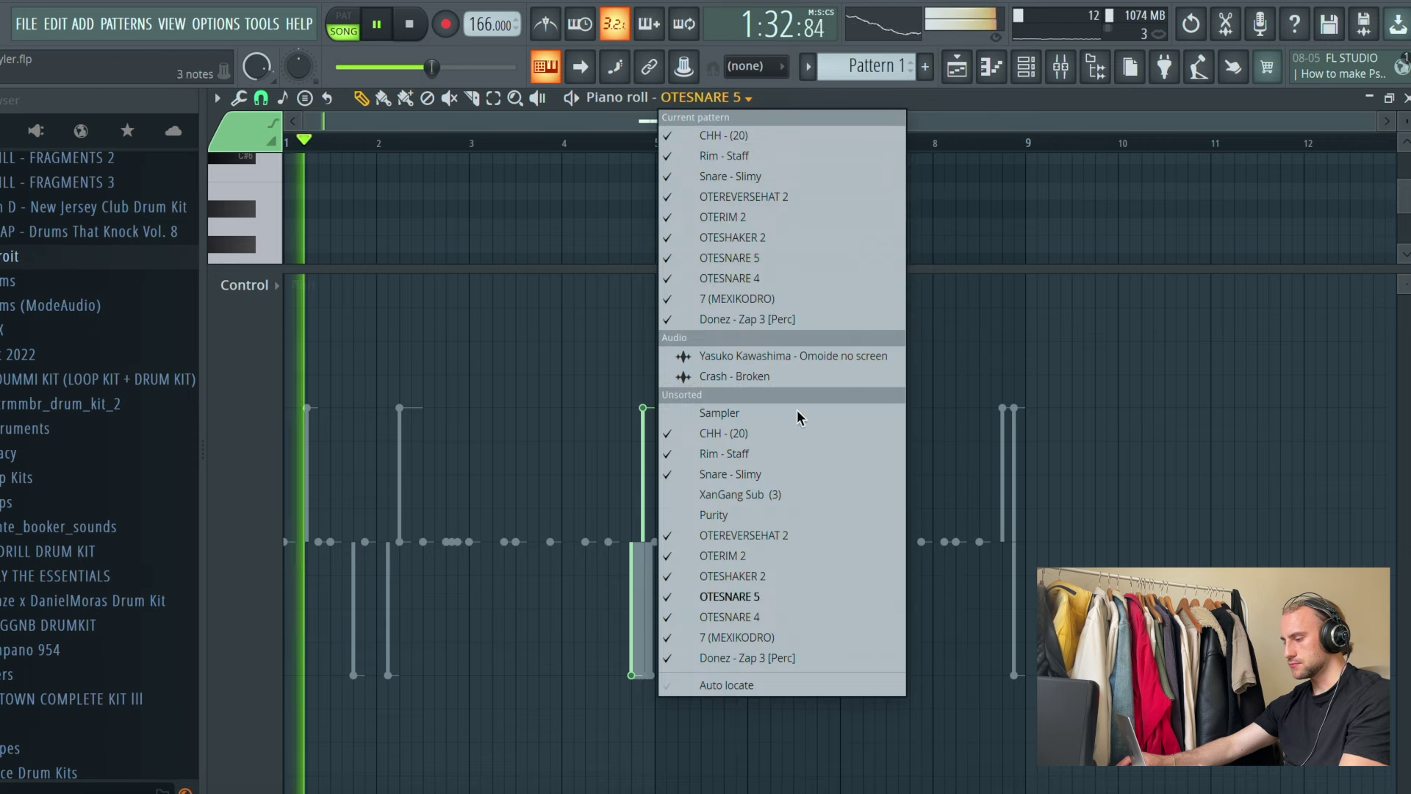
{"action": "left_click", "coordinate": [771, 607]}
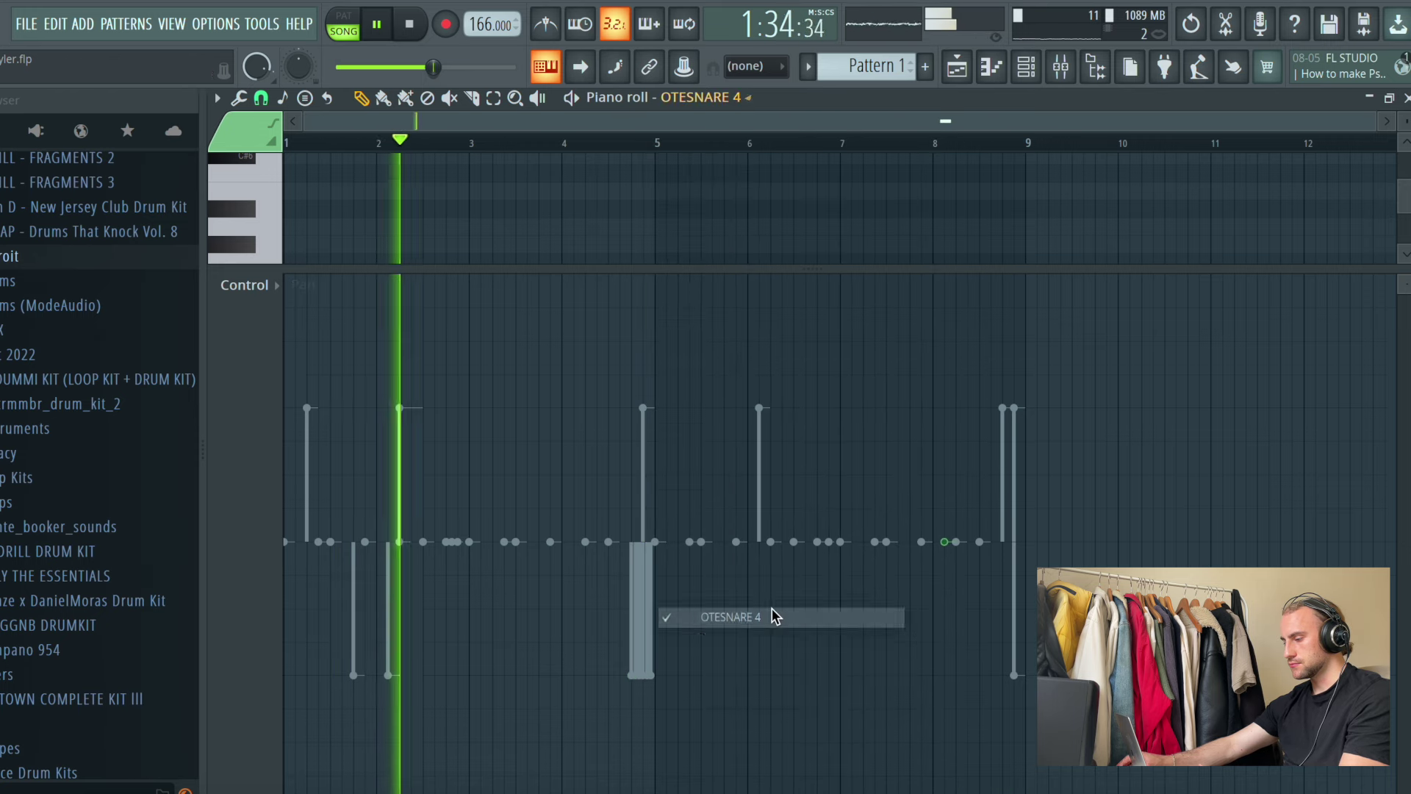
{"action": "left_click", "coordinate": [975, 407]}
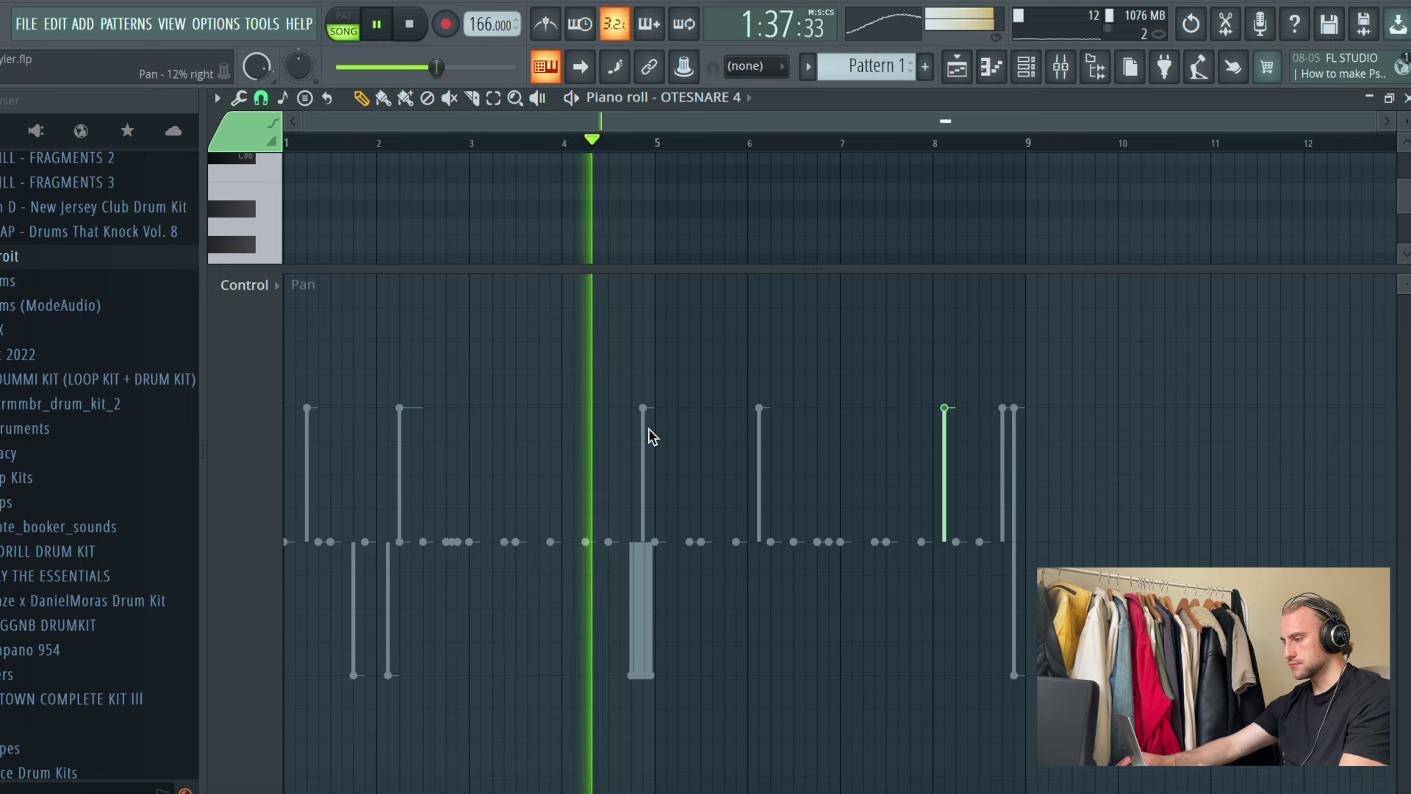
Step: Pan the three 7 (MEXIKODRO) notes at the end of bar 2 about 50% left
{"action": "left_click", "coordinate": [714, 103]}
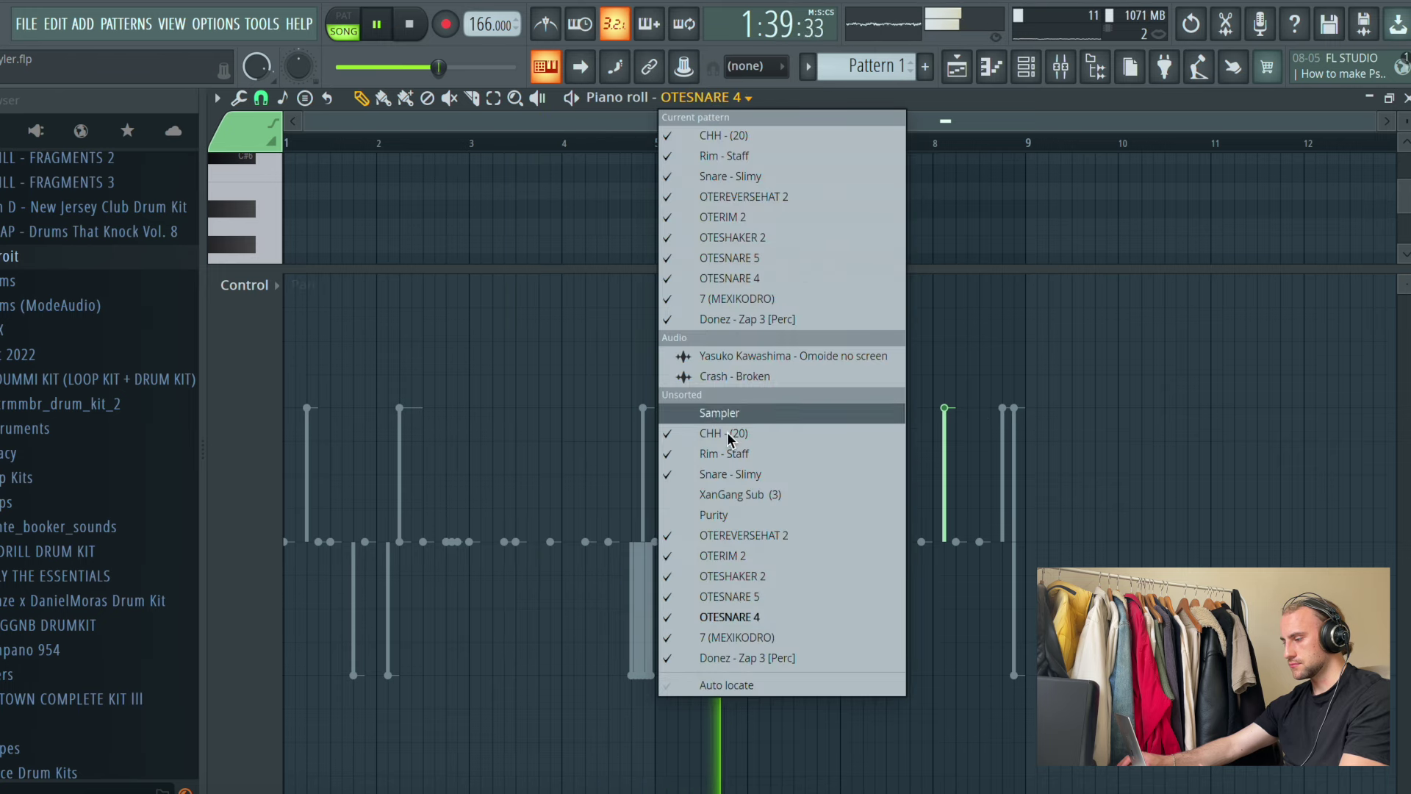
{"action": "left_click", "coordinate": [748, 635]}
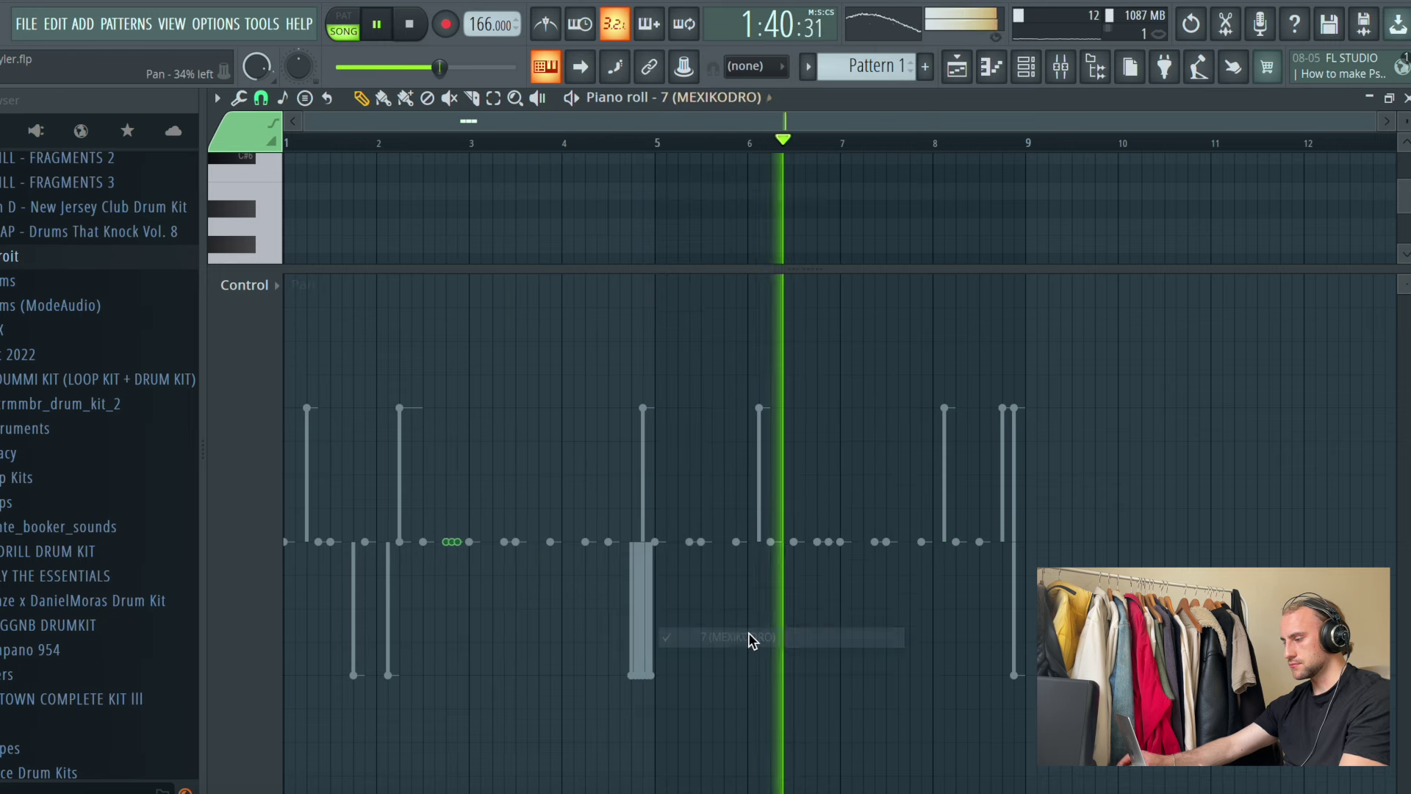
{"action": "left_click", "coordinate": [447, 670]}
{"action": "left_click_drag", "start_coordinate": [447, 670], "coordinate": [459, 675]}
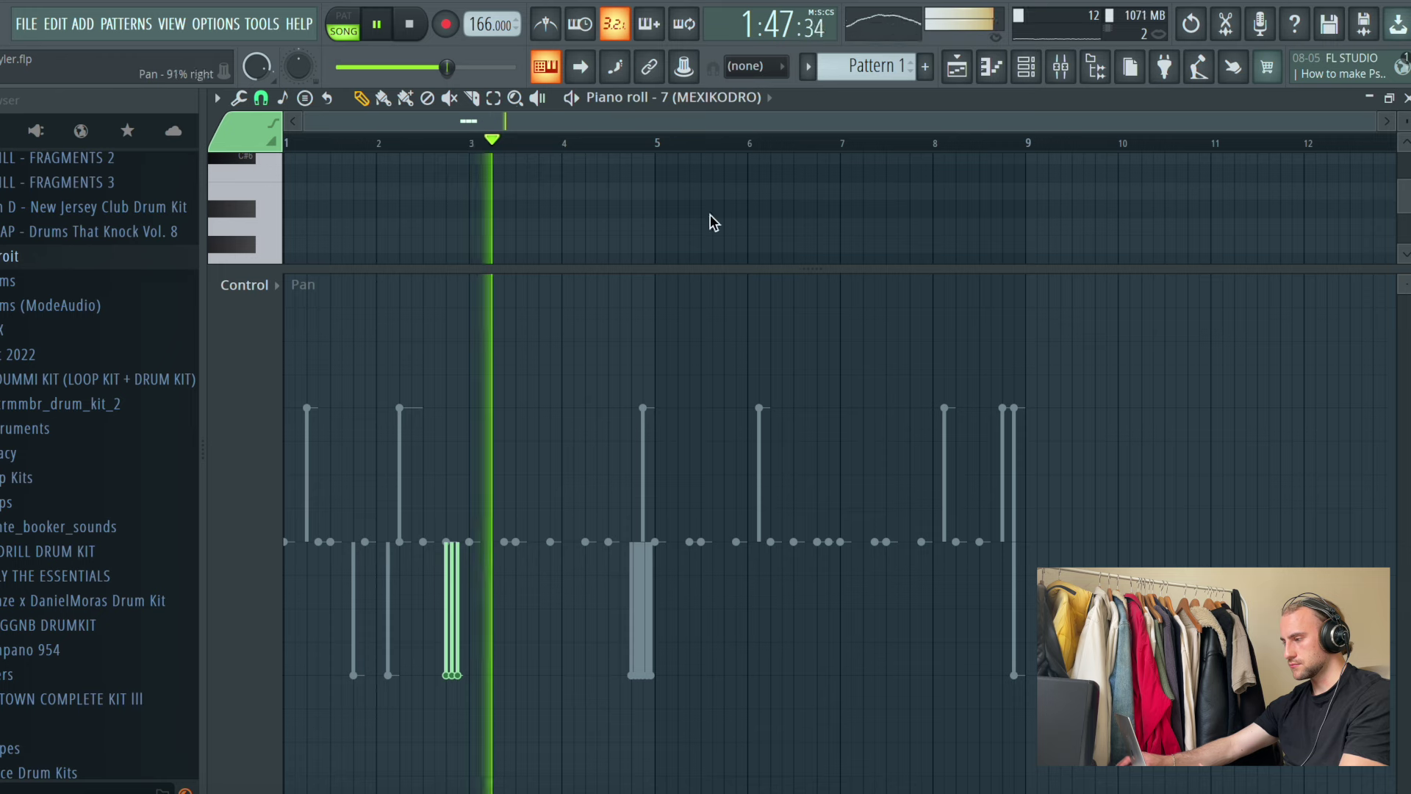
Step: Pan the two Donez - Zap 3 [Perc] notes at the end of bar 6 about 50% right
{"action": "left_click", "coordinate": [733, 101]}
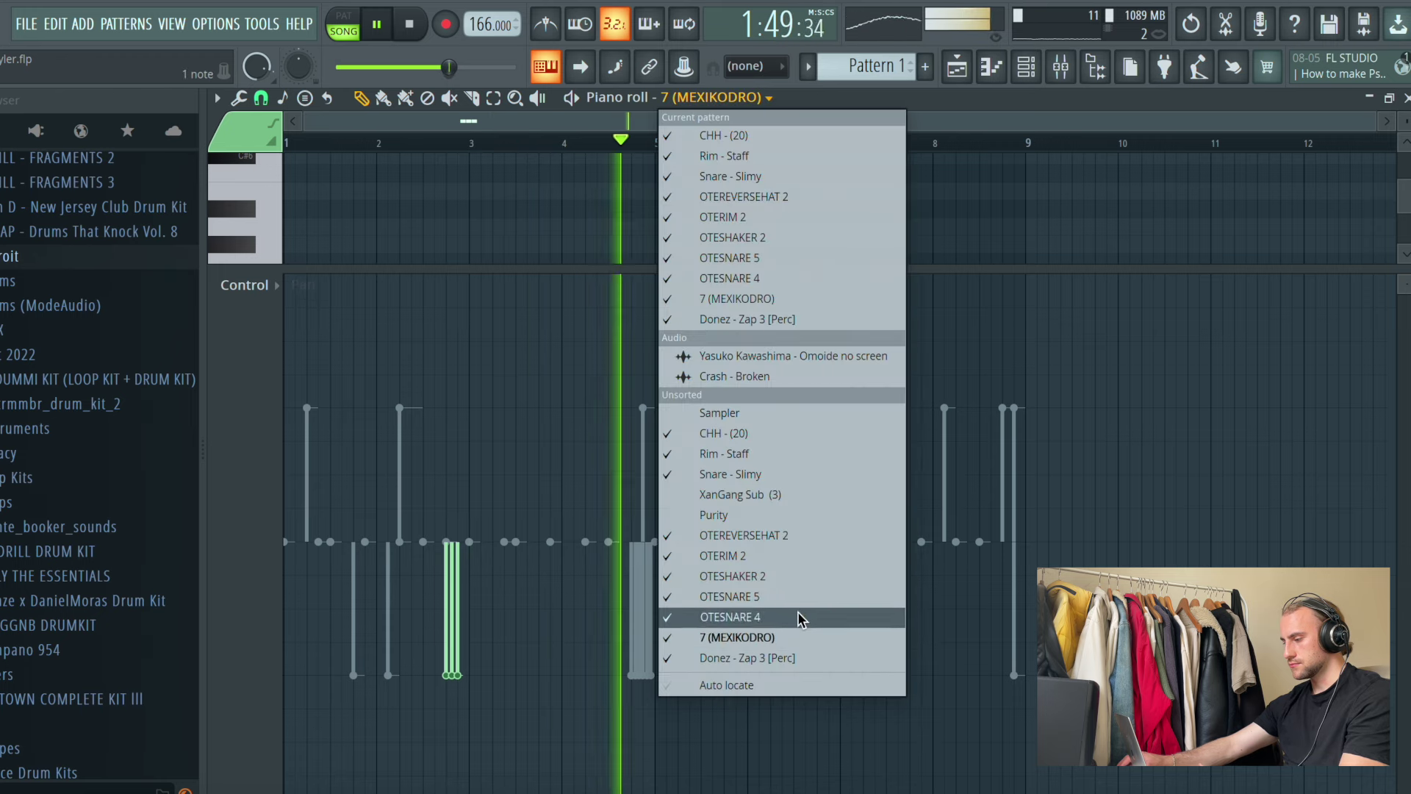
{"action": "left_click", "coordinate": [786, 658]}
{"action": "left_click", "coordinate": [819, 412]}
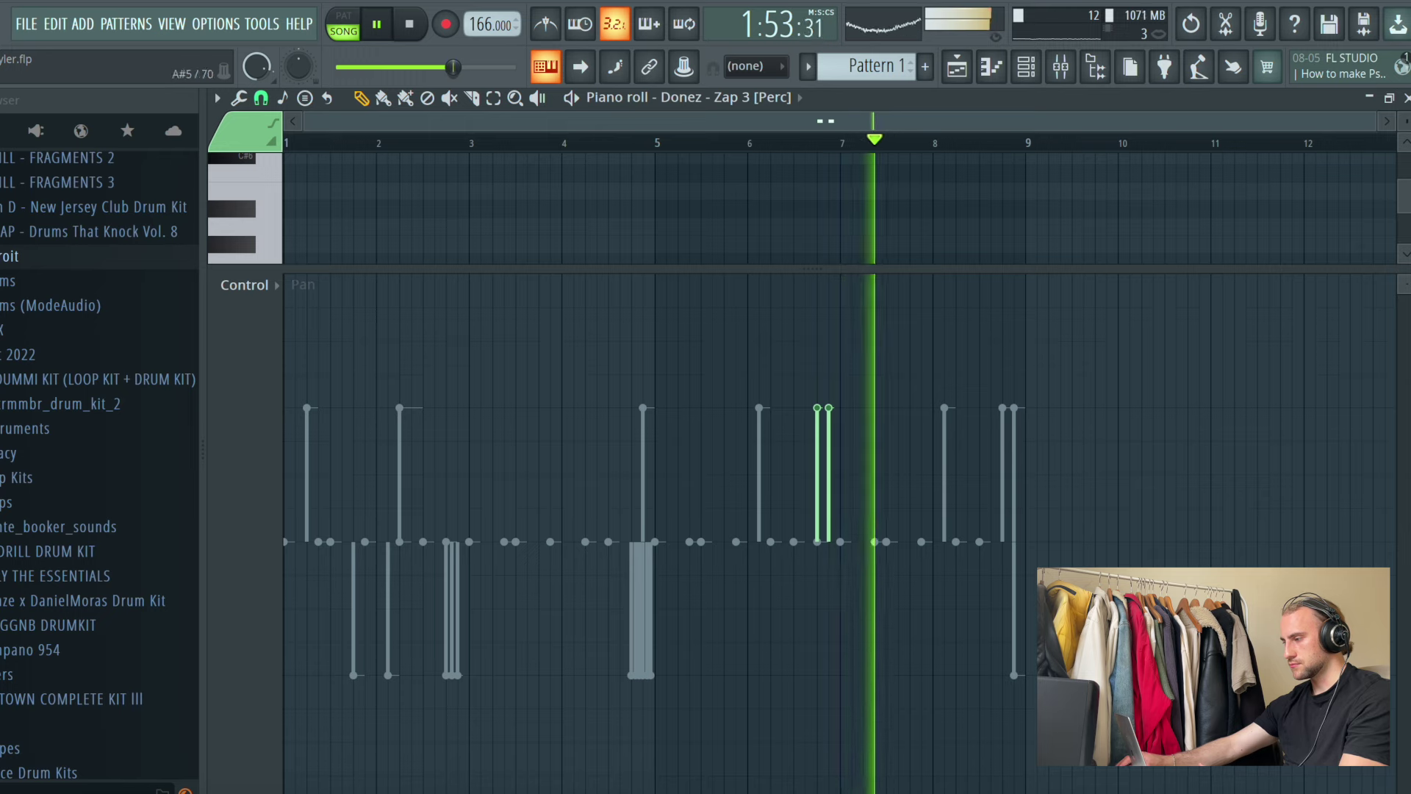
Step: Lower the OTESNARE 4 mixer level considerably and the OTERIM 2 level moderately
{"action": "left_click", "coordinate": [1095, 67]}
{"action": "left_click", "coordinate": [1062, 68]}
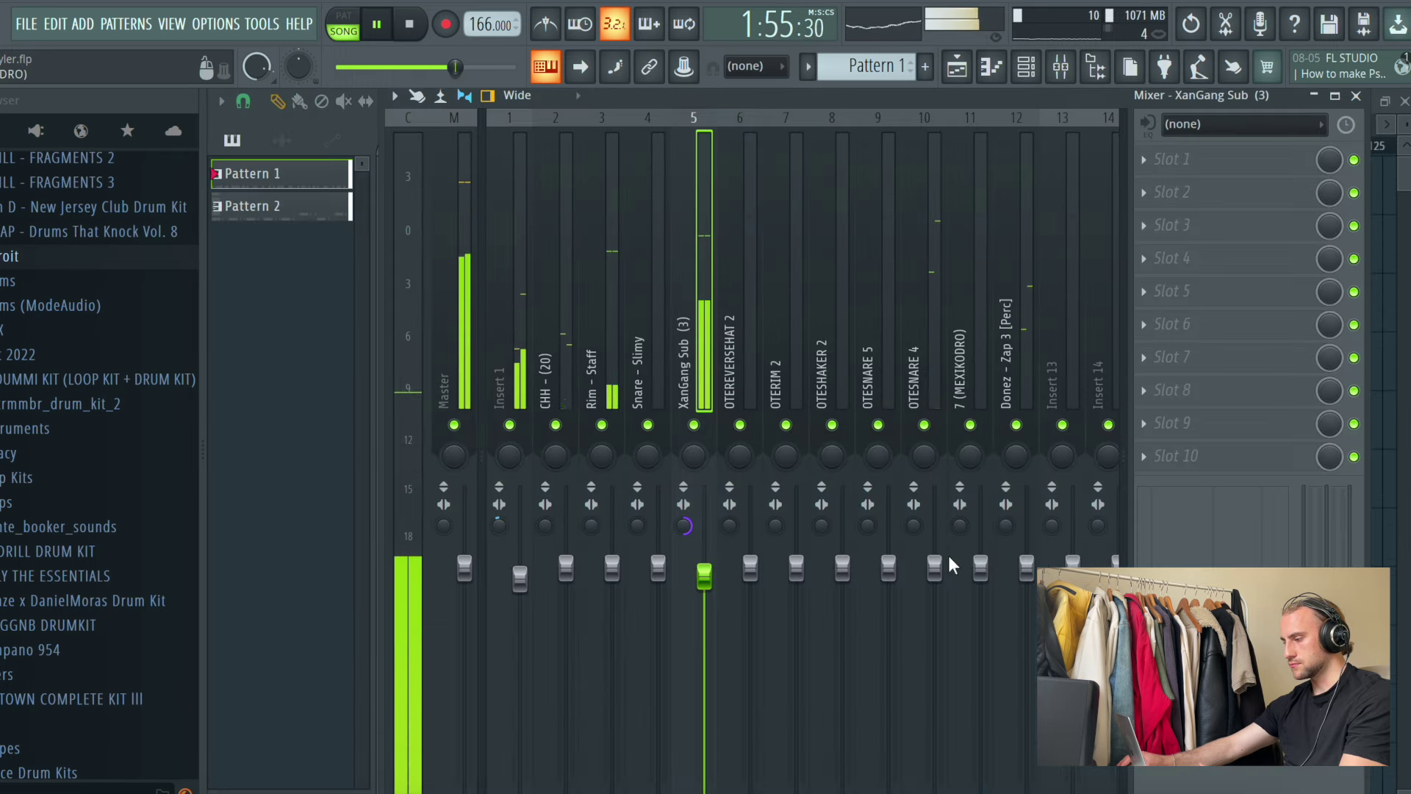
{"action": "left_click_drag", "start_coordinate": [936, 566], "coordinate": [938, 638]}
{"action": "left_click_drag", "start_coordinate": [796, 567], "coordinate": [801, 614]}
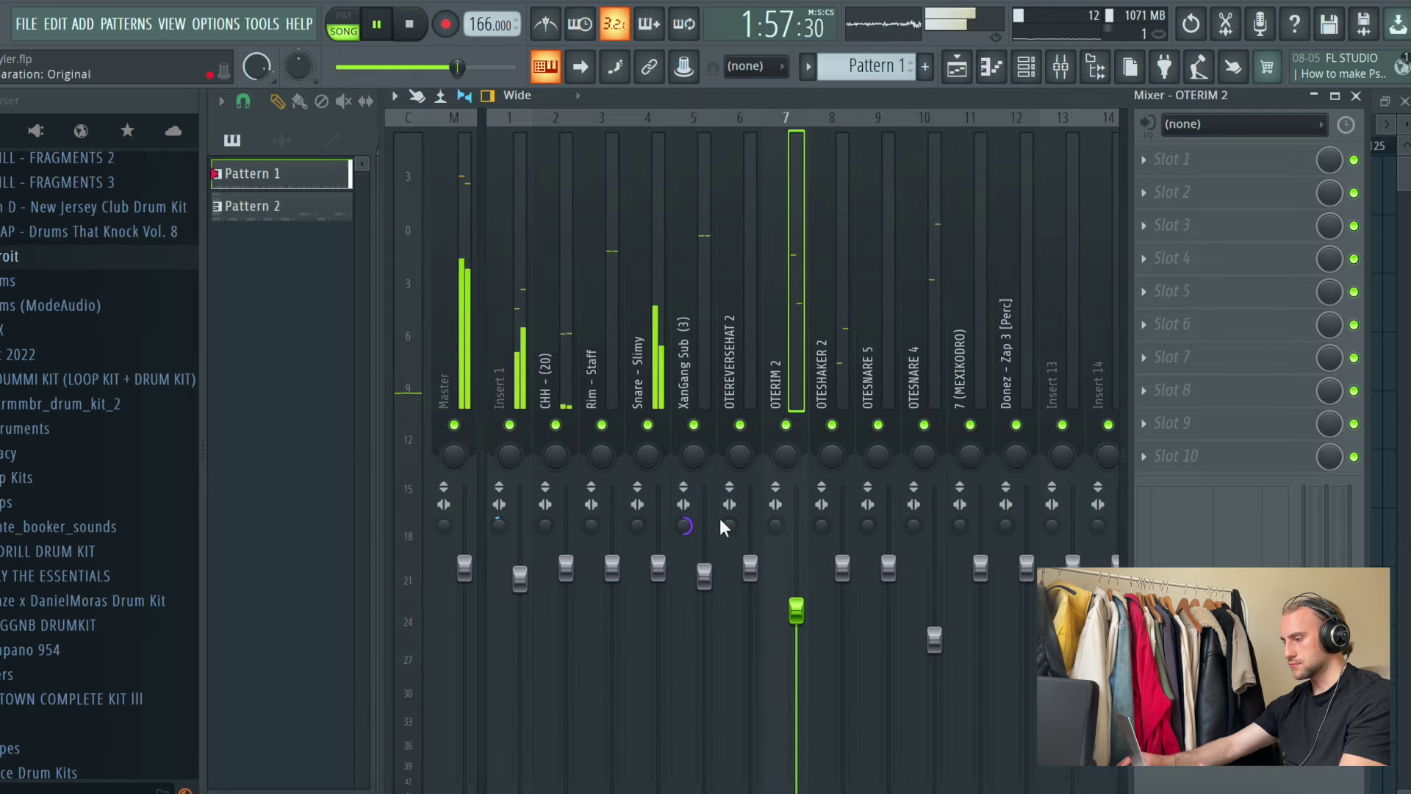
Step: Lower the CHH - (20) mixer level clearly, Rim - Staff moderately, and XanGang Sub (3) and Insert 1 slightly
{"action": "left_click_drag", "start_coordinate": [565, 568], "coordinate": [565, 627]}
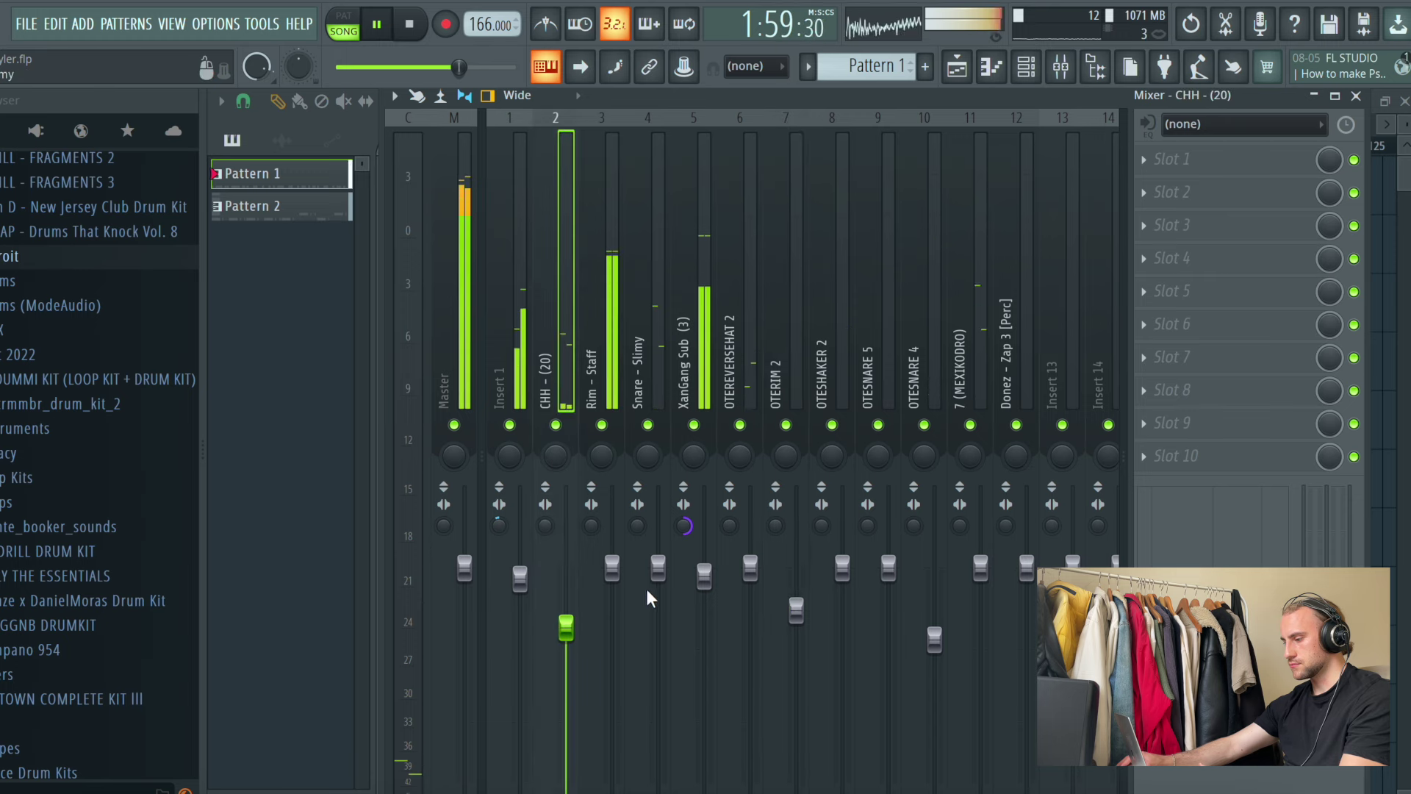
{"action": "left_click_drag", "start_coordinate": [612, 569], "coordinate": [612, 604]}
{"action": "left_click_drag", "start_coordinate": [704, 575], "coordinate": [704, 595]}
{"action": "left_click", "coordinate": [508, 542]}
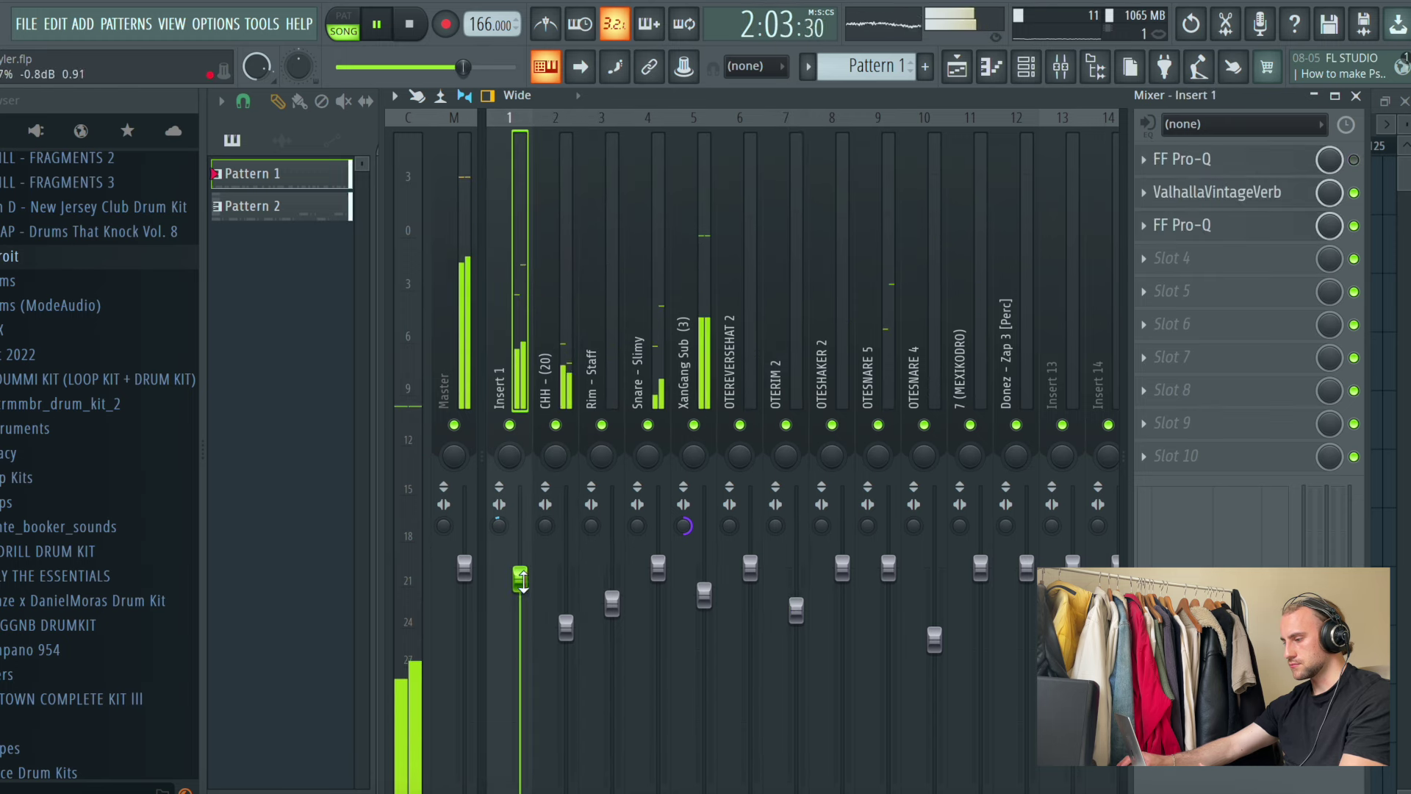
Step: Insert FF Pro-Q in the Master's slot 2, dipping the lows slightly and boosting a high shelf about 0.6 dB near 13 kHz
{"action": "left_click", "coordinate": [477, 254]}
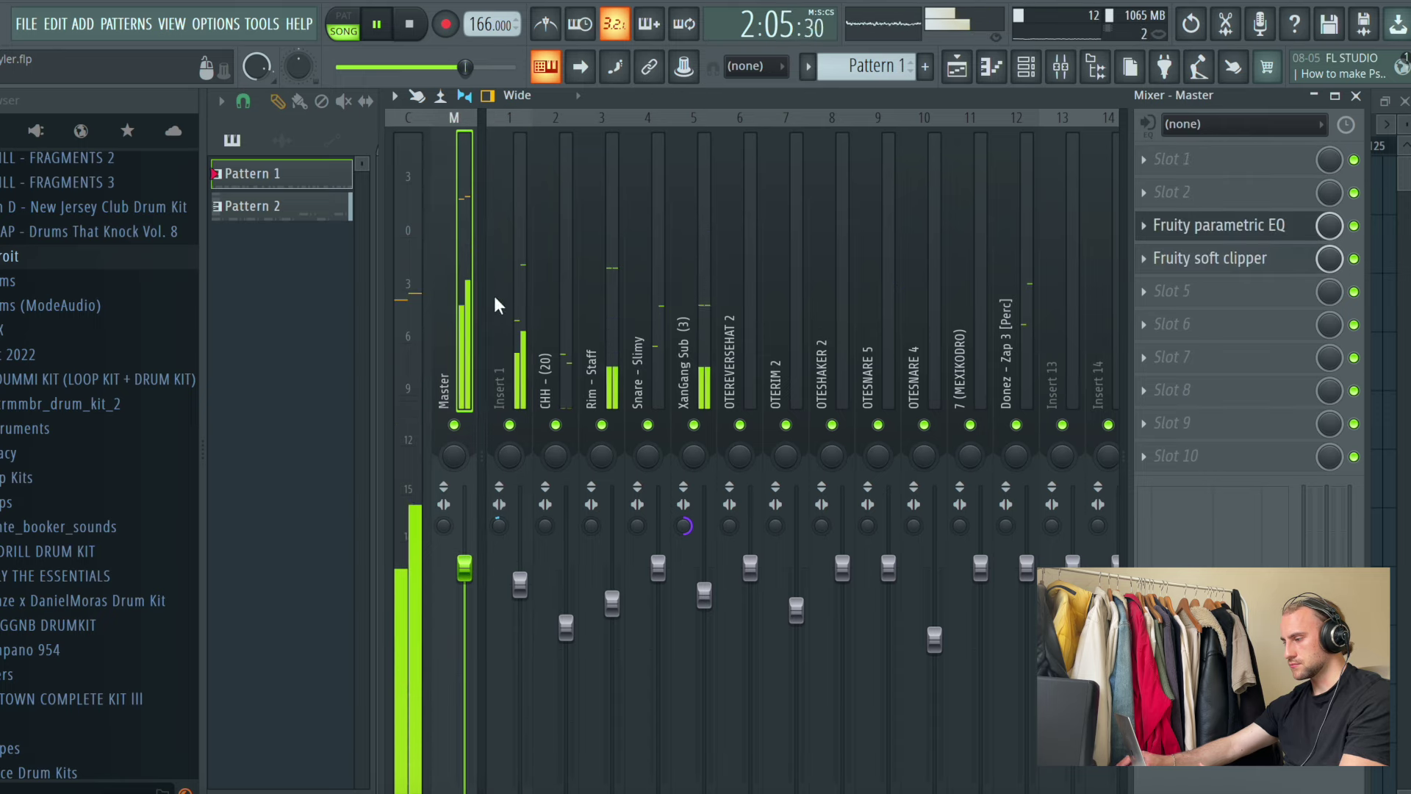
{"action": "left_click", "coordinate": [1141, 186]}
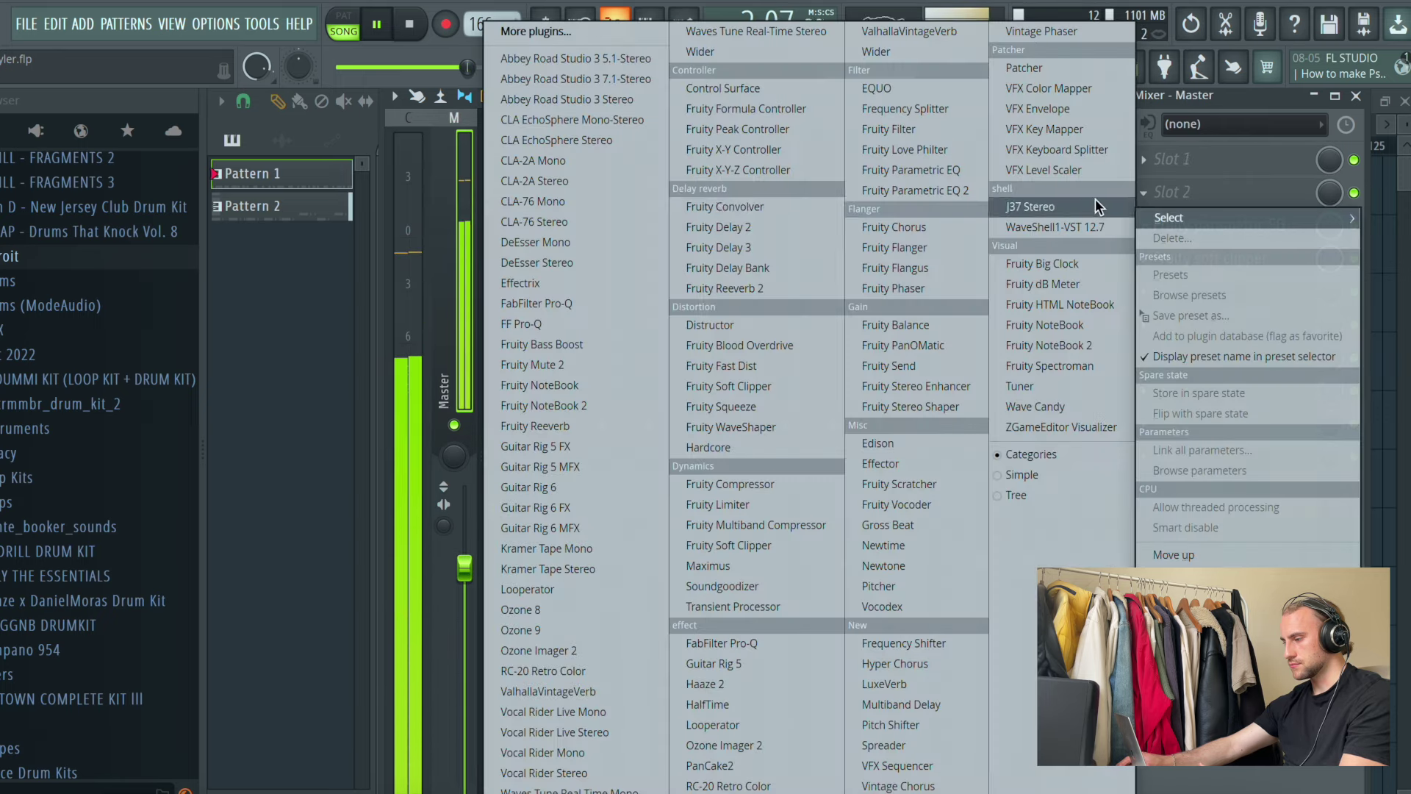
{"action": "left_click", "coordinate": [1237, 200]}
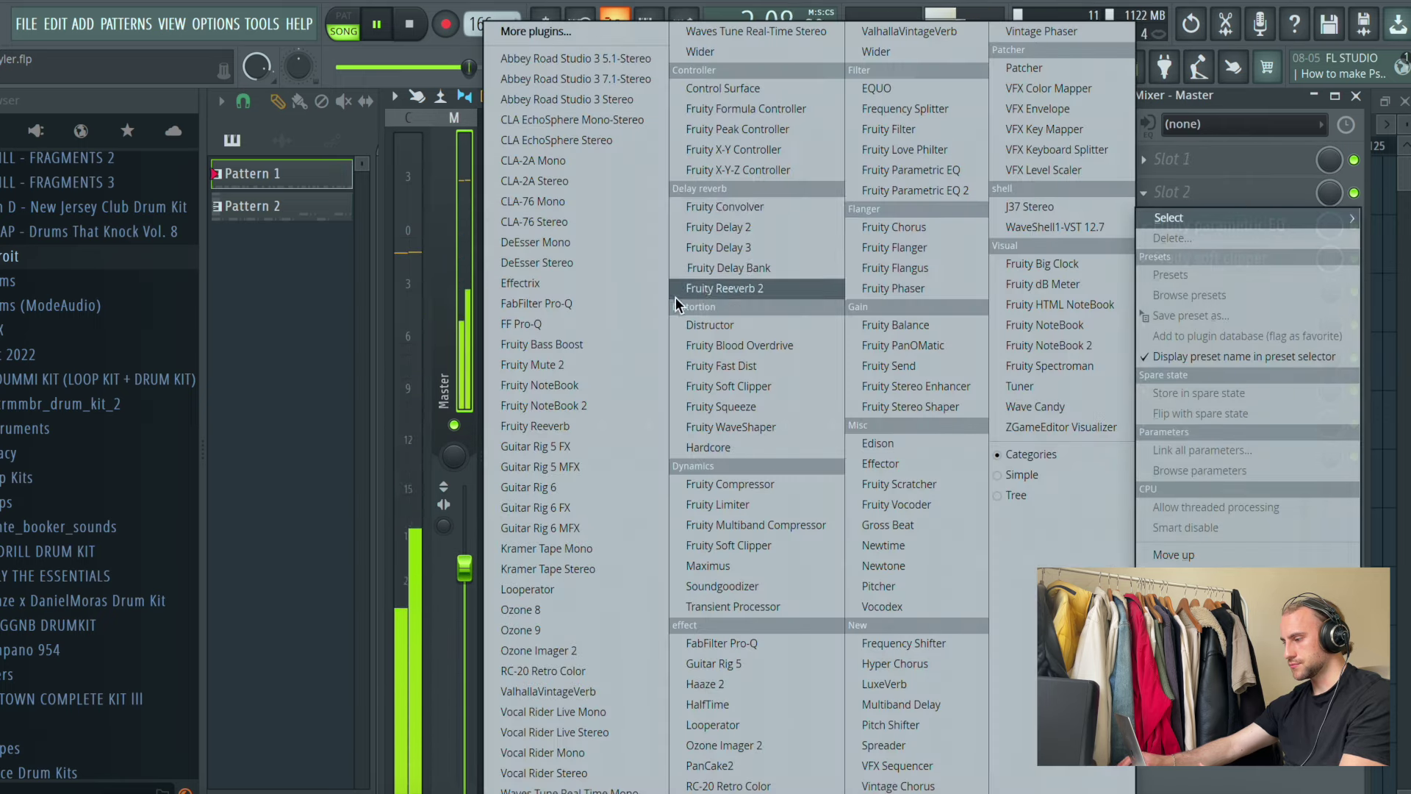
{"action": "left_click", "coordinate": [540, 324]}
{"action": "left_click_drag", "start_coordinate": [83, 321], "coordinate": [109, 325]}
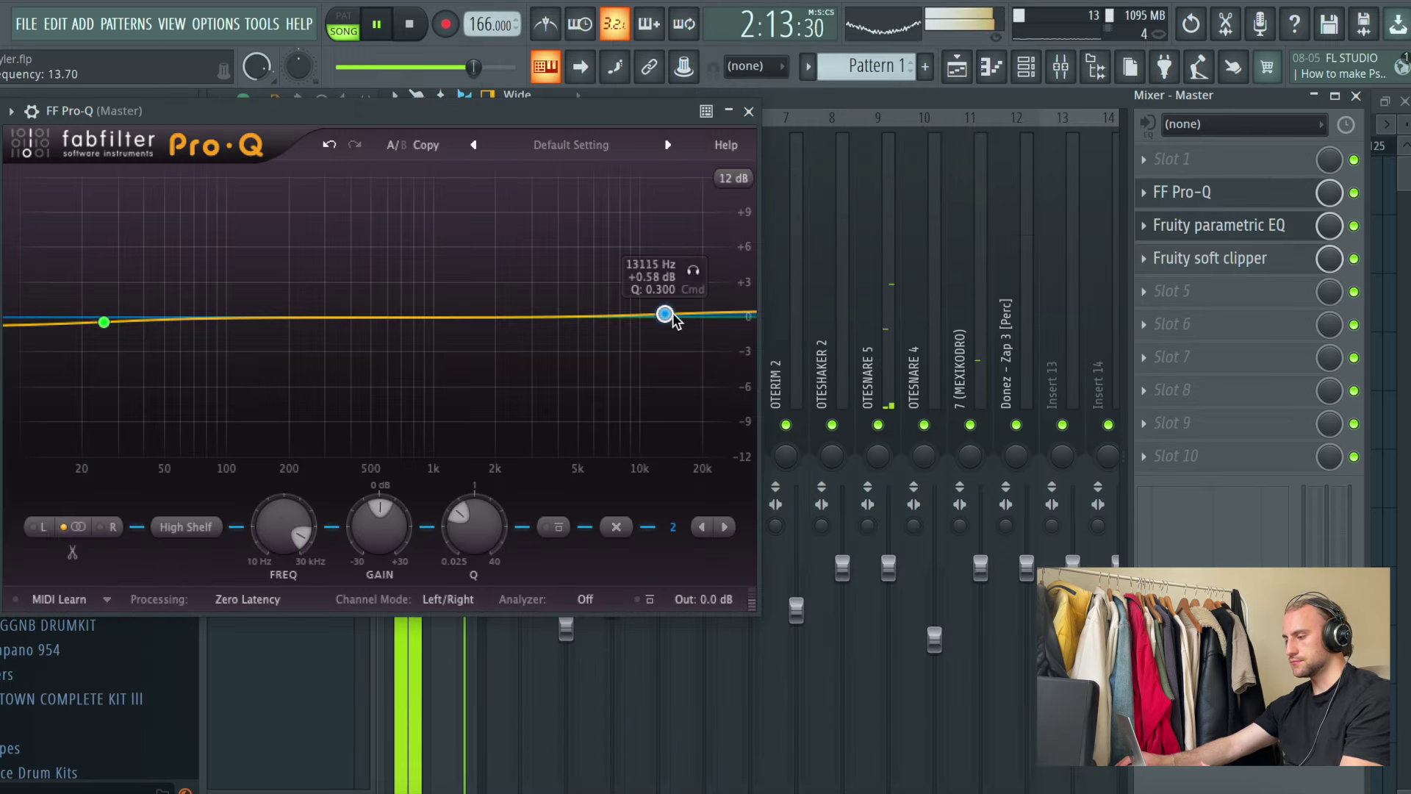
{"action": "left_click", "coordinate": [749, 111]}
Step: Insert Fruity Mute 2 in slot 1 of the Master track
{"action": "left_click", "coordinate": [1176, 192]}
{"action": "mouse_move", "coordinate": [1249, 185]}
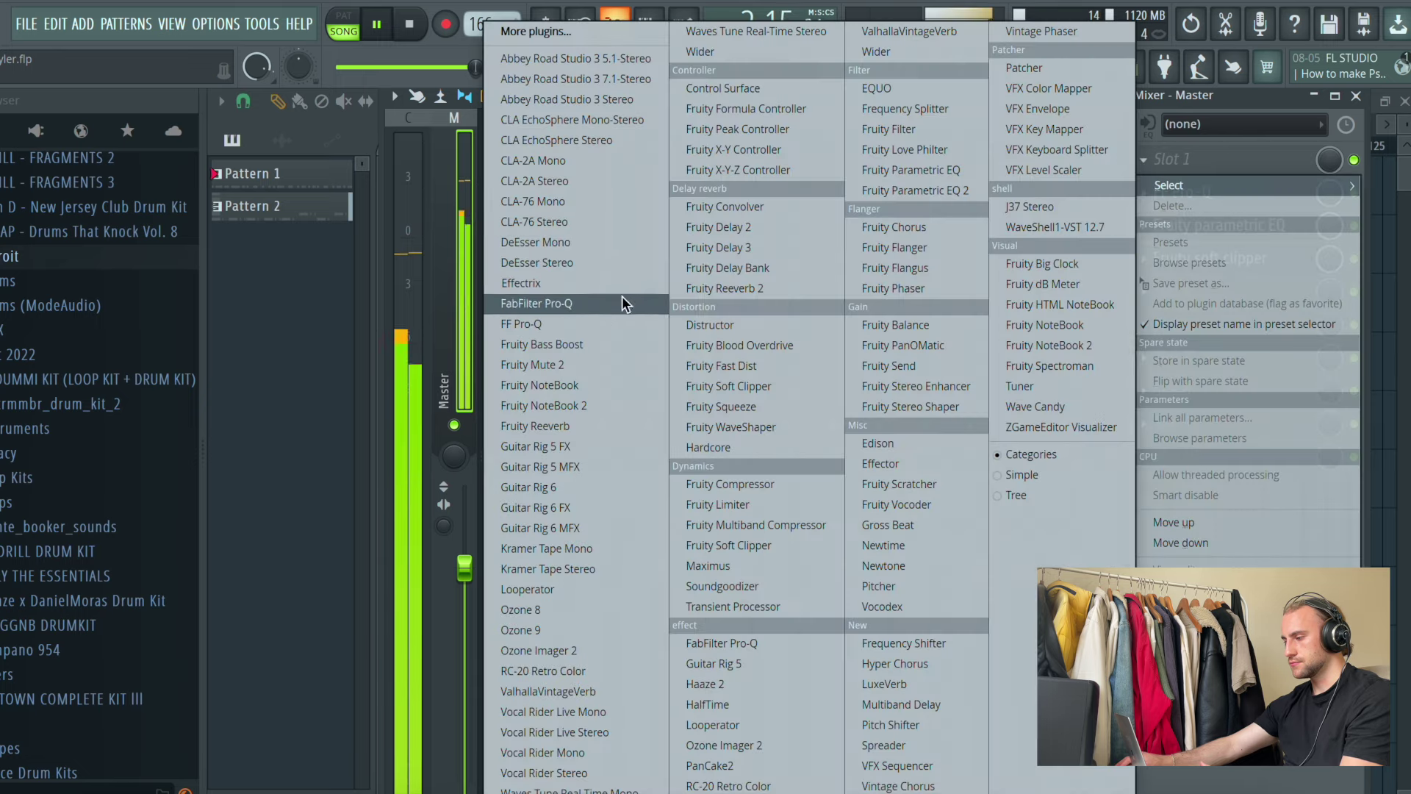
{"action": "left_click", "coordinate": [536, 365]}
Step: Create an automation clip for the Fruity Mute 2 mix level and place it on Track 8 starting at bar 1
{"action": "right_click", "coordinate": [1339, 160]}
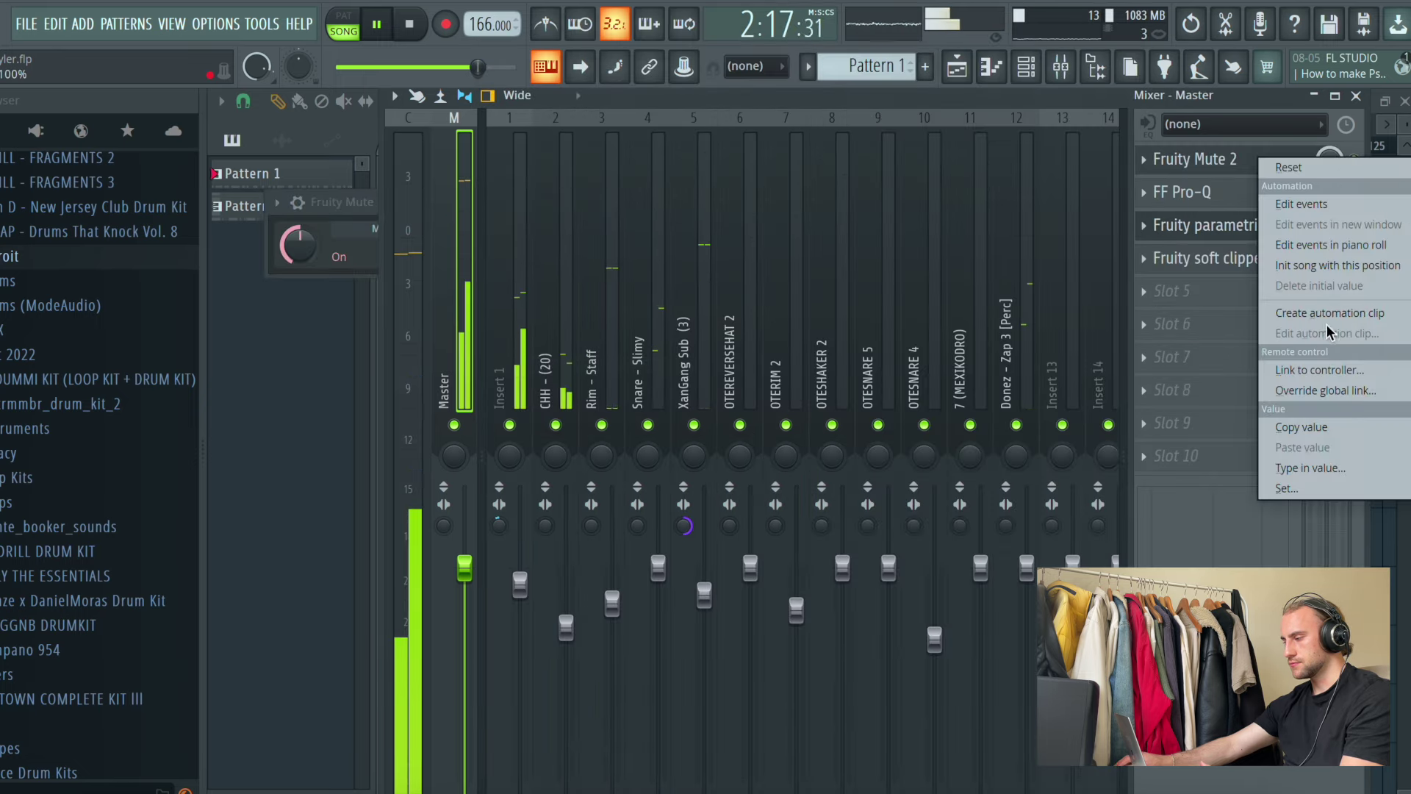
{"action": "left_click", "coordinate": [1265, 314]}
{"action": "left_click", "coordinate": [957, 67]}
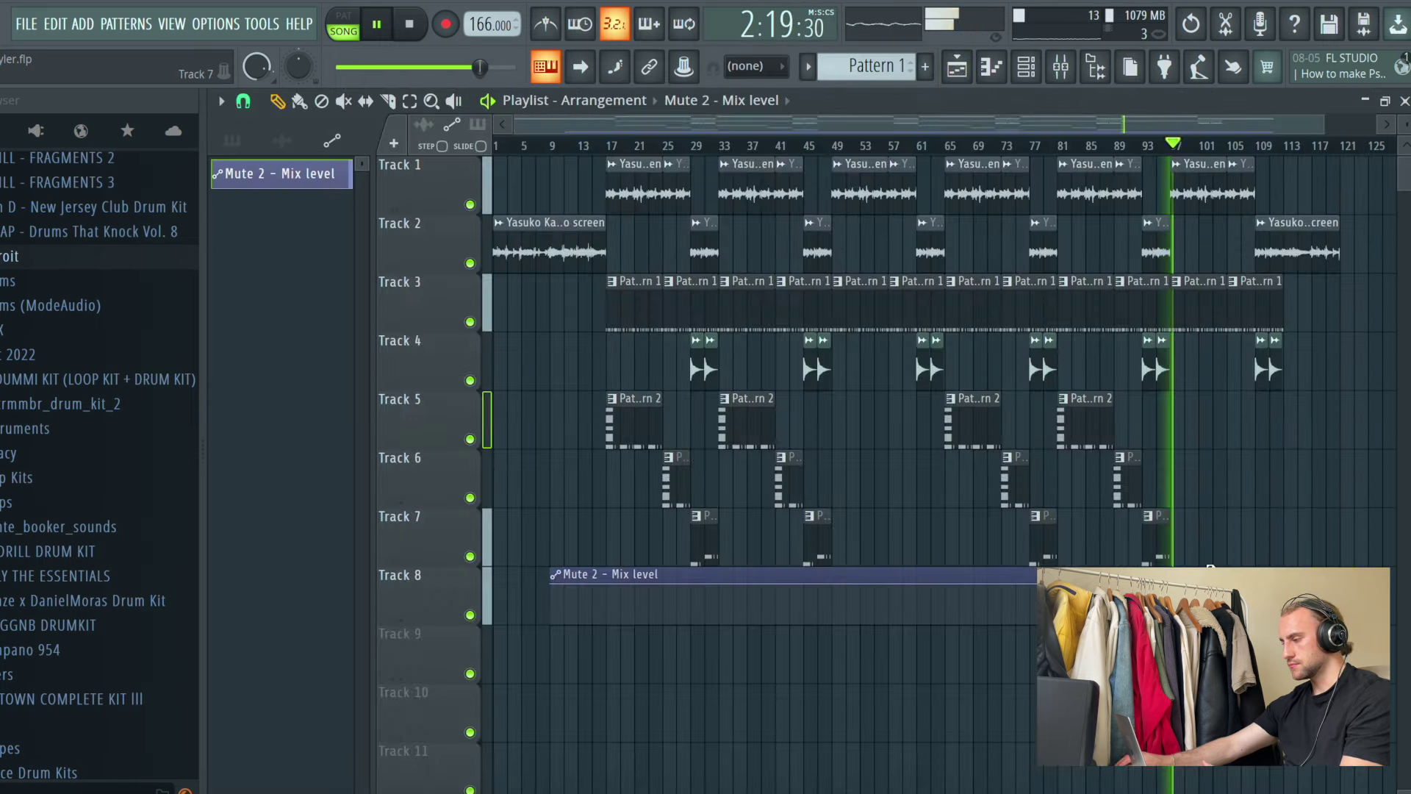
{"action": "left_click_drag", "start_coordinate": [1165, 576], "coordinate": [1108, 577]}
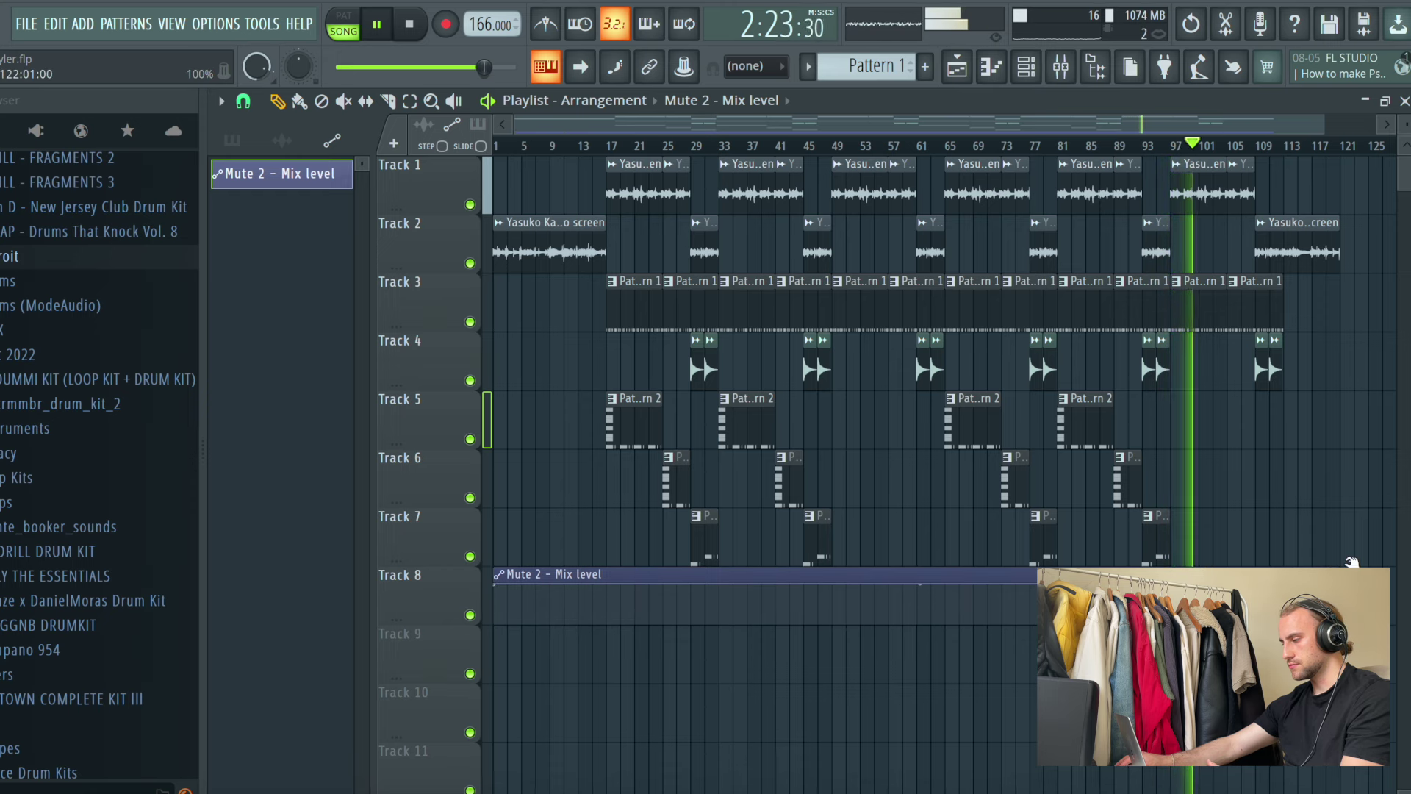
Step: Shape the Mute 2 mix level automation as a curved drop from full to zero by about bar 3, held at zero to the end
{"action": "left_click_drag", "start_coordinate": [1342, 567], "coordinate": [1341, 623]}
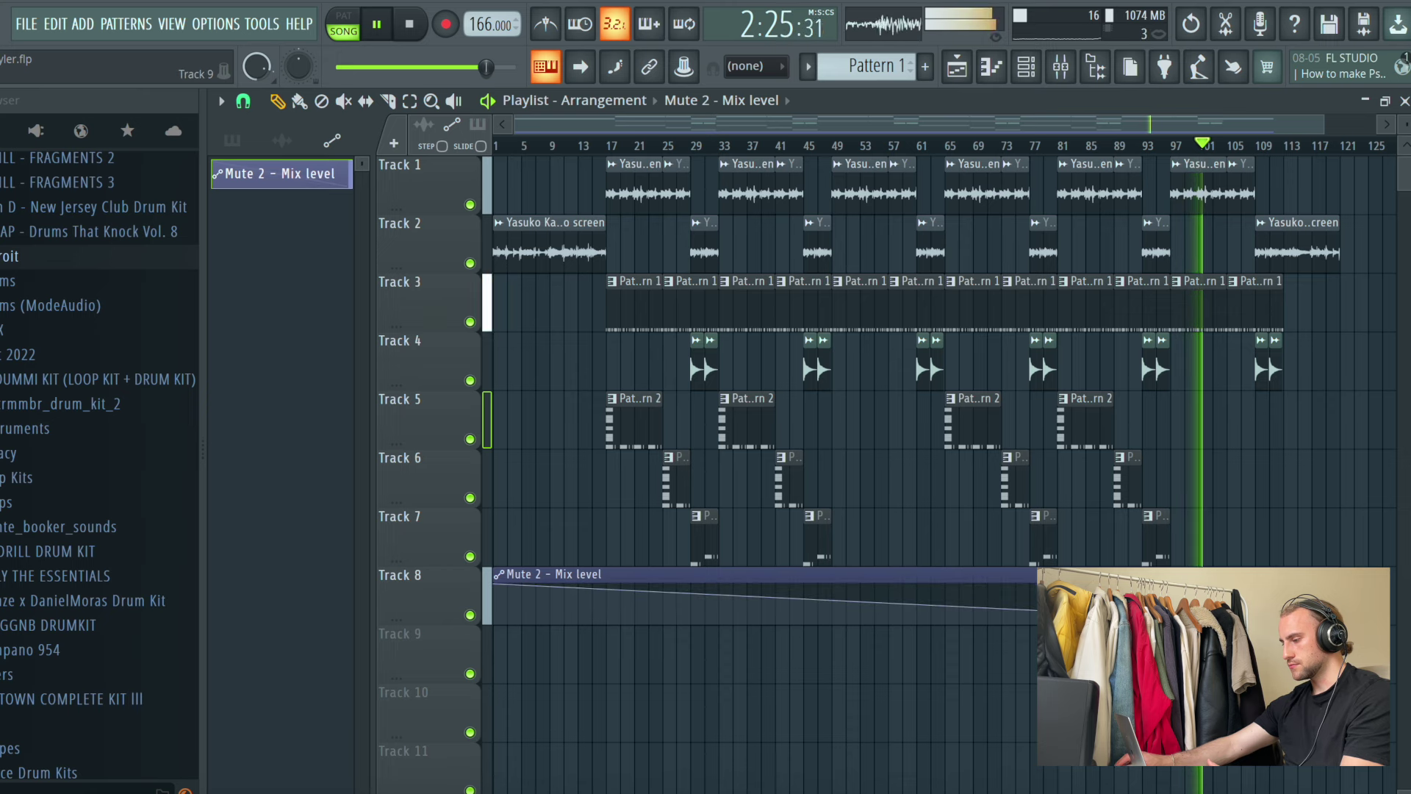
{"action": "right_click", "coordinate": [507, 623]}
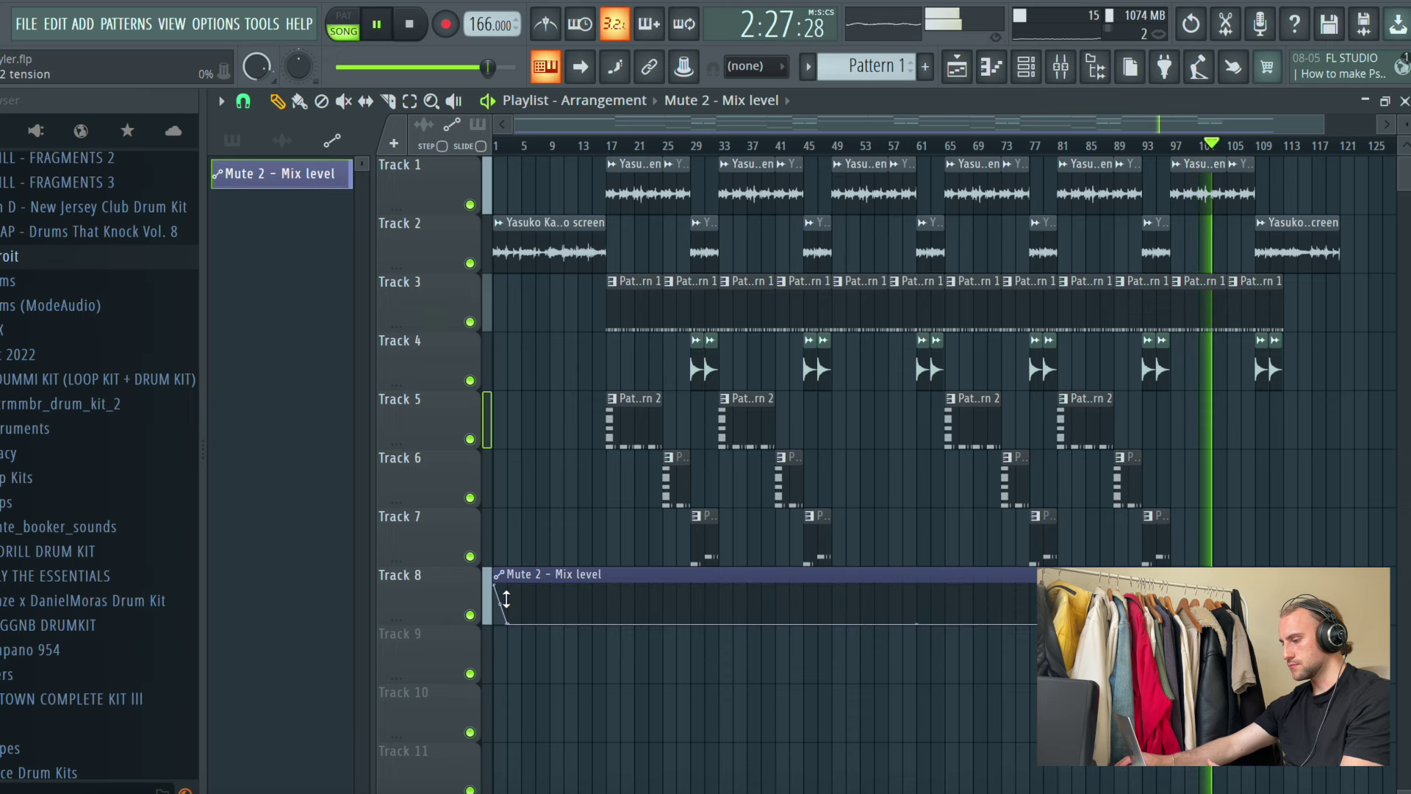
{"action": "left_click_drag", "start_coordinate": [502, 604], "coordinate": [515, 617]}
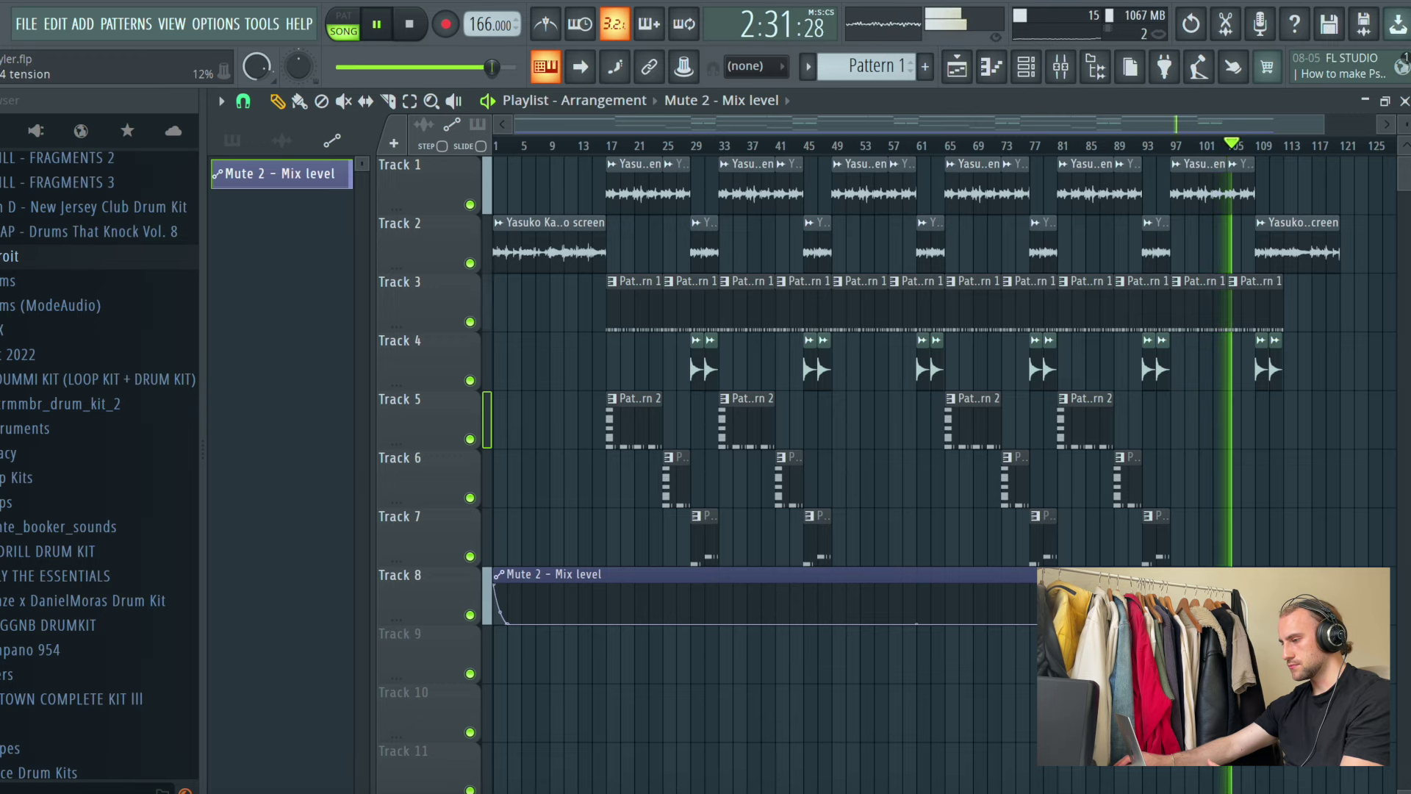
Step: Open Fruity Mute 2 on the Master and set its Mute control to Off
{"action": "left_click", "coordinate": [1060, 66]}
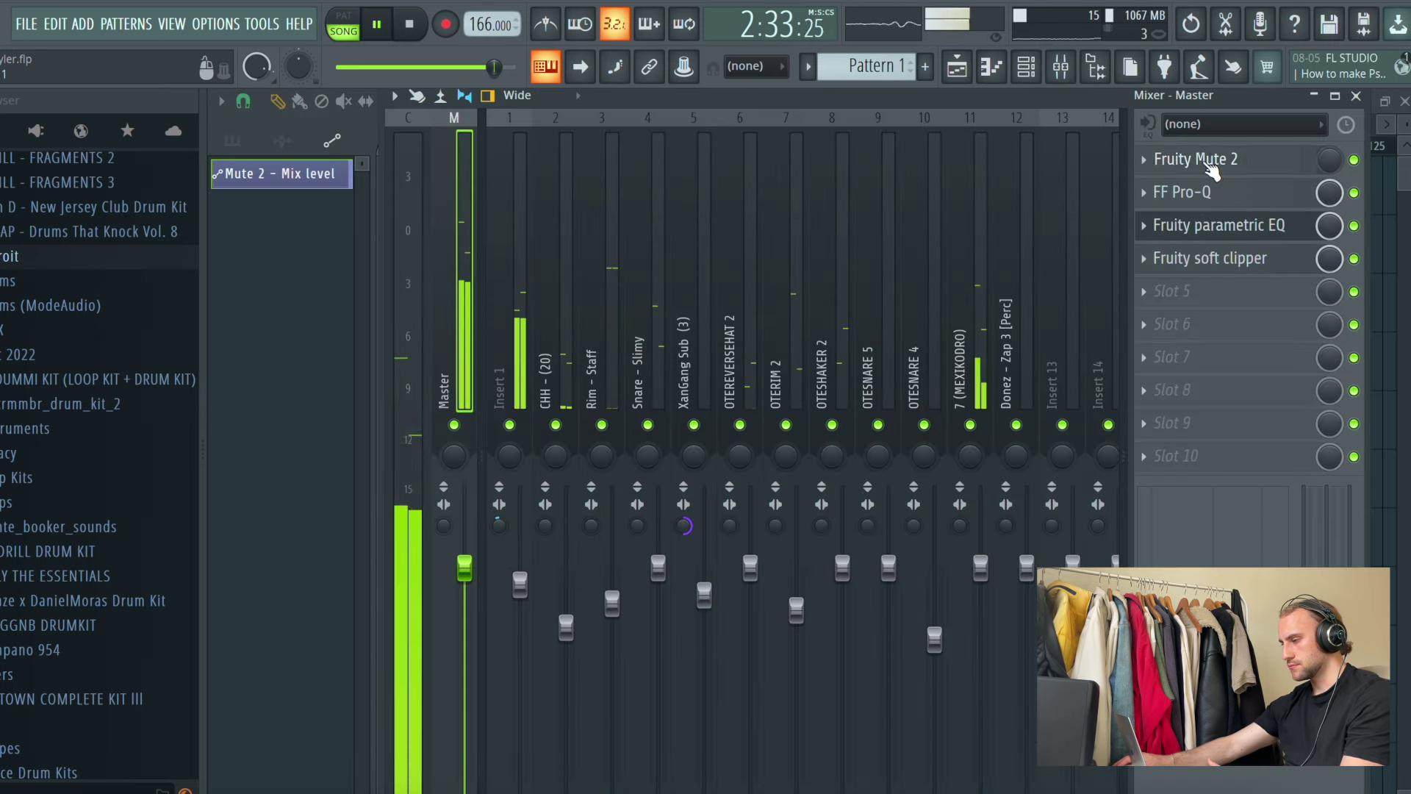
{"action": "left_click", "coordinate": [1194, 159]}
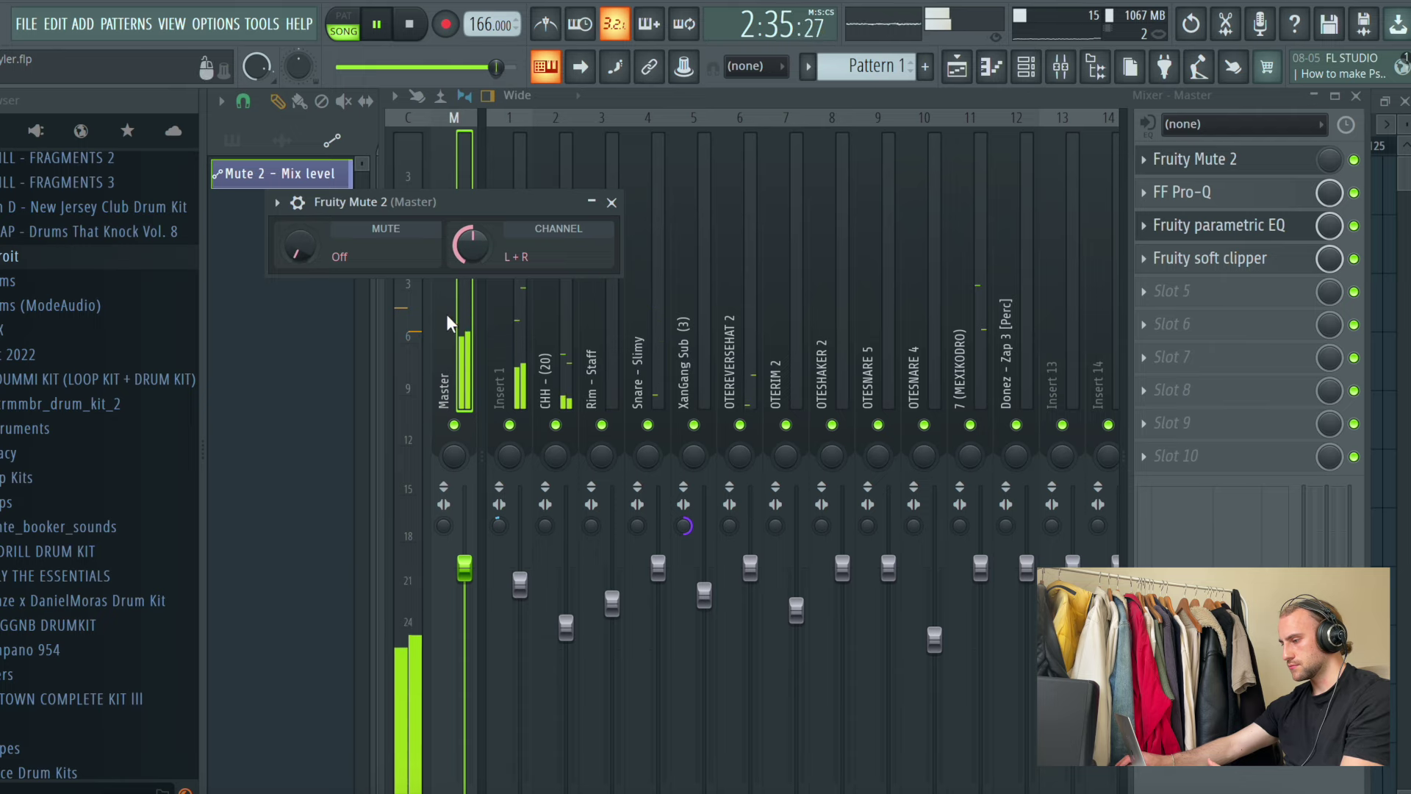